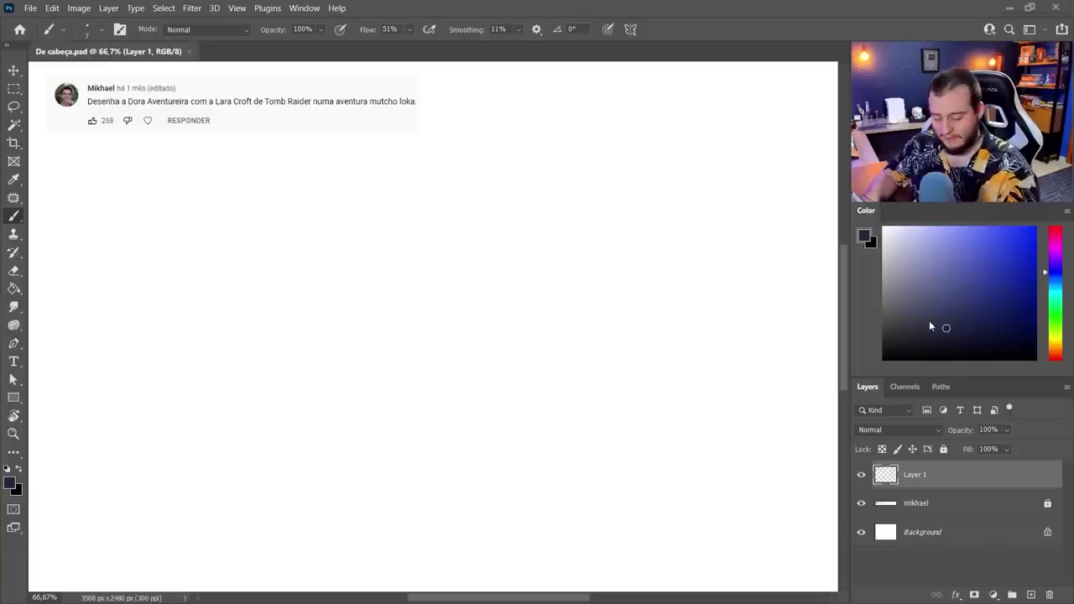
# - Choose a lighter grey-blue brush colour and draw a tall rectangular thumbnail frame with straight lines below the comment
pyautogui.moveTo(930, 326); pyautogui.dragTo(932, 301)
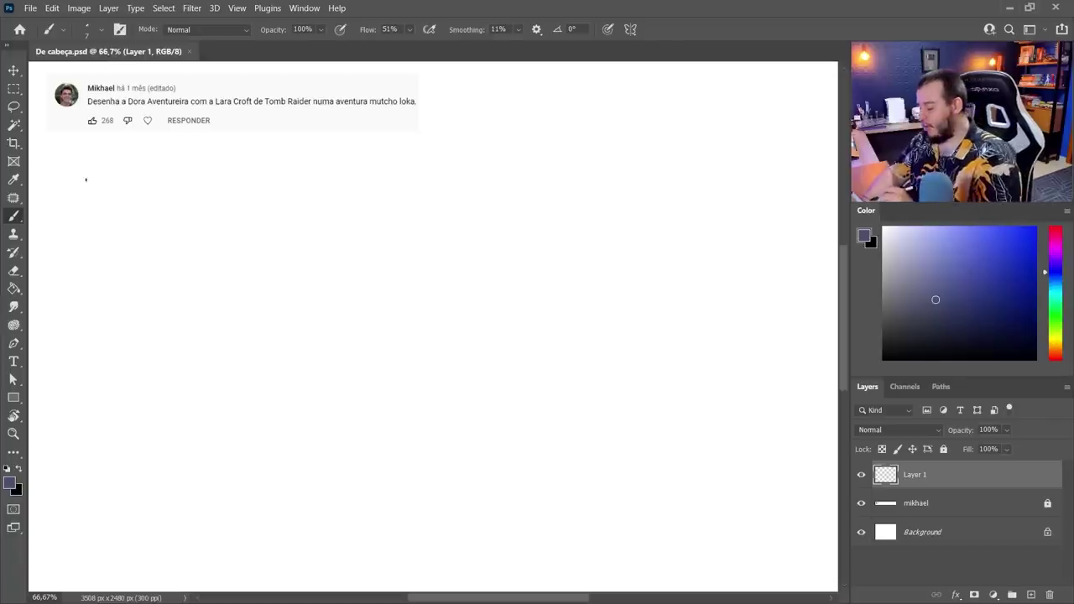
pyautogui.moveTo(85, 167); pyautogui.dragTo(85, 430)
pyautogui.moveTo(85, 167)
pyautogui.mouseDown()
pyautogui.moveTo(253, 166)
pyautogui.moveTo(271, 402)
pyautogui.moveTo(255, 433)
pyautogui.moveTo(90, 454)
pyautogui.mouseUp()
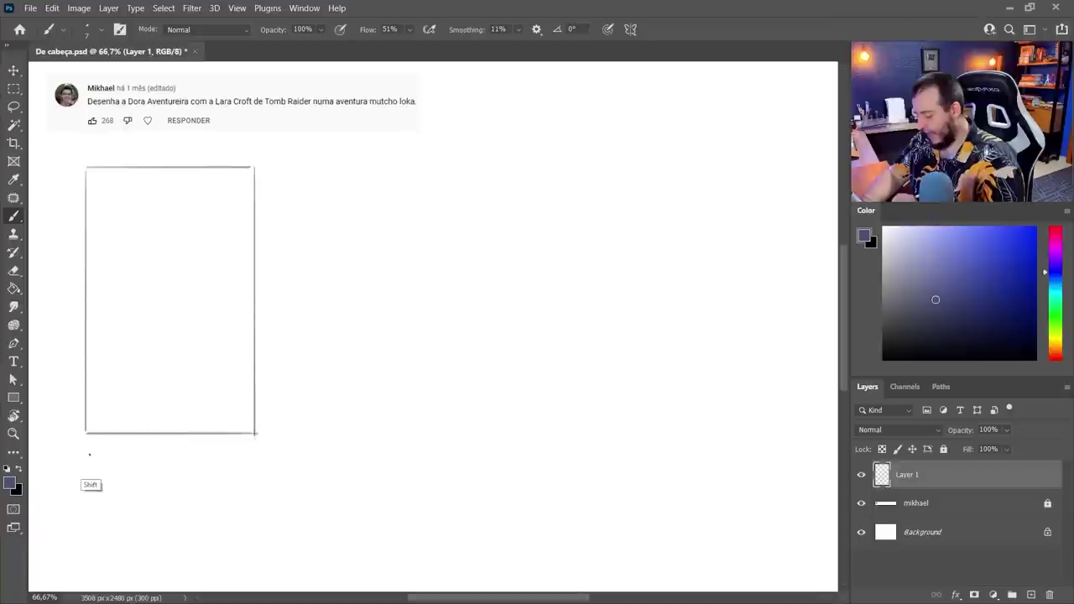
# - Duplicate the frame twice to form a row of three equal panels and move the row toward the canvas centre
pyautogui.press('v')
pyautogui.moveTo(252, 439)
pyautogui.mouseDown()
pyautogui.moveTo(232, 437)
pyautogui.moveTo(408, 436)
pyautogui.moveTo(550, 453)
pyautogui.moveTo(529, 455)
pyautogui.mouseUp()
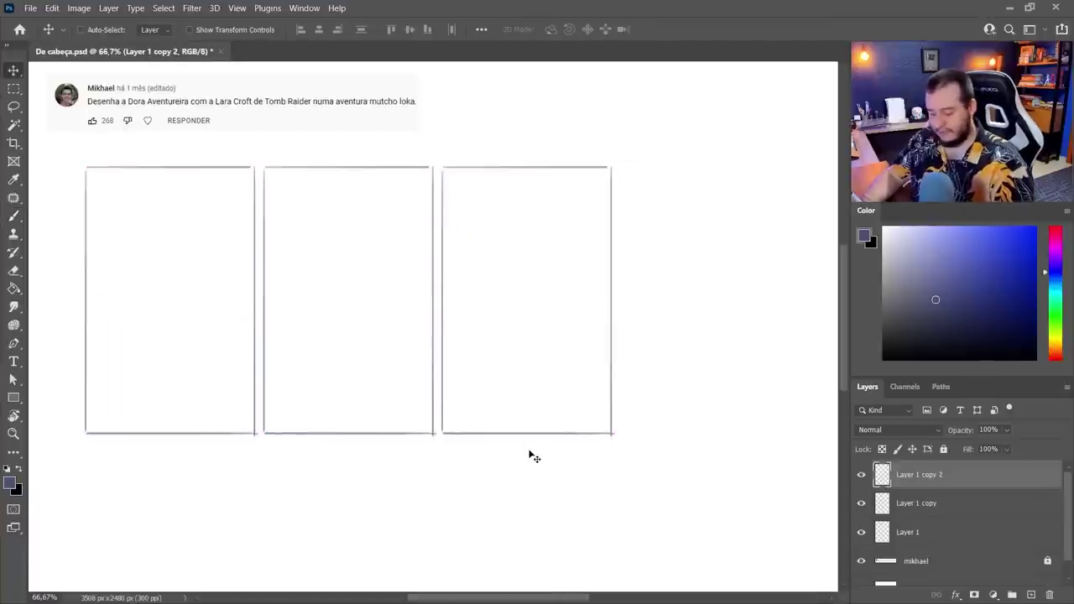
pyautogui.keyDown('shift'); pyautogui.click(910, 535); pyautogui.keyUp('shift')
pyautogui.moveTo(615, 426); pyautogui.dragTo(723, 426)
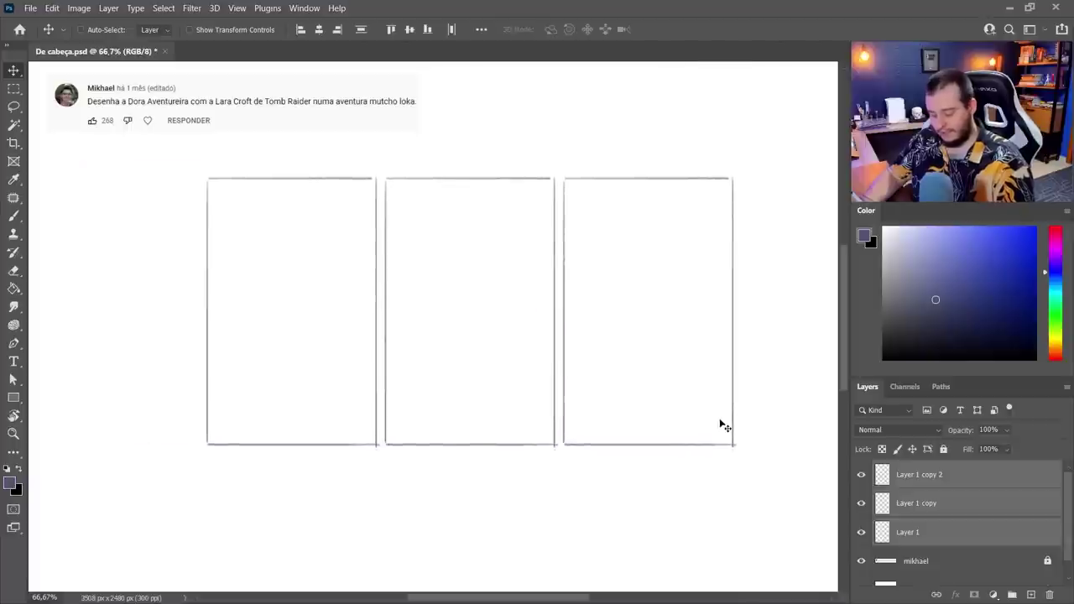
# - Merge the three frame layers into one and add a new empty layer above it for brush sketching
pyautogui.press('e')
pyautogui.click(1031, 594)
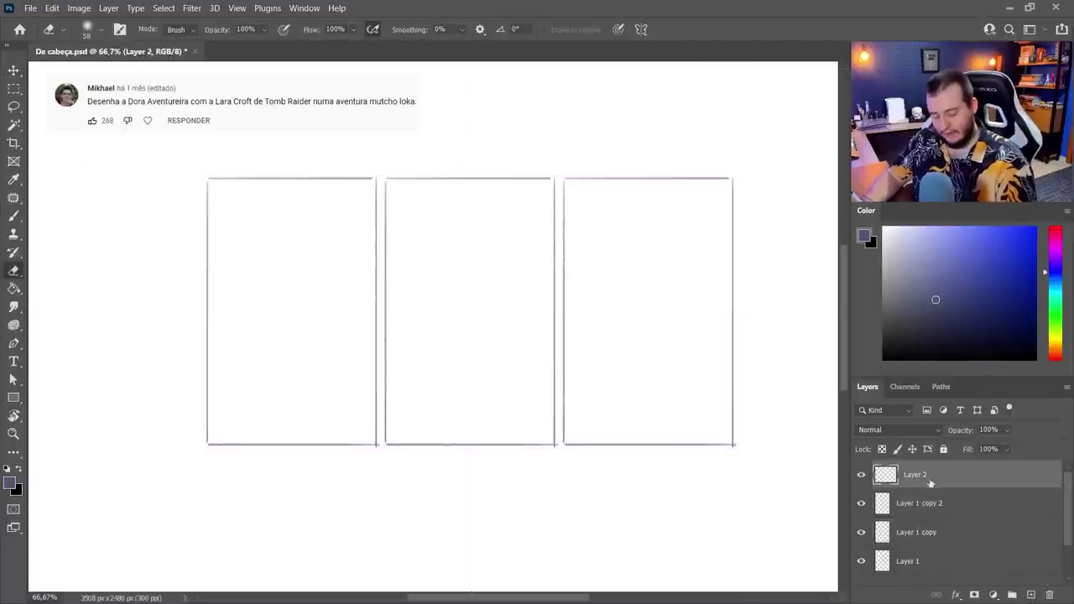
pyautogui.hotkey('ctrl', 'z')
pyautogui.hotkey('ctrl', 'e')
pyautogui.click(1031, 594)
pyautogui.press('b')
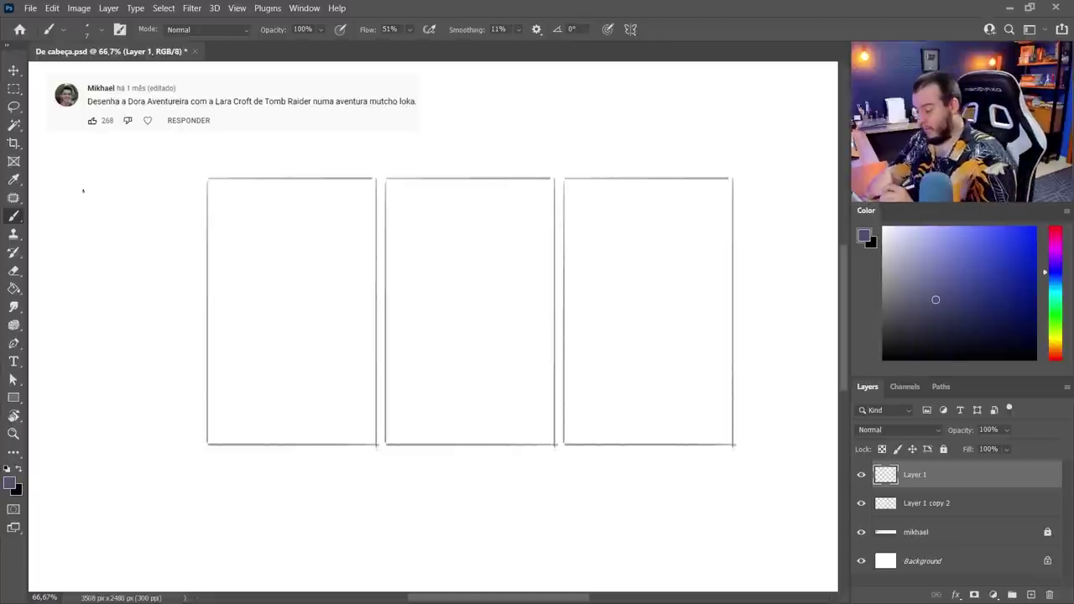
# - Sketch a tall female figure beside the first frame with head, torso, legs and boots, and write 190 above her
pyautogui.moveTo(68, 206)
pyautogui.mouseDown()
pyautogui.moveTo(81, 194)
pyautogui.moveTo(75, 226)
pyautogui.mouseUp()
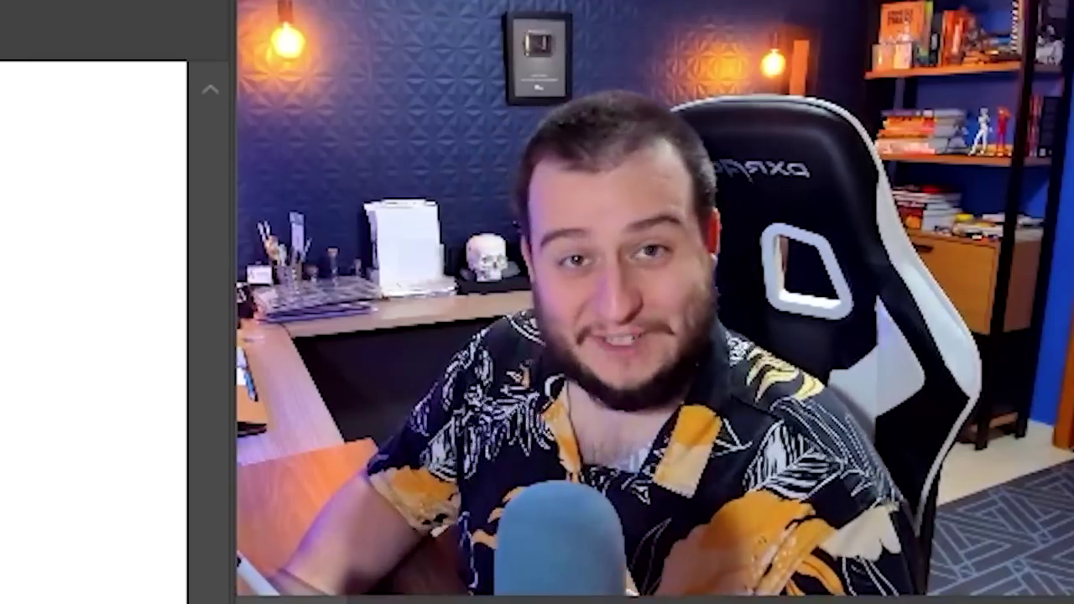
pyautogui.moveTo(89, 270)
pyautogui.mouseDown()
pyautogui.moveTo(97, 314)
pyautogui.moveTo(81, 293)
pyautogui.mouseUp()
pyautogui.moveTo(89, 285)
pyautogui.mouseDown()
pyautogui.moveTo(81, 293)
pyautogui.moveTo(99, 302)
pyautogui.moveTo(72, 342)
pyautogui.mouseUp()
pyautogui.moveTo(82, 310); pyautogui.dragTo(89, 353)
pyautogui.moveTo(98, 302); pyautogui.dragTo(92, 344)
pyautogui.moveTo(93, 341)
pyautogui.mouseDown()
pyautogui.moveTo(92, 377)
pyautogui.moveTo(92, 359)
pyautogui.moveTo(74, 391)
pyautogui.moveTo(85, 396)
pyautogui.moveTo(82, 420)
pyautogui.mouseUp()
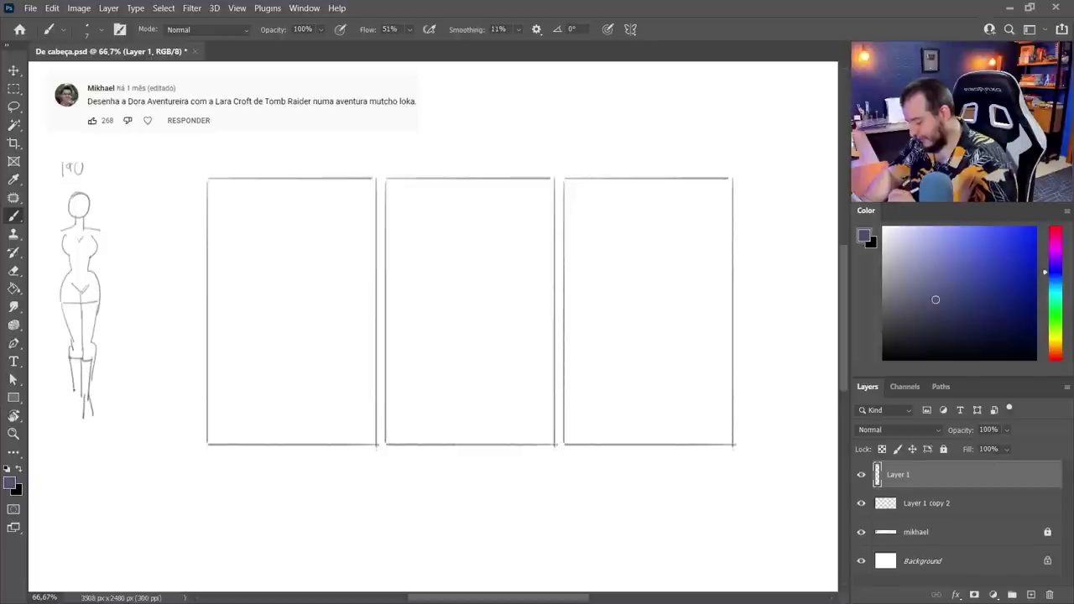
pyautogui.moveTo(72, 382); pyautogui.dragTo(83, 421)
# - Draw both arms hanging at the tall woman's sides with dark gloved hands, each holding a pistol
pyautogui.moveTo(96, 230); pyautogui.dragTo(107, 295)
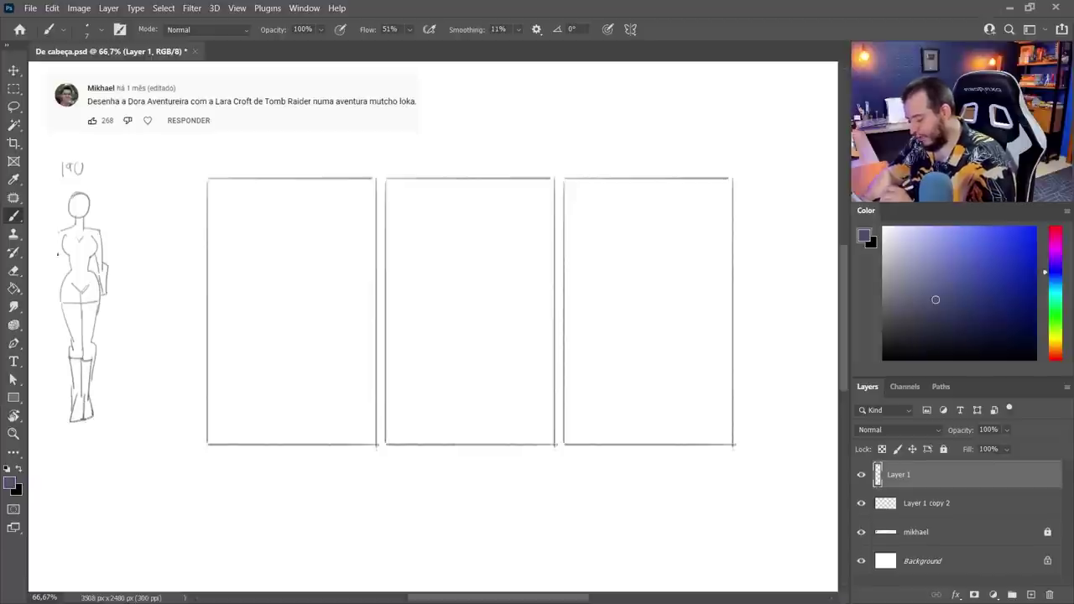
pyautogui.moveTo(59, 233); pyautogui.dragTo(52, 297)
pyautogui.moveTo(64, 255); pyautogui.dragTo(59, 297)
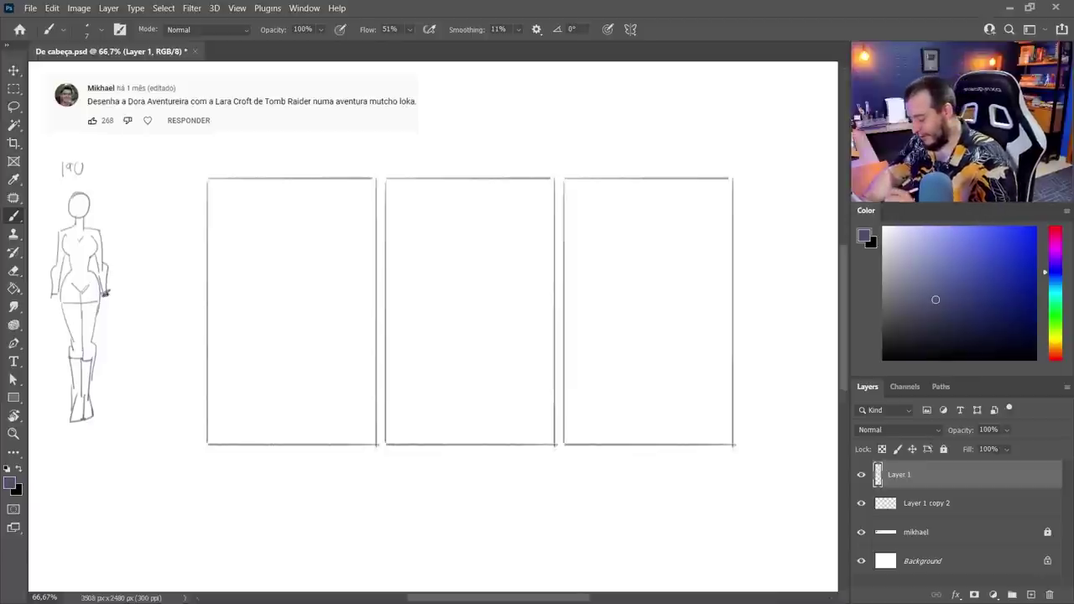
pyautogui.moveTo(107, 294); pyautogui.dragTo(107, 300)
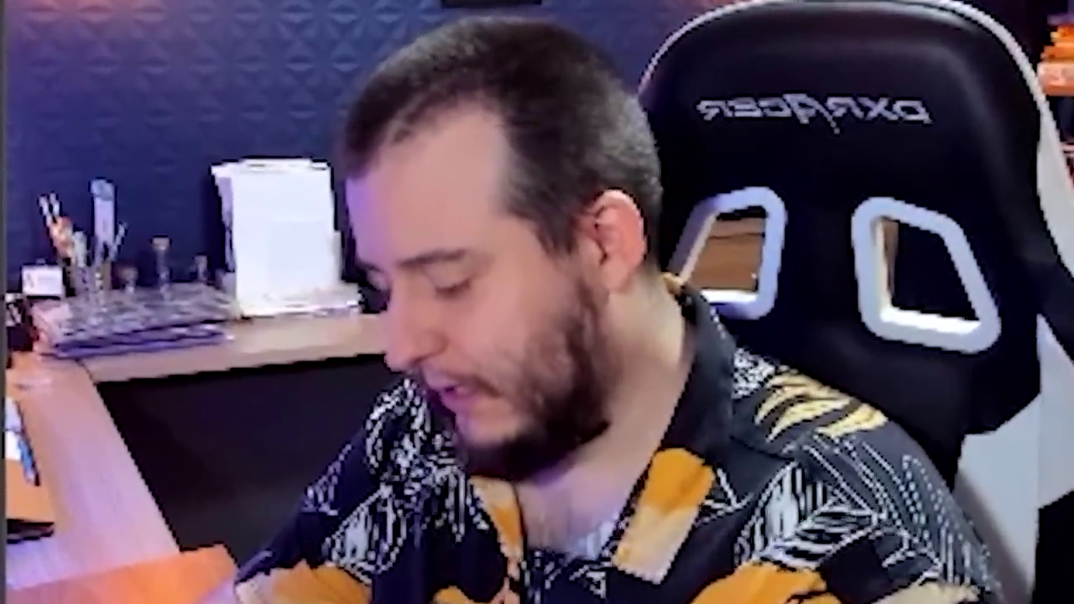
pyautogui.moveTo(110, 301); pyautogui.dragTo(121, 326)
pyautogui.moveTo(52, 302); pyautogui.dragTo(47, 324)
pyautogui.moveTo(48, 325)
pyautogui.mouseDown()
pyautogui.moveTo(54, 305)
pyautogui.moveTo(49, 323)
pyautogui.mouseUp()
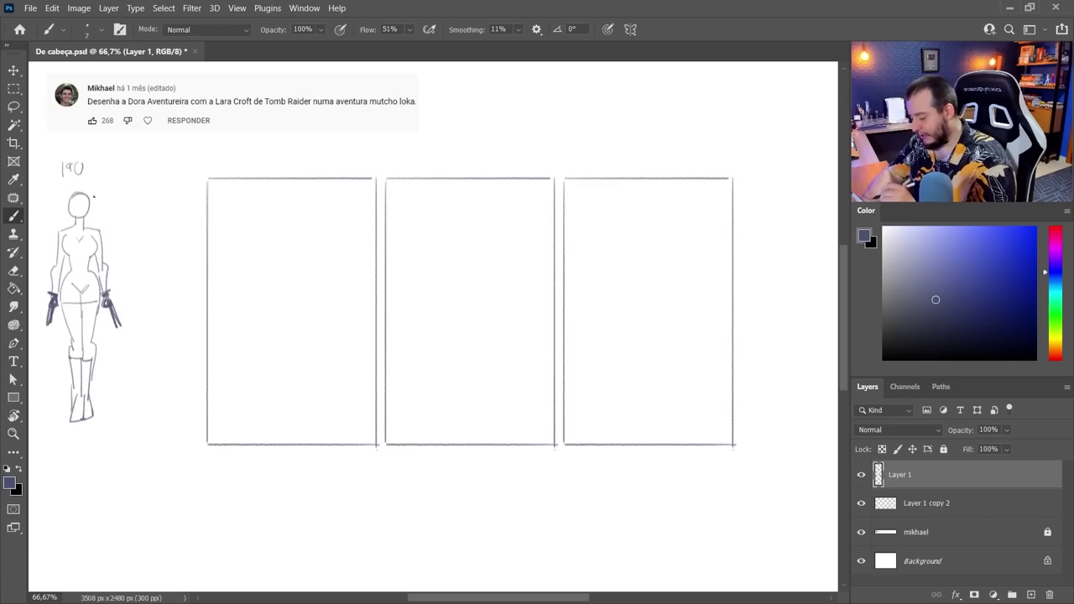
# - Add the tall woman's ponytail, fringe, tank top, belt and shaded boots, and complete her height label as 1,90 m
pyautogui.moveTo(84, 192); pyautogui.dragTo(97, 227)
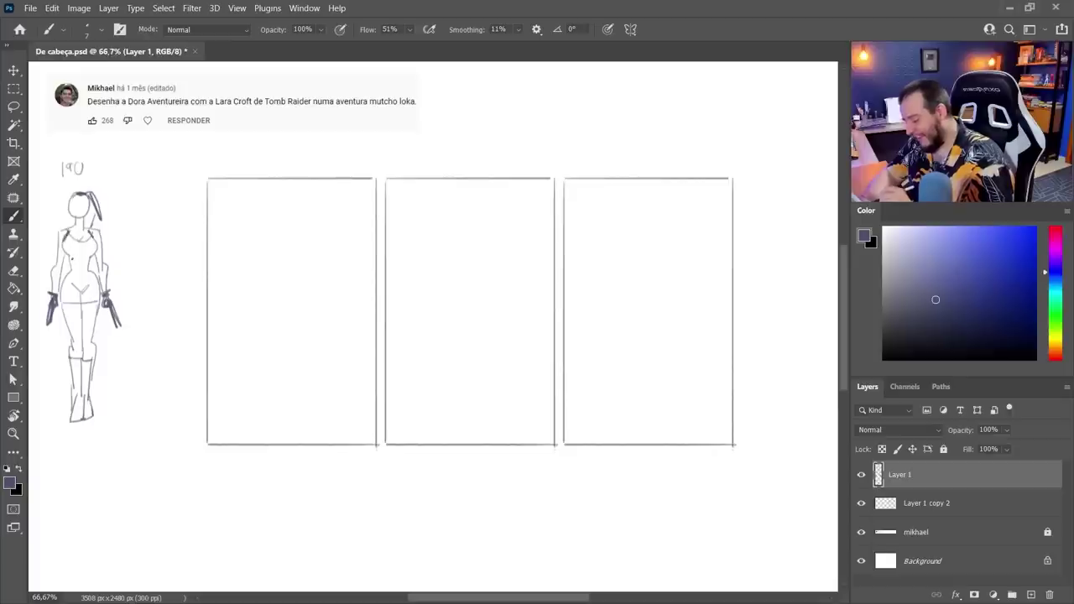
pyautogui.moveTo(73, 259)
pyautogui.mouseDown()
pyautogui.moveTo(91, 261)
pyautogui.moveTo(90, 275)
pyautogui.mouseUp()
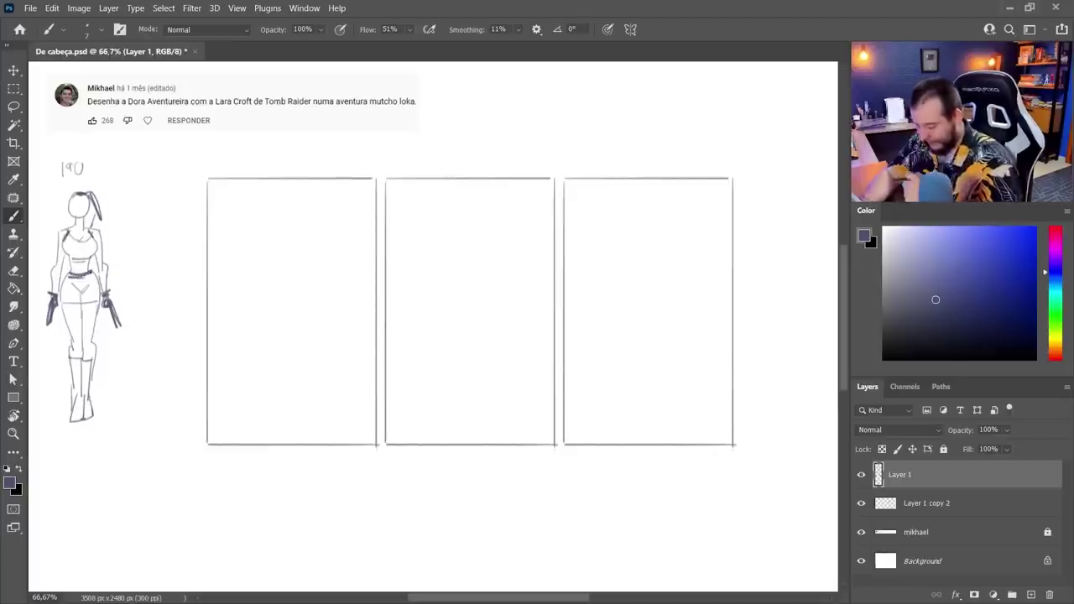
pyautogui.moveTo(68, 361)
pyautogui.mouseDown()
pyautogui.moveTo(73, 401)
pyautogui.moveTo(86, 409)
pyautogui.mouseUp()
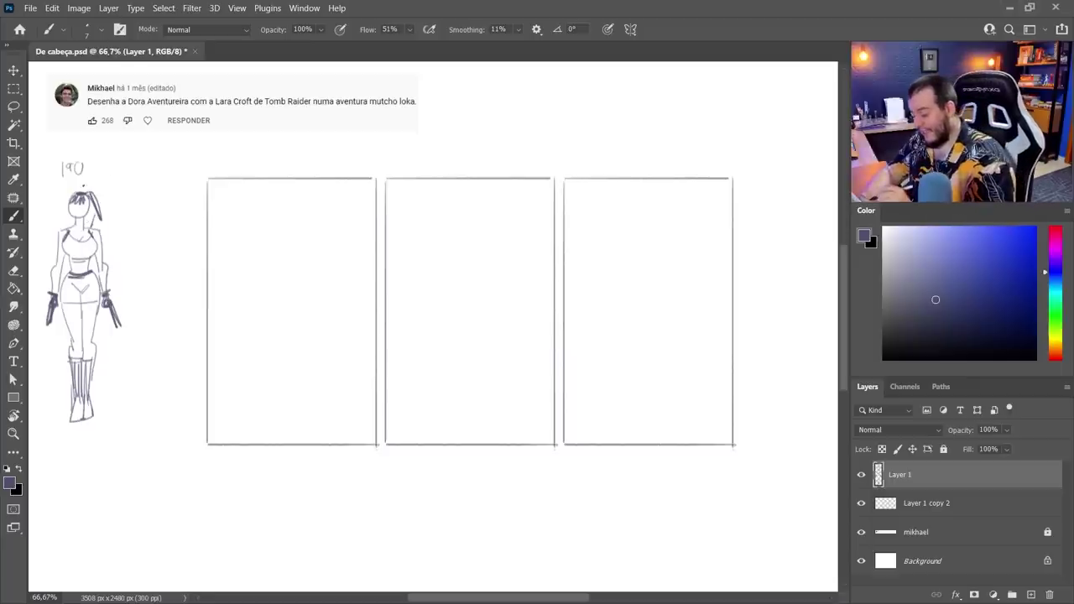
pyautogui.moveTo(89, 176); pyautogui.dragTo(101, 174)
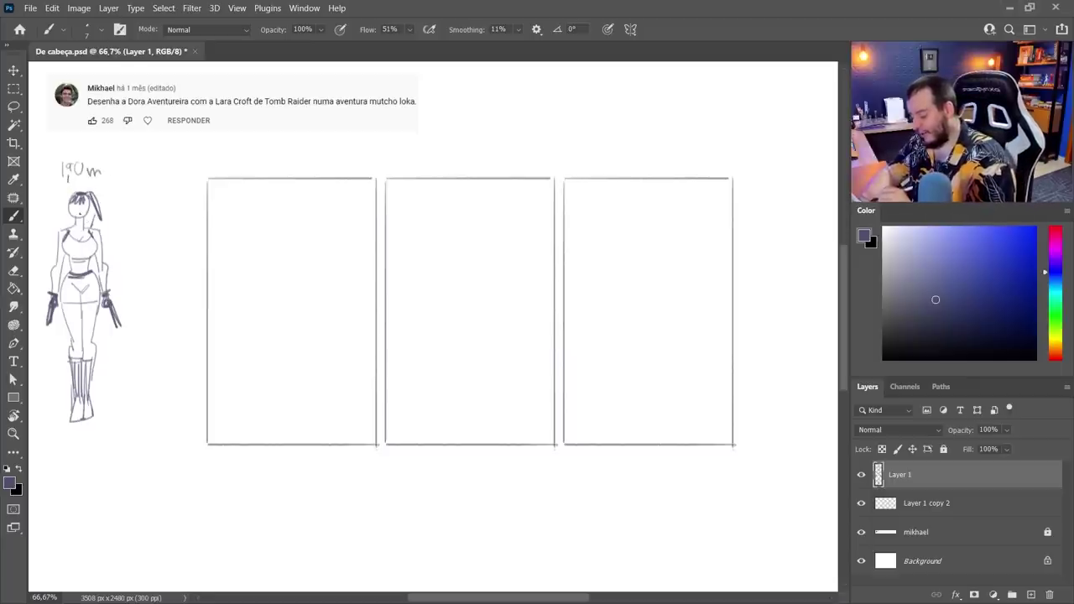
# - Sketch a short, round-headed girl with bobbed hair beside the tall woman and write her height in centimetres above her
pyautogui.moveTo(142, 353)
pyautogui.mouseDown()
pyautogui.moveTo(121, 356)
pyautogui.moveTo(155, 348)
pyautogui.moveTo(130, 342)
pyautogui.moveTo(115, 361)
pyautogui.mouseUp()
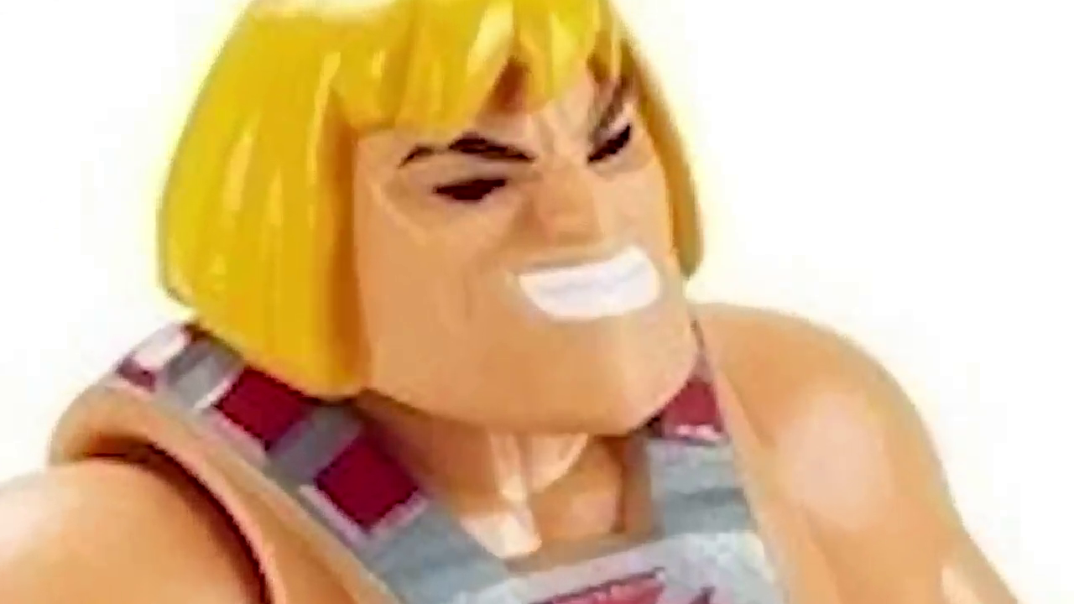
pyautogui.moveTo(114, 360)
pyautogui.mouseDown()
pyautogui.moveTo(139, 404)
pyautogui.moveTo(148, 393)
pyautogui.moveTo(159, 401)
pyautogui.moveTo(160, 366)
pyautogui.mouseUp()
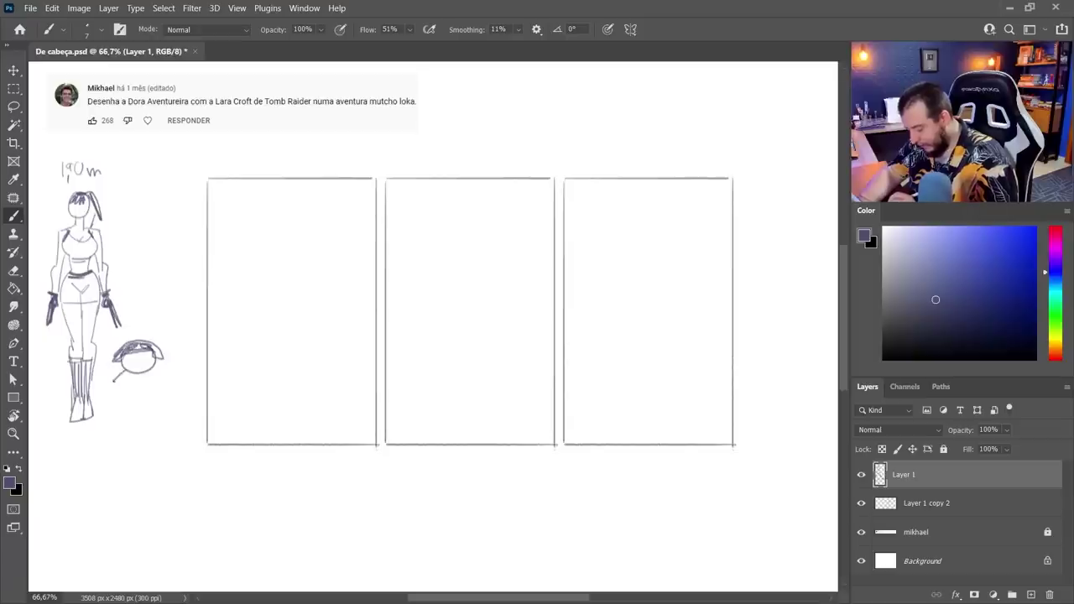
pyautogui.moveTo(140, 327); pyautogui.dragTo(144, 324)
pyautogui.moveTo(153, 326)
pyautogui.mouseDown()
pyautogui.moveTo(169, 335)
pyautogui.moveTo(126, 327)
pyautogui.moveTo(107, 391)
pyautogui.moveTo(172, 313)
pyautogui.moveTo(142, 304)
pyautogui.mouseUp()
# - Lasso the short girl with her height label, move them down level with the tall woman's feet, and deselect
pyautogui.press('l')
pyautogui.click(14, 73)
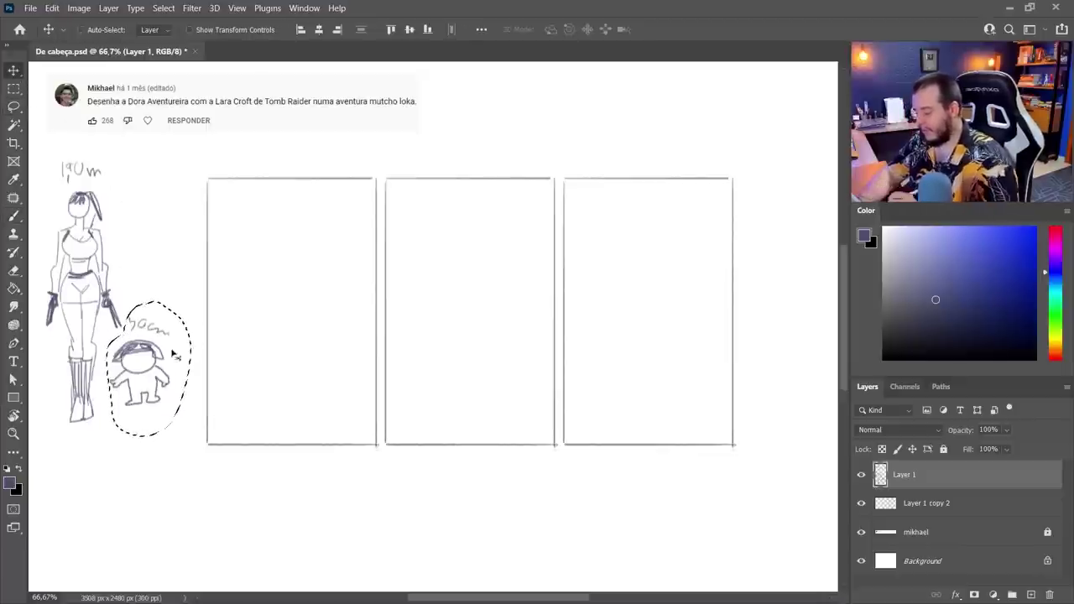
pyautogui.moveTo(164, 367); pyautogui.dragTo(161, 384)
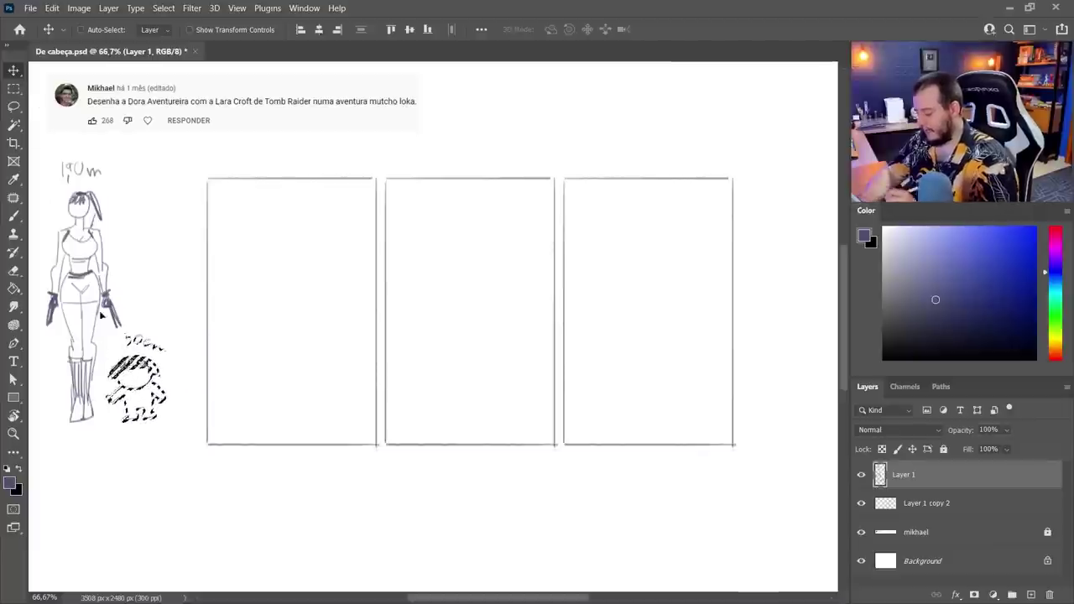
pyautogui.press('b')
pyautogui.hotkey('ctrl', 'd')
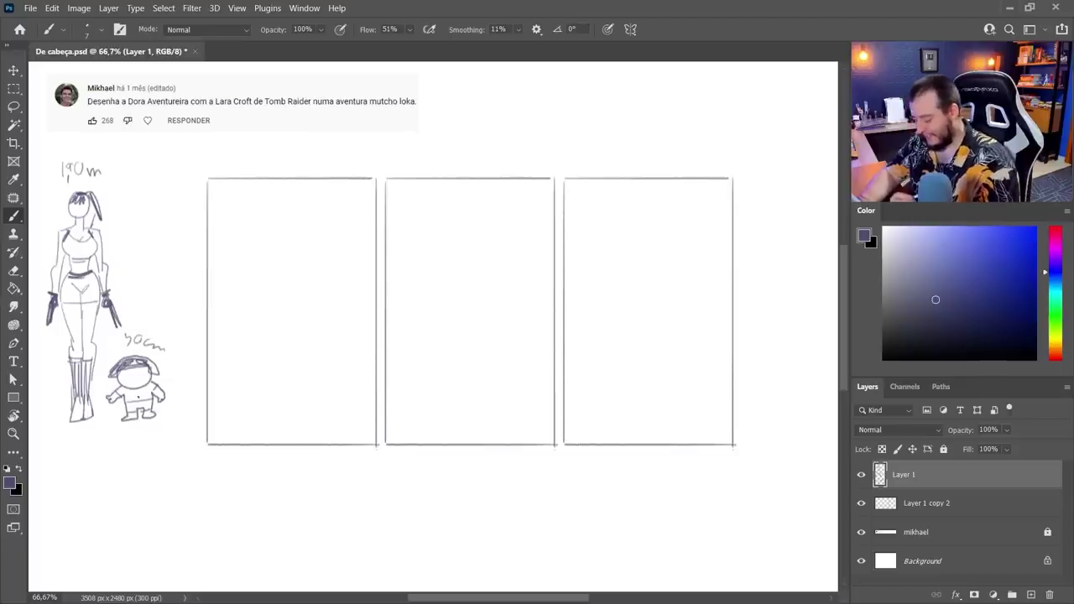
# - Add the short girl's face and clothing details and draw a pistol in each of her hands
pyautogui.moveTo(138, 389)
pyautogui.mouseDown()
pyautogui.moveTo(141, 403)
pyautogui.moveTo(131, 391)
pyautogui.mouseUp()
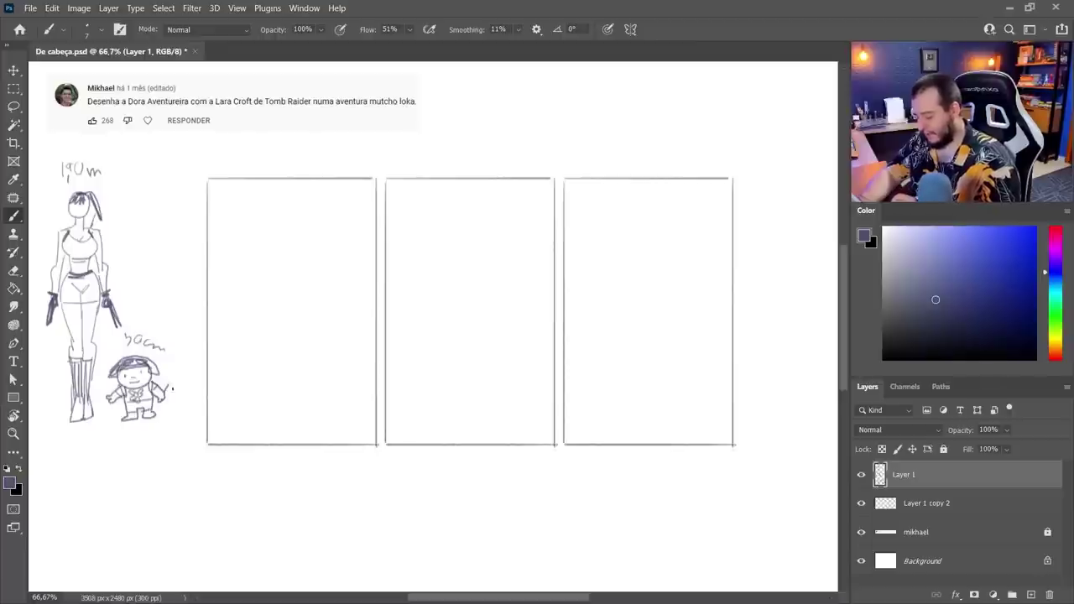
pyautogui.moveTo(172, 388)
pyautogui.mouseDown()
pyautogui.moveTo(184, 408)
pyautogui.moveTo(94, 408)
pyautogui.moveTo(117, 404)
pyautogui.mouseUp()
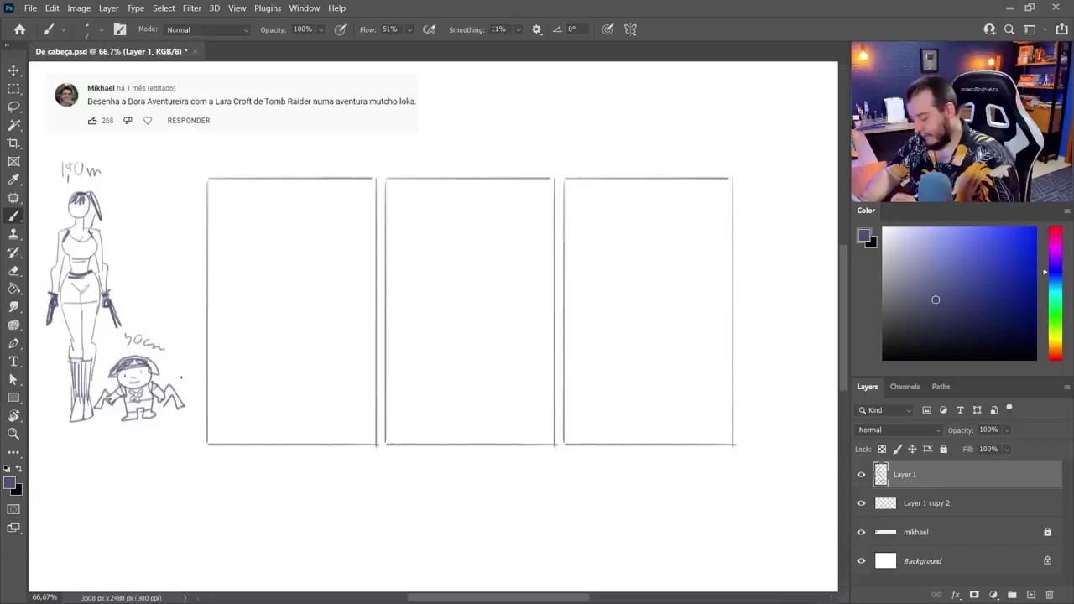
# - Sketch a small monkey-like companion with boots beside the short girl and draw a ground line under all three figures
pyautogui.moveTo(182, 377); pyautogui.dragTo(190, 379)
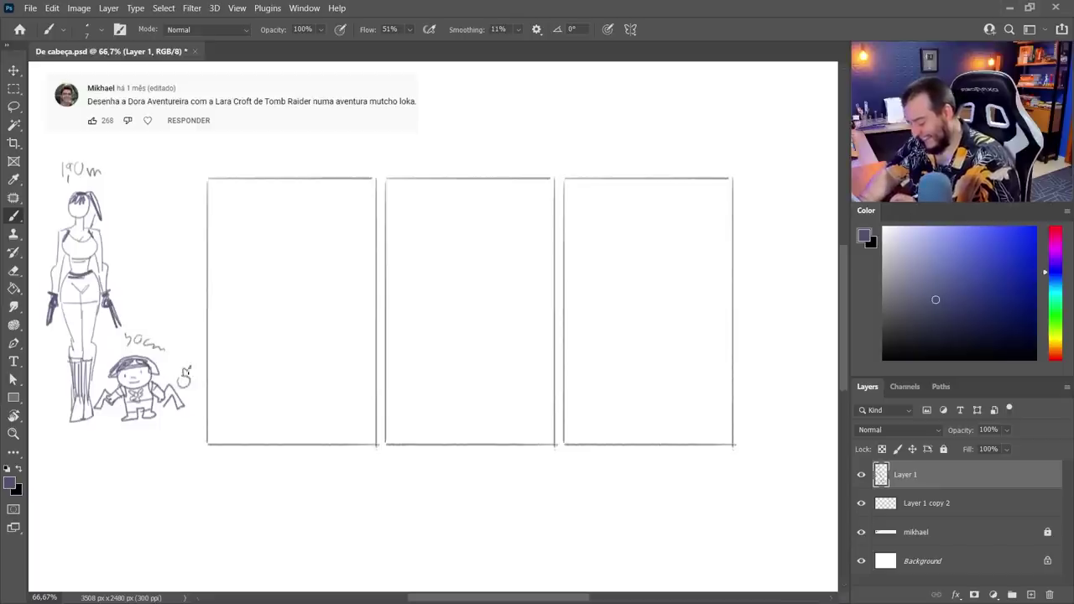
pyautogui.moveTo(189, 377); pyautogui.dragTo(196, 389)
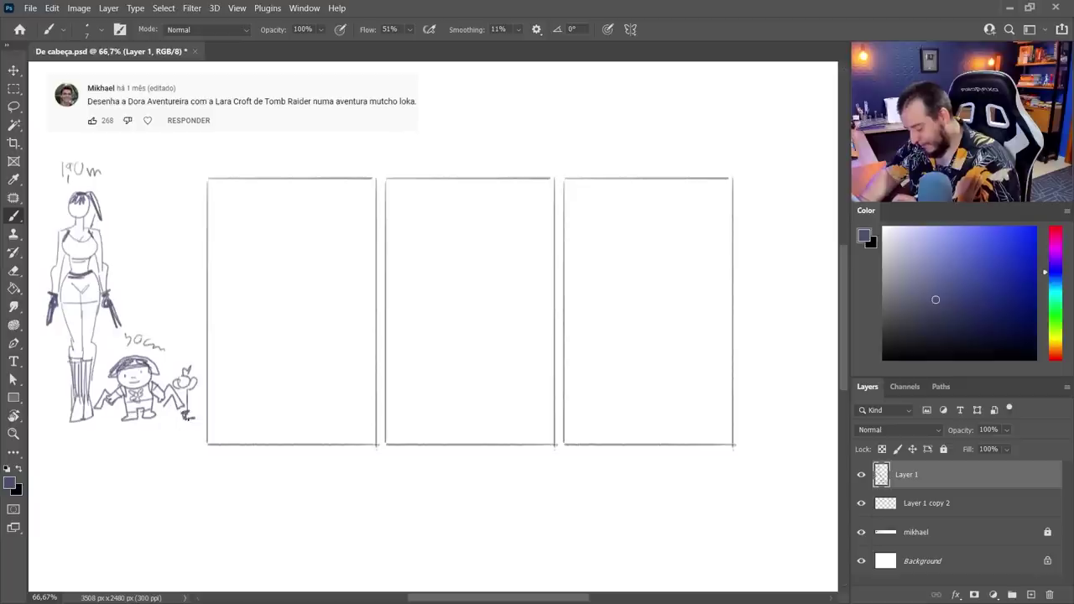
pyautogui.moveTo(187, 416); pyautogui.dragTo(193, 418)
pyautogui.moveTo(168, 414); pyautogui.dragTo(176, 418)
pyautogui.moveTo(151, 368)
pyautogui.mouseDown()
pyautogui.moveTo(166, 363)
pyautogui.moveTo(192, 410)
pyautogui.mouseUp()
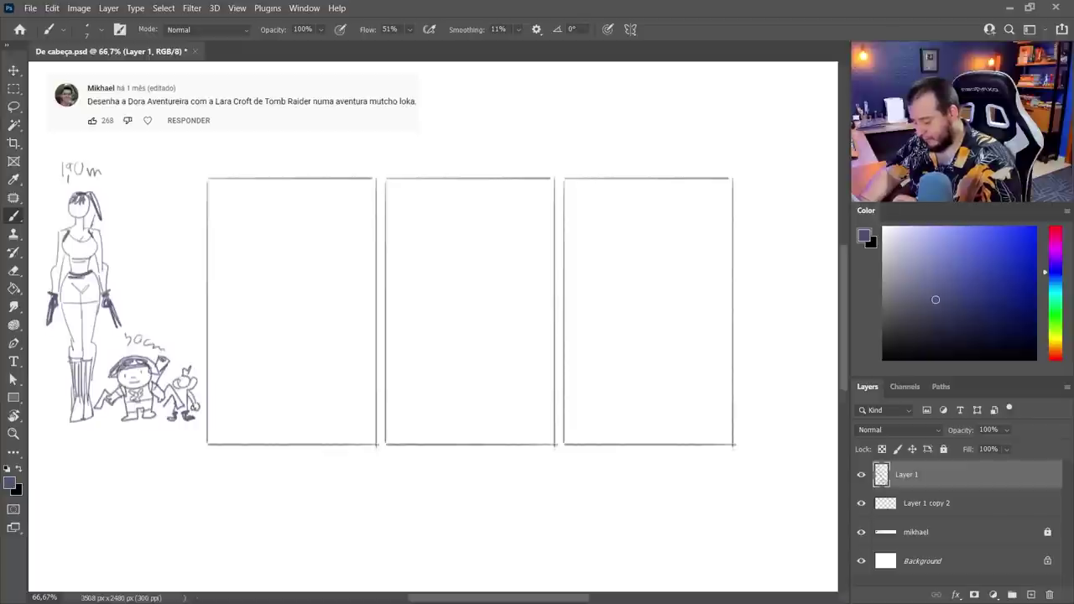
pyautogui.moveTo(167, 404); pyautogui.dragTo(171, 413)
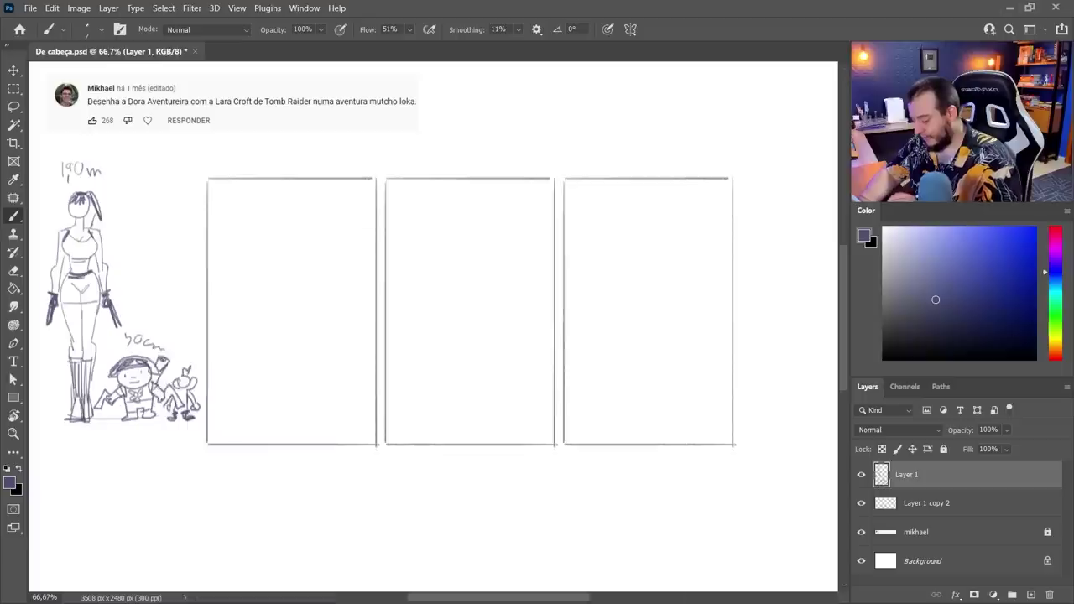
pyautogui.moveTo(56, 423); pyautogui.dragTo(205, 423)
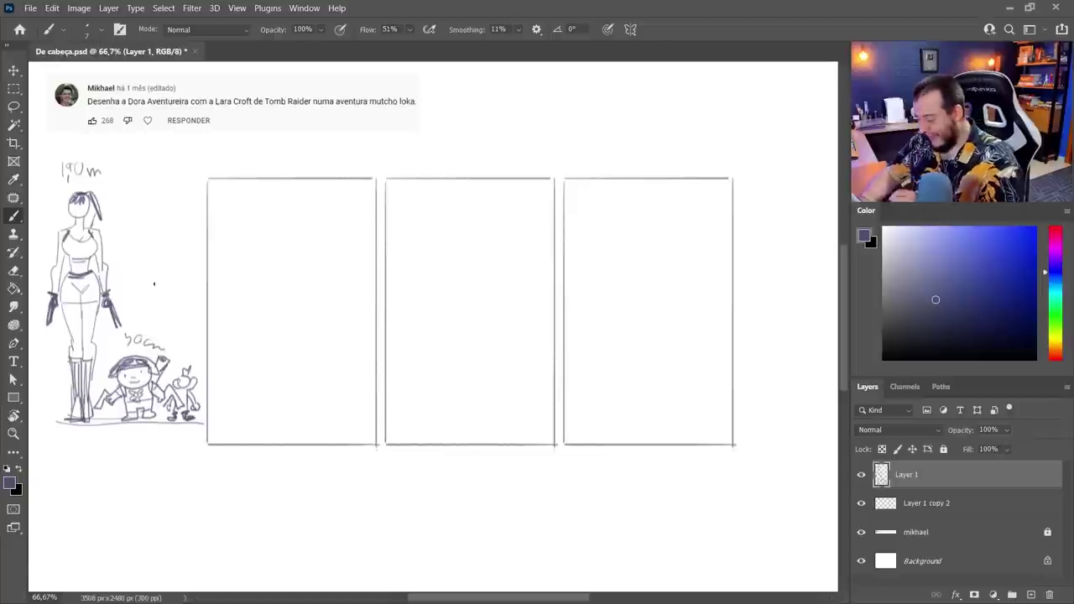
# - Mark the small companion's height with a line and centimetre label, and draw a block arrow pointing toward the first frame
pyautogui.moveTo(166, 372)
pyautogui.mouseDown()
pyautogui.moveTo(200, 372)
pyautogui.moveTo(168, 373)
pyautogui.moveTo(181, 359)
pyautogui.mouseUp()
pyautogui.moveTo(191, 352); pyautogui.dragTo(204, 354)
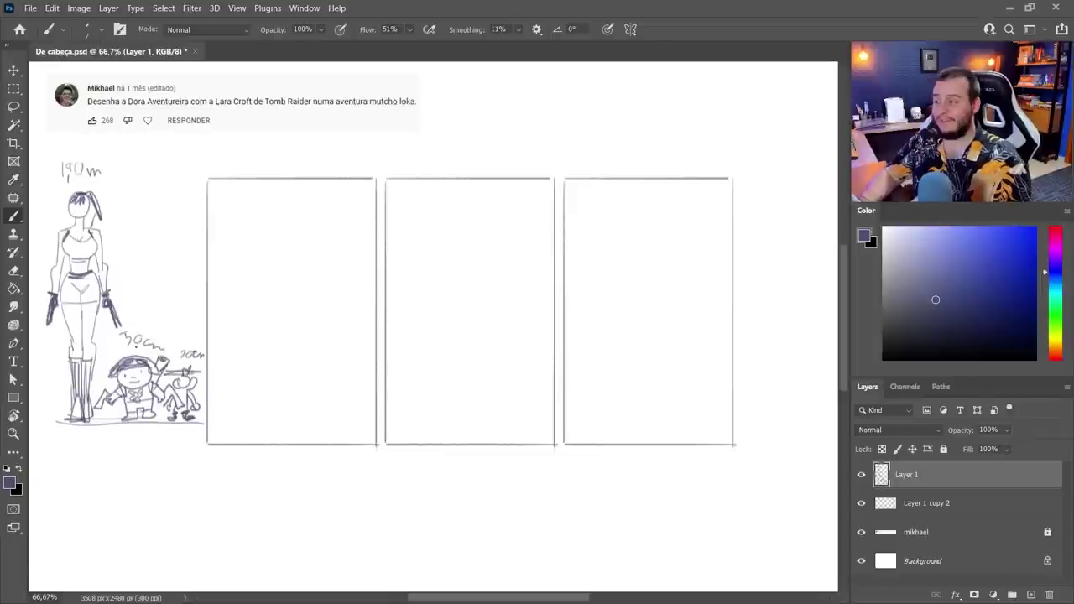
pyautogui.moveTo(130, 248)
pyautogui.mouseDown()
pyautogui.moveTo(167, 261)
pyautogui.moveTo(196, 249)
pyautogui.moveTo(124, 240)
pyautogui.mouseUp()
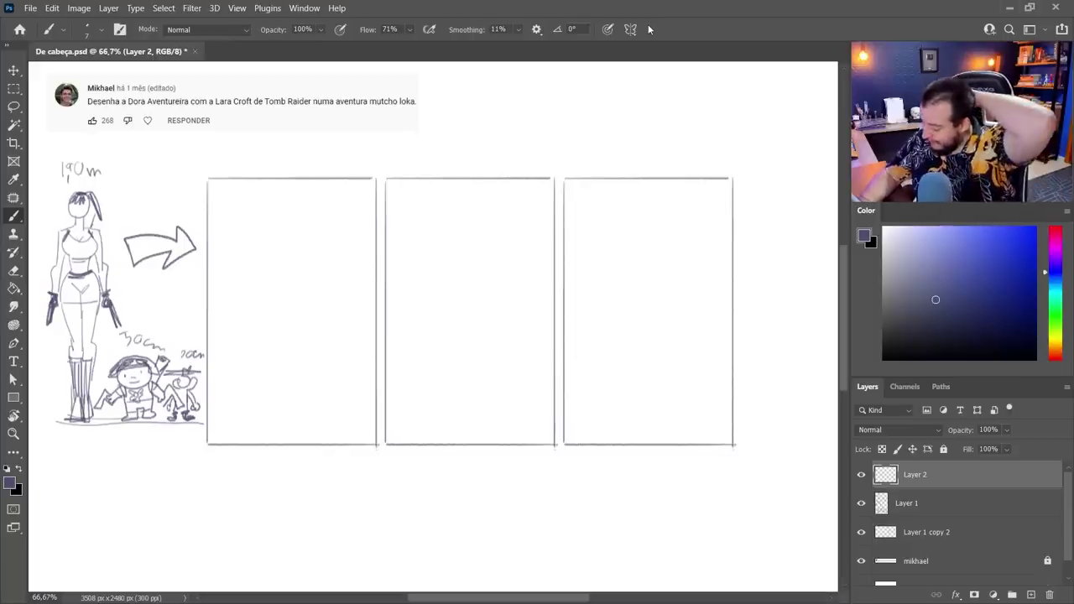
pyautogui.moveTo(285, 186); pyautogui.dragTo(220, 291)
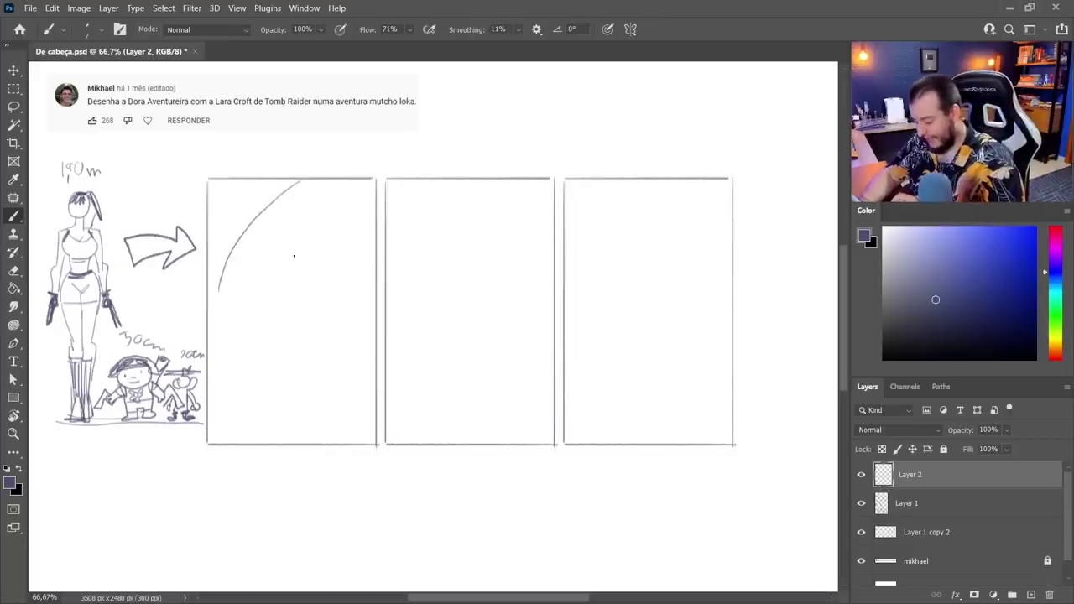
pyautogui.hotkey('ctrl', 'z')
pyautogui.moveTo(339, 180); pyautogui.dragTo(283, 212)
pyautogui.hotkey('ctrl', 'z')
# - Sketch a large curved form in the first frame with a sweeping outer edge and a tighter inner curve against the frame's side
pyautogui.moveTo(349, 179)
pyautogui.mouseDown()
pyautogui.moveTo(248, 237)
pyautogui.moveTo(220, 270)
pyautogui.mouseUp()
pyautogui.moveTo(373, 213)
pyautogui.mouseDown()
pyautogui.moveTo(319, 267)
pyautogui.moveTo(372, 333)
pyautogui.mouseUp()
pyautogui.hotkey('ctrl', 'z')
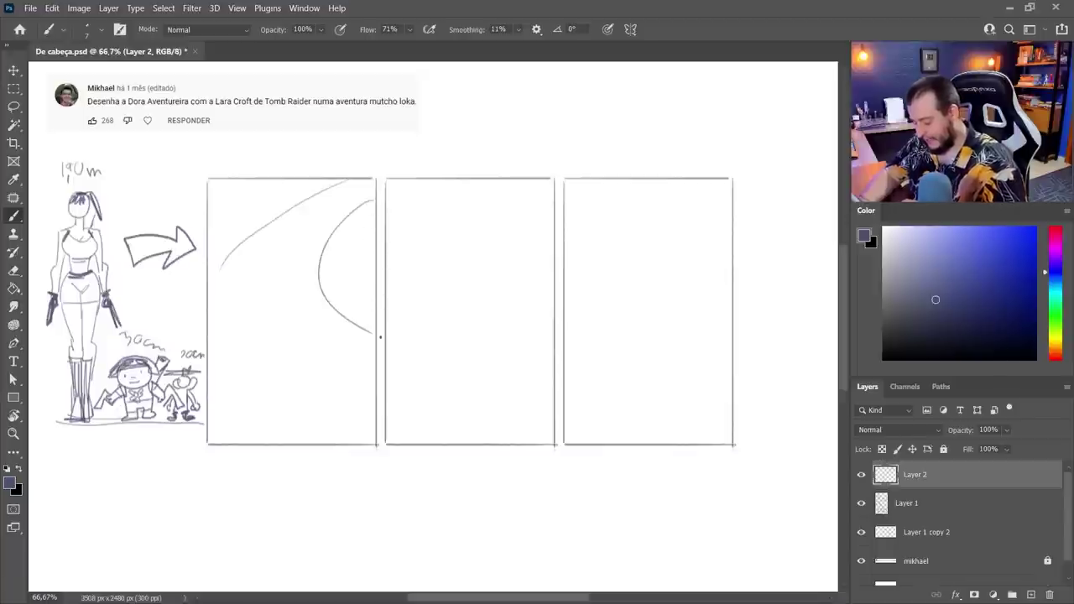
pyautogui.moveTo(277, 210)
pyautogui.mouseDown()
pyautogui.moveTo(262, 222)
pyautogui.moveTo(225, 440)
pyautogui.moveTo(245, 453)
pyautogui.mouseUp()
pyautogui.moveTo(352, 194); pyautogui.dragTo(316, 369)
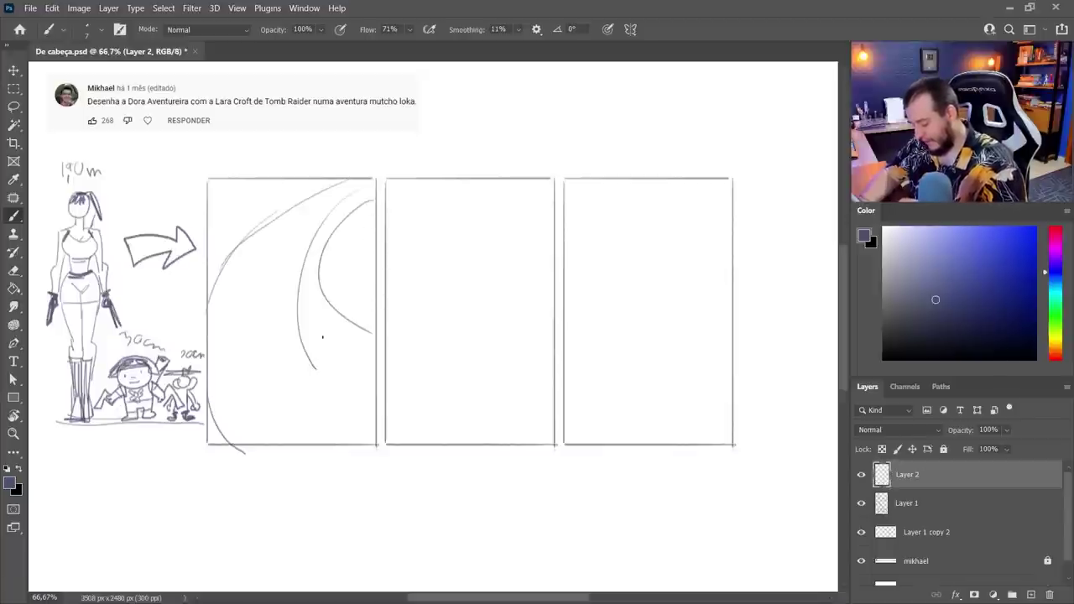
pyautogui.hotkey('ctrl', 'z')
# - Draw cross-contour arcs between the curved form's outer and inner edges and reinforce both edges with extra strokes
pyautogui.moveTo(243, 240)
pyautogui.mouseDown()
pyautogui.moveTo(266, 257)
pyautogui.moveTo(329, 248)
pyautogui.mouseUp()
pyautogui.moveTo(306, 201); pyautogui.dragTo(362, 207)
pyautogui.moveTo(217, 388); pyautogui.dragTo(376, 362)
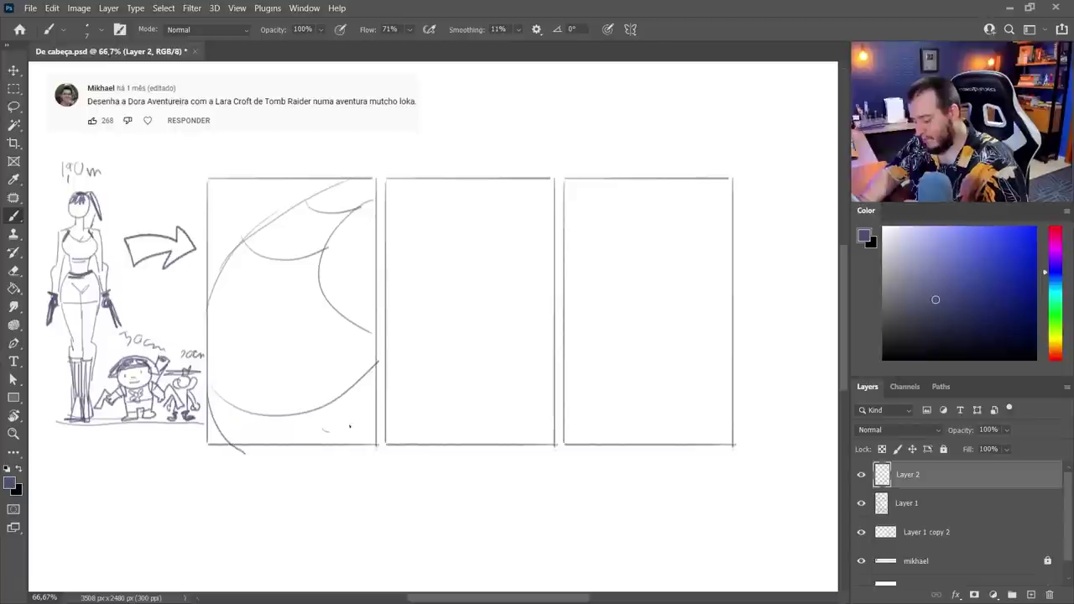
pyautogui.moveTo(323, 432); pyautogui.dragTo(373, 410)
pyautogui.moveTo(235, 329); pyautogui.dragTo(329, 310)
pyautogui.moveTo(374, 203)
pyautogui.mouseDown()
pyautogui.moveTo(333, 279)
pyautogui.moveTo(353, 301)
pyautogui.moveTo(334, 302)
pyautogui.moveTo(375, 321)
pyautogui.mouseUp()
pyautogui.moveTo(231, 239); pyautogui.dragTo(320, 182)
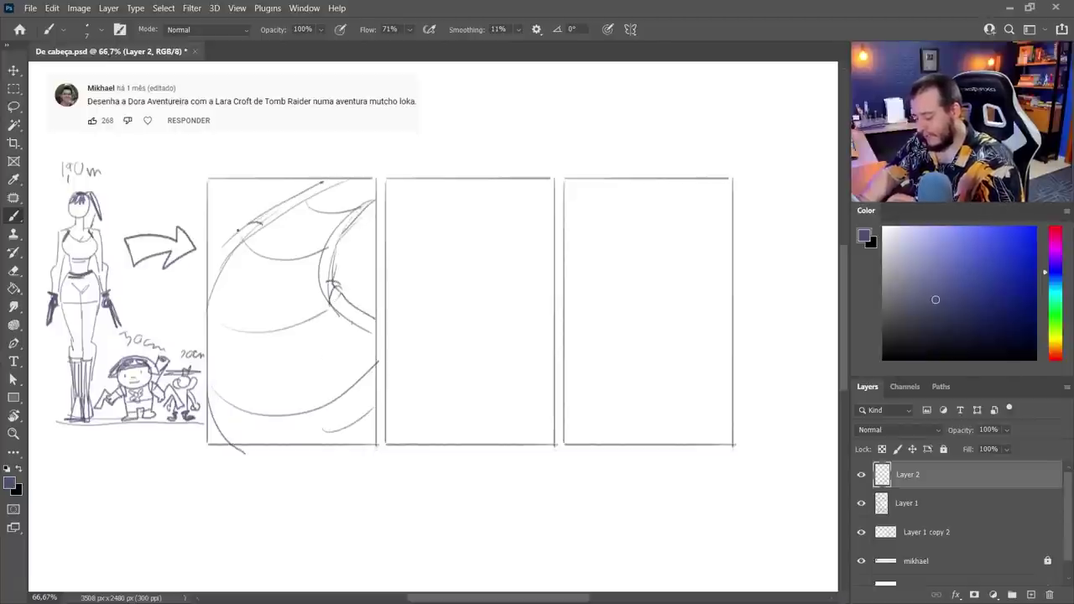
# - Sketch spiky foliage along both edges of the curved form in the first frame
pyautogui.moveTo(247, 226); pyautogui.dragTo(206, 261)
pyautogui.moveTo(219, 200); pyautogui.dragTo(261, 207)
pyautogui.moveTo(347, 289)
pyautogui.mouseDown()
pyautogui.moveTo(343, 234)
pyautogui.moveTo(371, 232)
pyautogui.mouseUp()
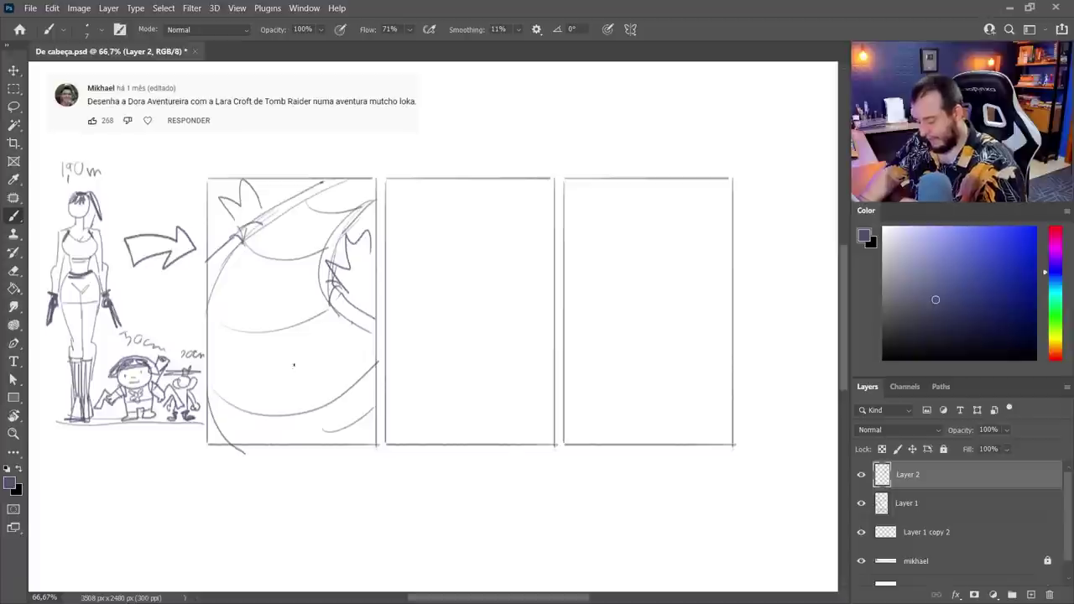
# - Draw the short girl's large round head with an open smile and two raised hands in the lower part of the first frame
pyautogui.moveTo(268, 333)
pyautogui.mouseDown()
pyautogui.moveTo(299, 359)
pyautogui.moveTo(277, 320)
pyautogui.moveTo(293, 384)
pyautogui.moveTo(271, 351)
pyautogui.moveTo(293, 344)
pyautogui.mouseUp()
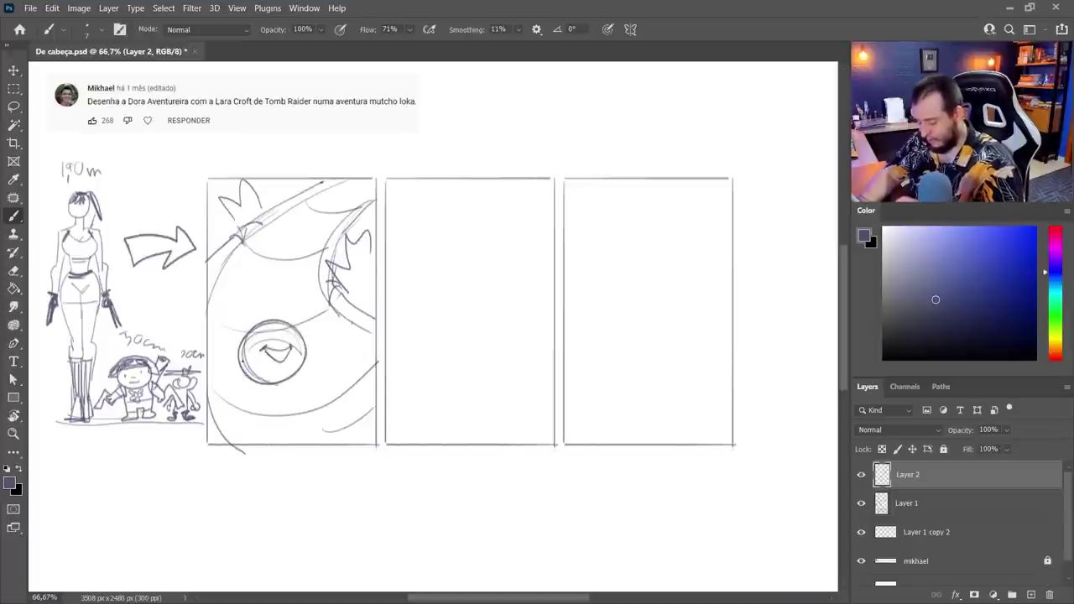
pyautogui.moveTo(229, 358); pyautogui.dragTo(232, 347)
pyautogui.moveTo(232, 362); pyautogui.dragTo(258, 385)
pyautogui.moveTo(319, 354)
pyautogui.mouseDown()
pyautogui.moveTo(295, 376)
pyautogui.moveTo(324, 349)
pyautogui.moveTo(308, 385)
pyautogui.mouseUp()
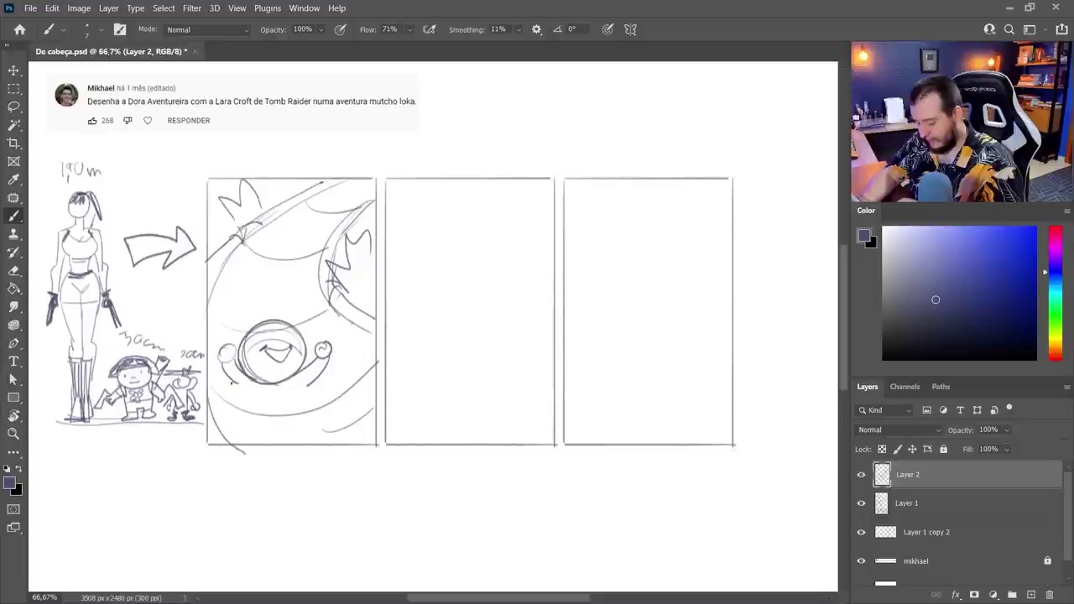
# - Add the short girl's arms, body and bent legs beneath her head in a sliding pose
pyautogui.moveTo(231, 382); pyautogui.dragTo(249, 400)
pyautogui.moveTo(259, 395); pyautogui.dragTo(275, 415)
pyautogui.moveTo(266, 413)
pyautogui.mouseDown()
pyautogui.moveTo(310, 397)
pyautogui.moveTo(355, 378)
pyautogui.moveTo(310, 437)
pyautogui.mouseUp()
pyautogui.moveTo(334, 403); pyautogui.dragTo(308, 428)
pyautogui.moveTo(307, 418)
pyautogui.mouseDown()
pyautogui.moveTo(270, 437)
pyautogui.moveTo(293, 436)
pyautogui.mouseUp()
pyautogui.moveTo(244, 392)
pyautogui.mouseDown()
pyautogui.moveTo(267, 414)
pyautogui.moveTo(310, 393)
pyautogui.mouseUp()
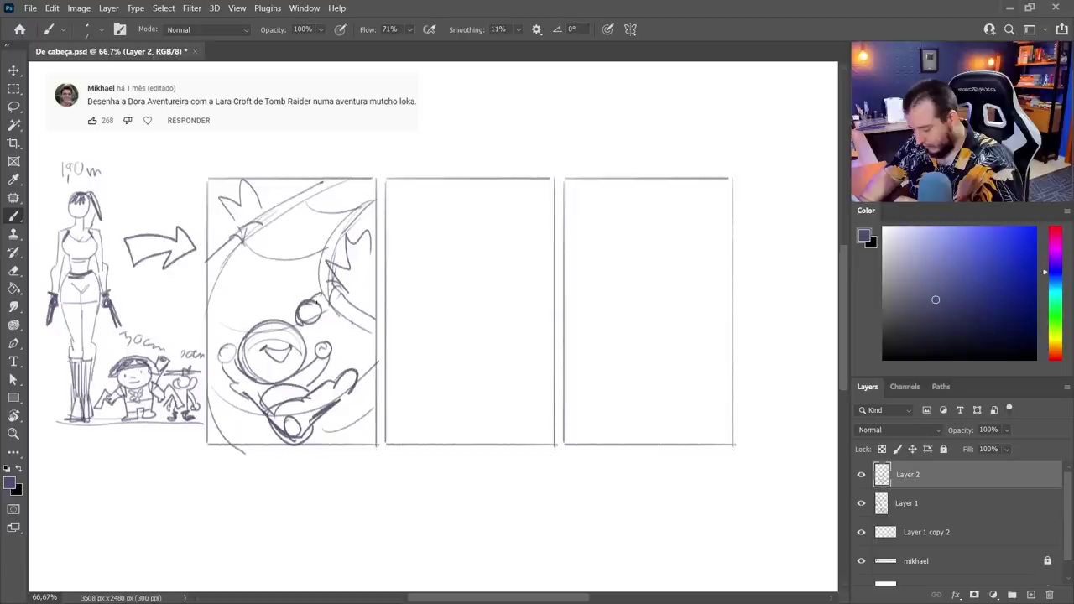
# - Sketch the monkey companion tumbling behind the girl's head, with a raised hand, a bent body and boots, undoing the misplaced arm strokes
pyautogui.moveTo(322, 297)
pyautogui.mouseDown()
pyautogui.moveTo(319, 313)
pyautogui.moveTo(291, 325)
pyautogui.mouseUp()
pyautogui.moveTo(324, 316)
pyautogui.mouseDown()
pyautogui.moveTo(317, 329)
pyautogui.moveTo(342, 307)
pyautogui.mouseUp()
pyautogui.moveTo(342, 302); pyautogui.dragTo(360, 281)
pyautogui.moveTo(293, 317); pyautogui.dragTo(262, 284)
pyautogui.hotkey('ctrl', 'z')
pyautogui.hotkey('ctrl', 'z')
pyautogui.moveTo(282, 326); pyautogui.dragTo(260, 294)
pyautogui.moveTo(265, 304); pyautogui.dragTo(290, 319)
pyautogui.moveTo(337, 285)
pyautogui.mouseDown()
pyautogui.moveTo(322, 337)
pyautogui.moveTo(370, 342)
pyautogui.mouseUp()
pyautogui.moveTo(342, 336); pyautogui.dragTo(366, 345)
pyautogui.moveTo(329, 374)
pyautogui.mouseDown()
pyautogui.moveTo(353, 354)
pyautogui.moveTo(328, 379)
pyautogui.mouseUp()
# - Add the girl's hair and the backpack shape below her, then draw a small rolled map with a face beside her head
pyautogui.moveTo(262, 324); pyautogui.dragTo(230, 329)
pyautogui.moveTo(230, 329); pyautogui.dragTo(242, 346)
pyautogui.moveTo(299, 331)
pyautogui.mouseDown()
pyautogui.moveTo(310, 345)
pyautogui.moveTo(299, 337)
pyautogui.mouseUp()
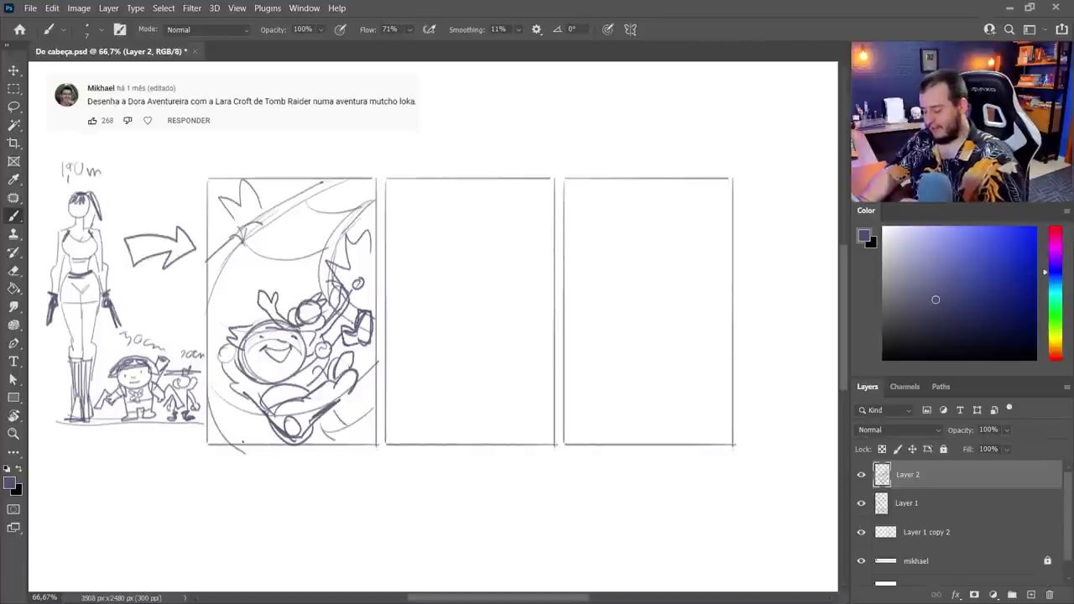
pyautogui.moveTo(236, 394); pyautogui.dragTo(270, 421)
pyautogui.moveTo(228, 298)
pyautogui.mouseDown()
pyautogui.moveTo(246, 327)
pyautogui.moveTo(225, 318)
pyautogui.mouseUp()
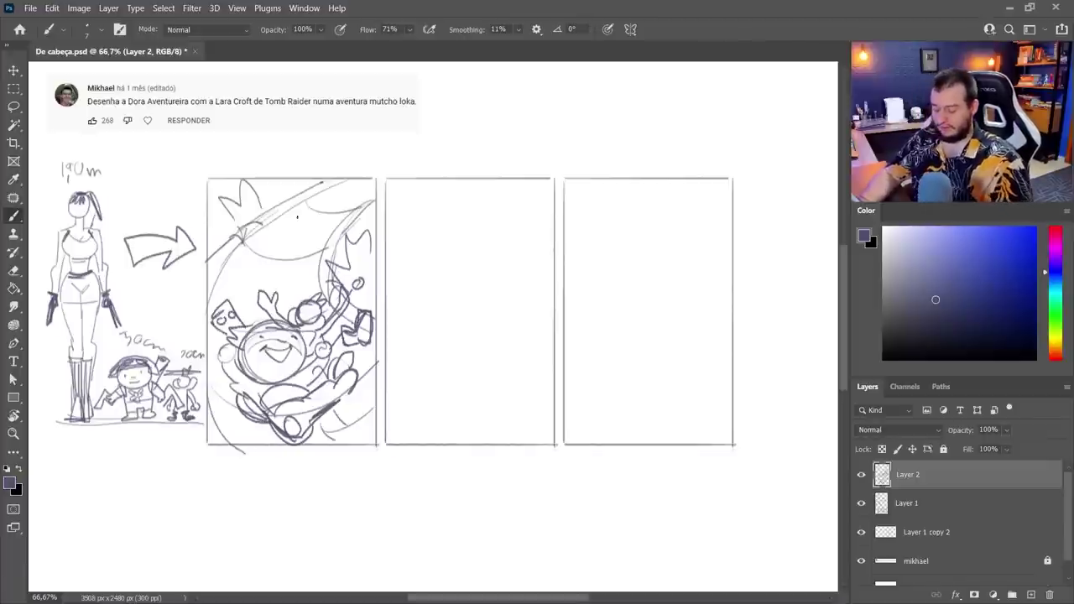
# - Sketch the tall woman sliding above the girl, with round head, leaning torso, bent and stretched legs and a trailing ponytail
pyautogui.moveTo(303, 198)
pyautogui.mouseDown()
pyautogui.moveTo(285, 233)
pyautogui.moveTo(319, 261)
pyautogui.moveTo(271, 262)
pyautogui.mouseUp()
pyautogui.moveTo(226, 215); pyautogui.dragTo(248, 230)
pyautogui.moveTo(252, 221); pyautogui.dragTo(226, 264)
pyautogui.moveTo(242, 230); pyautogui.dragTo(268, 304)
pyautogui.moveTo(267, 262)
pyautogui.mouseDown()
pyautogui.moveTo(297, 294)
pyautogui.moveTo(272, 310)
pyautogui.mouseUp()
pyautogui.moveTo(243, 304); pyautogui.dragTo(251, 327)
pyautogui.moveTo(275, 223); pyautogui.dragTo(322, 245)
pyautogui.moveTo(302, 238)
pyautogui.mouseDown()
pyautogui.moveTo(321, 253)
pyautogui.moveTo(322, 224)
pyautogui.moveTo(303, 226)
pyautogui.moveTo(314, 185)
pyautogui.moveTo(322, 196)
pyautogui.mouseUp()
pyautogui.moveTo(316, 190); pyautogui.dragTo(349, 185)
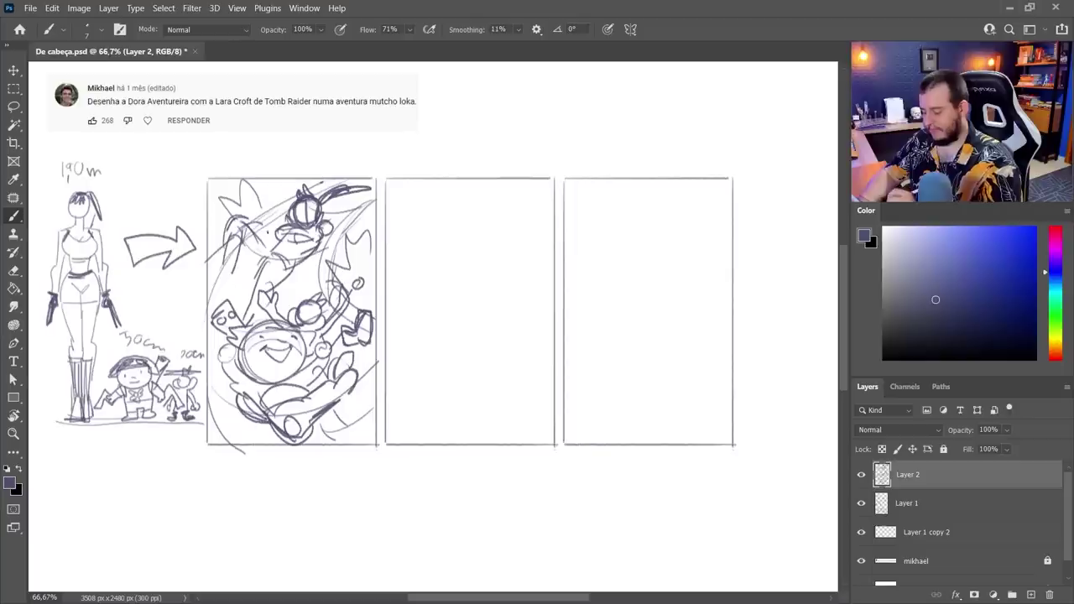
# - Add the tall woman's raised arm with a pistol, and darken her chest, other hand and bent leg
pyautogui.moveTo(287, 214)
pyautogui.mouseDown()
pyautogui.moveTo(270, 226)
pyautogui.moveTo(265, 204)
pyautogui.mouseUp()
pyautogui.moveTo(269, 225)
pyautogui.mouseDown()
pyautogui.moveTo(270, 171)
pyautogui.moveTo(277, 200)
pyautogui.mouseUp()
pyautogui.moveTo(257, 193)
pyautogui.mouseDown()
pyautogui.moveTo(273, 206)
pyautogui.moveTo(262, 198)
pyautogui.mouseUp()
pyautogui.moveTo(279, 253)
pyautogui.mouseDown()
pyautogui.moveTo(318, 243)
pyautogui.moveTo(305, 243)
pyautogui.mouseUp()
pyautogui.moveTo(284, 252); pyautogui.dragTo(327, 233)
pyautogui.moveTo(240, 232)
pyautogui.mouseDown()
pyautogui.moveTo(208, 287)
pyautogui.moveTo(245, 287)
pyautogui.mouseUp()
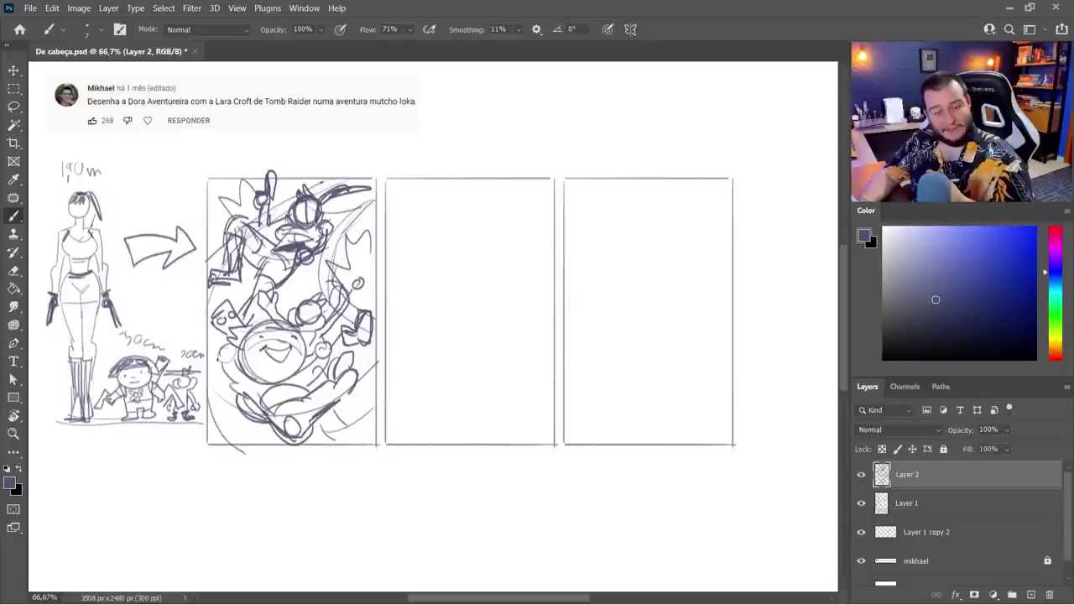
# - Reinforce the lower edges of the curved slide and add short contour strokes between the figures
pyautogui.moveTo(209, 398); pyautogui.dragTo(230, 442)
pyautogui.moveTo(211, 385); pyautogui.dragTo(227, 404)
pyautogui.moveTo(377, 361); pyautogui.dragTo(360, 378)
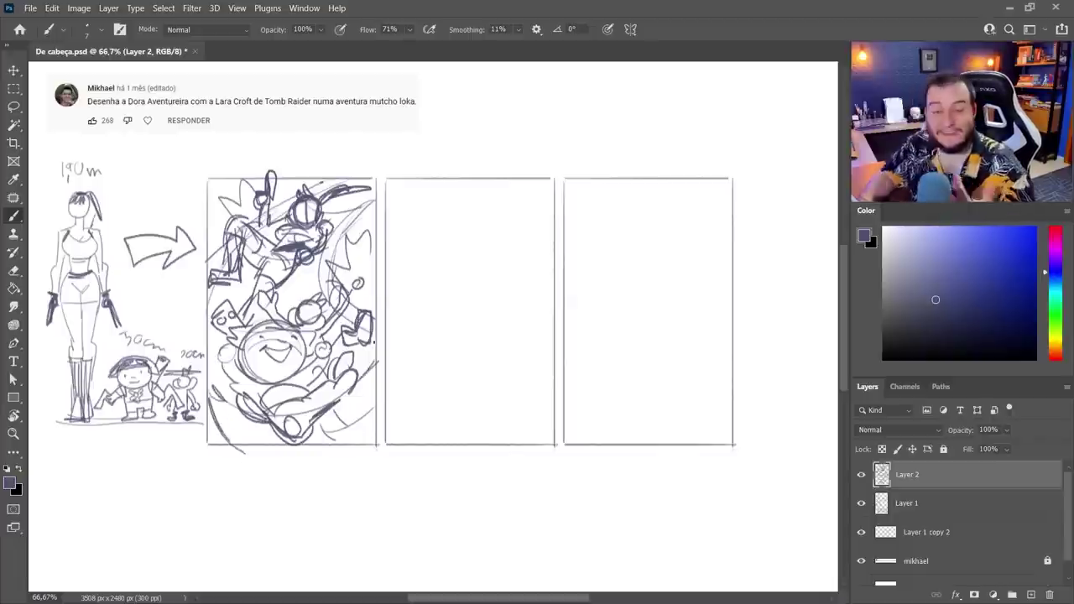
pyautogui.moveTo(312, 274); pyautogui.dragTo(287, 300)
pyautogui.moveTo(230, 283); pyautogui.dragTo(248, 297)
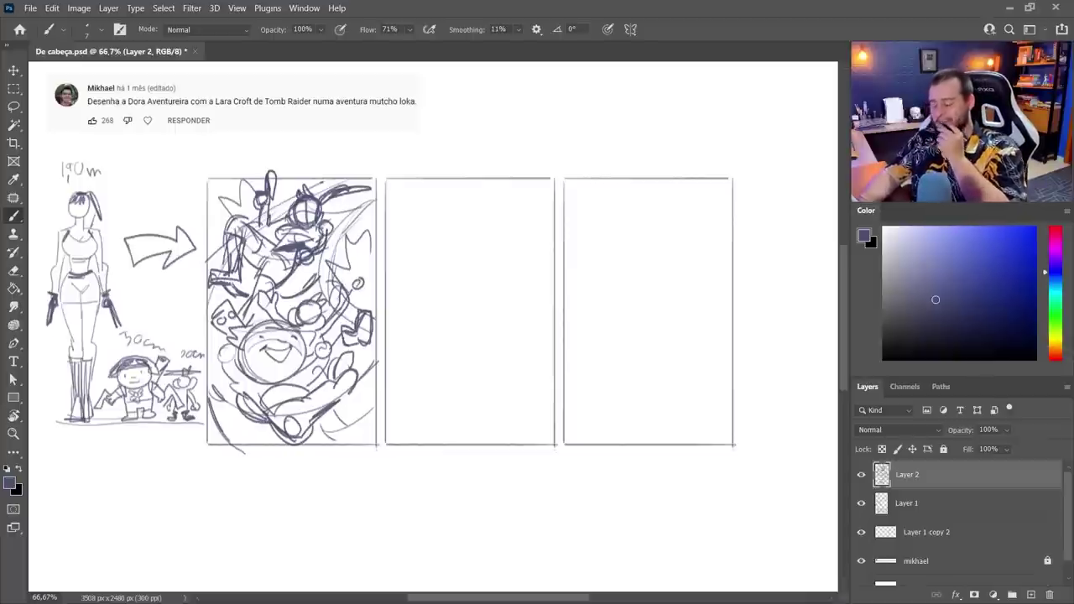
# - Draw a horizon line, converging edges and horizontal lines in the second frame as a floor in perspective
pyautogui.moveTo(386, 352); pyautogui.dragTo(543, 353)
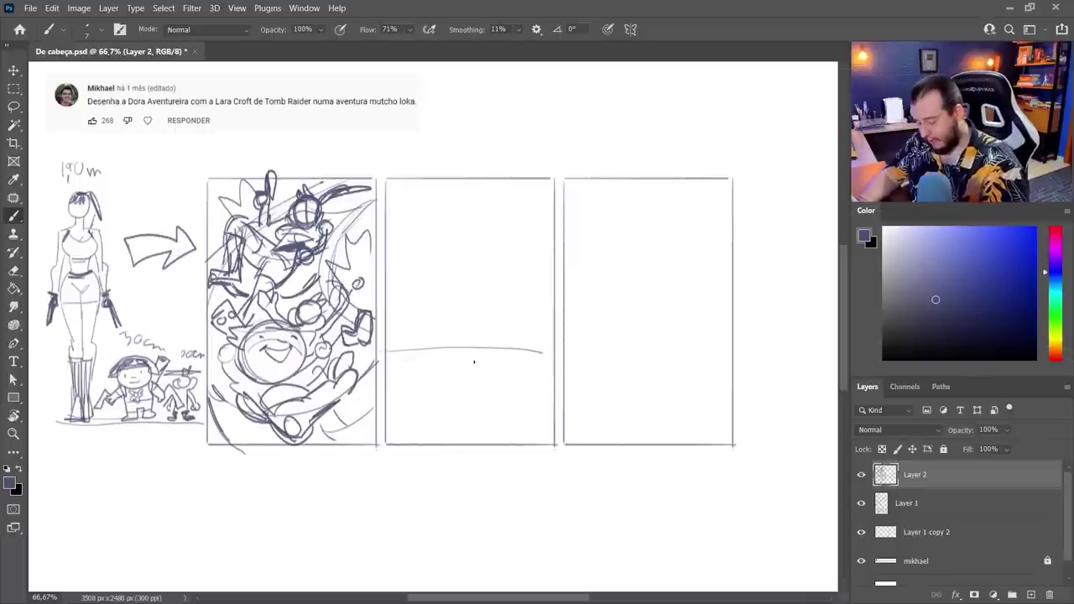
pyautogui.moveTo(466, 350)
pyautogui.mouseDown()
pyautogui.moveTo(395, 401)
pyautogui.moveTo(553, 390)
pyautogui.mouseUp()
pyautogui.moveTo(396, 401); pyautogui.dragTo(552, 389)
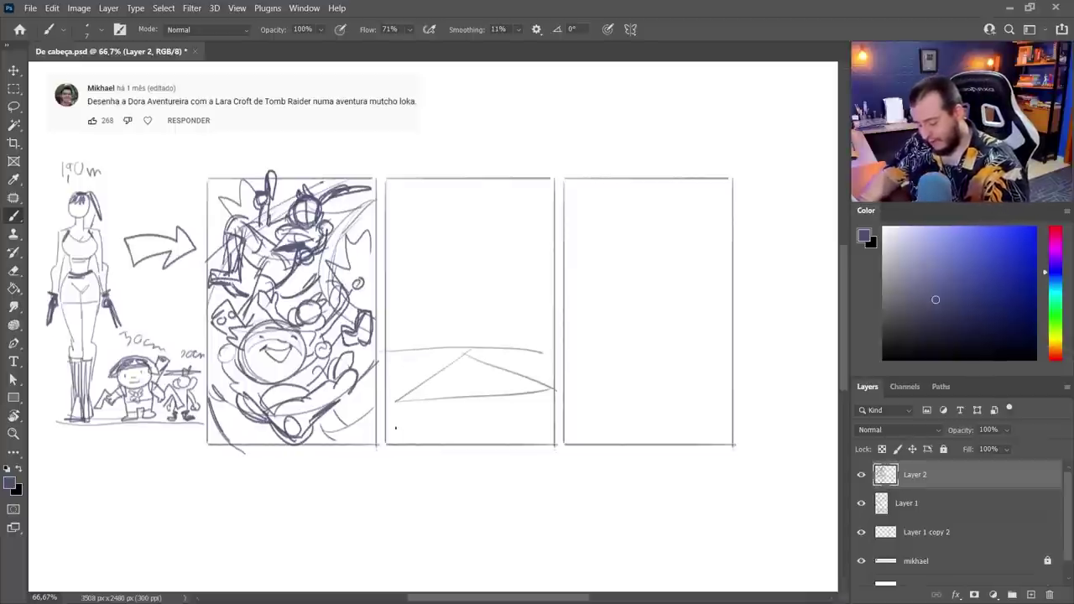
pyautogui.moveTo(395, 427); pyautogui.dragTo(555, 422)
pyautogui.moveTo(384, 366); pyautogui.dragTo(566, 365)
pyautogui.moveTo(450, 353); pyautogui.dragTo(519, 346)
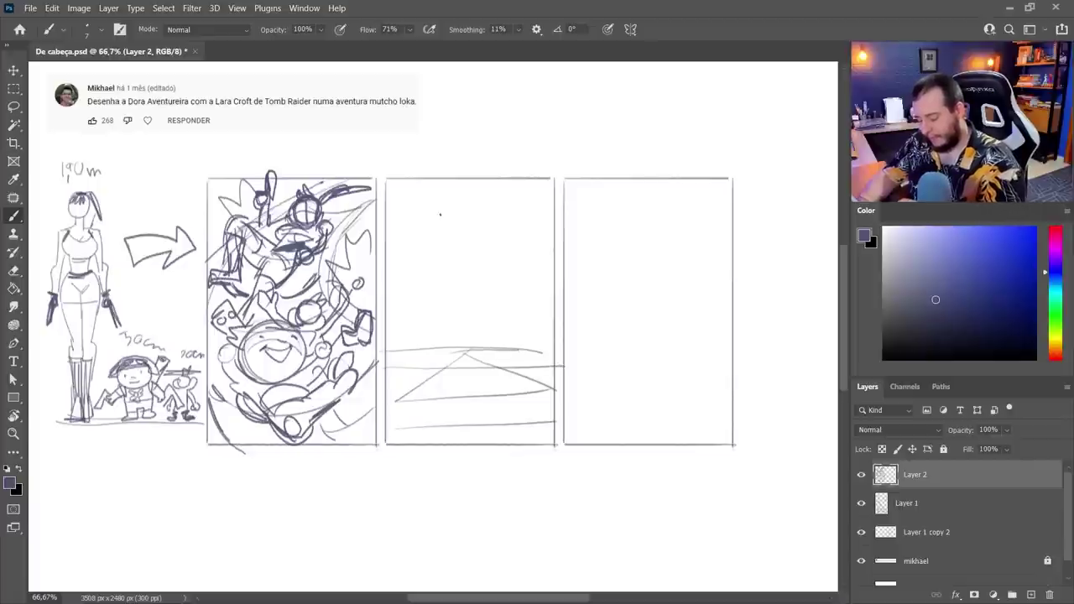
# - Sketch the tall woman standing on the second frame's floor, with round head, shoulders, torso and spread booted legs
pyautogui.moveTo(441, 226)
pyautogui.mouseDown()
pyautogui.moveTo(445, 201)
pyautogui.moveTo(465, 226)
pyautogui.moveTo(442, 254)
pyautogui.mouseUp()
pyautogui.moveTo(462, 233)
pyautogui.mouseDown()
pyautogui.moveTo(465, 258)
pyautogui.moveTo(436, 299)
pyautogui.mouseUp()
pyautogui.moveTo(438, 274); pyautogui.dragTo(432, 329)
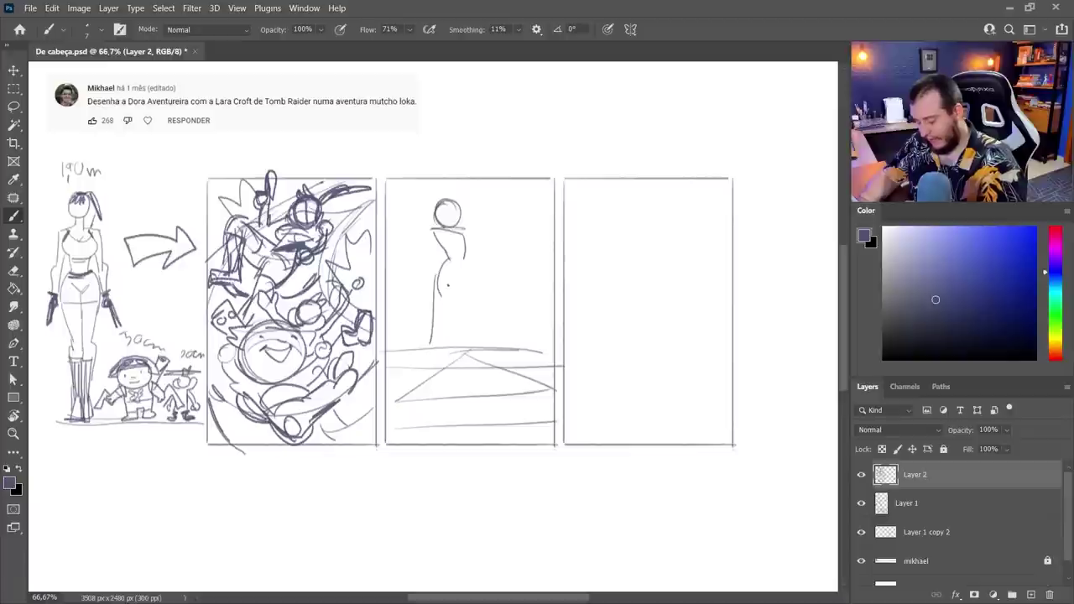
pyautogui.moveTo(448, 265)
pyautogui.mouseDown()
pyautogui.moveTo(440, 344)
pyautogui.moveTo(477, 332)
pyautogui.moveTo(472, 340)
pyautogui.mouseUp()
pyautogui.moveTo(459, 281); pyautogui.dragTo(460, 349)
pyautogui.moveTo(471, 321); pyautogui.dragTo(462, 349)
pyautogui.moveTo(438, 295); pyautogui.dragTo(423, 365)
pyautogui.moveTo(445, 315); pyautogui.dragTo(436, 367)
pyautogui.moveTo(458, 344); pyautogui.dragTo(492, 362)
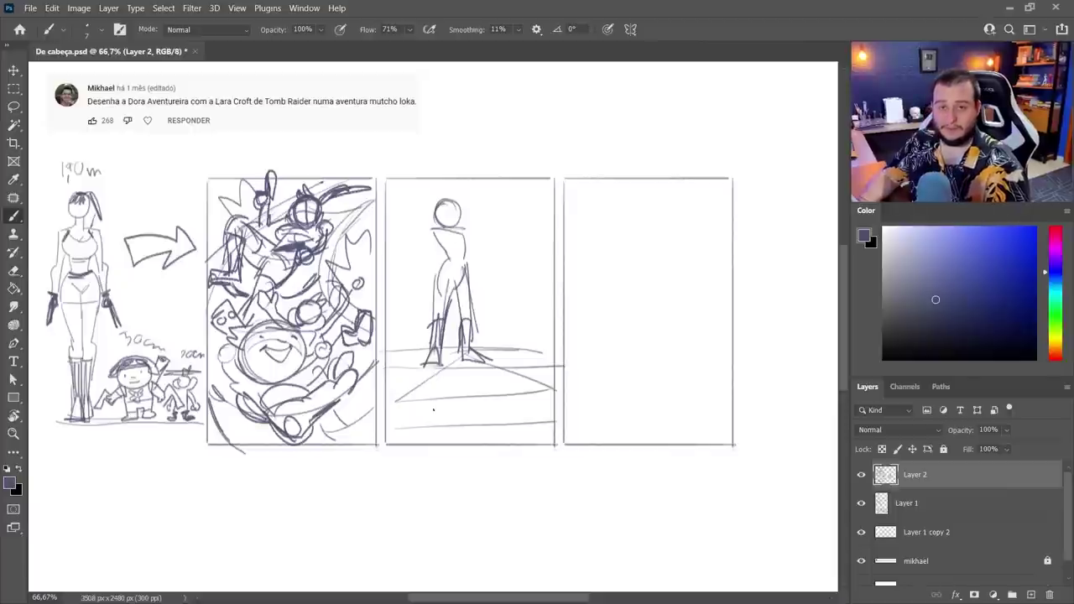
# - Undo the last leg strokes and redraw the standing woman's straight leg and foot closer to her body
pyautogui.press('e')
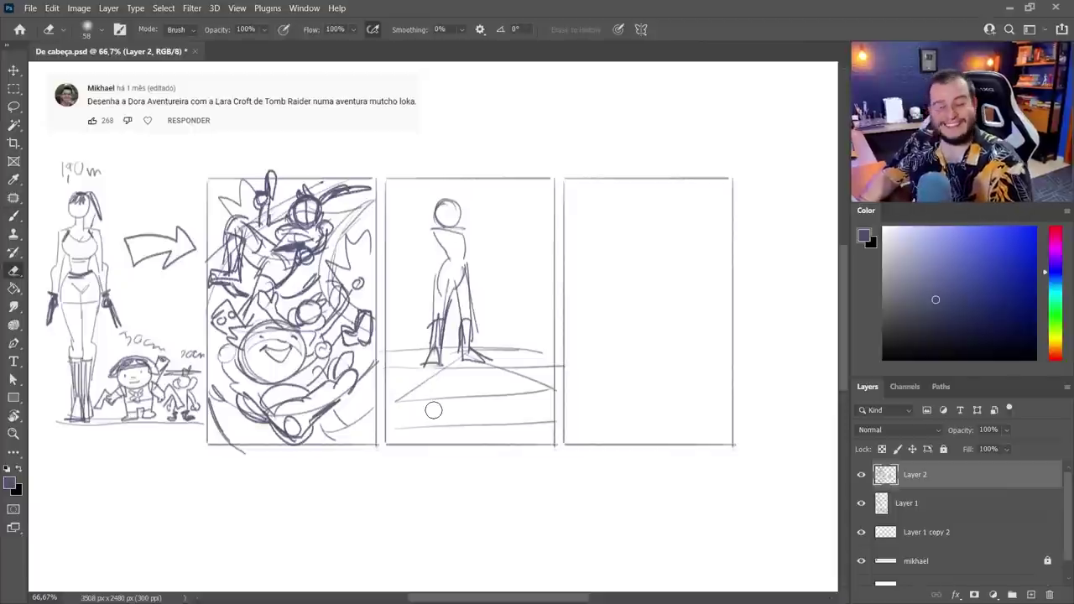
pyautogui.press('b')
pyautogui.hotkey('ctrl', 'z')
pyautogui.moveTo(465, 266); pyautogui.dragTo(466, 358)
pyautogui.moveTo(451, 294); pyautogui.dragTo(457, 358)
pyautogui.moveTo(459, 357); pyautogui.dragTo(484, 363)
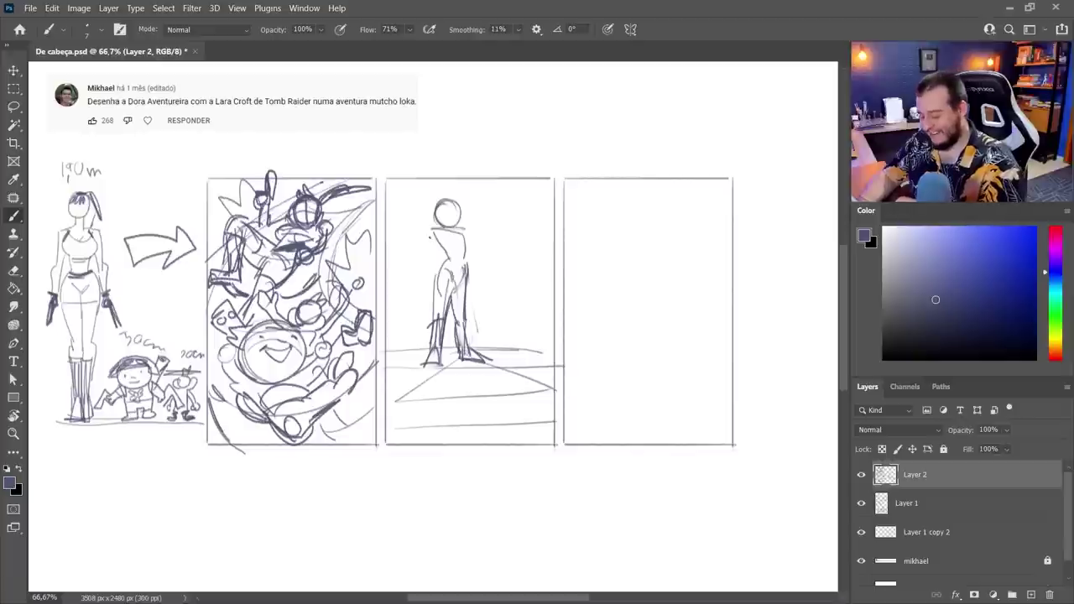
# - Add the standing woman's arms, one pistol lowered and one raised, and draw her hair with a long ponytail
pyautogui.moveTo(435, 232)
pyautogui.mouseDown()
pyautogui.moveTo(420, 256)
pyautogui.moveTo(426, 300)
pyautogui.mouseUp()
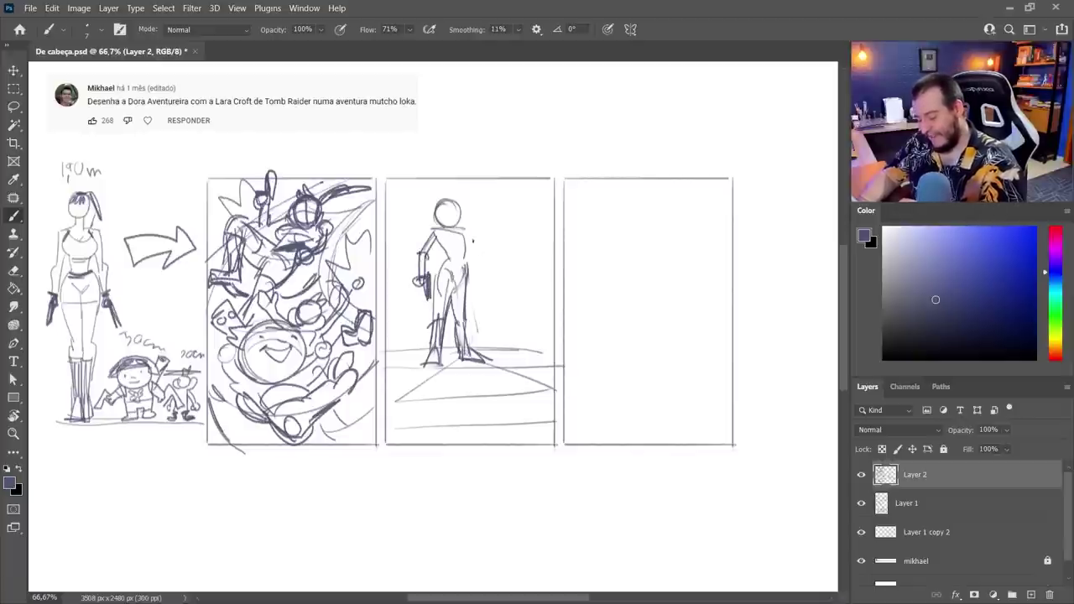
pyautogui.moveTo(491, 230); pyautogui.dragTo(468, 256)
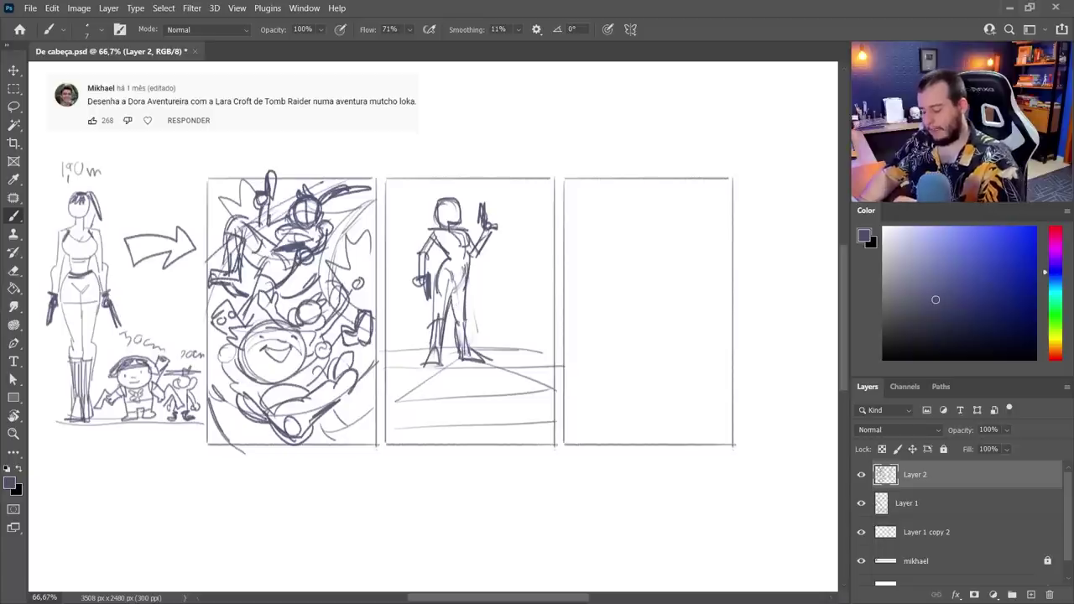
pyautogui.moveTo(437, 199)
pyautogui.mouseDown()
pyautogui.moveTo(403, 243)
pyautogui.moveTo(432, 218)
pyautogui.mouseUp()
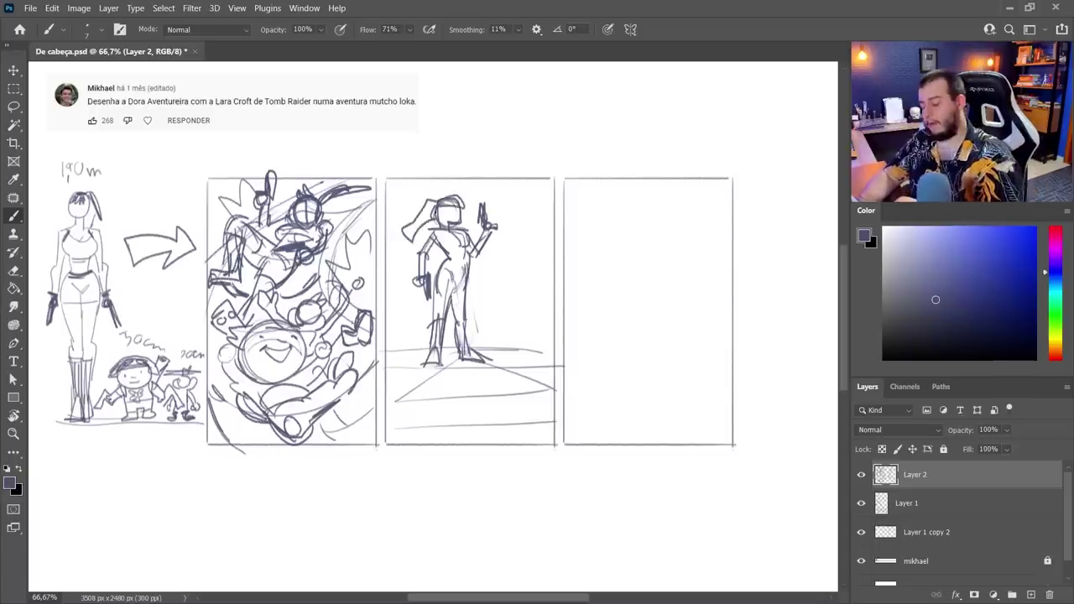
# - Draw the standing woman's facial features, undo the stray strokes above her hair, and outline her top, shorts and boots
pyautogui.moveTo(447, 213); pyautogui.dragTo(438, 205)
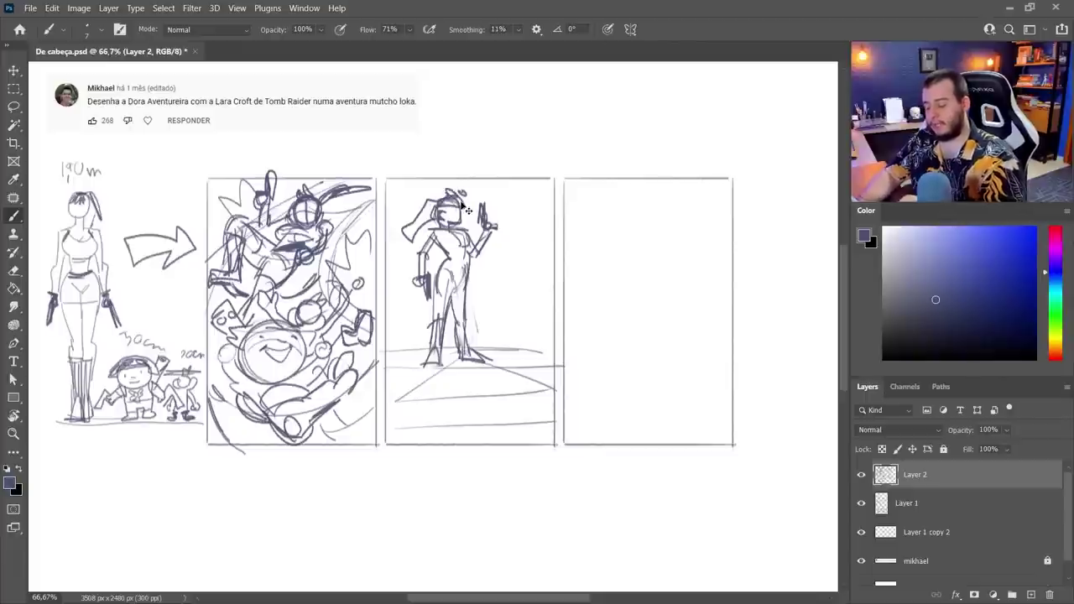
pyautogui.hotkey('ctrl', 'z')
pyautogui.hotkey('ctrl', 'z')
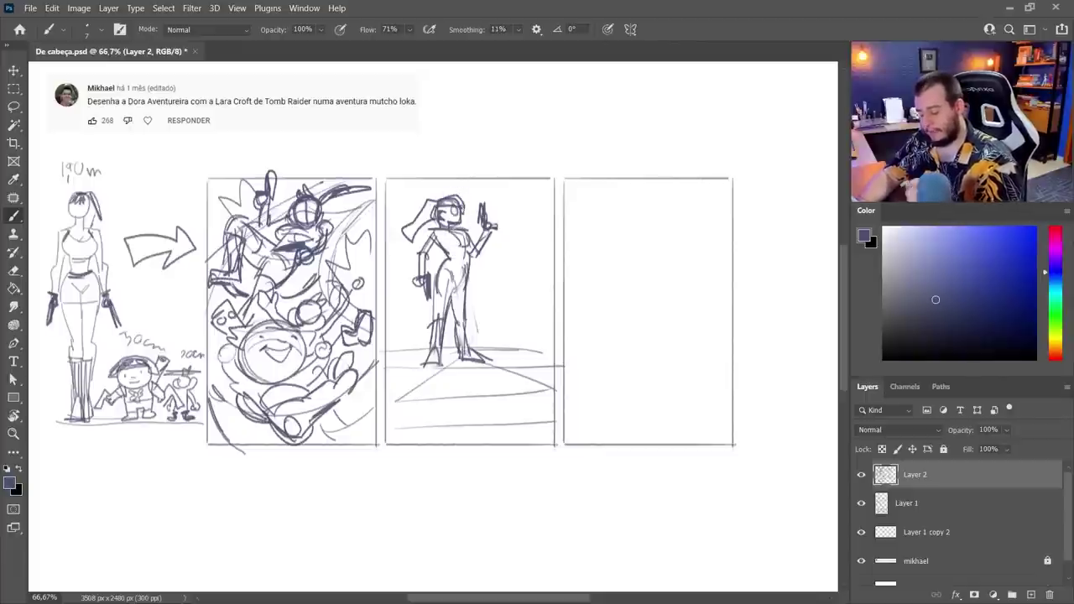
pyautogui.moveTo(438, 229)
pyautogui.mouseDown()
pyautogui.moveTo(468, 252)
pyautogui.moveTo(438, 287)
pyautogui.moveTo(471, 354)
pyautogui.mouseUp()
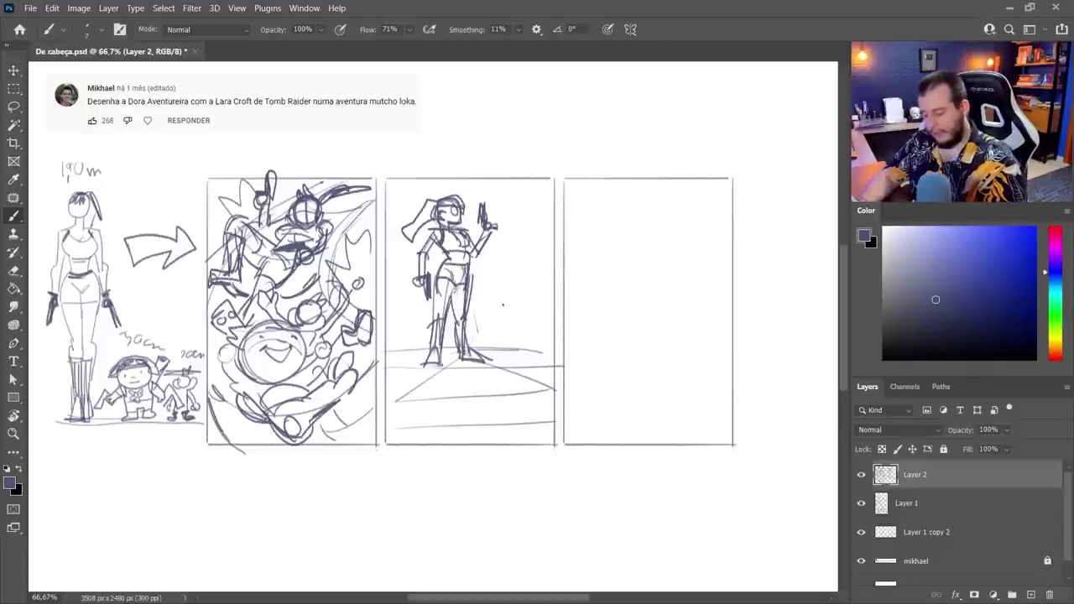
# - Sketch the short girl beside the standing woman with a big round head, blocky body and planted feet, and thicken the woman's boot
pyautogui.moveTo(504, 266)
pyautogui.mouseDown()
pyautogui.moveTo(480, 309)
pyautogui.moveTo(522, 277)
pyautogui.mouseUp()
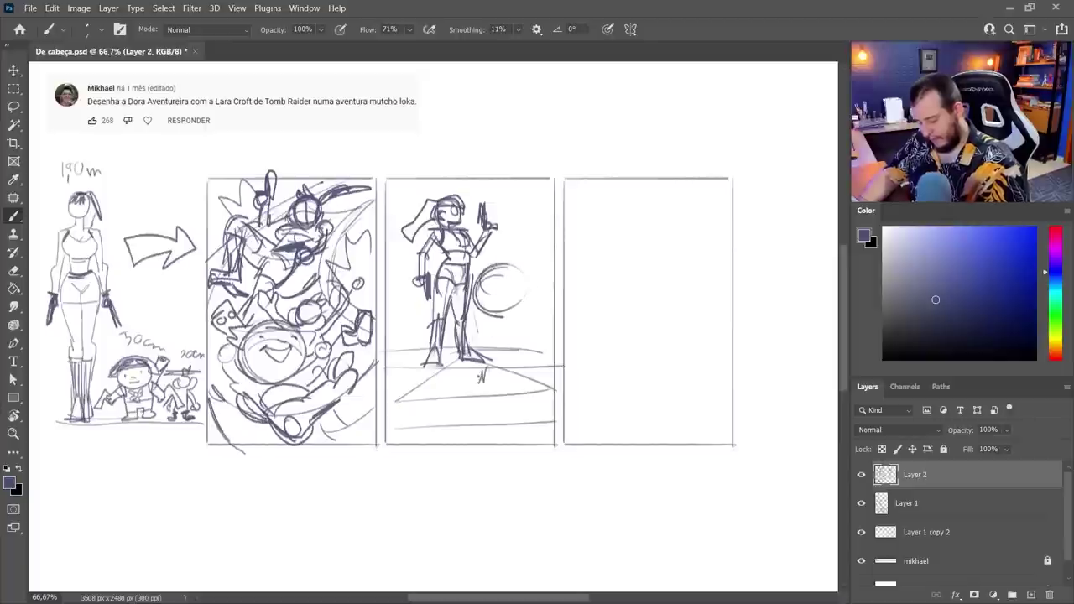
pyautogui.moveTo(481, 376)
pyautogui.mouseDown()
pyautogui.moveTo(463, 388)
pyautogui.moveTo(507, 383)
pyautogui.moveTo(500, 354)
pyautogui.moveTo(542, 388)
pyautogui.mouseUp()
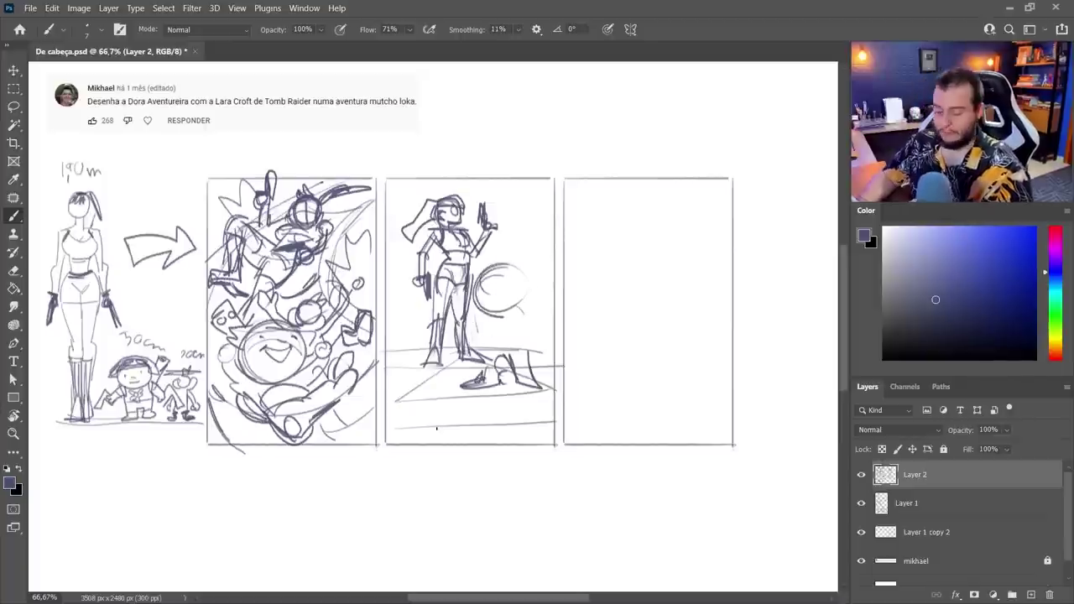
pyautogui.moveTo(483, 312); pyautogui.dragTo(478, 349)
pyautogui.moveTo(507, 309); pyautogui.dragTo(530, 362)
pyautogui.moveTo(438, 356); pyautogui.dragTo(428, 378)
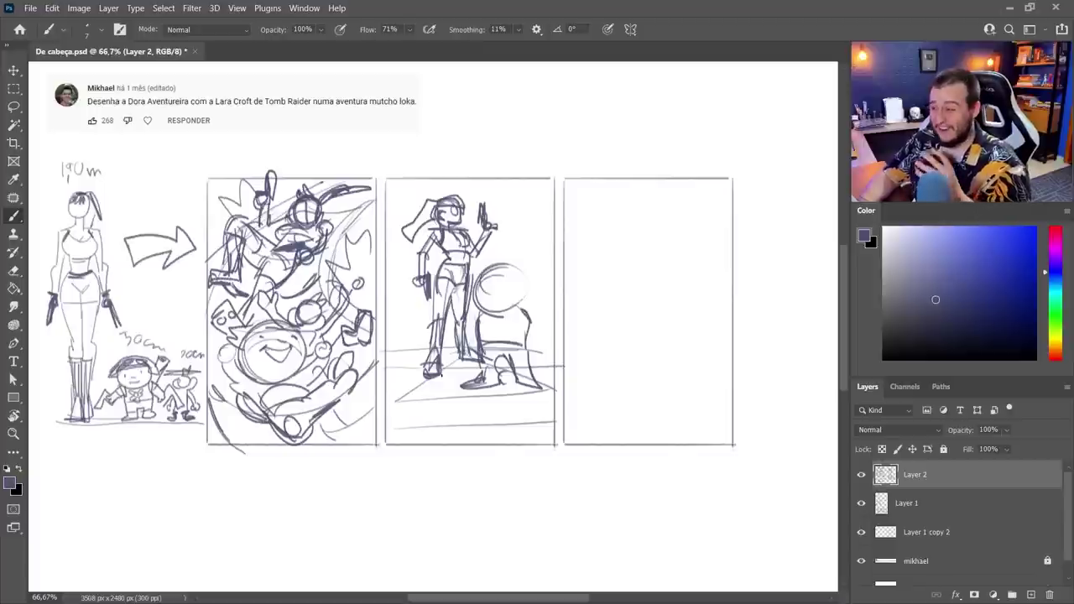
# - Sketch the monkey companion crouching in the second frame's front corner, with face, long arms, boots and a curled tail
pyautogui.moveTo(432, 329)
pyautogui.mouseDown()
pyautogui.moveTo(399, 357)
pyautogui.moveTo(416, 344)
pyautogui.moveTo(429, 351)
pyautogui.moveTo(413, 409)
pyautogui.moveTo(452, 424)
pyautogui.mouseUp()
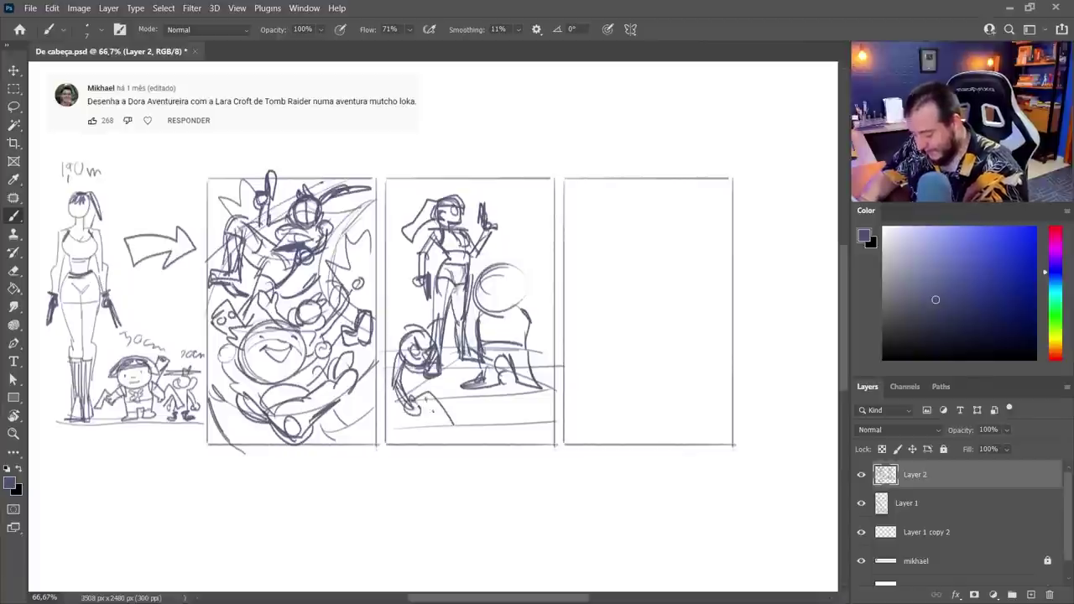
pyautogui.moveTo(393, 387); pyautogui.dragTo(395, 437)
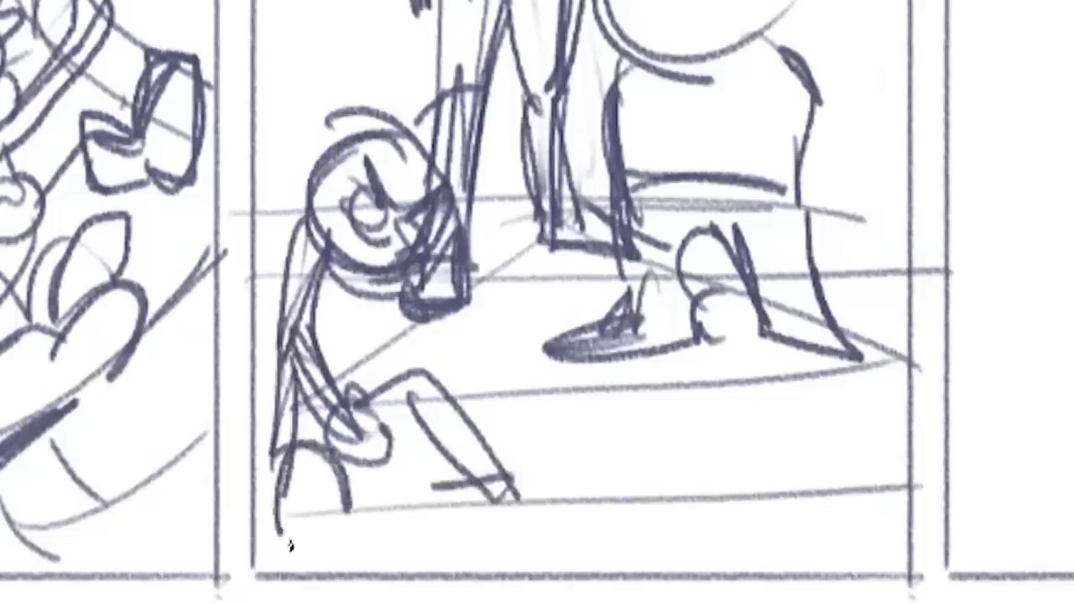
pyautogui.moveTo(290, 545); pyautogui.dragTo(371, 520)
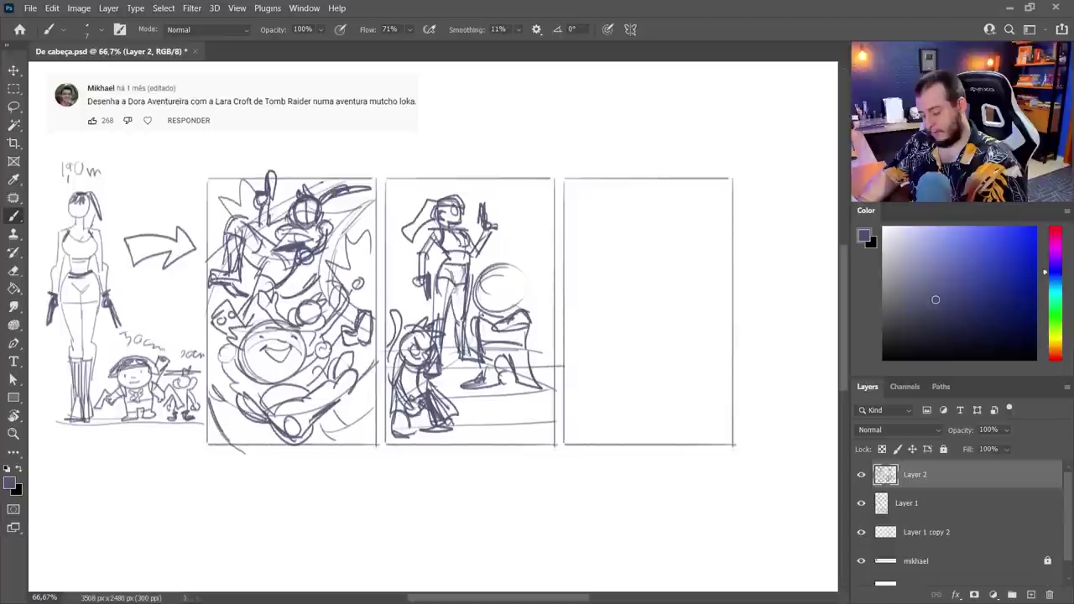
# - Complete the second frame's short girl with a stern face, arms and raised fist, and sketch jagged background shapes around the group
pyautogui.moveTo(474, 316)
pyautogui.mouseDown()
pyautogui.moveTo(527, 318)
pyautogui.moveTo(545, 301)
pyautogui.moveTo(551, 262)
pyautogui.moveTo(555, 307)
pyautogui.moveTo(551, 261)
pyautogui.mouseUp()
pyautogui.moveTo(542, 179)
pyautogui.mouseDown()
pyautogui.moveTo(515, 224)
pyautogui.moveTo(547, 240)
pyautogui.mouseUp()
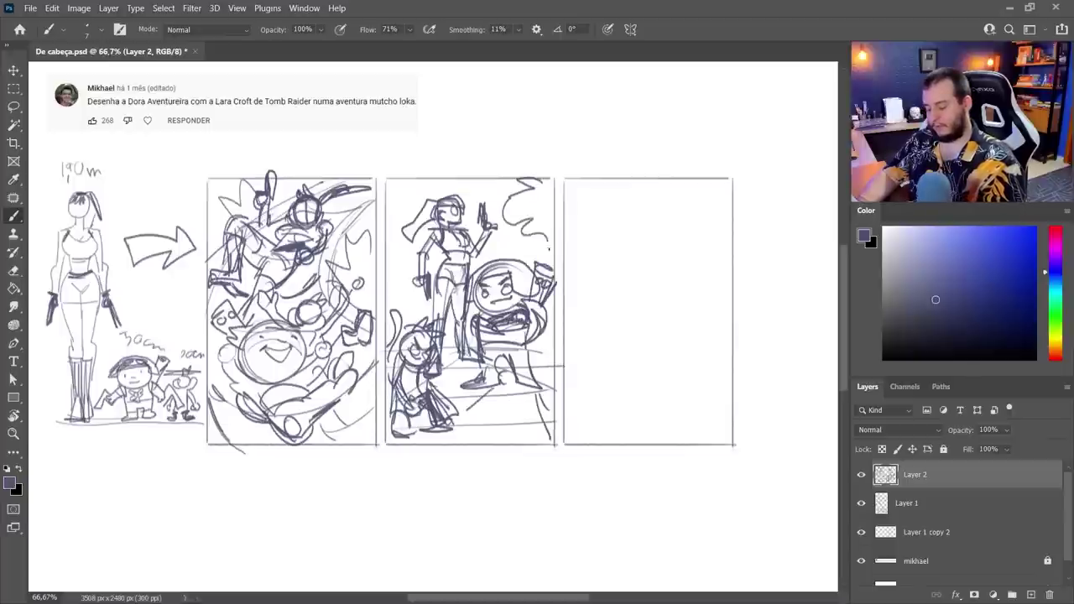
pyautogui.moveTo(420, 179); pyautogui.dragTo(391, 213)
pyautogui.moveTo(418, 237); pyautogui.dragTo(399, 319)
pyautogui.moveTo(551, 307); pyautogui.dragTo(538, 361)
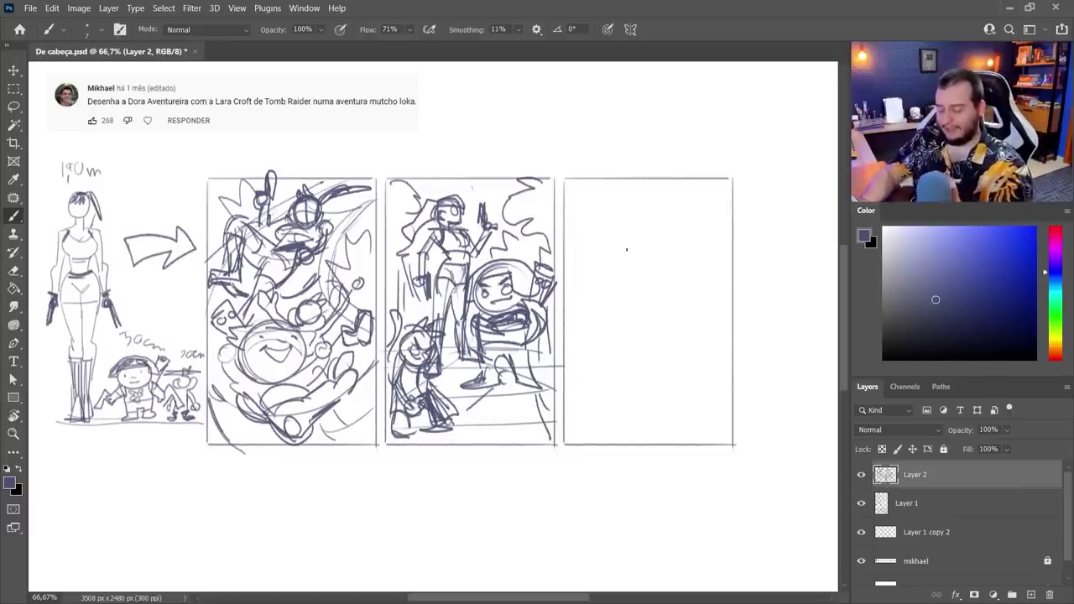
# - Draw a coffin-shaped outline with a peaked head, tapering sides and a box-like foot end in the third frame
pyautogui.moveTo(625, 252); pyautogui.dragTo(686, 260)
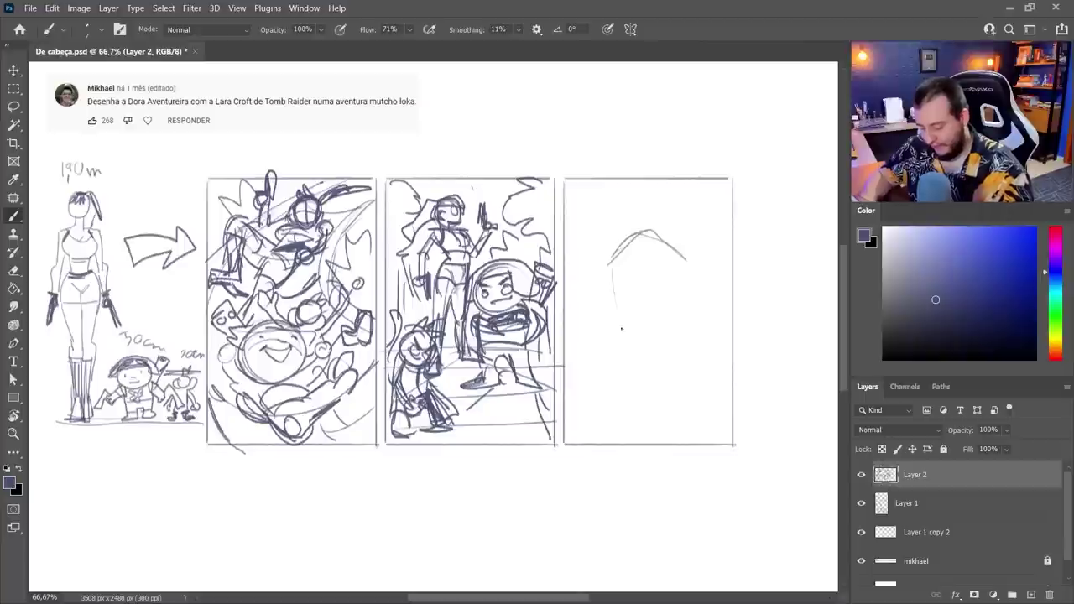
pyautogui.moveTo(609, 267); pyautogui.dragTo(621, 362)
pyautogui.moveTo(688, 264); pyautogui.dragTo(670, 362)
pyautogui.moveTo(631, 364); pyautogui.dragTo(627, 407)
pyautogui.moveTo(669, 364); pyautogui.dragTo(671, 409)
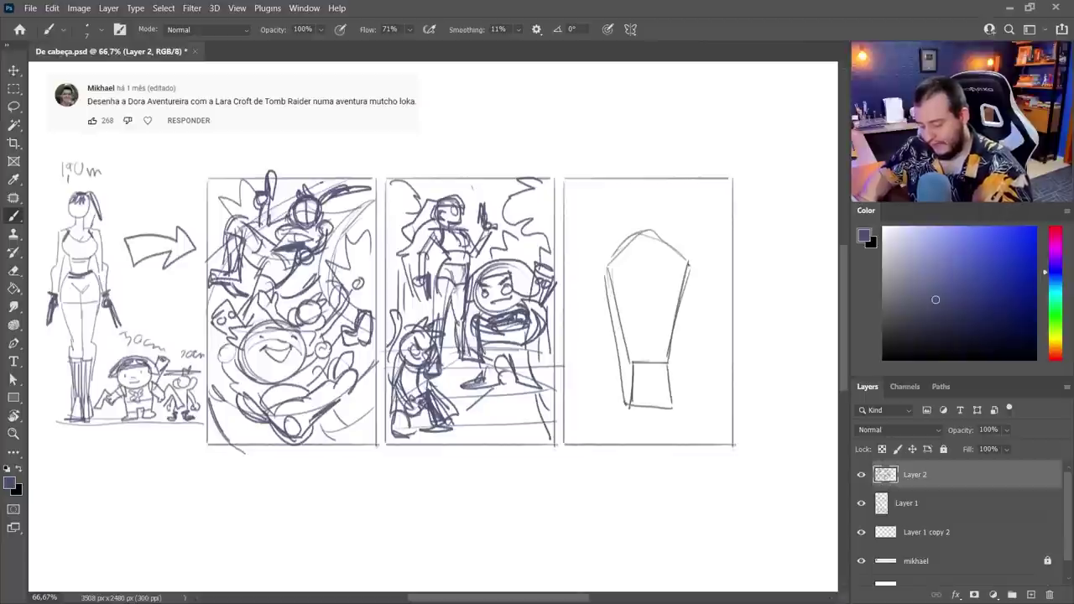
pyautogui.moveTo(690, 265); pyautogui.dragTo(677, 416)
pyautogui.moveTo(673, 406); pyautogui.dragTo(621, 416)
# - Draw the coffin's inner edges and sketch a figure with crossed arms and straight legs inside it
pyautogui.moveTo(611, 270)
pyautogui.mouseDown()
pyautogui.moveTo(640, 240)
pyautogui.moveTo(684, 267)
pyautogui.mouseUp()
pyautogui.moveTo(613, 274)
pyautogui.mouseDown()
pyautogui.moveTo(632, 353)
pyautogui.moveTo(662, 355)
pyautogui.mouseUp()
pyautogui.moveTo(674, 267); pyautogui.dragTo(663, 354)
pyautogui.moveTo(631, 259)
pyautogui.mouseDown()
pyautogui.moveTo(652, 244)
pyautogui.moveTo(652, 260)
pyautogui.moveTo(614, 272)
pyautogui.moveTo(667, 281)
pyautogui.moveTo(647, 284)
pyautogui.moveTo(668, 272)
pyautogui.moveTo(636, 300)
pyautogui.mouseUp()
pyautogui.moveTo(663, 284)
pyautogui.mouseDown()
pyautogui.moveTo(664, 298)
pyautogui.moveTo(640, 312)
pyautogui.moveTo(661, 313)
pyautogui.moveTo(657, 344)
pyautogui.mouseUp()
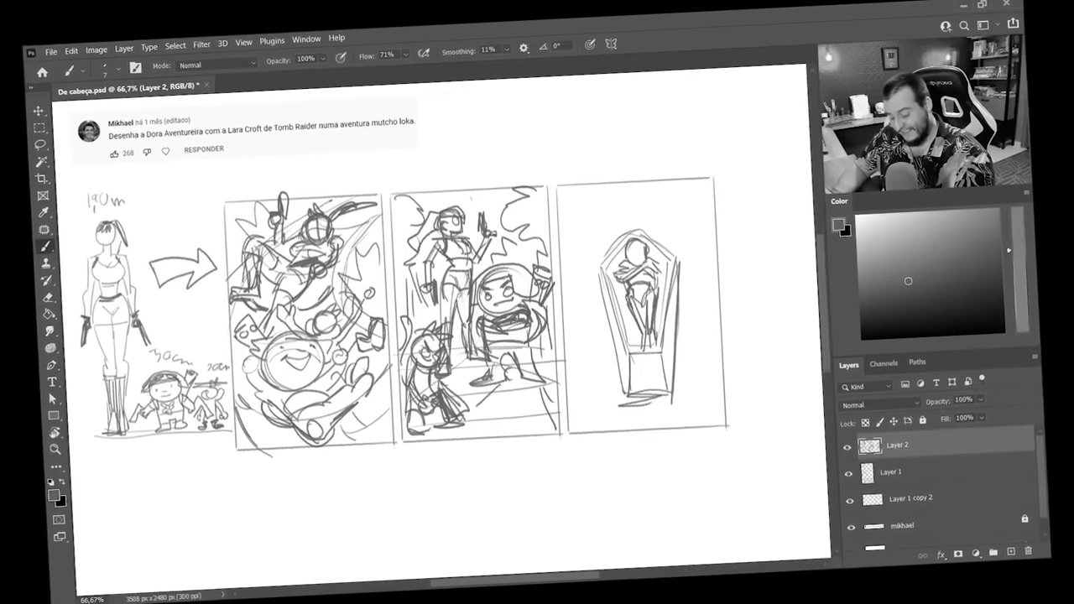
# - Give the coffin figure a skull face and sketch a short round-headed figure reaching toward the coffin in the third frame
pyautogui.moveTo(582, 308)
pyautogui.mouseDown()
pyautogui.moveTo(581, 343)
pyautogui.moveTo(598, 337)
pyautogui.mouseUp()
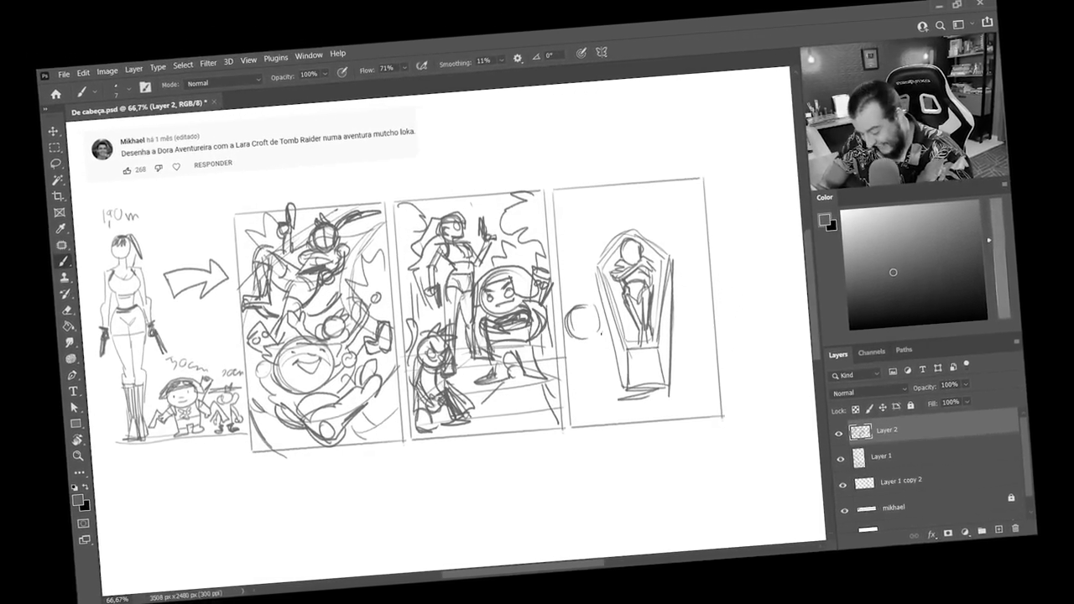
pyautogui.moveTo(624, 247)
pyautogui.mouseDown()
pyautogui.moveTo(636, 250)
pyautogui.moveTo(631, 259)
pyautogui.mouseUp()
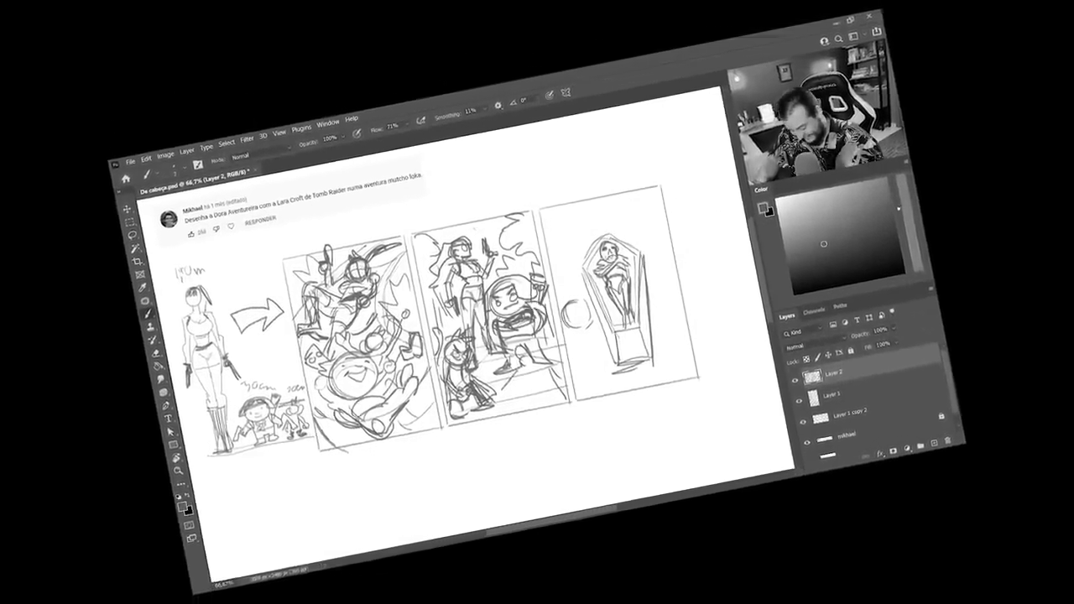
pyautogui.moveTo(592, 316); pyautogui.dragTo(607, 314)
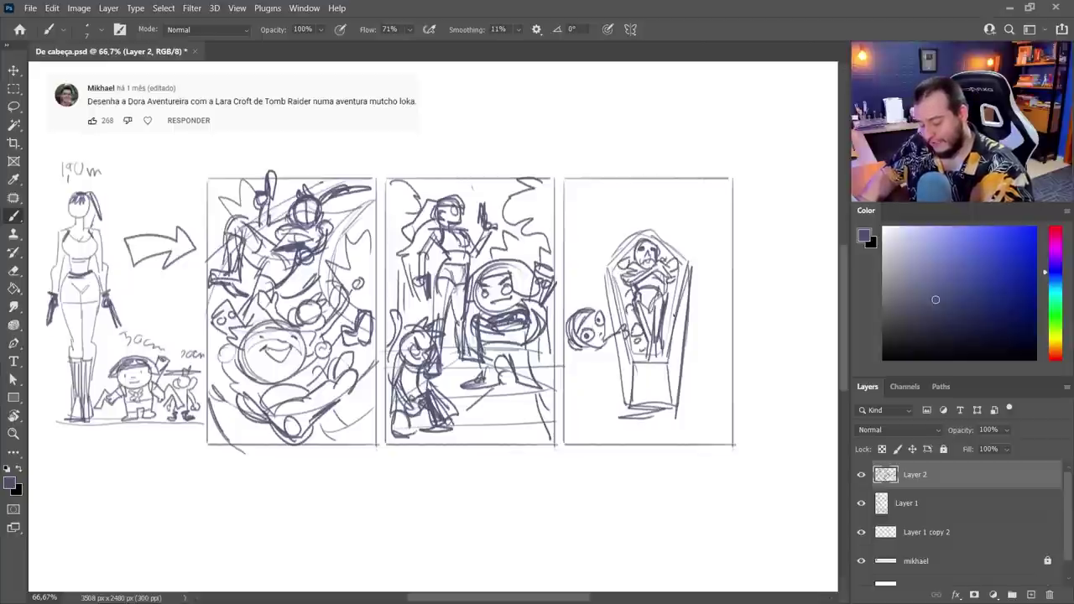
pyautogui.moveTo(585, 348)
pyautogui.mouseDown()
pyautogui.moveTo(583, 367)
pyautogui.moveTo(607, 370)
pyautogui.moveTo(590, 386)
pyautogui.moveTo(602, 389)
pyautogui.moveTo(581, 364)
pyautogui.moveTo(586, 379)
pyautogui.mouseUp()
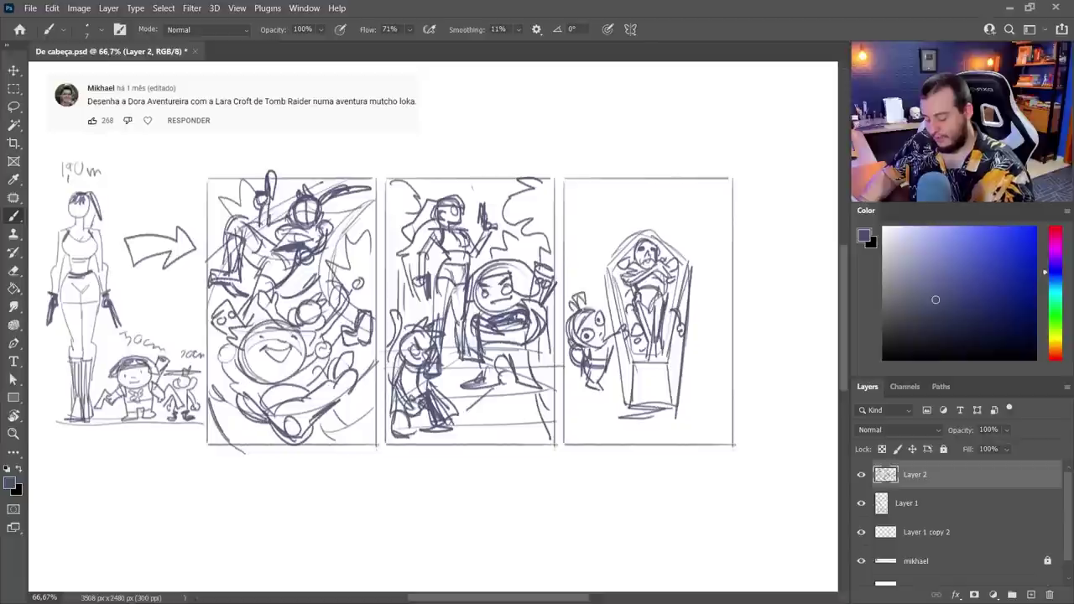
# - Add tufts on the short figure's head and sketch a smaller companion above it, beside the coffin
pyautogui.moveTo(574, 309); pyautogui.dragTo(578, 303)
pyautogui.moveTo(579, 294); pyautogui.dragTo(585, 304)
pyautogui.moveTo(590, 273)
pyautogui.mouseDown()
pyautogui.moveTo(585, 287)
pyautogui.moveTo(585, 265)
pyautogui.mouseUp()
pyautogui.moveTo(583, 265)
pyautogui.mouseDown()
pyautogui.moveTo(592, 308)
pyautogui.moveTo(614, 299)
pyautogui.mouseUp()
pyautogui.moveTo(590, 301); pyautogui.dragTo(601, 310)
# - Sketch the tall woman standing on the coffin's other side, with bowed head, bent arm and long legs
pyautogui.moveTo(687, 214)
pyautogui.mouseDown()
pyautogui.moveTo(672, 240)
pyautogui.moveTo(683, 237)
pyautogui.moveTo(666, 227)
pyautogui.moveTo(696, 209)
pyautogui.moveTo(720, 237)
pyautogui.moveTo(679, 239)
pyautogui.moveTo(640, 218)
pyautogui.moveTo(715, 273)
pyautogui.moveTo(690, 283)
pyautogui.mouseUp()
pyautogui.moveTo(721, 251); pyautogui.dragTo(713, 329)
pyautogui.moveTo(715, 287)
pyautogui.mouseDown()
pyautogui.moveTo(683, 359)
pyautogui.moveTo(698, 362)
pyautogui.mouseUp()
pyautogui.moveTo(720, 309); pyautogui.dragTo(710, 397)
pyautogui.moveTo(721, 354); pyautogui.dragTo(715, 399)
pyautogui.moveTo(711, 353)
pyautogui.mouseDown()
pyautogui.moveTo(709, 401)
pyautogui.moveTo(700, 398)
pyautogui.moveTo(709, 406)
pyautogui.mouseUp()
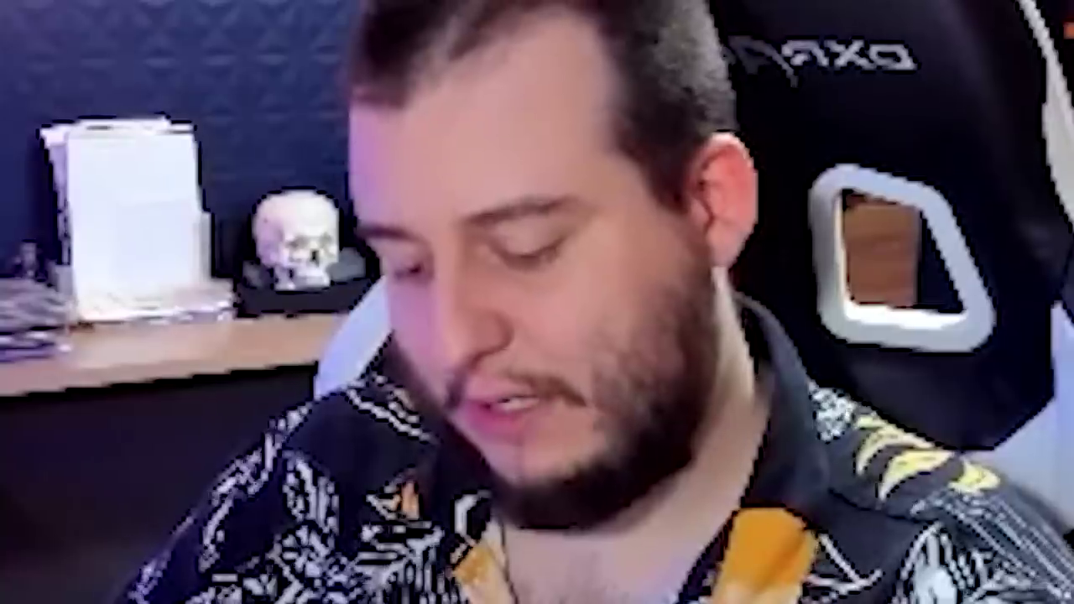
# - Sketch a column, arching wall lines and jagged rocks behind the third frame's group, and add floor lines with oval stones
pyautogui.moveTo(589, 204)
pyautogui.mouseDown()
pyautogui.moveTo(587, 234)
pyautogui.moveTo(594, 203)
pyautogui.moveTo(581, 200)
pyautogui.moveTo(565, 266)
pyautogui.mouseUp()
pyautogui.moveTo(591, 218)
pyautogui.mouseDown()
pyautogui.moveTo(616, 229)
pyautogui.moveTo(676, 197)
pyautogui.mouseUp()
pyautogui.moveTo(731, 204)
pyautogui.mouseDown()
pyautogui.moveTo(719, 219)
pyautogui.moveTo(731, 233)
pyautogui.mouseUp()
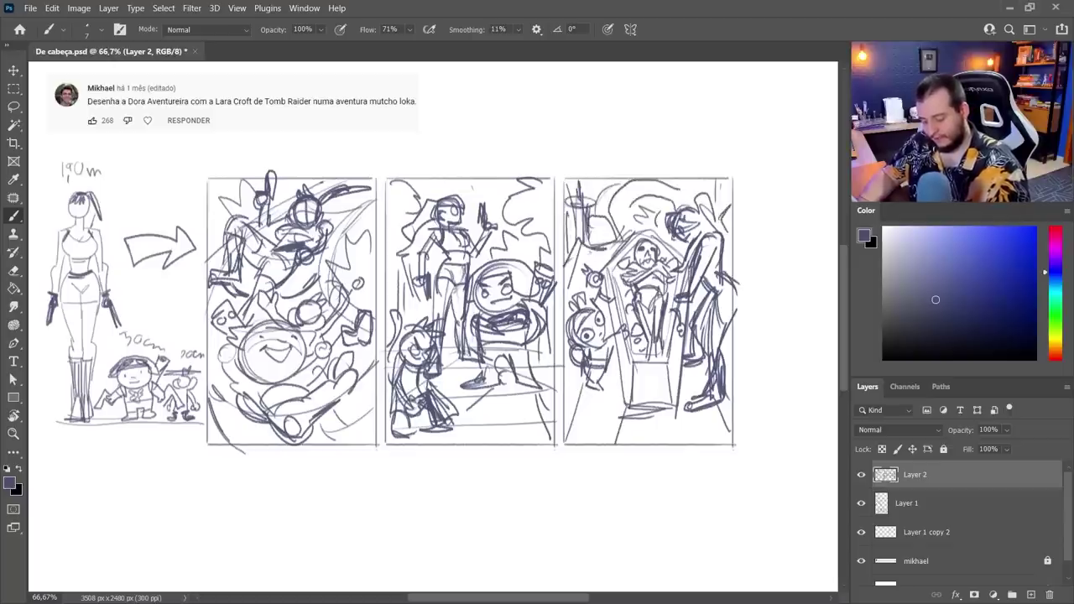
pyautogui.moveTo(576, 245); pyautogui.dragTo(594, 254)
pyautogui.moveTo(583, 245); pyautogui.dragTo(561, 270)
pyautogui.moveTo(587, 422); pyautogui.dragTo(586, 430)
pyautogui.moveTo(603, 412); pyautogui.dragTo(611, 413)
pyautogui.moveTo(665, 438); pyautogui.dragTo(730, 410)
pyautogui.moveTo(561, 385); pyautogui.dragTo(581, 401)
pyautogui.moveTo(680, 369); pyautogui.dragTo(710, 381)
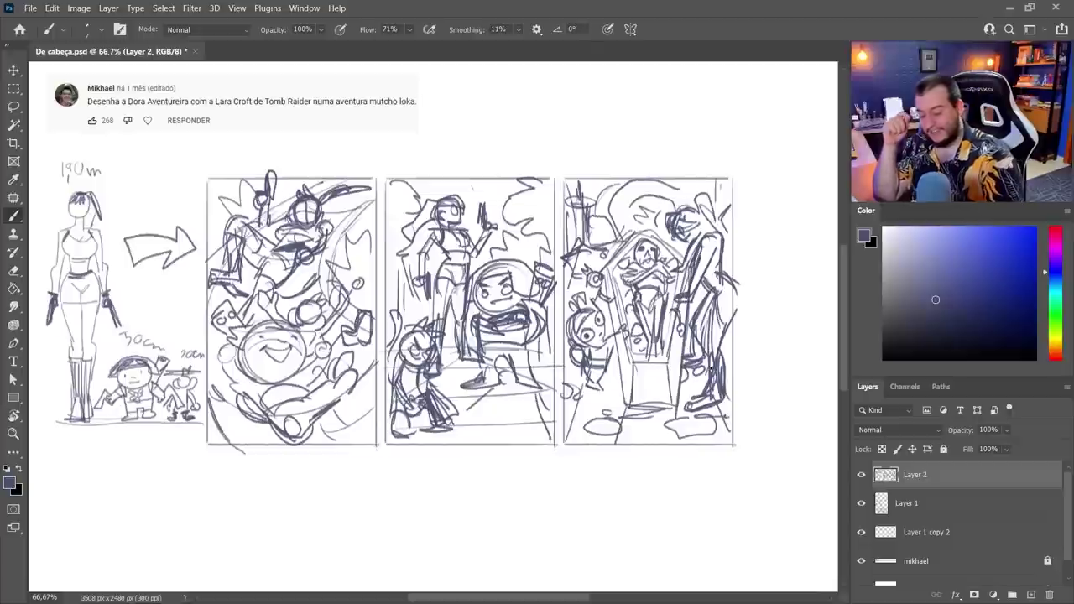
# - Write "mutcho loka" above the third frame and a circled "poses" above the second, and draw curved lines above and below the first
pyautogui.moveTo(599, 162); pyautogui.dragTo(704, 159)
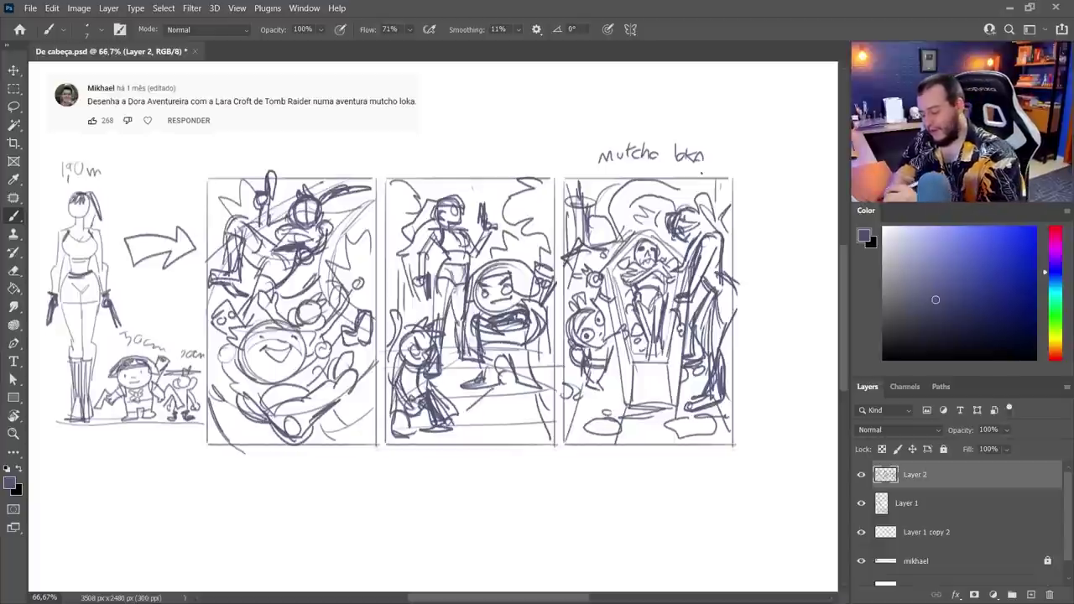
pyautogui.moveTo(259, 165); pyautogui.dragTo(322, 155)
pyautogui.moveTo(243, 453); pyautogui.dragTo(333, 454)
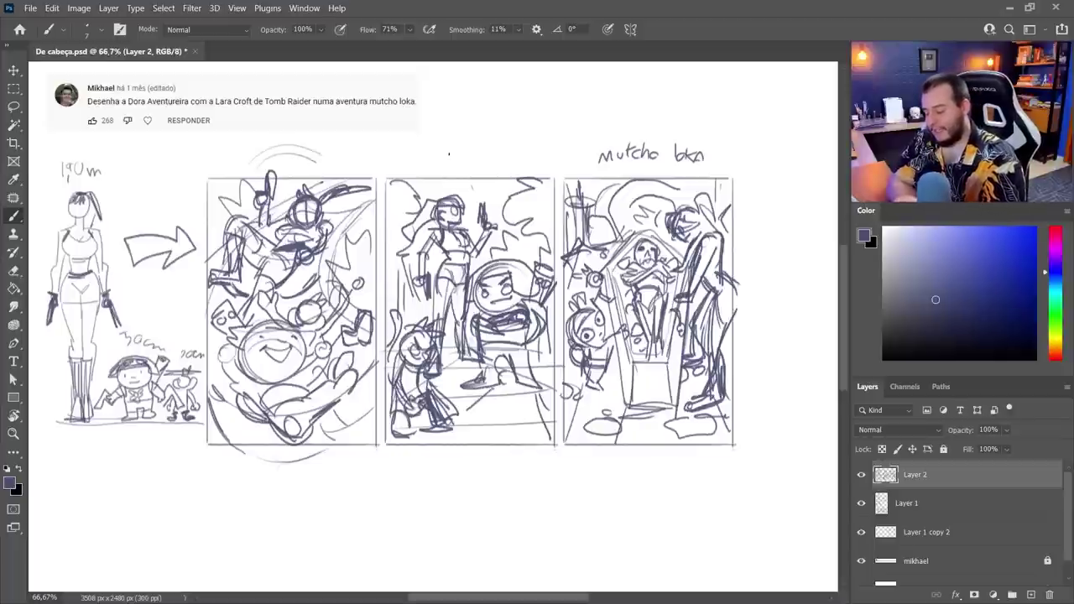
pyautogui.moveTo(433, 156)
pyautogui.mouseDown()
pyautogui.moveTo(435, 168)
pyautogui.moveTo(476, 161)
pyautogui.moveTo(457, 146)
pyautogui.mouseUp()
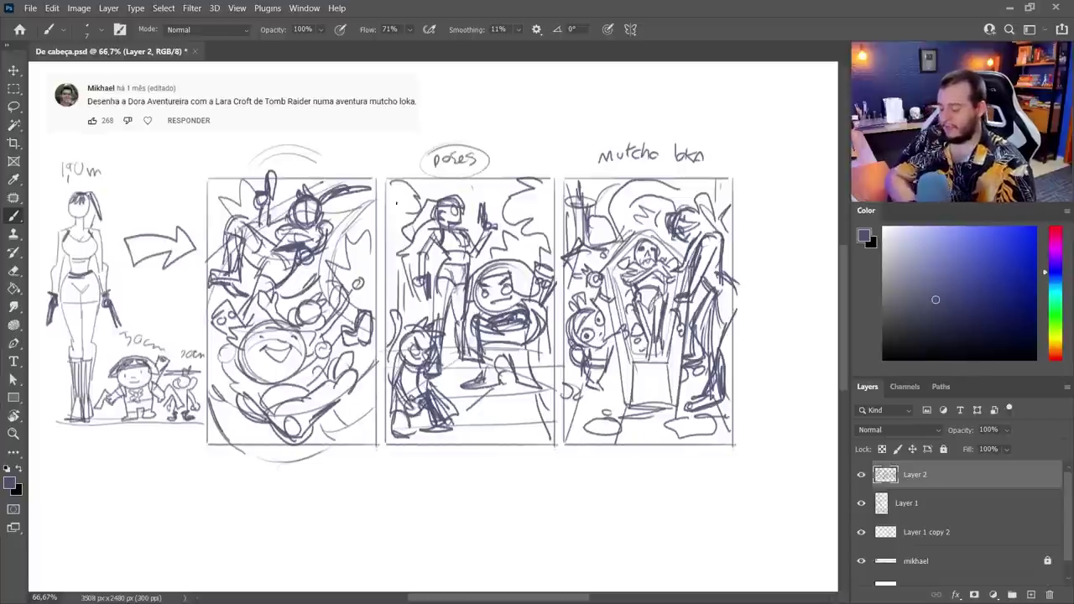
# - Write "Ação" above the first frame
pyautogui.rightClick(288, 150)
pyautogui.click(283, 160)
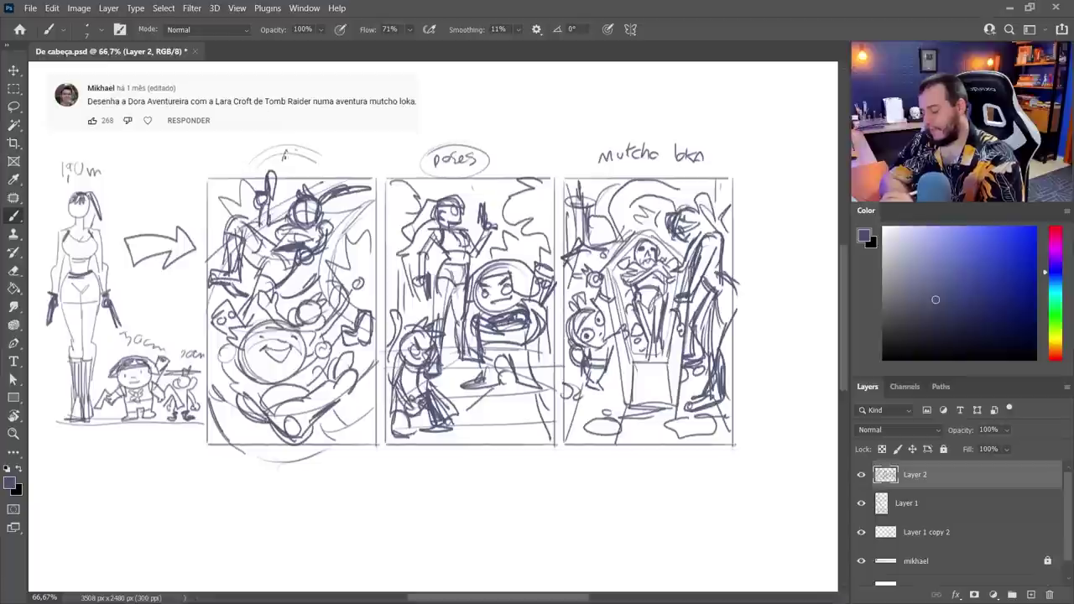
pyautogui.moveTo(281, 161); pyautogui.dragTo(293, 156)
pyautogui.moveTo(301, 151); pyautogui.dragTo(317, 159)
pyautogui.moveTo(310, 149); pyautogui.dragTo(318, 147)
pyautogui.moveTo(297, 164); pyautogui.dragTo(296, 173)
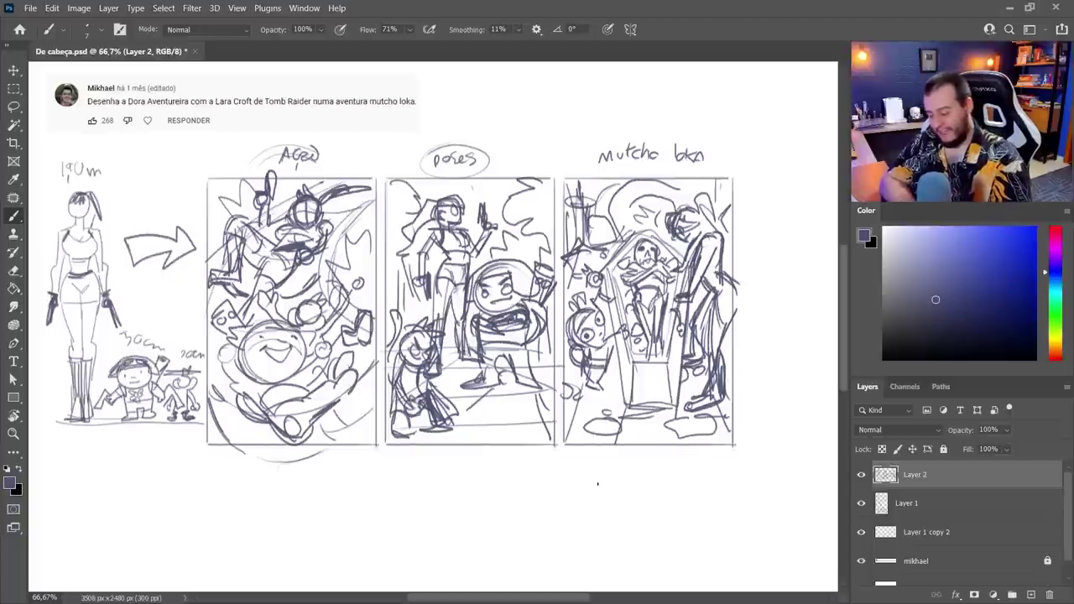
# - Write "meta" below the third frame and circle it
pyautogui.moveTo(612, 472); pyautogui.dragTo(623, 471)
pyautogui.moveTo(628, 463); pyautogui.dragTo(629, 464)
pyautogui.moveTo(636, 452); pyautogui.dragTo(636, 471)
pyautogui.moveTo(630, 460)
pyautogui.mouseDown()
pyautogui.moveTo(650, 471)
pyautogui.moveTo(614, 446)
pyautogui.moveTo(647, 447)
pyautogui.mouseUp()
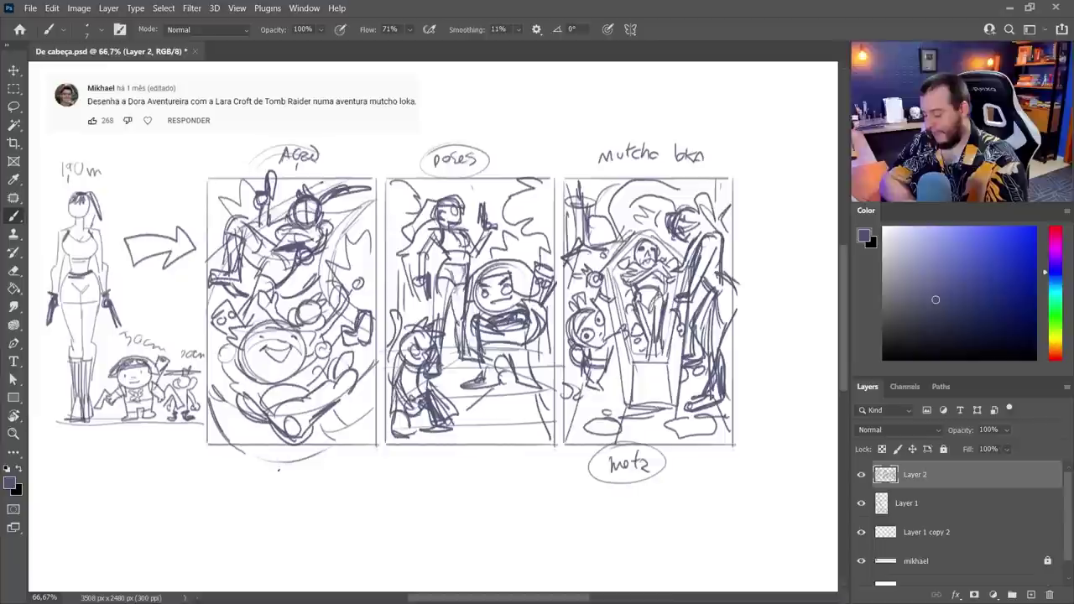
# - Label the frames underneath with "splash" in quotation marks, "promocional" and "charge", and scribble mock lettering across the third frame's lower edge
pyautogui.moveTo(251, 474)
pyautogui.mouseDown()
pyautogui.moveTo(310, 472)
pyautogui.moveTo(319, 483)
pyautogui.mouseUp()
pyautogui.moveTo(321, 461); pyautogui.dragTo(322, 470)
pyautogui.moveTo(324, 461); pyautogui.dragTo(325, 470)
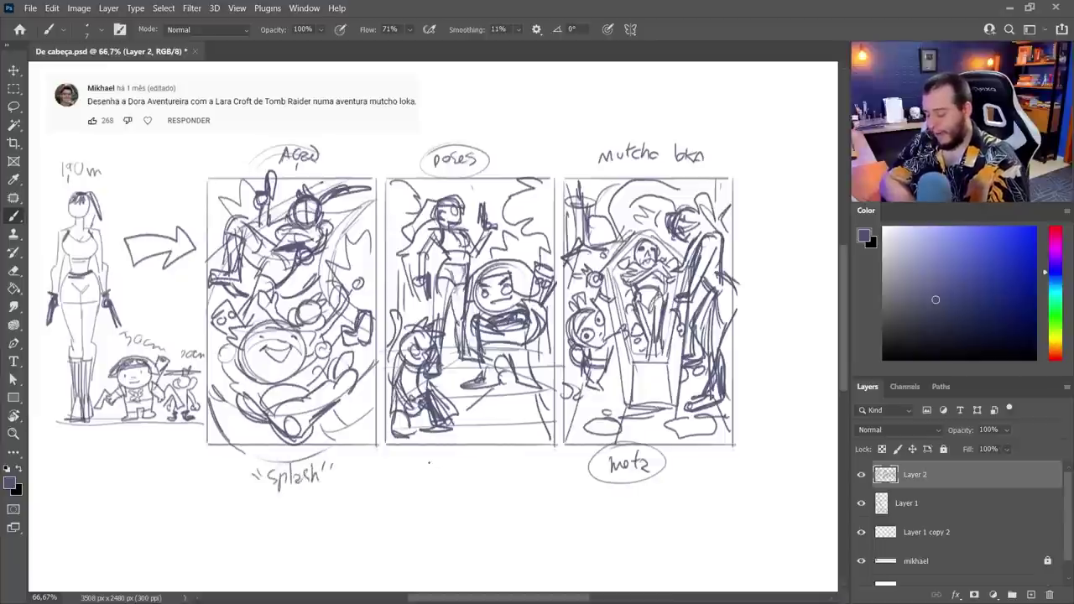
pyautogui.moveTo(429, 458)
pyautogui.mouseDown()
pyautogui.moveTo(437, 467)
pyautogui.moveTo(507, 464)
pyautogui.mouseUp()
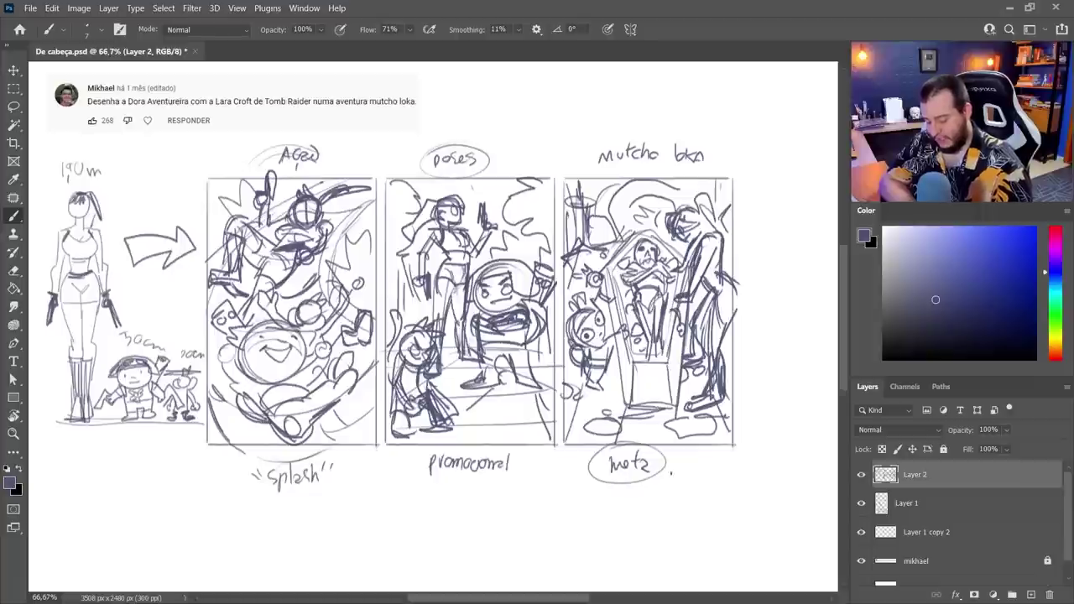
pyautogui.moveTo(664, 475); pyautogui.dragTo(715, 477)
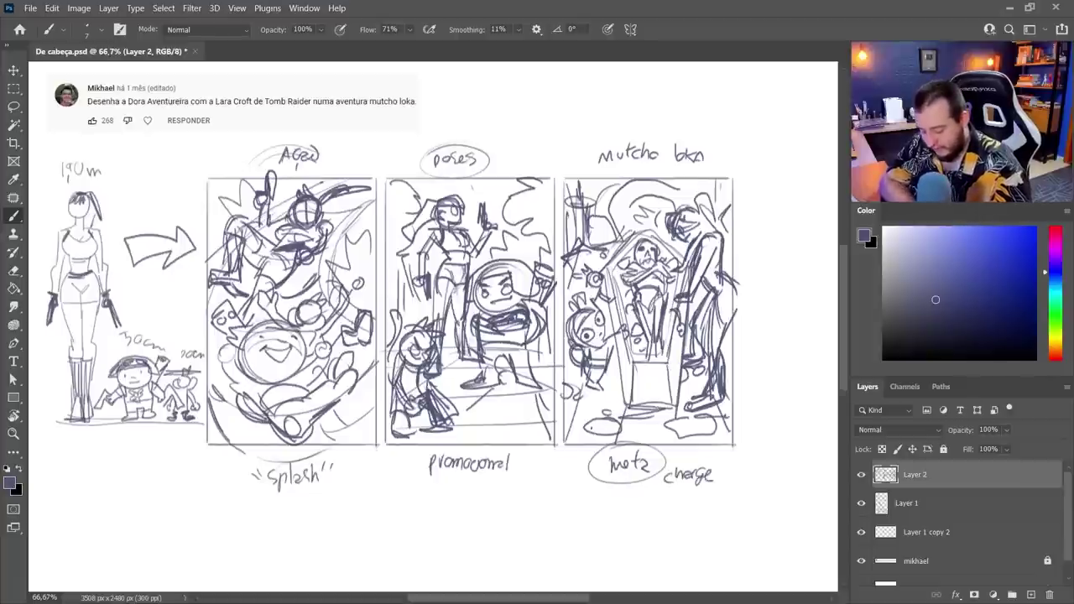
pyautogui.moveTo(592, 426); pyautogui.dragTo(624, 427)
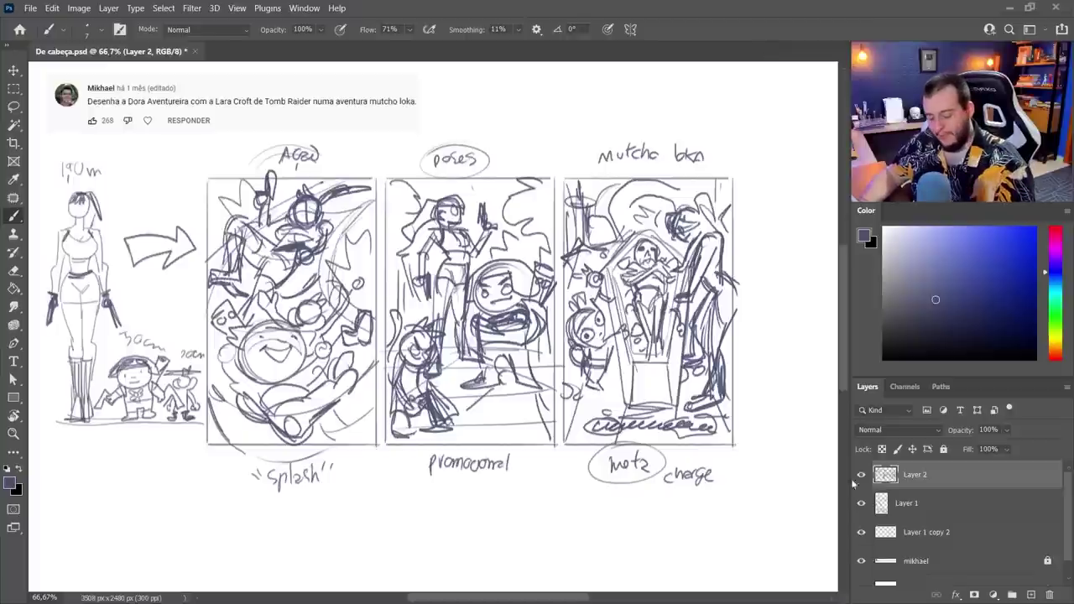
# - Check what the sketch layers contain, and merge Layer 2, Layer 1 and Layer 1 copy 2 into one layer
pyautogui.click(861, 474)
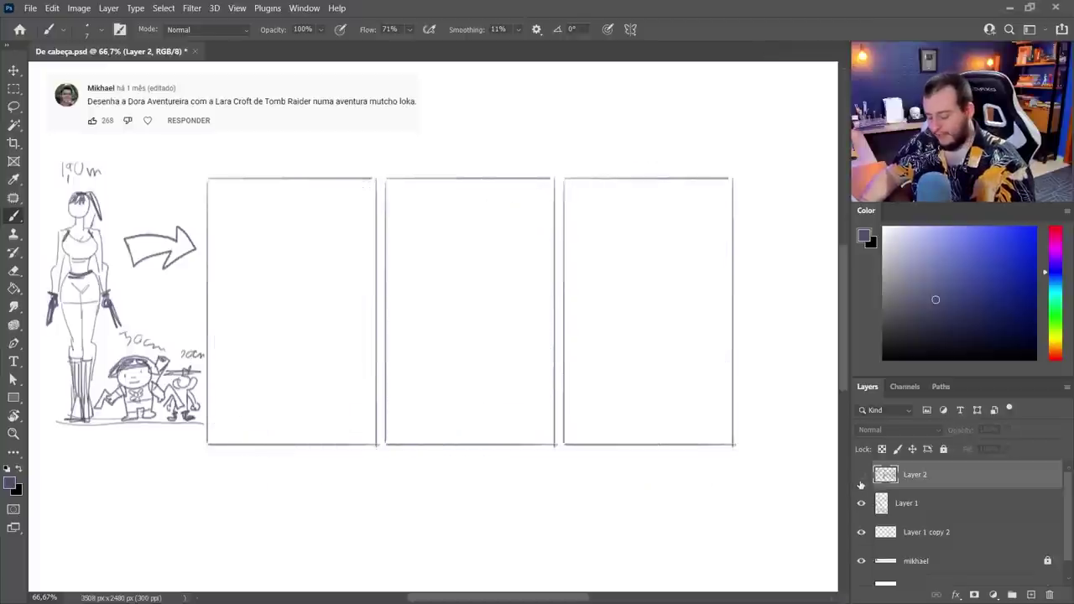
pyautogui.click(860, 474)
pyautogui.click(861, 474)
pyautogui.click(861, 474)
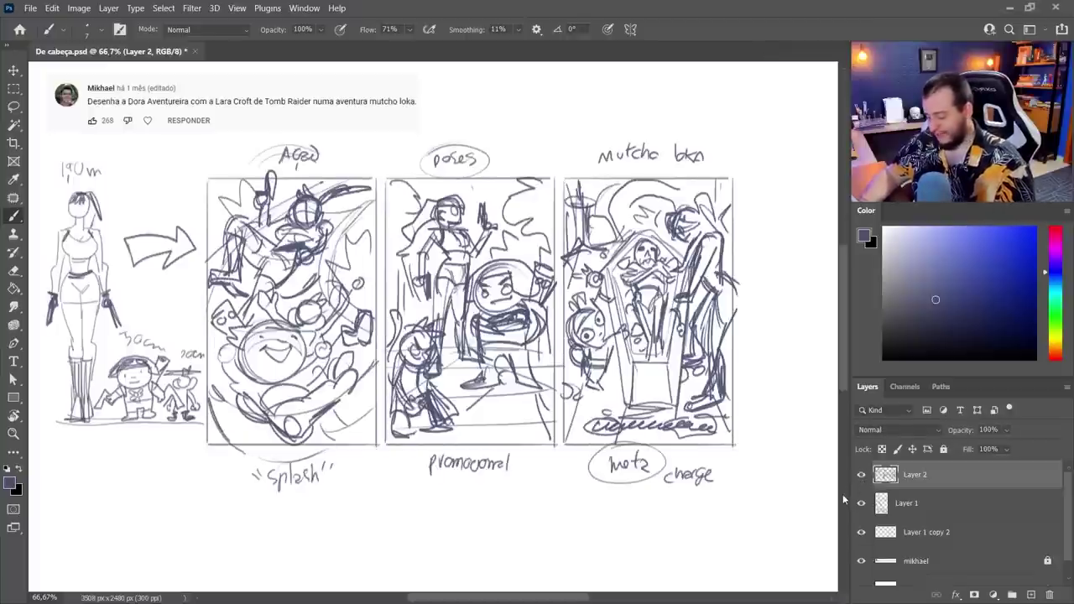
pyautogui.click(861, 503)
pyautogui.click(861, 503)
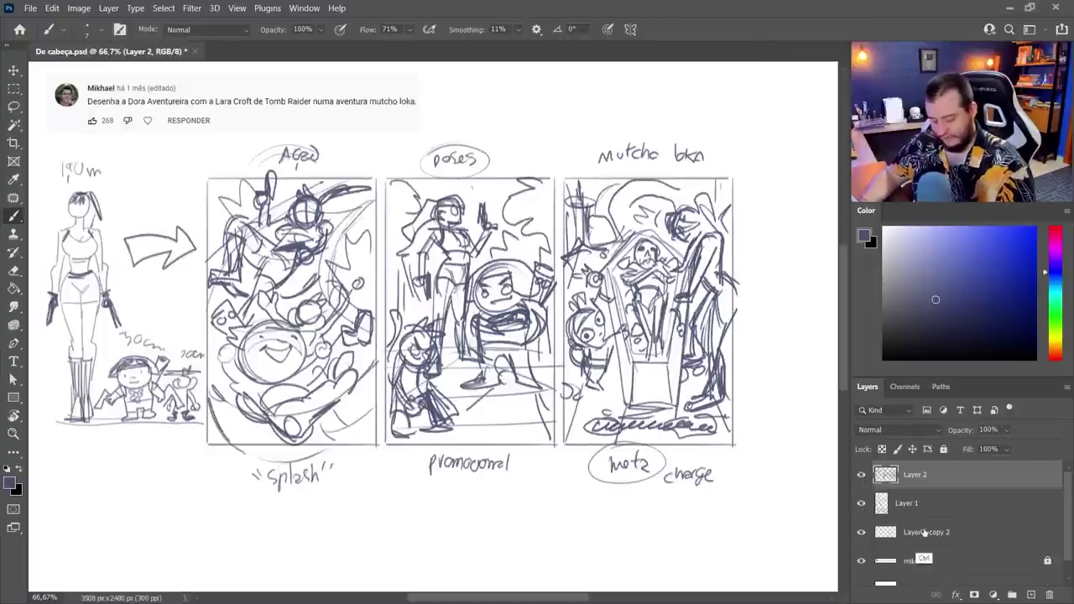
pyautogui.keyDown('ctrl'); pyautogui.click(920, 533); pyautogui.keyUp('ctrl')
pyautogui.keyDown('ctrl'); pyautogui.click(919, 505); pyautogui.keyUp('ctrl')
pyautogui.hotkey('ctrl', 'e')
pyautogui.click(861, 474)
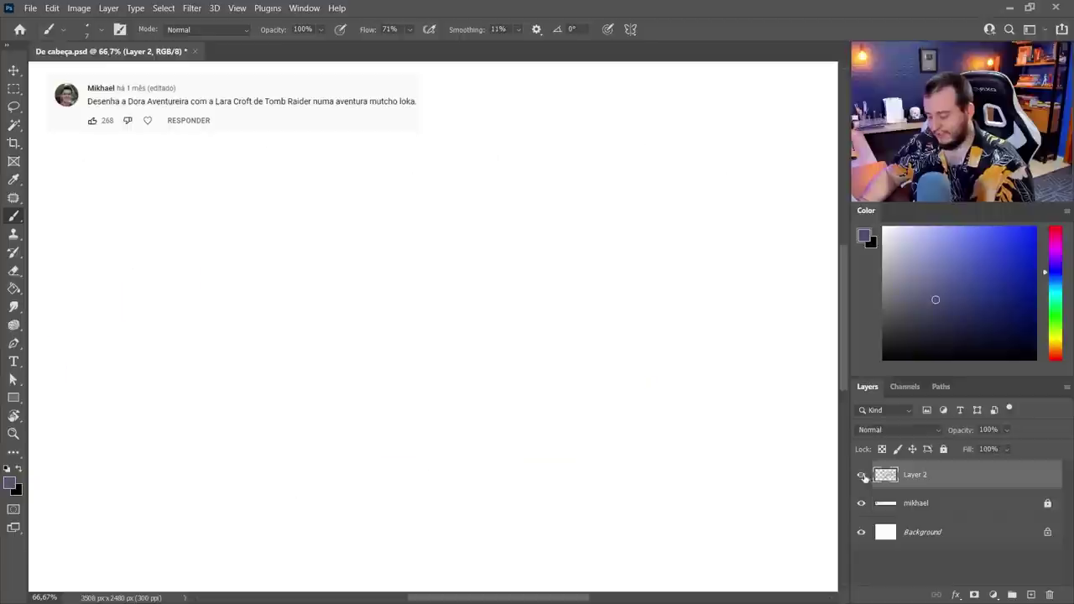
pyautogui.click(861, 474)
# - Copy the first thumbnail with its frame to a new layer and hide the merged sketch layer
pyautogui.click(13, 88)
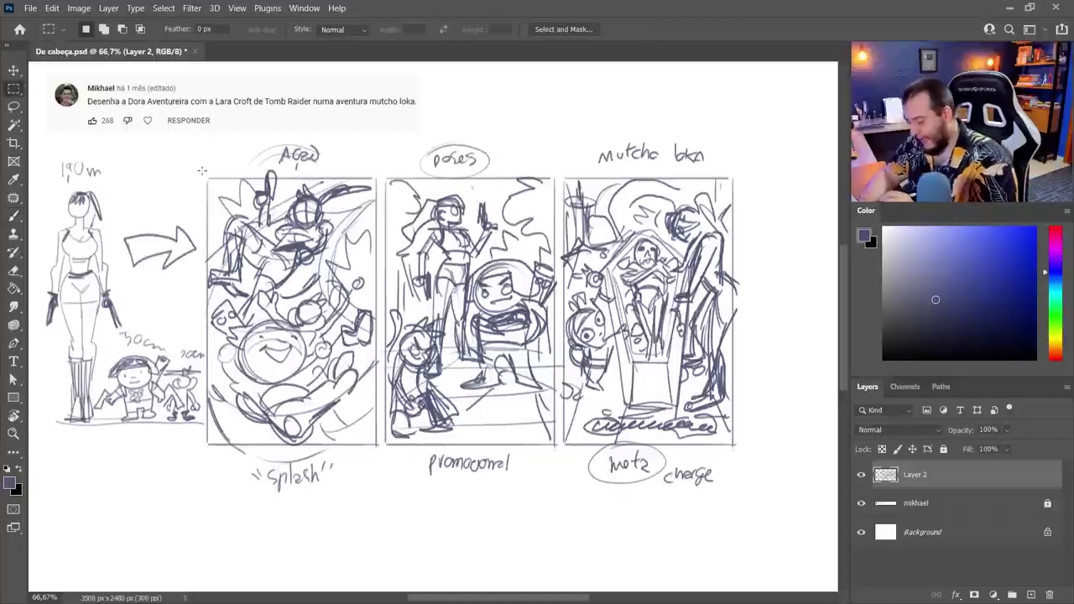
pyautogui.moveTo(202, 171); pyautogui.dragTo(380, 448)
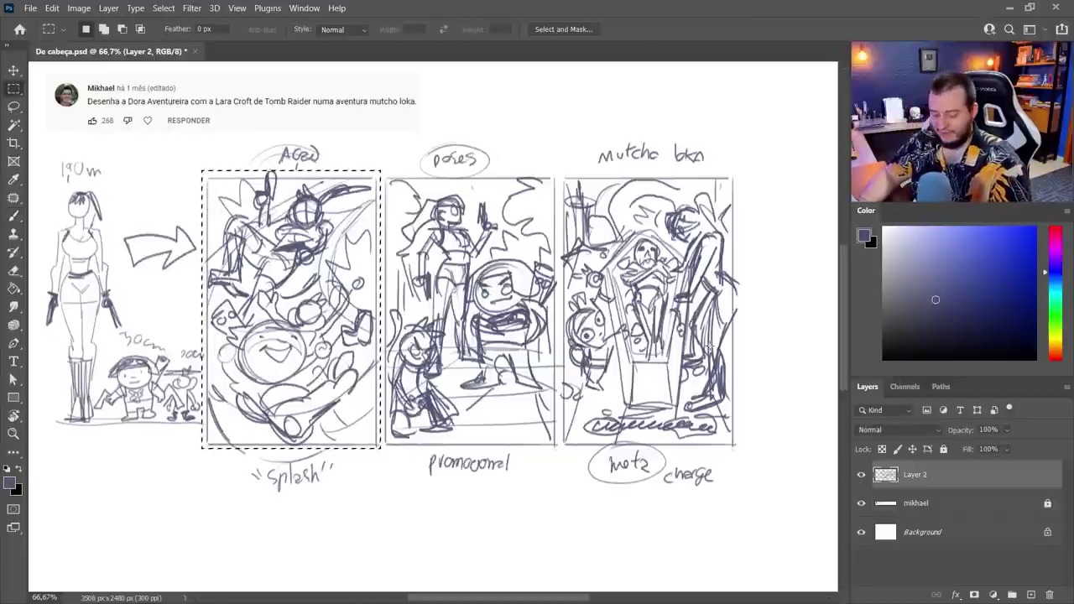
pyautogui.hotkey('ctrl', 'j')
pyautogui.click(861, 502)
# - Enlarge the copied thumbnail to about 158%, place it in the middle of the canvas and lower its opacity to 12%
pyautogui.hotkey('ctrl', 't')
pyautogui.moveTo(380, 170); pyautogui.dragTo(621, 138)
pyautogui.moveTo(677, 457); pyautogui.dragTo(685, 498)
pyautogui.moveTo(635, 404); pyautogui.dragTo(632, 456)
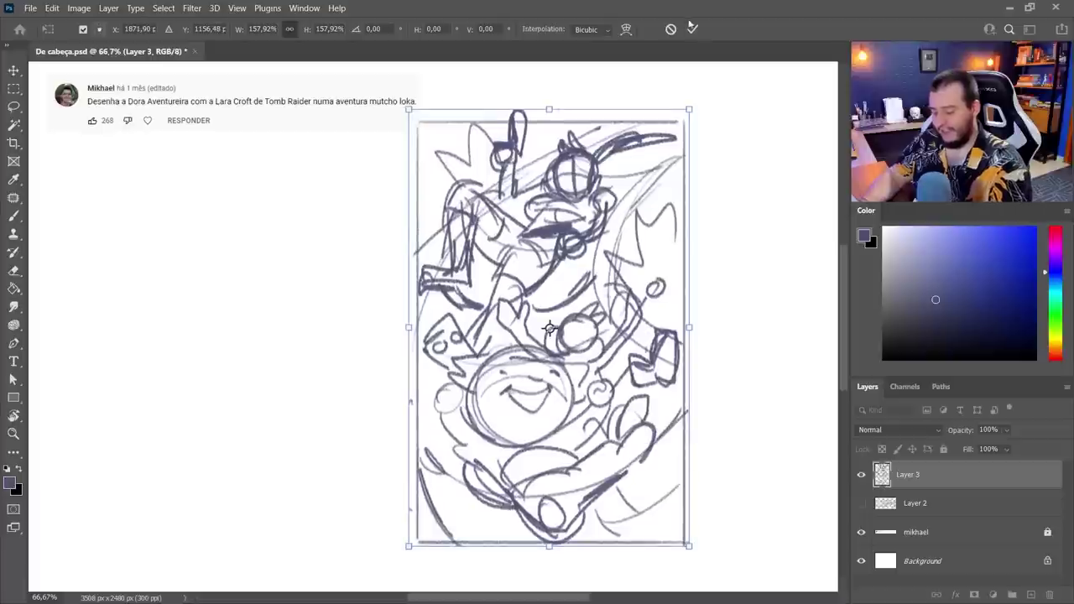
pyautogui.click(693, 29)
pyautogui.press('v')
pyautogui.moveTo(630, 255); pyautogui.dragTo(565, 263)
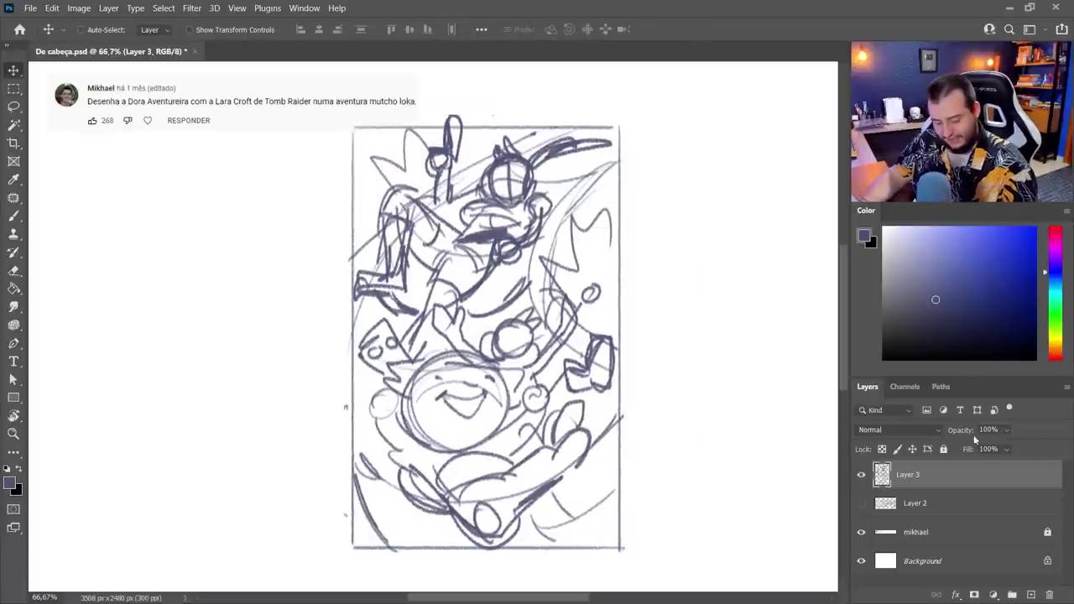
pyautogui.moveTo(1006, 431)
pyautogui.mouseDown()
pyautogui.moveTo(986, 452)
pyautogui.moveTo(964, 450)
pyautogui.mouseUp()
# - Draw a 723 by 1128 px rectangle over the enlarged frame, with a light grey fill and a 3 px black outline
pyautogui.hotkey('ctrl', 'shift', 'alt', 'n')
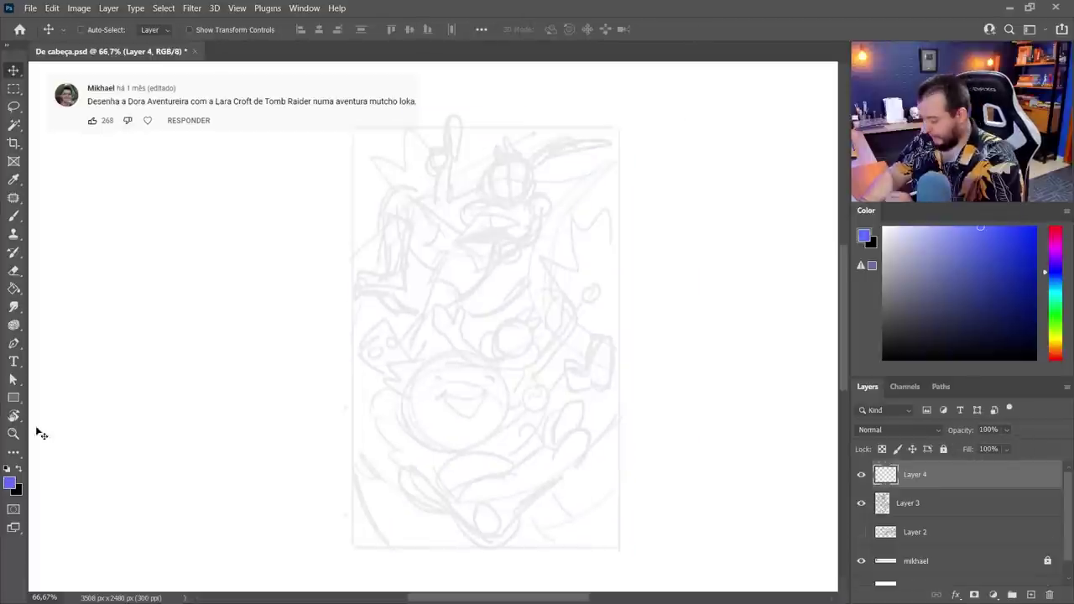
pyautogui.press('u')
pyautogui.moveTo(351, 128)
pyautogui.mouseDown()
pyautogui.moveTo(497, 326)
pyautogui.moveTo(619, 547)
pyautogui.moveTo(653, 578)
pyautogui.mouseUp()
pyautogui.click(156, 30)
pyautogui.click(243, 55)
pyautogui.moveTo(728, 198); pyautogui.dragTo(700, 206)
pyautogui.press('Return')
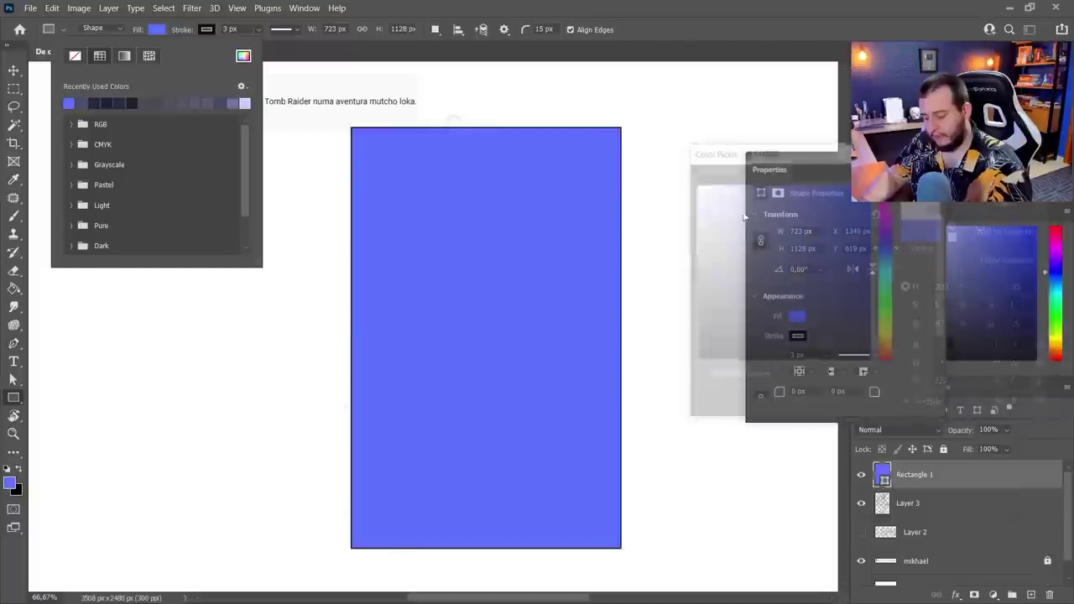
pyautogui.press('Return')
pyautogui.press('v')
# - Move the rectangle beneath the faded thumbnail and clip the thumbnail to it, adding an empty clipped layer between them
pyautogui.moveTo(938, 482); pyautogui.dragTo(934, 512)
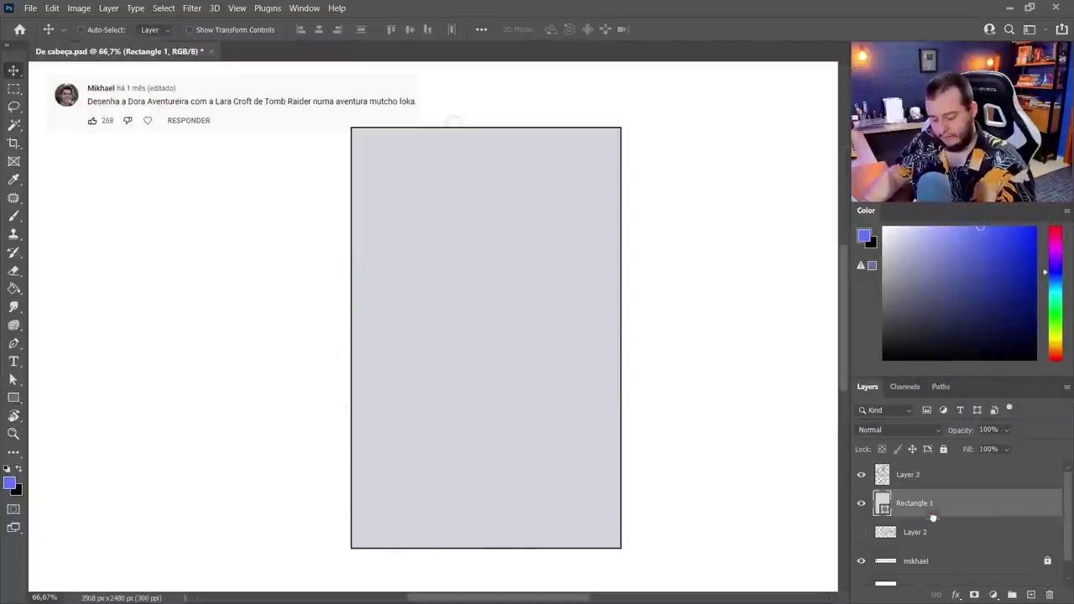
pyautogui.rightClick(939, 474)
pyautogui.click(826, 268)
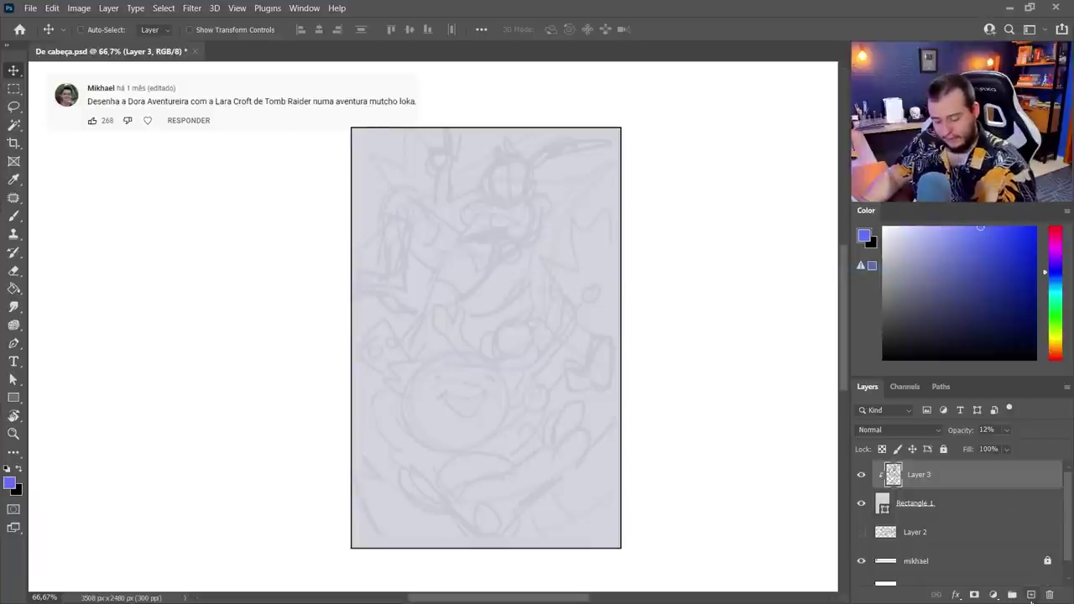
pyautogui.click(1031, 594)
pyautogui.moveTo(926, 479); pyautogui.dragTo(923, 510)
pyautogui.press('b')
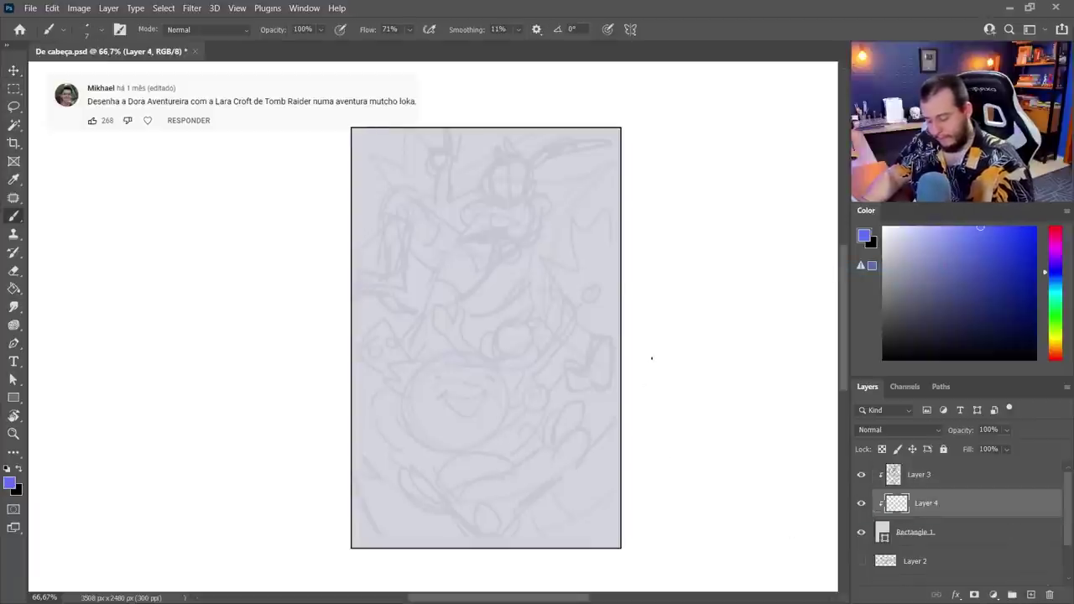
# - Draw blue curved, segmented beams sweeping down both sides of the rectangle, with cross lines marking their joints
pyautogui.moveTo(621, 145)
pyautogui.mouseDown()
pyautogui.moveTo(560, 191)
pyautogui.moveTo(528, 249)
pyautogui.moveTo(529, 317)
pyautogui.moveTo(620, 404)
pyautogui.mouseUp()
pyautogui.moveTo(569, 362)
pyautogui.mouseDown()
pyautogui.moveTo(621, 406)
pyautogui.moveTo(587, 325)
pyautogui.moveTo(542, 290)
pyautogui.moveTo(542, 232)
pyautogui.moveTo(628, 147)
pyautogui.mouseUp()
pyautogui.moveTo(546, 126); pyautogui.dragTo(353, 273)
pyautogui.moveTo(416, 547)
pyautogui.mouseDown()
pyautogui.moveTo(359, 443)
pyautogui.moveTo(352, 390)
pyautogui.mouseUp()
pyautogui.moveTo(364, 456); pyautogui.dragTo(352, 382)
pyautogui.moveTo(571, 127); pyautogui.dragTo(352, 279)
pyautogui.moveTo(387, 228); pyautogui.dragTo(394, 237)
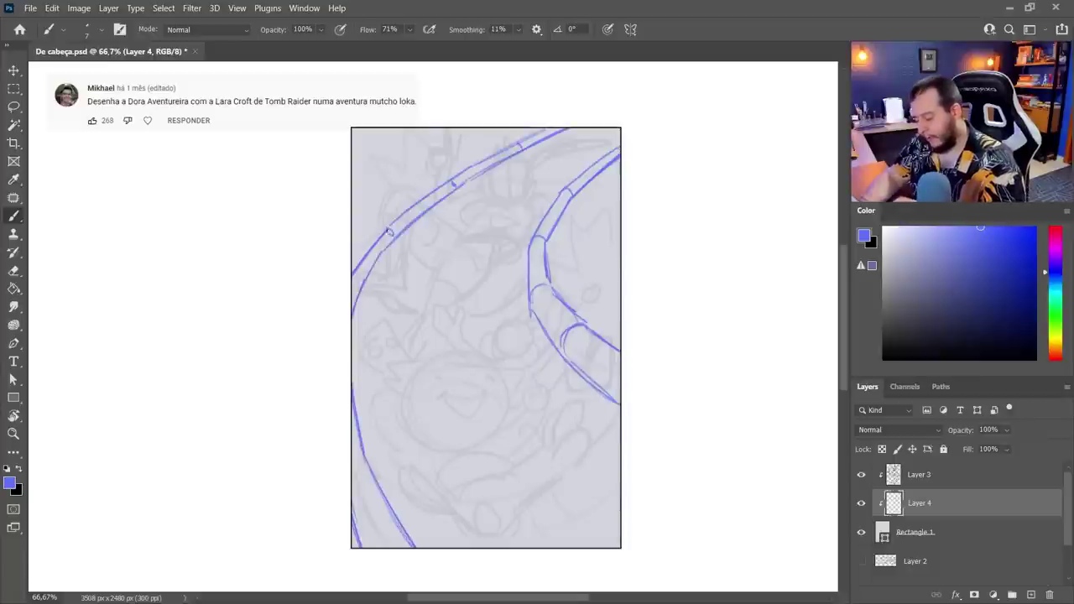
pyautogui.moveTo(366, 455); pyautogui.dragTo(353, 458)
pyautogui.moveTo(401, 545)
pyautogui.mouseDown()
pyautogui.moveTo(388, 532)
pyautogui.moveTo(356, 542)
pyautogui.mouseUp()
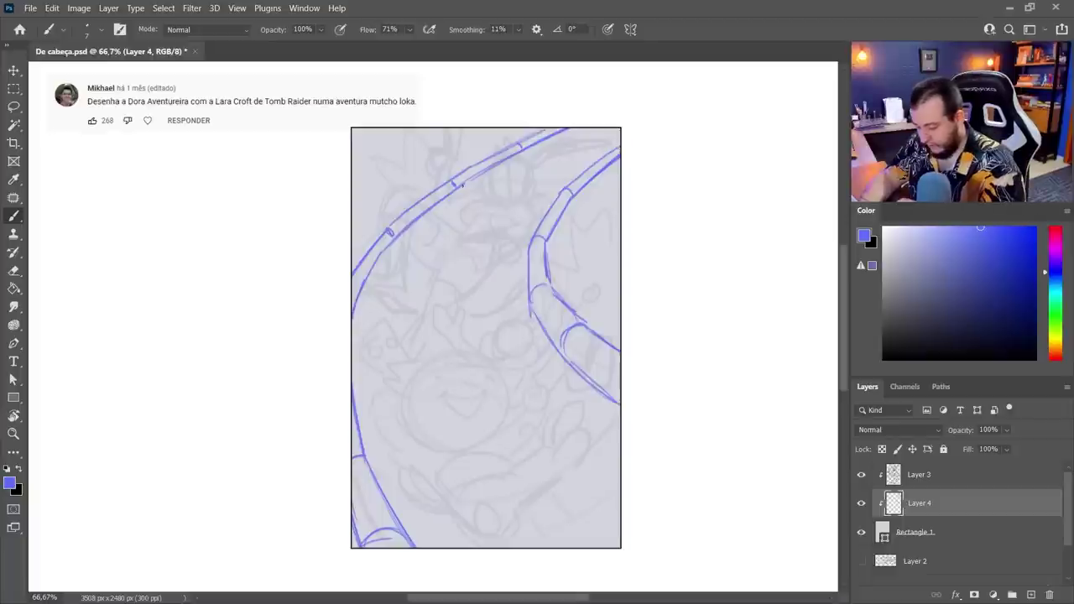
# - Draw curved cross arcs between the two beams, from small ones near the top to a large double arc at the bottom
pyautogui.moveTo(461, 183)
pyautogui.mouseDown()
pyautogui.moveTo(490, 235)
pyautogui.moveTo(531, 241)
pyautogui.mouseUp()
pyautogui.moveTo(619, 166); pyautogui.dragTo(547, 257)
pyautogui.moveTo(370, 285)
pyautogui.mouseDown()
pyautogui.moveTo(487, 334)
pyautogui.moveTo(511, 317)
pyautogui.moveTo(392, 333)
pyautogui.moveTo(367, 284)
pyautogui.mouseUp()
pyautogui.hotkey('ctrl', 'z')
pyautogui.moveTo(397, 319); pyautogui.dragTo(368, 282)
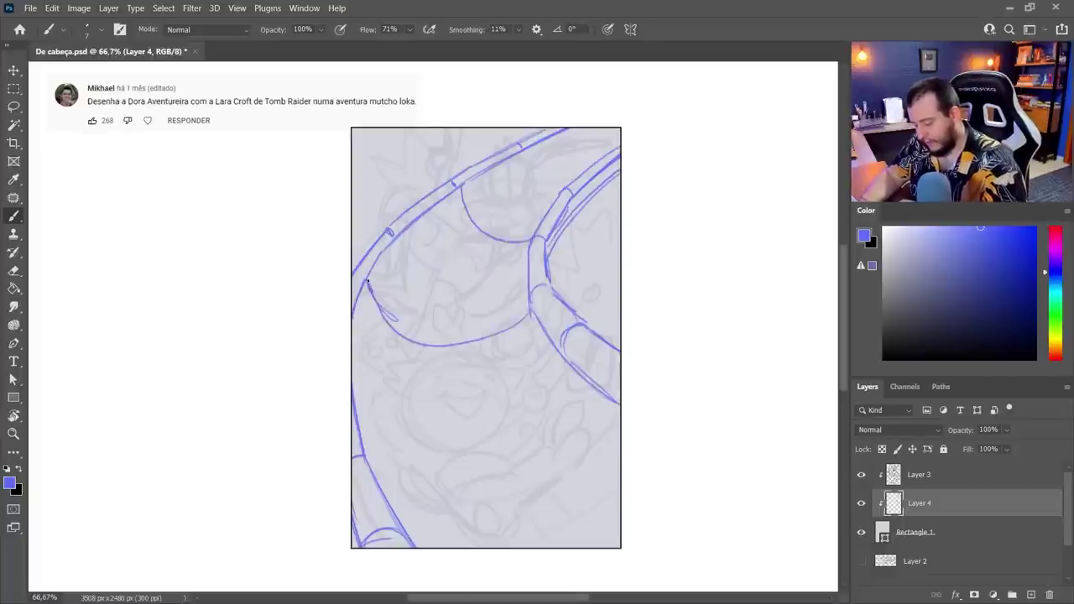
pyautogui.moveTo(368, 282); pyautogui.dragTo(370, 271)
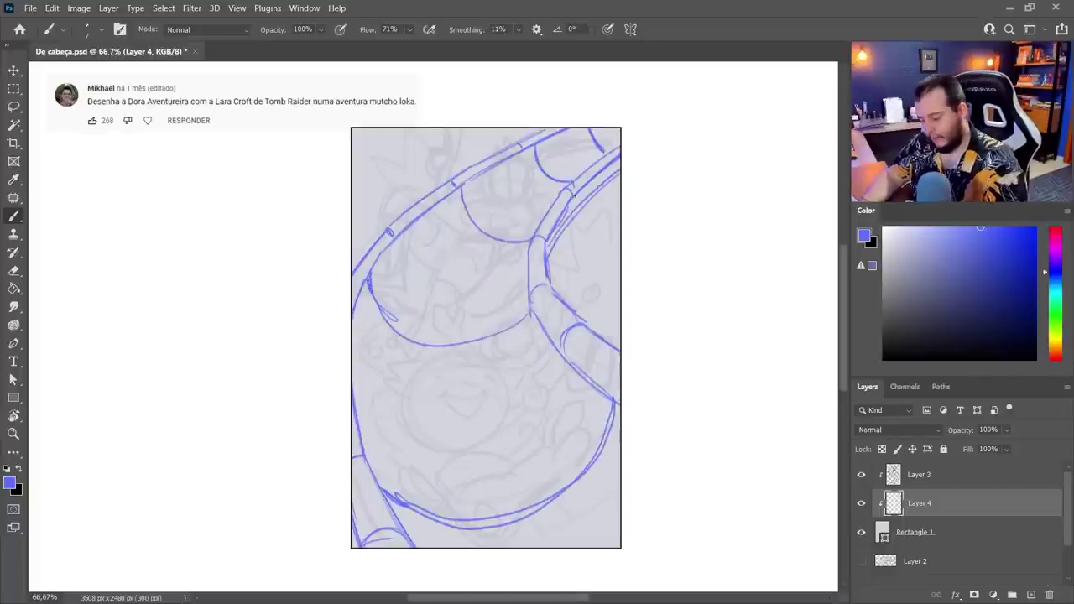
# - Sketch wrapped bindings around the joints of both beams and thicken the inner edge of the right beam
pyautogui.moveTo(555, 201); pyautogui.dragTo(584, 176)
pyautogui.moveTo(467, 193); pyautogui.dragTo(453, 174)
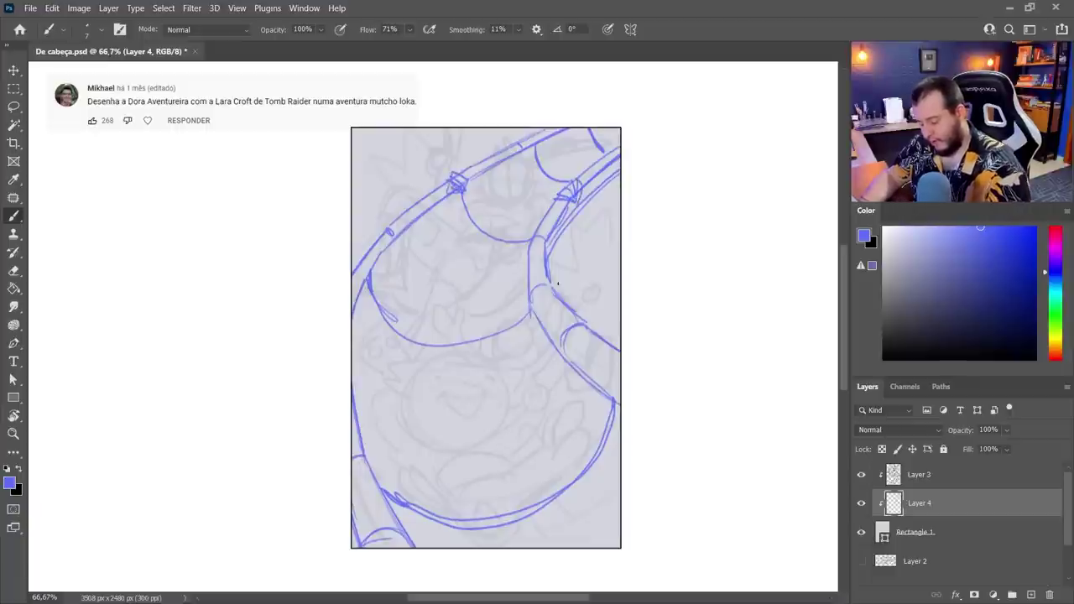
pyautogui.moveTo(554, 245); pyautogui.dragTo(557, 285)
pyautogui.moveTo(547, 319); pyautogui.dragTo(575, 347)
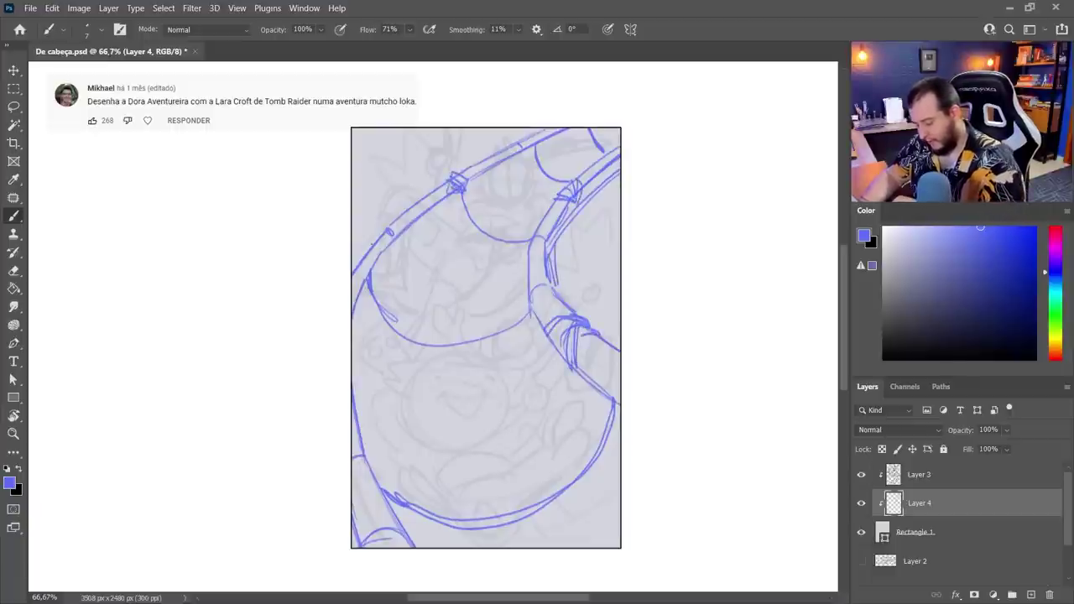
pyautogui.moveTo(383, 228); pyautogui.dragTo(395, 252)
pyautogui.moveTo(354, 453); pyautogui.dragTo(371, 476)
pyautogui.moveTo(379, 530); pyautogui.dragTo(394, 543)
# - Draw vertical posts, slanted supports and crosshatched strokes in the opening beyond the right beam
pyautogui.moveTo(591, 202); pyautogui.dragTo(559, 234)
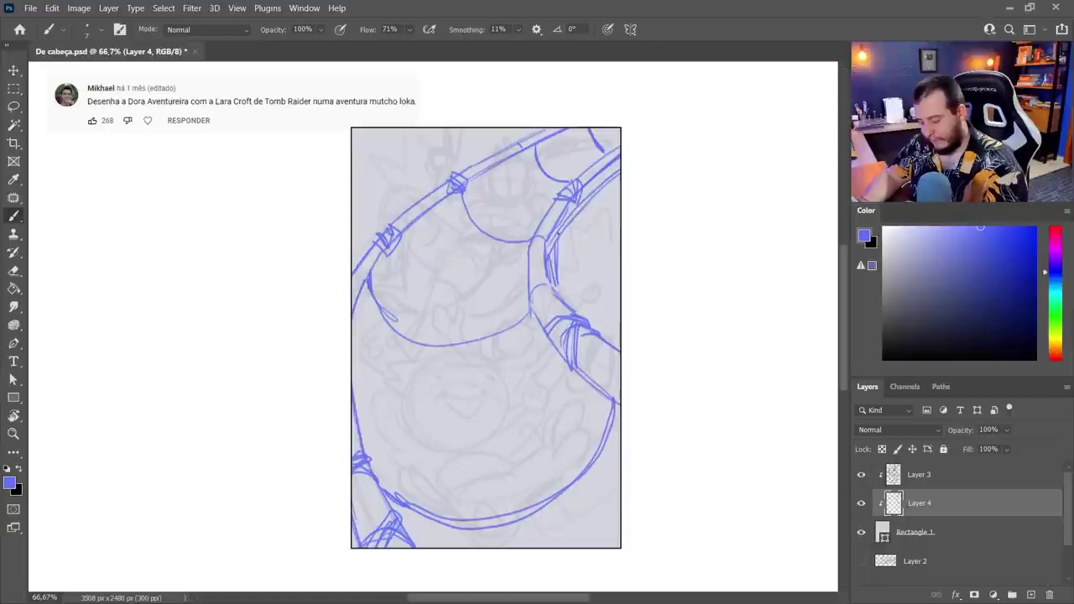
pyautogui.moveTo(594, 196); pyautogui.dragTo(593, 328)
pyautogui.moveTo(581, 213); pyautogui.dragTo(575, 314)
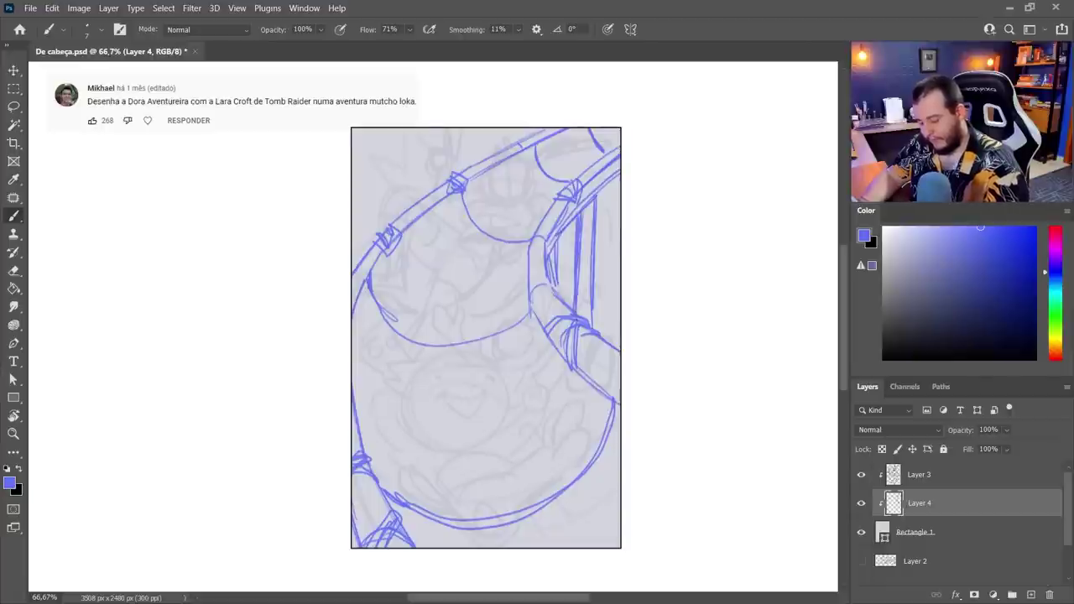
pyautogui.moveTo(601, 191); pyautogui.dragTo(621, 245)
pyautogui.moveTo(596, 248); pyautogui.dragTo(628, 288)
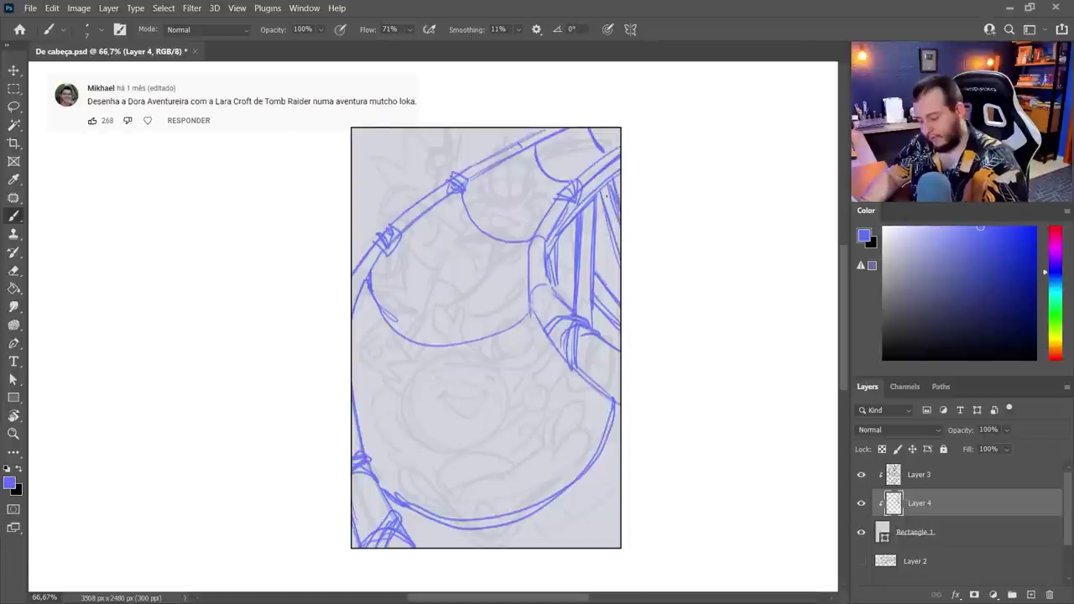
pyautogui.moveTo(592, 210); pyautogui.dragTo(581, 311)
pyautogui.moveTo(614, 186); pyautogui.dragTo(599, 284)
pyautogui.moveTo(619, 223); pyautogui.dragTo(601, 282)
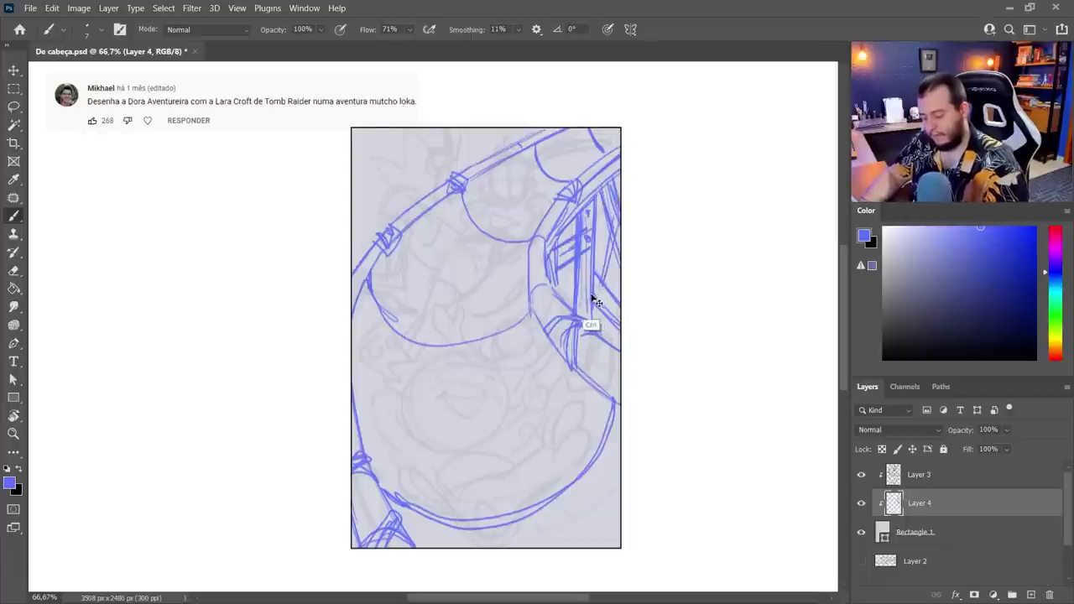
pyautogui.hotkey('ctrl', 'z')
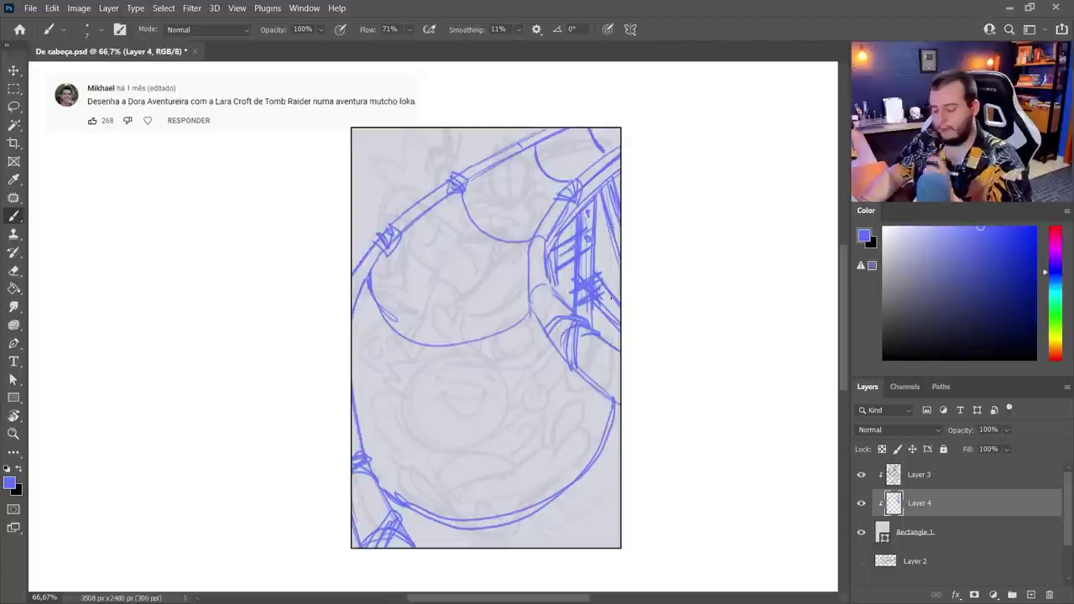
# - Sketch jagged foliage outside the left beam in the upper corner, plus a small spiky patch beyond the right beam
pyautogui.moveTo(451, 163); pyautogui.dragTo(373, 198)
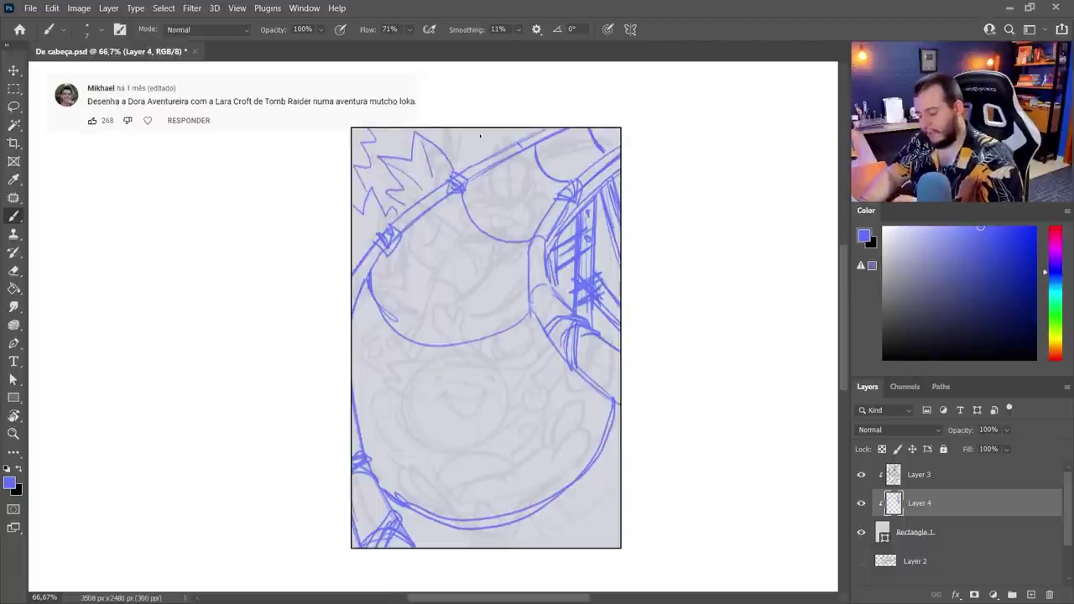
pyautogui.moveTo(480, 135); pyautogui.dragTo(453, 158)
pyautogui.moveTo(619, 270); pyautogui.dragTo(605, 281)
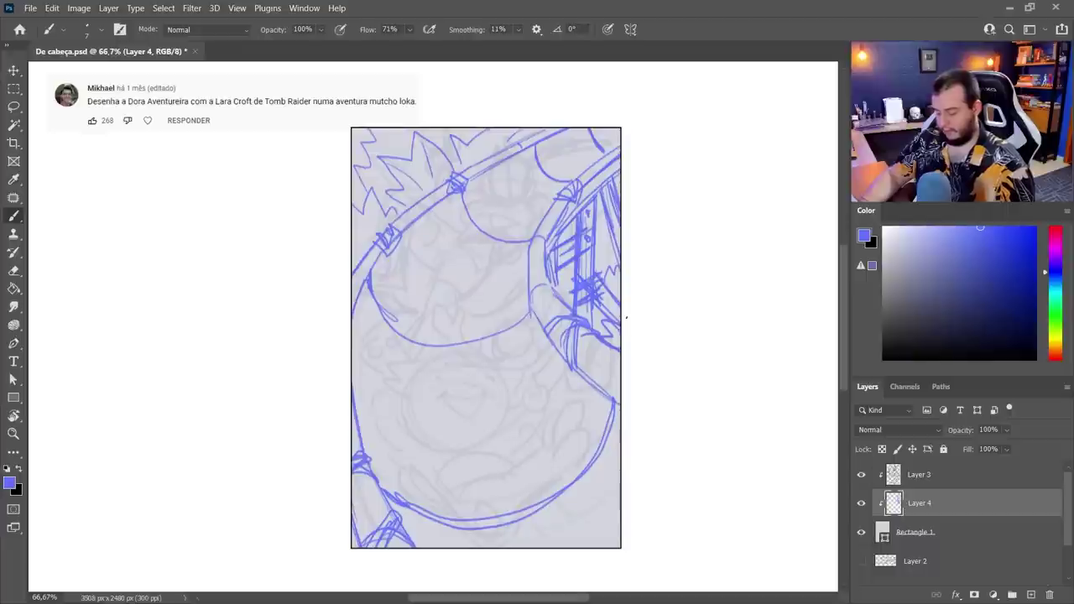
# - Draw two long lengthwise curves down the inside of the structure and short curved contour strokes across its surface
pyautogui.moveTo(453, 203); pyautogui.dragTo(410, 233)
pyautogui.moveTo(535, 163); pyautogui.dragTo(455, 227)
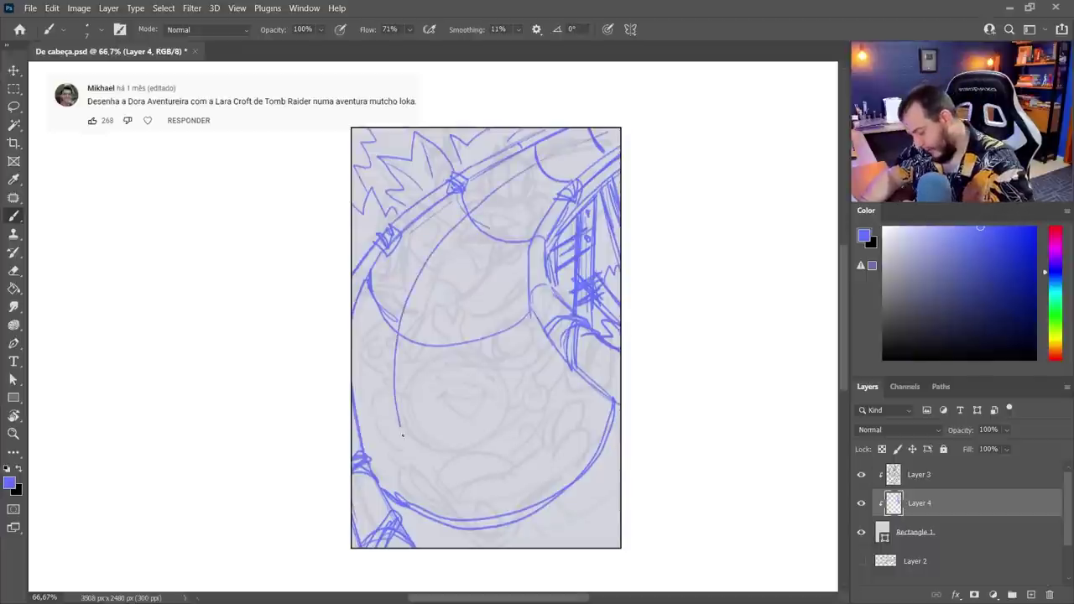
pyautogui.moveTo(620, 480); pyautogui.dragTo(544, 202)
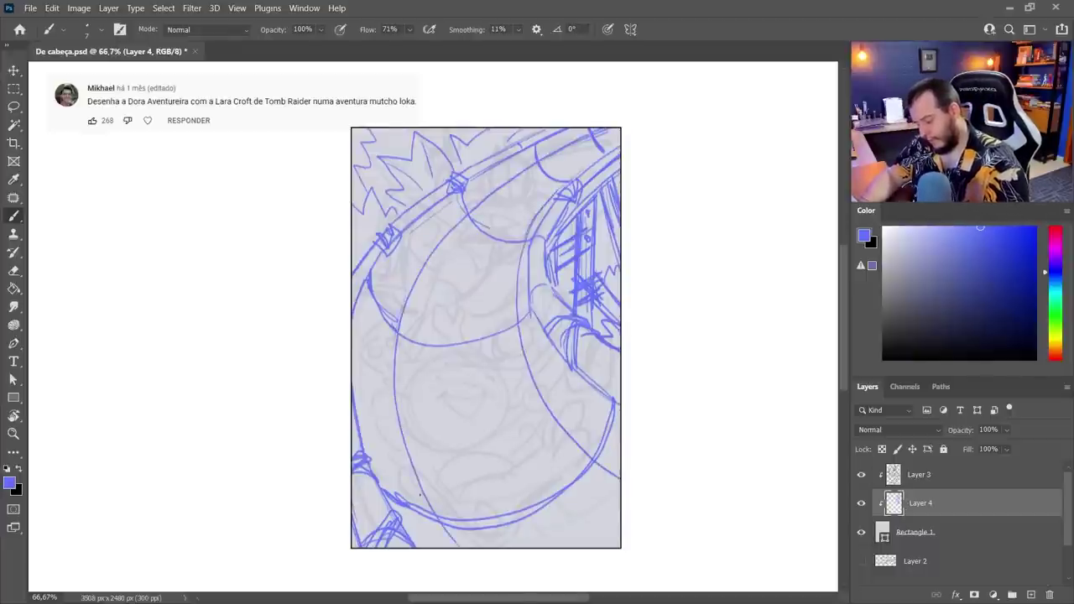
pyautogui.moveTo(434, 280); pyautogui.dragTo(509, 290)
pyautogui.moveTo(567, 434); pyautogui.dragTo(554, 458)
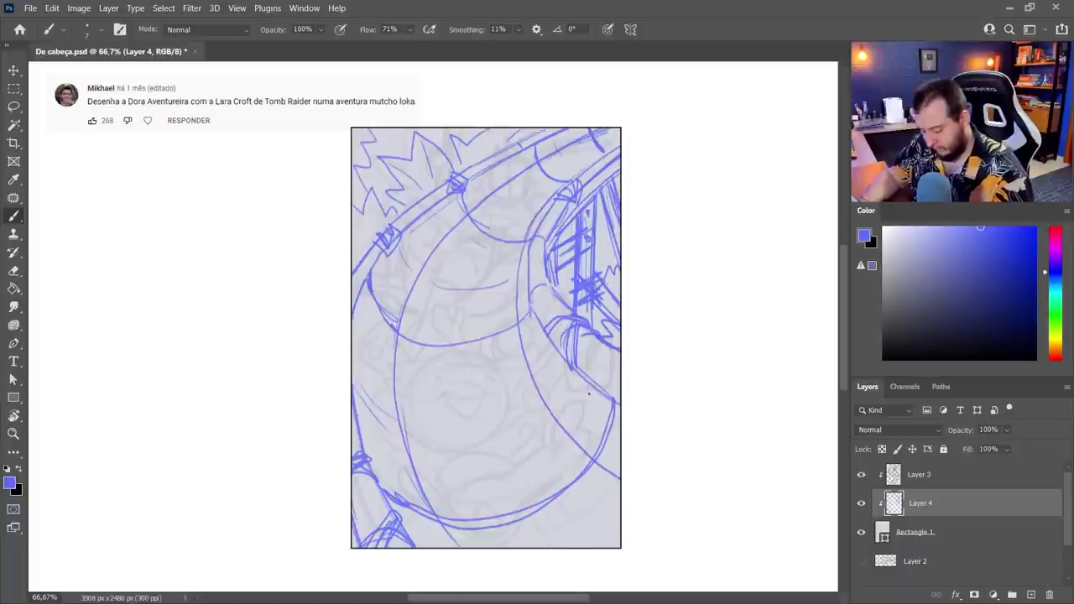
pyautogui.moveTo(588, 384); pyautogui.dragTo(556, 458)
pyautogui.moveTo(617, 483); pyautogui.dragTo(549, 544)
# - Thicken the middle cross arc with repeated strokes and add a double centre line curving down the structure
pyautogui.moveTo(390, 314)
pyautogui.mouseDown()
pyautogui.moveTo(417, 335)
pyautogui.moveTo(470, 323)
pyautogui.moveTo(501, 335)
pyautogui.moveTo(532, 317)
pyautogui.mouseUp()
pyautogui.moveTo(471, 342); pyautogui.dragTo(530, 319)
pyautogui.moveTo(414, 339); pyautogui.dragTo(534, 313)
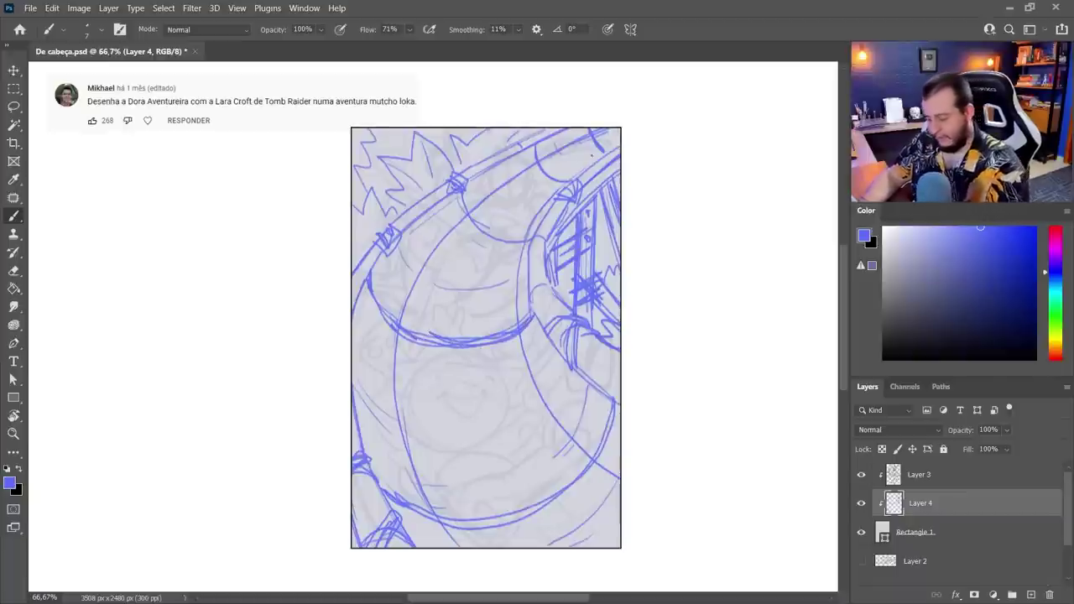
pyautogui.moveTo(542, 191)
pyautogui.mouseDown()
pyautogui.moveTo(468, 335)
pyautogui.moveTo(491, 459)
pyautogui.moveTo(517, 507)
pyautogui.mouseUp()
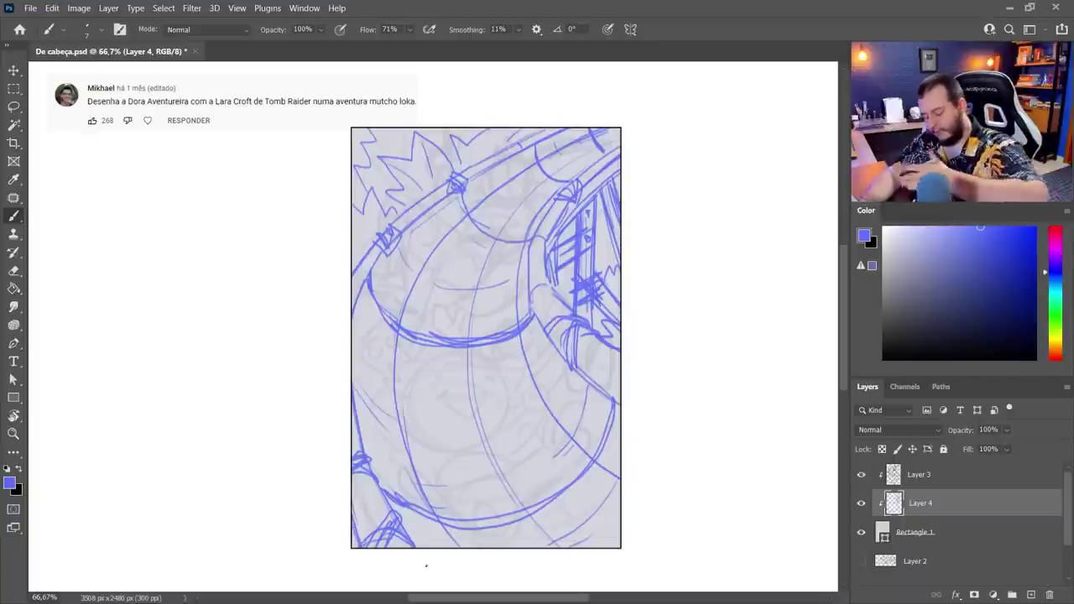
# - Choose a pinkish red brush colour and add a new clipped layer above the blue structure drawing
pyautogui.click(1055, 228)
pyautogui.click(988, 237)
pyautogui.click(1001, 228)
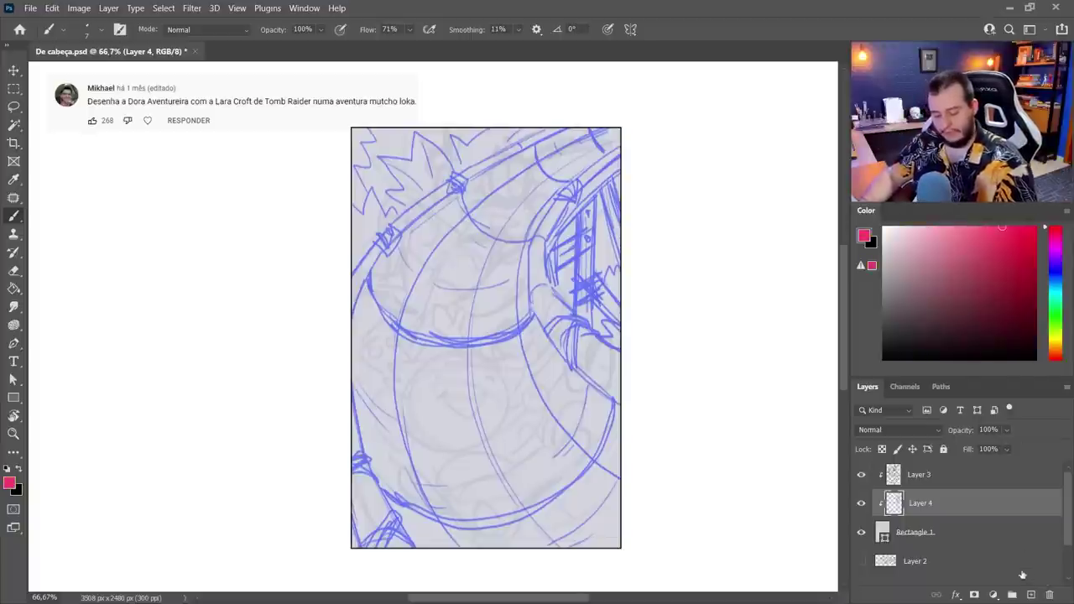
pyautogui.click(1031, 594)
# - Try large curved direction lines sweeping from the upper right corner down to the lower right of the frame
pyautogui.moveTo(601, 139); pyautogui.dragTo(625, 480)
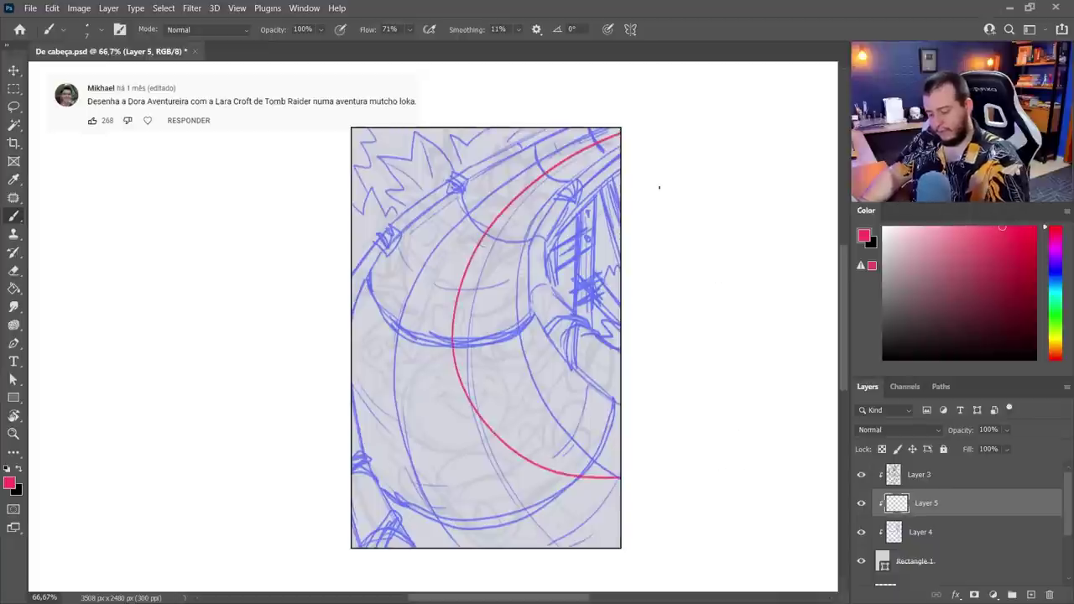
pyautogui.hotkey('ctrl', 'z')
pyautogui.press('x')
pyautogui.moveTo(622, 145)
pyautogui.mouseDown()
pyautogui.moveTo(545, 185)
pyautogui.moveTo(594, 451)
pyautogui.mouseUp()
pyautogui.moveTo(567, 411)
pyautogui.mouseDown()
pyautogui.moveTo(584, 434)
pyautogui.moveTo(527, 461)
pyautogui.mouseUp()
pyautogui.hotkey('ctrl', 'z')
pyautogui.hotkey('ctrl', 'z')
# - Try a bright red curved arrow from the upper right corner to the lower right, with both ends circled
pyautogui.click(1027, 227)
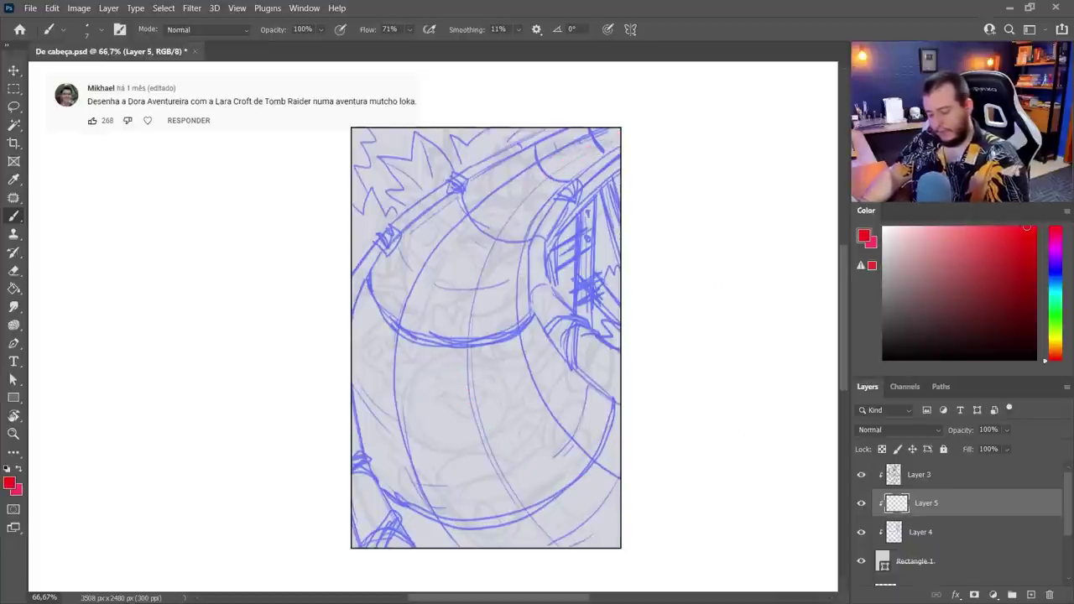
pyautogui.moveTo(617, 131); pyautogui.dragTo(610, 456)
pyautogui.moveTo(577, 408); pyautogui.dragTo(524, 478)
pyautogui.moveTo(619, 130); pyautogui.dragTo(601, 143)
pyautogui.moveTo(592, 438); pyautogui.dragTo(597, 458)
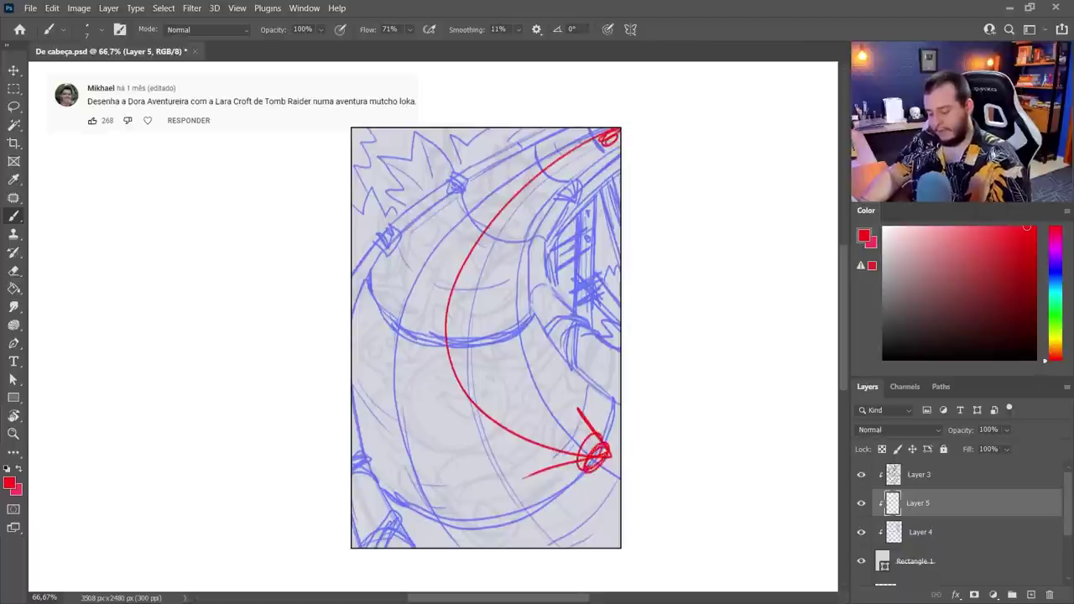
pyautogui.hotkey('ctrl', 'z')
pyautogui.hotkey('ctrl', 'z')
pyautogui.hotkey('ctrl', 'z')
pyautogui.hotkey('ctrl', 'z')
# - Try red direction curves running from the top right down to the bottom edge of the frame, one with an arrowhead
pyautogui.moveTo(604, 130)
pyautogui.mouseDown()
pyautogui.moveTo(544, 168)
pyautogui.moveTo(516, 546)
pyautogui.mouseUp()
pyautogui.moveTo(479, 493); pyautogui.dragTo(516, 546)
pyautogui.moveTo(515, 545); pyautogui.dragTo(527, 483)
pyautogui.hotkey('ctrl', 'z')
pyautogui.hotkey('ctrl', 'z')
pyautogui.hotkey('ctrl', 'z')
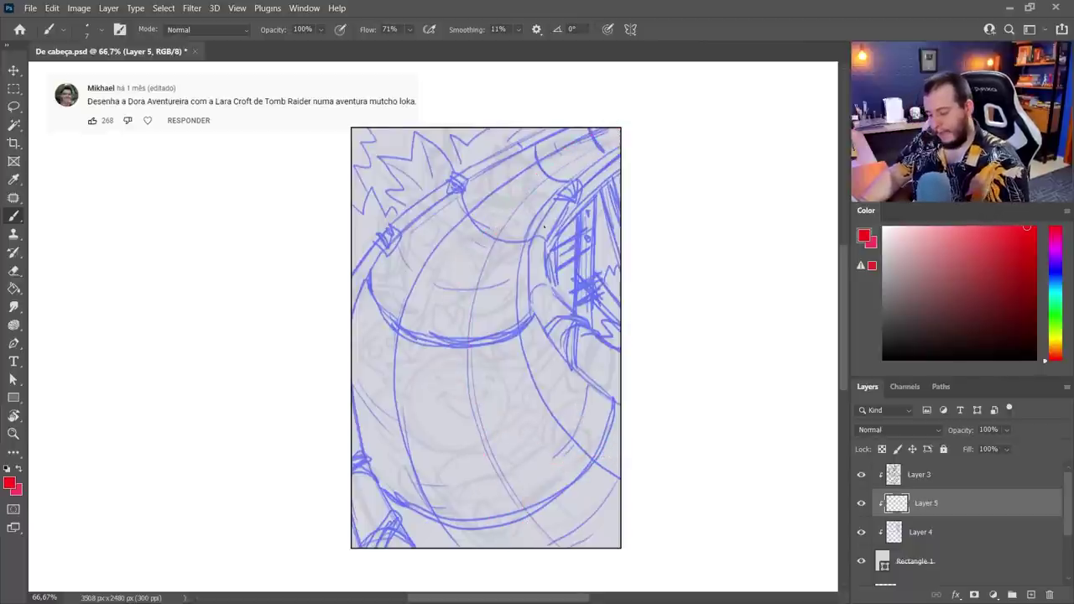
pyautogui.moveTo(592, 129)
pyautogui.mouseDown()
pyautogui.moveTo(469, 329)
pyautogui.moveTo(482, 546)
pyautogui.mouseUp()
pyautogui.hotkey('ctrl', 'z')
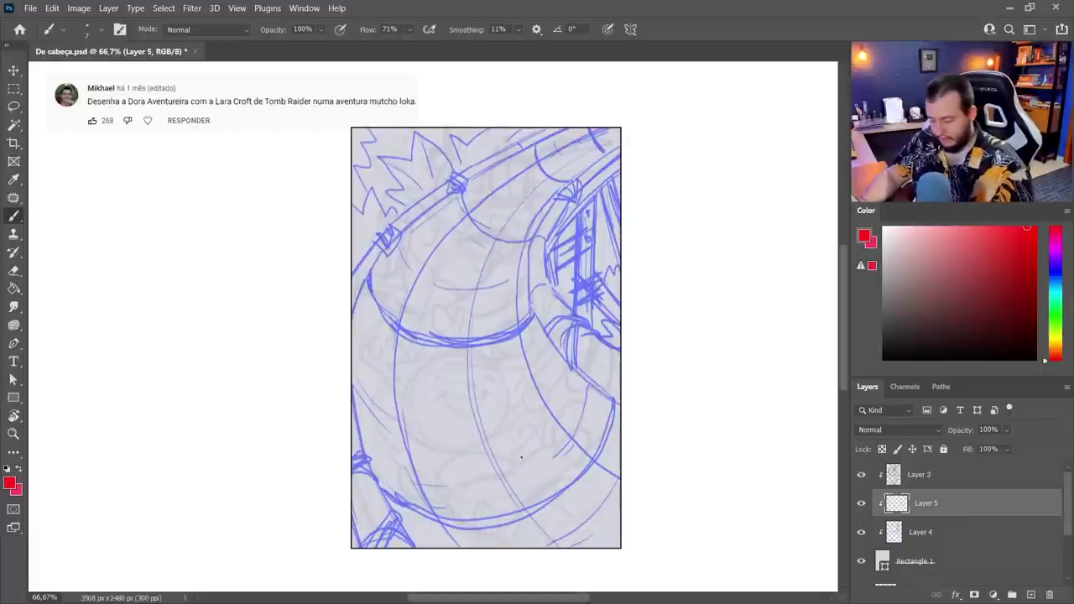
# - Choose a dark navy brush colour and block in the upper figure's head, chest and hips with rounded shapes
pyautogui.click(1049, 275)
pyautogui.click(1011, 313)
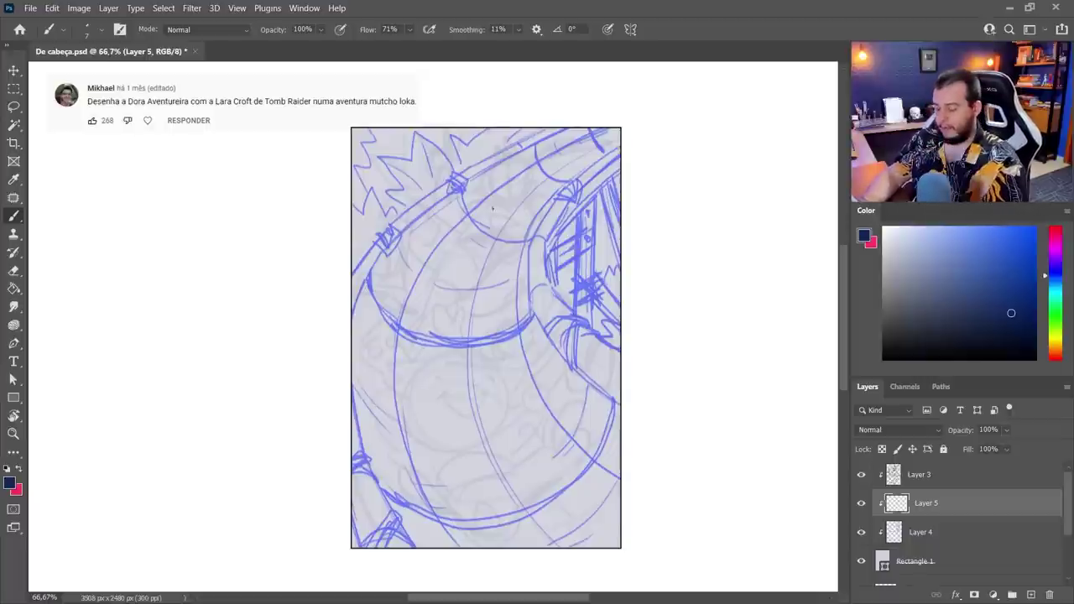
pyautogui.moveTo(512, 160)
pyautogui.mouseDown()
pyautogui.moveTo(503, 201)
pyautogui.moveTo(475, 217)
pyautogui.moveTo(530, 211)
pyautogui.moveTo(458, 252)
pyautogui.moveTo(503, 269)
pyautogui.mouseUp()
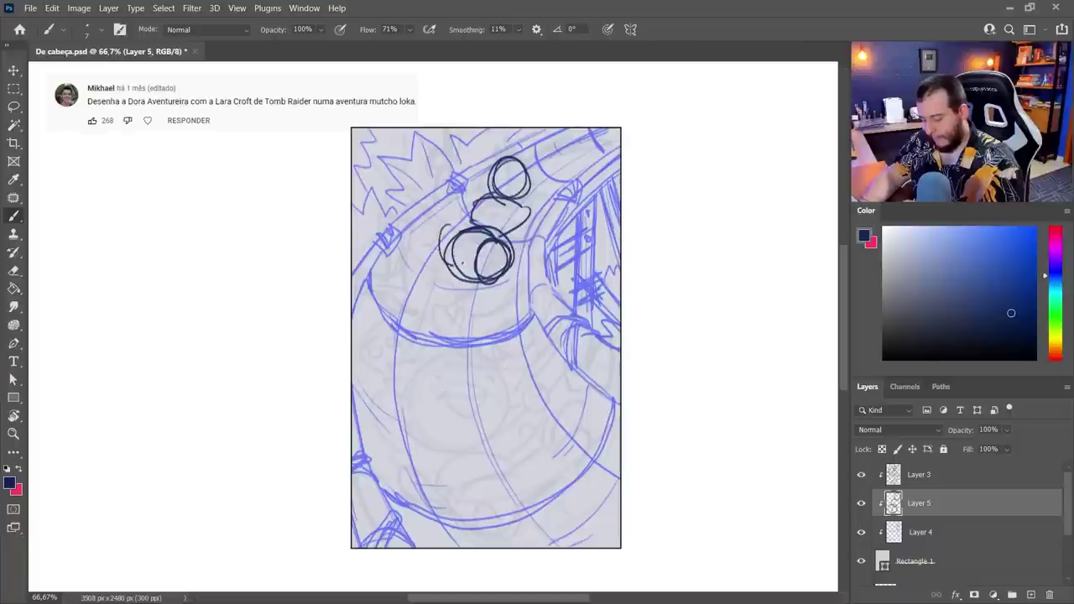
# - Sketch the upper figure's bent legs with circular knees and a dark, pointed foot on the left
pyautogui.moveTo(453, 235)
pyautogui.mouseDown()
pyautogui.moveTo(436, 260)
pyautogui.moveTo(424, 190)
pyautogui.moveTo(440, 269)
pyautogui.mouseUp()
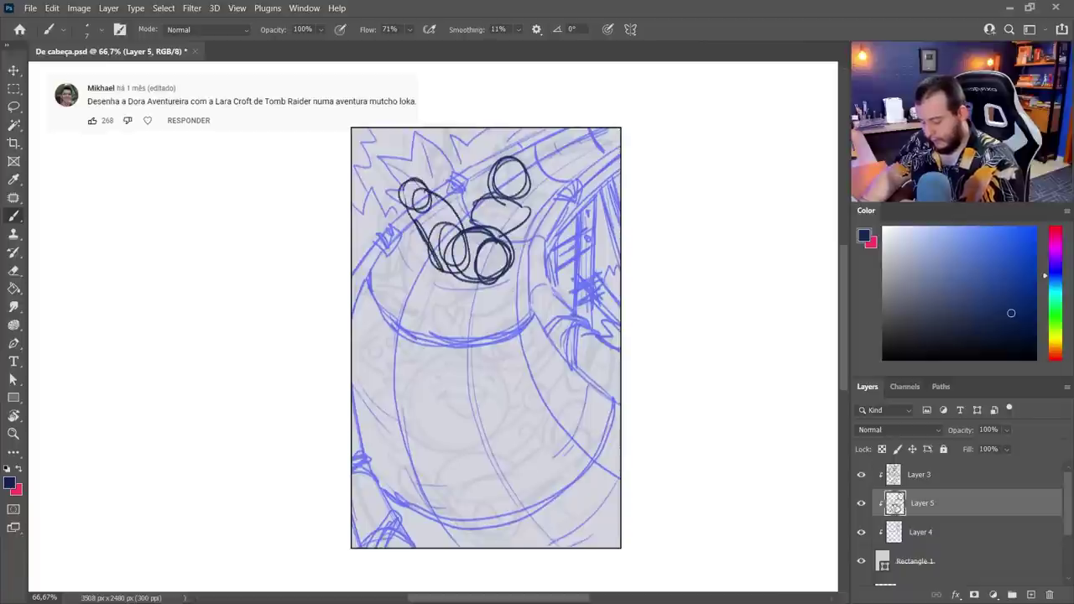
pyautogui.moveTo(508, 256); pyautogui.dragTo(455, 344)
pyautogui.moveTo(486, 298); pyautogui.dragTo(457, 344)
pyautogui.moveTo(394, 190)
pyautogui.mouseDown()
pyautogui.moveTo(405, 257)
pyautogui.moveTo(421, 262)
pyautogui.mouseUp()
pyautogui.moveTo(406, 206)
pyautogui.mouseDown()
pyautogui.moveTo(418, 267)
pyautogui.moveTo(359, 266)
pyautogui.mouseUp()
pyautogui.moveTo(361, 268); pyautogui.dragTo(411, 289)
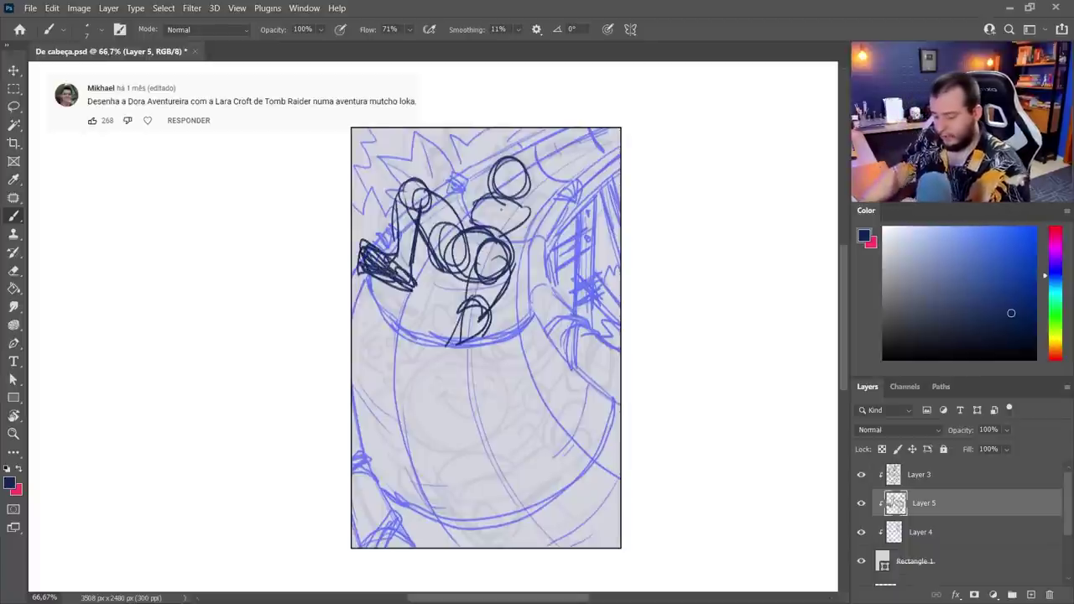
# - Refine the upper figure's torso, add its raised hand, and scale the figure to 90.94%, moved slightly to the right
pyautogui.moveTo(525, 200); pyautogui.dragTo(472, 222)
pyautogui.moveTo(475, 155)
pyautogui.mouseDown()
pyautogui.moveTo(456, 164)
pyautogui.moveTo(468, 171)
pyautogui.mouseUp()
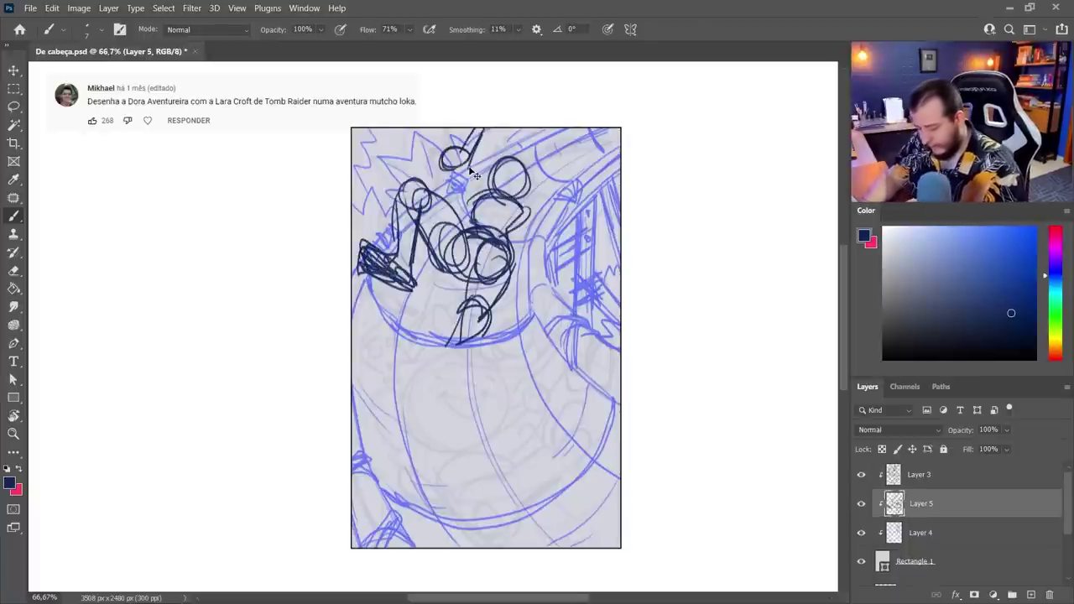
pyautogui.hotkey('ctrl', 't')
pyautogui.moveTo(532, 116); pyautogui.dragTo(520, 137)
pyautogui.moveTo(502, 176); pyautogui.dragTo(519, 170)
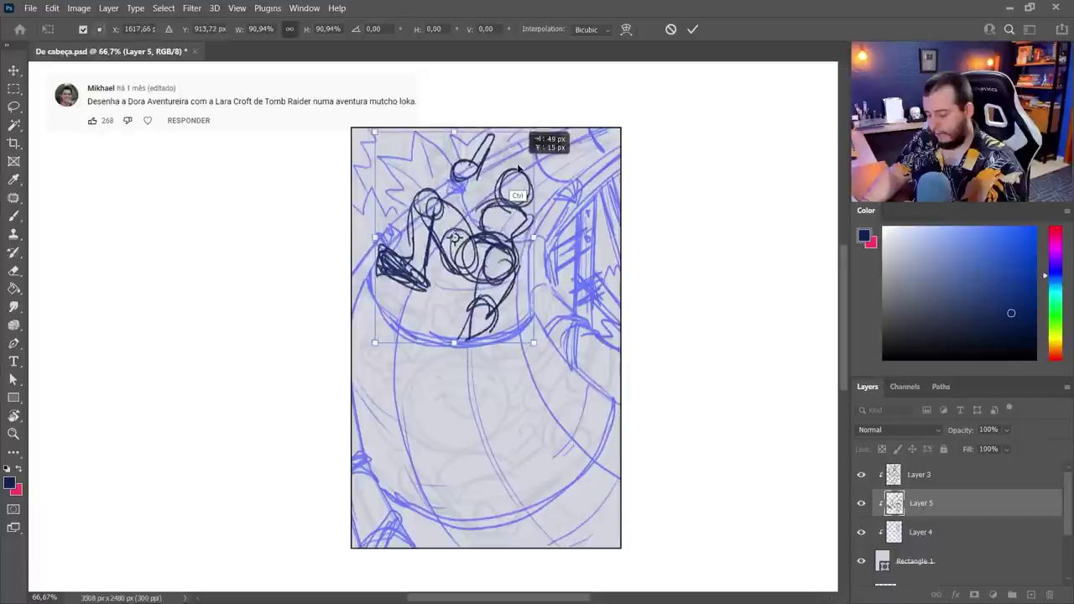
pyautogui.click(693, 31)
# - Draw guide lines on the upper figure's face and sketch its arms and shoulders around the torso
pyautogui.moveTo(504, 192); pyautogui.dragTo(506, 204)
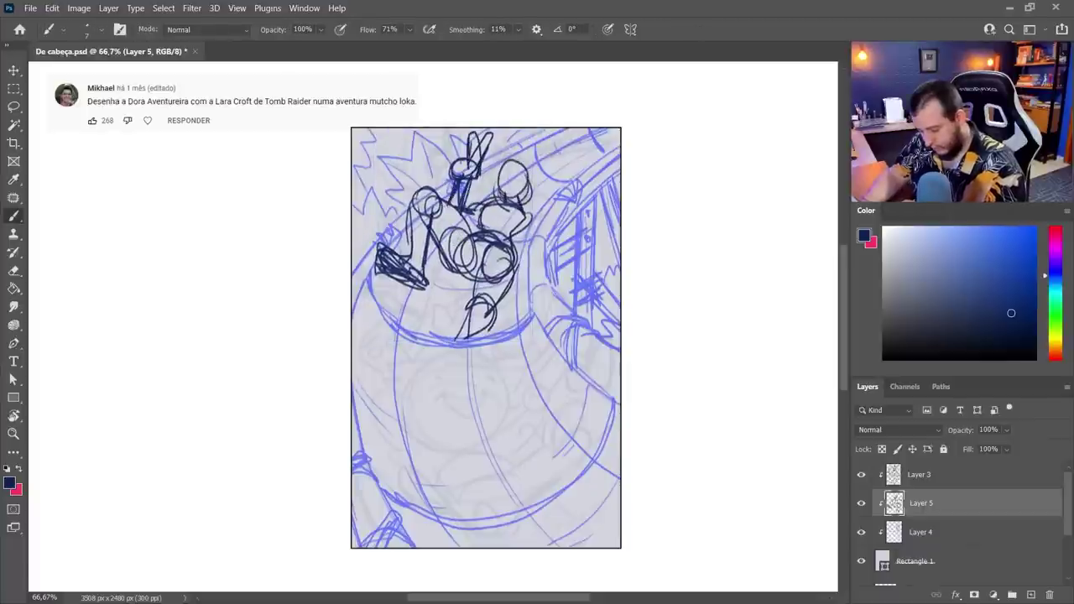
pyautogui.moveTo(512, 160); pyautogui.dragTo(509, 205)
pyautogui.moveTo(457, 225); pyautogui.dragTo(537, 217)
pyautogui.moveTo(502, 253); pyautogui.dragTo(532, 216)
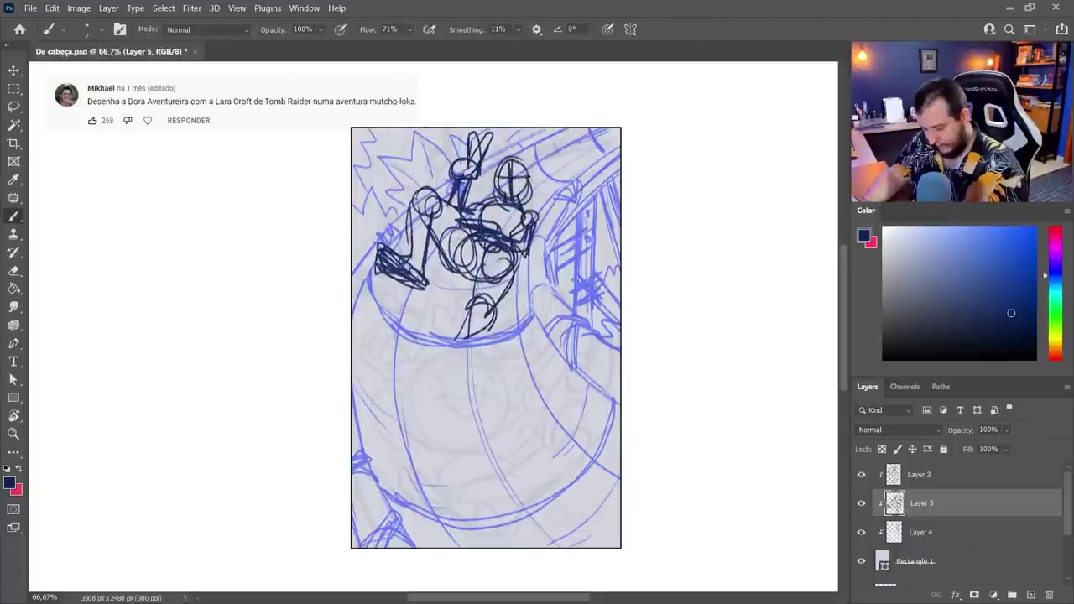
# - Erase the upper figure's old left leg and redraw both legs with new knees and a pointed left foot
pyautogui.moveTo(472, 267); pyautogui.dragTo(467, 303)
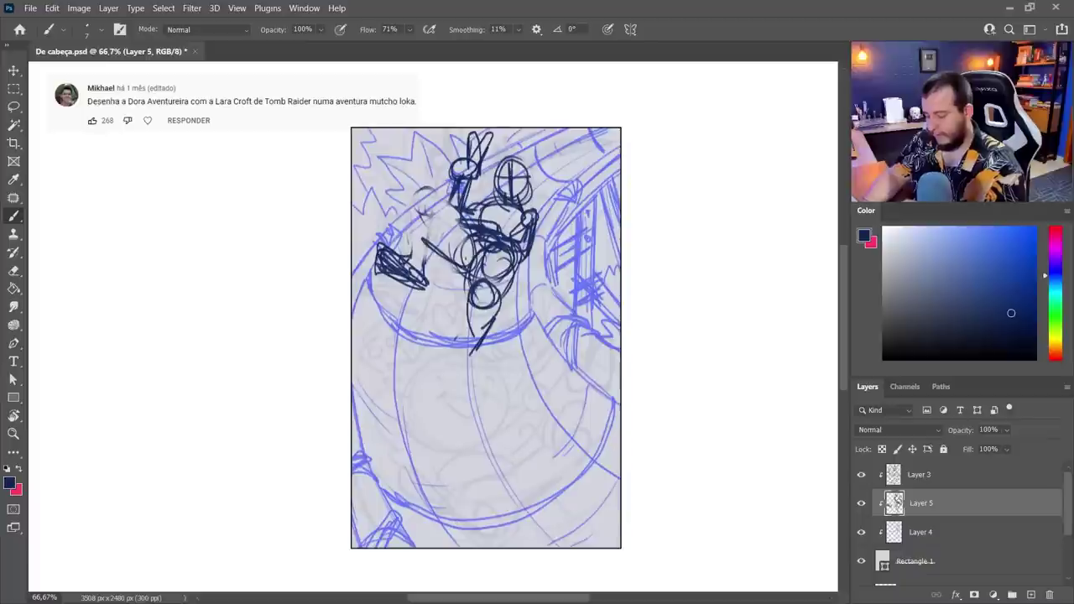
pyautogui.moveTo(413, 201)
pyautogui.mouseDown()
pyautogui.moveTo(465, 223)
pyautogui.moveTo(415, 204)
pyautogui.mouseUp()
pyautogui.moveTo(419, 220)
pyautogui.mouseDown()
pyautogui.moveTo(412, 276)
pyautogui.moveTo(425, 286)
pyautogui.mouseUp()
pyautogui.press('e')
pyautogui.press('b')
pyautogui.moveTo(401, 213); pyautogui.dragTo(403, 248)
pyautogui.moveTo(415, 252); pyautogui.dragTo(421, 293)
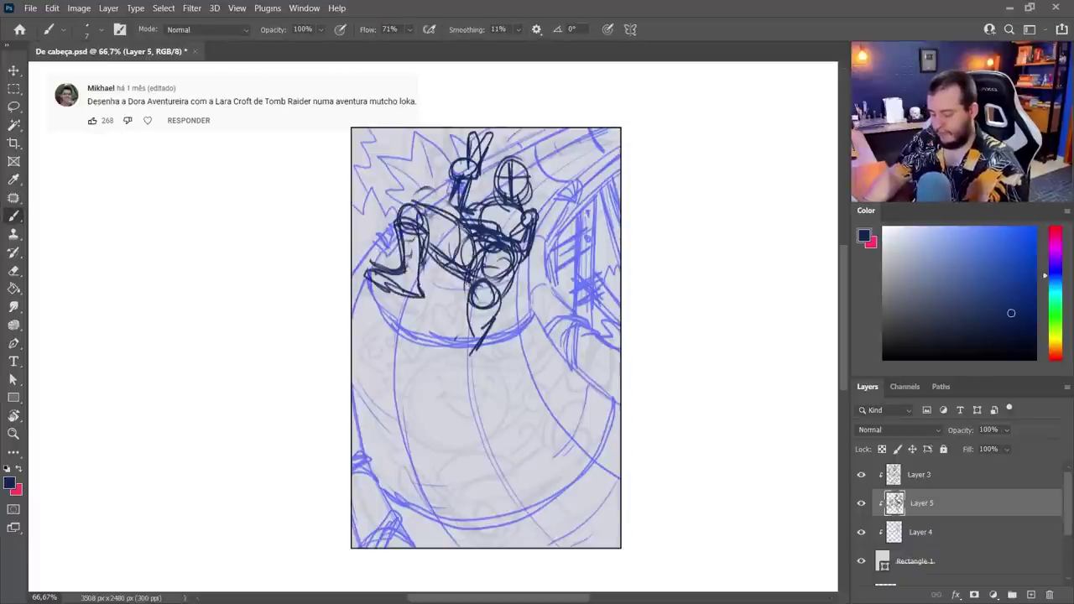
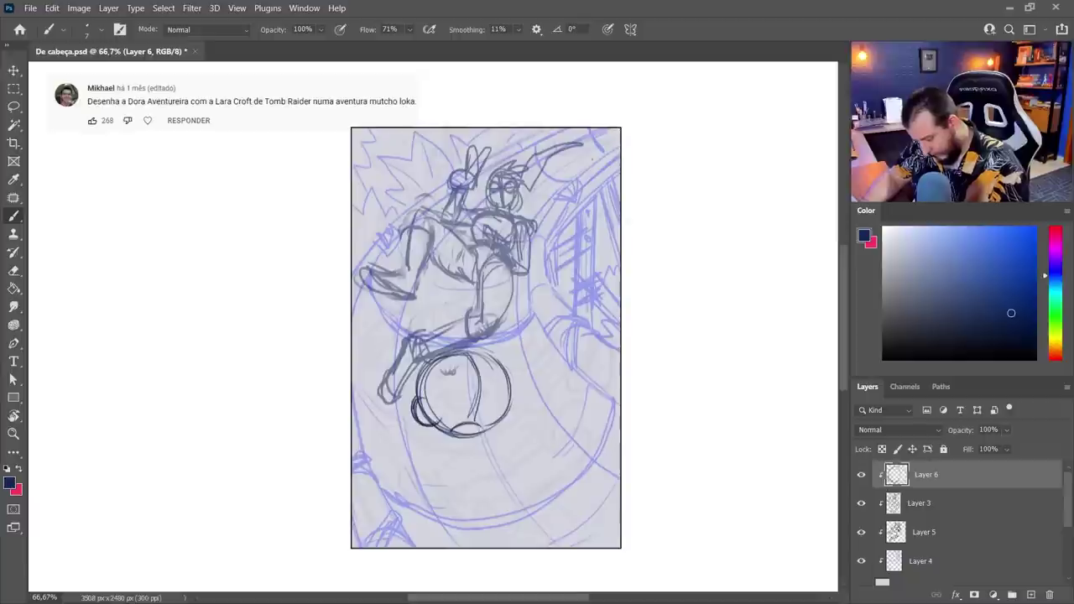
# - Add the lower figure's second ear, closed smiling eyes with thick lids, and the first hair locks around the round head
pyautogui.moveTo(513, 424); pyautogui.dragTo(503, 374)
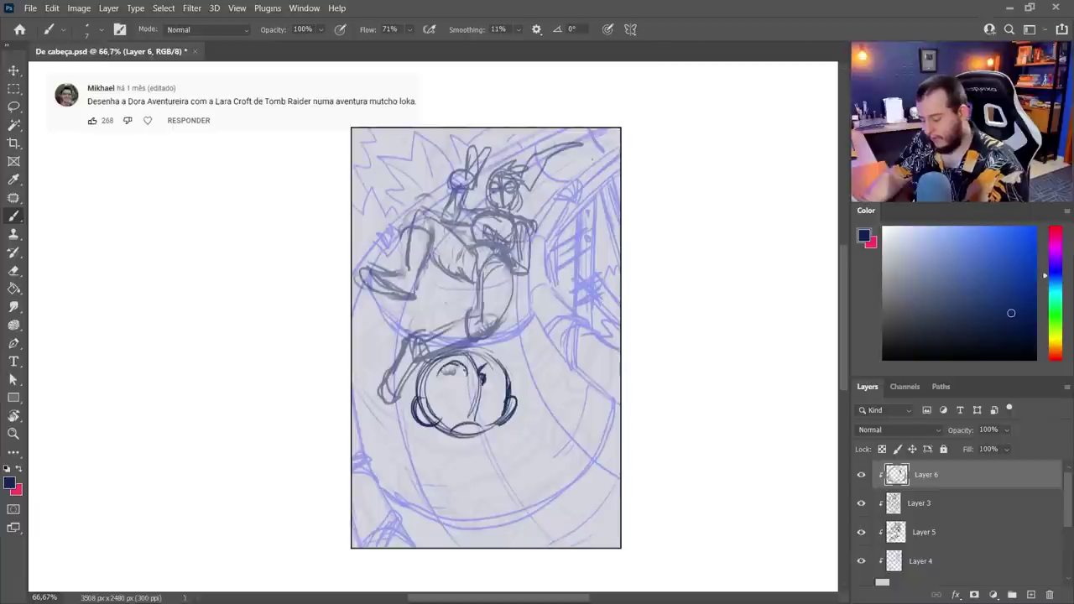
pyautogui.moveTo(437, 375); pyautogui.dragTo(467, 372)
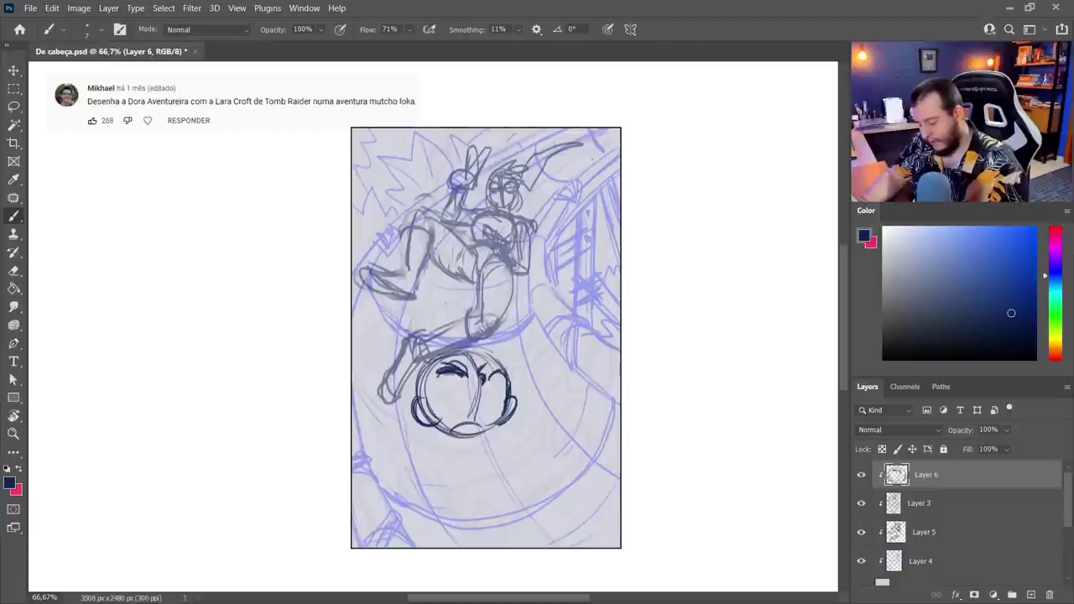
pyautogui.moveTo(457, 353)
pyautogui.mouseDown()
pyautogui.moveTo(475, 324)
pyautogui.moveTo(495, 334)
pyautogui.mouseUp()
pyautogui.moveTo(483, 336); pyautogui.dragTo(506, 360)
pyautogui.moveTo(436, 356); pyautogui.dragTo(392, 409)
pyautogui.moveTo(500, 361); pyautogui.dragTo(525, 394)
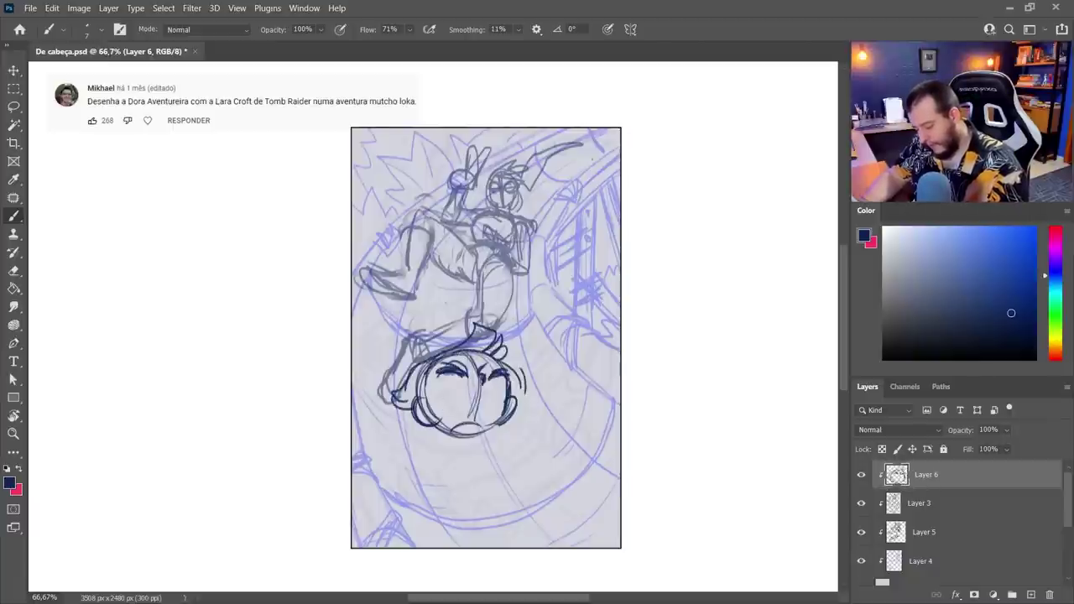
# - Build up the lower figure's bobbed hair on both sides and sketch a wide smile and a heavier jawline
pyautogui.moveTo(430, 362)
pyautogui.mouseDown()
pyautogui.moveTo(439, 401)
pyautogui.moveTo(449, 349)
pyautogui.mouseUp()
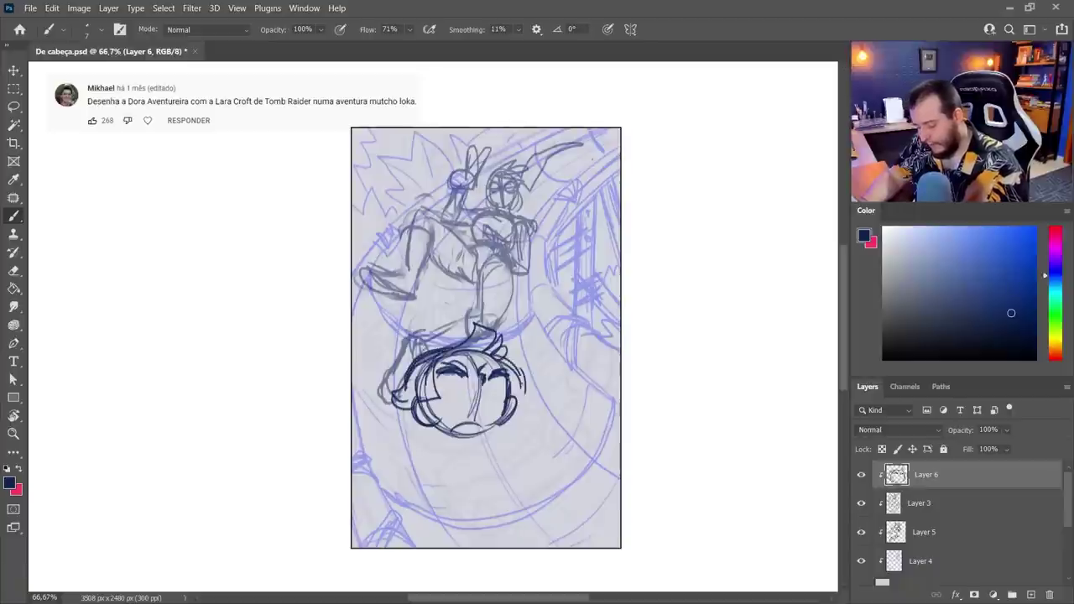
pyautogui.moveTo(520, 376); pyautogui.dragTo(526, 398)
pyautogui.moveTo(451, 386); pyautogui.dragTo(495, 390)
pyautogui.moveTo(433, 416)
pyautogui.mouseDown()
pyautogui.moveTo(497, 431)
pyautogui.moveTo(429, 424)
pyautogui.mouseUp()
pyautogui.moveTo(441, 414); pyautogui.dragTo(472, 482)
pyautogui.moveTo(458, 433); pyautogui.dragTo(523, 453)
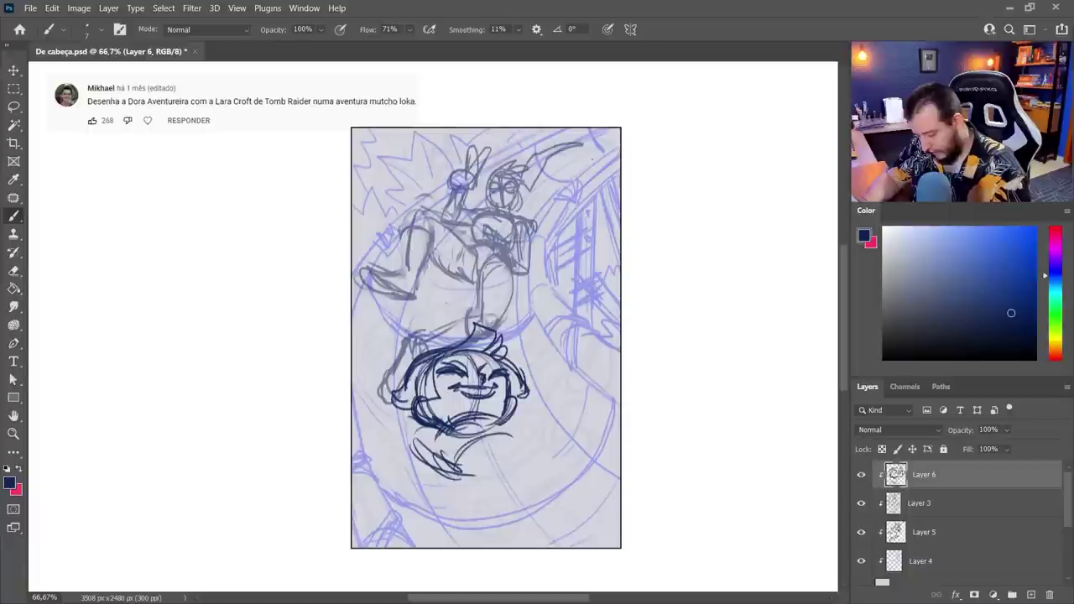
pyautogui.moveTo(453, 459); pyautogui.dragTo(490, 522)
pyautogui.moveTo(460, 480)
pyautogui.mouseDown()
pyautogui.moveTo(495, 498)
pyautogui.moveTo(490, 527)
pyautogui.moveTo(463, 520)
pyautogui.moveTo(466, 473)
pyautogui.moveTo(472, 525)
pyautogui.moveTo(485, 525)
pyautogui.mouseUp()
pyautogui.press('e')
pyautogui.press('b')
pyautogui.press('e')
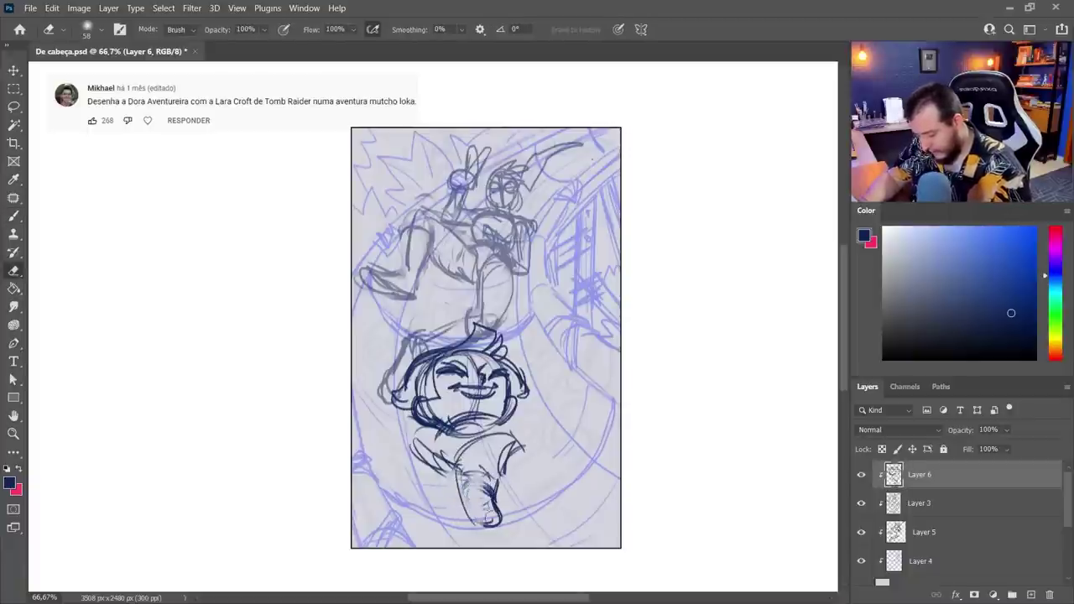
pyautogui.press('b')
pyautogui.press('e')
pyautogui.moveTo(440, 434)
pyautogui.mouseDown()
pyautogui.moveTo(484, 428)
pyautogui.moveTo(436, 424)
pyautogui.moveTo(499, 421)
pyautogui.mouseUp()
pyautogui.press('b')
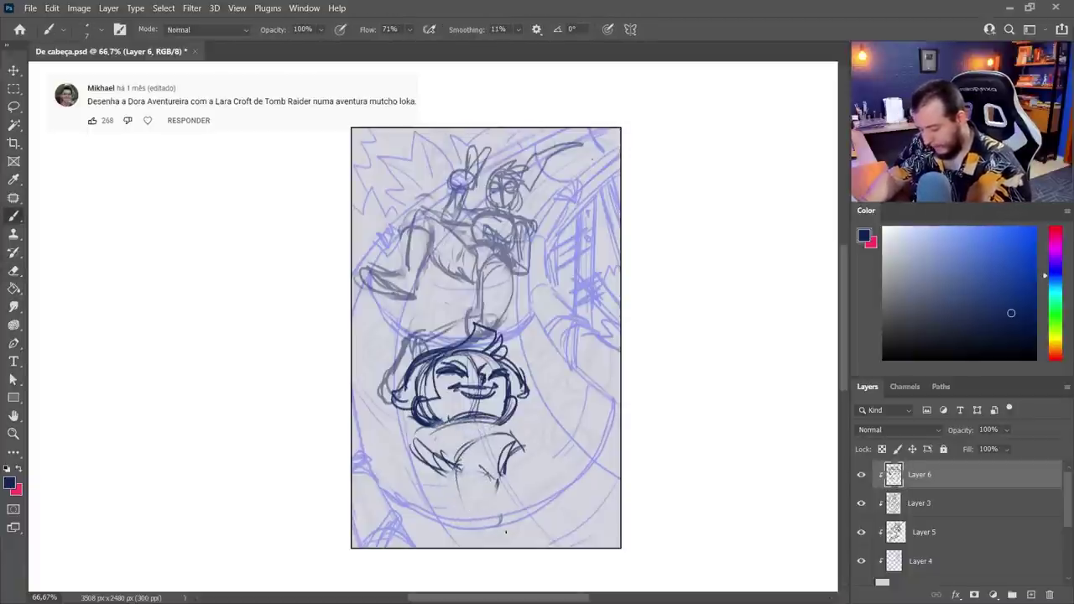
# - Sketch the lower figure's torso below the head, with one bent leg and the other thigh stretched out to the side
pyautogui.moveTo(463, 436)
pyautogui.mouseDown()
pyautogui.moveTo(426, 488)
pyautogui.moveTo(504, 521)
pyautogui.mouseUp()
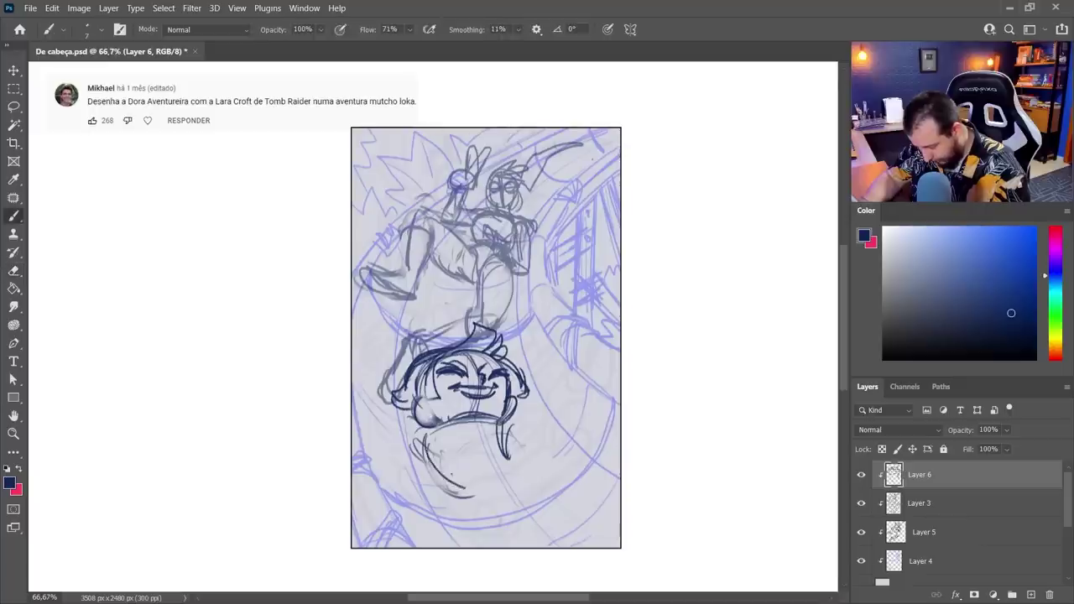
pyautogui.moveTo(508, 457); pyautogui.dragTo(554, 438)
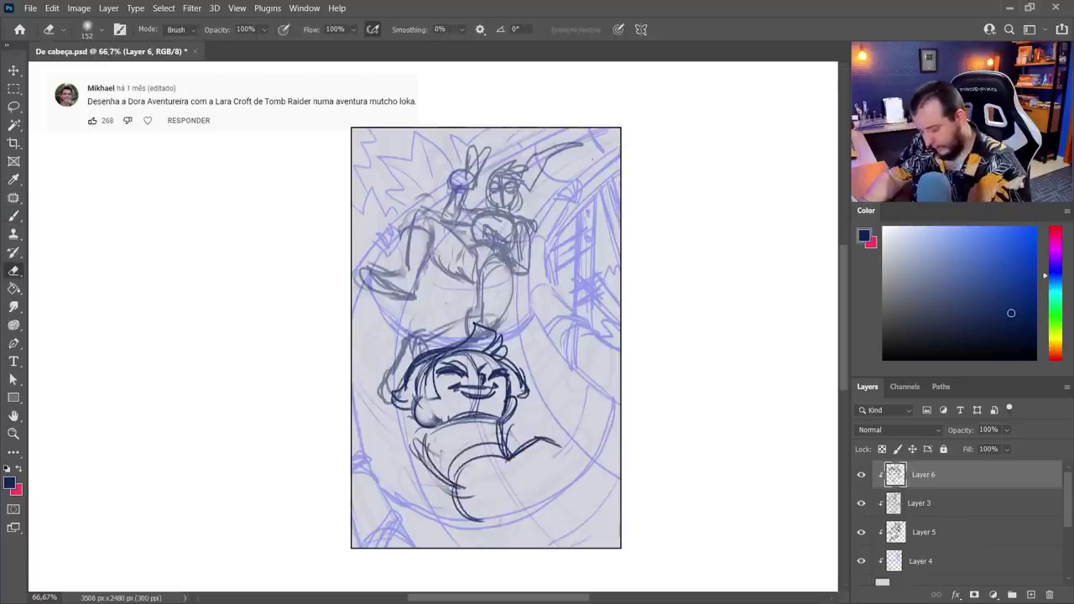
pyautogui.moveTo(515, 480); pyautogui.dragTo(564, 457)
pyautogui.moveTo(460, 475)
pyautogui.mouseDown()
pyautogui.moveTo(481, 521)
pyautogui.moveTo(564, 457)
pyautogui.mouseUp()
pyautogui.press('e')
pyautogui.press('b')
# - Draw the lower figure's raised arm with an open hand on the left and finish both legs with cuffs and rounded shoes
pyautogui.moveTo(388, 405); pyautogui.dragTo(453, 482)
pyautogui.moveTo(378, 361); pyautogui.dragTo(389, 361)
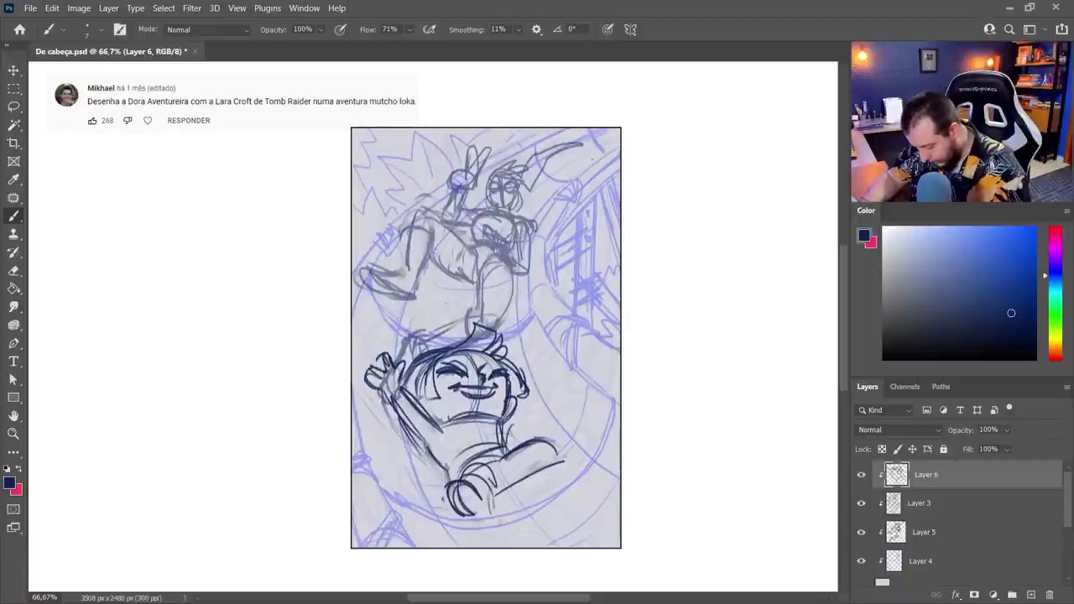
pyautogui.moveTo(445, 488); pyautogui.dragTo(482, 532)
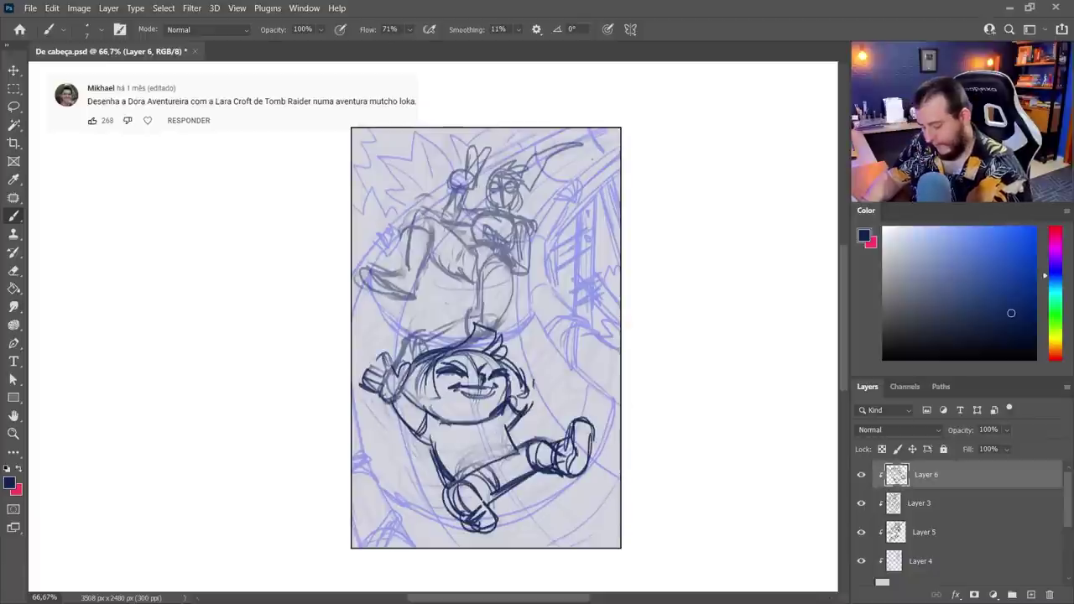
# - Add the lower figure's other raised arm with a pointing finger, an open toothy grin, and a fuller fringe on top
pyautogui.moveTo(535, 397)
pyautogui.mouseDown()
pyautogui.moveTo(537, 353)
pyautogui.moveTo(520, 352)
pyautogui.mouseUp()
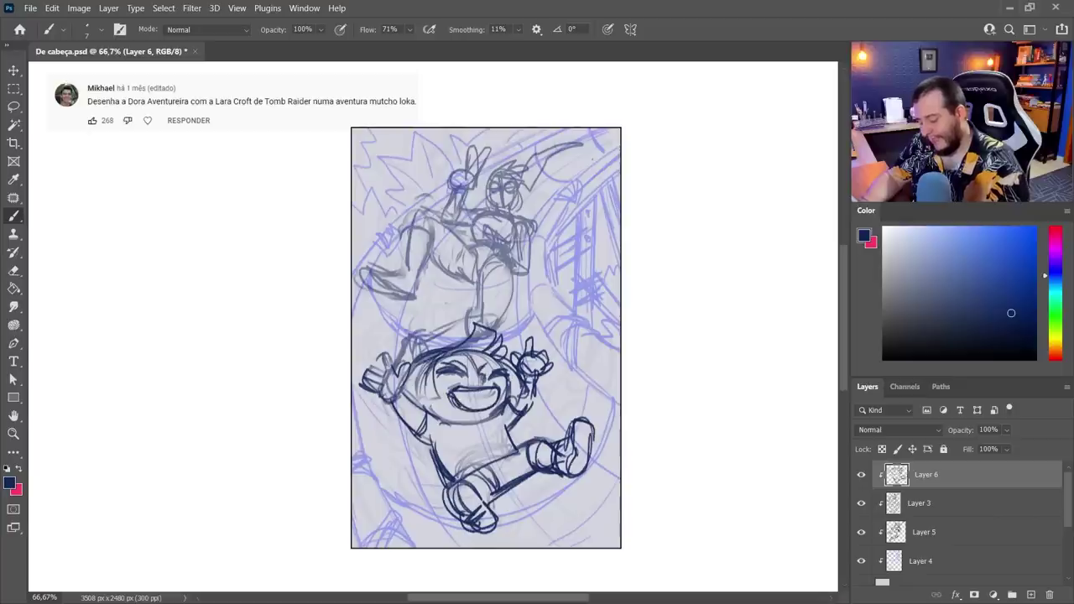
pyautogui.moveTo(458, 401); pyautogui.dragTo(468, 399)
pyautogui.moveTo(429, 347); pyautogui.dragTo(502, 329)
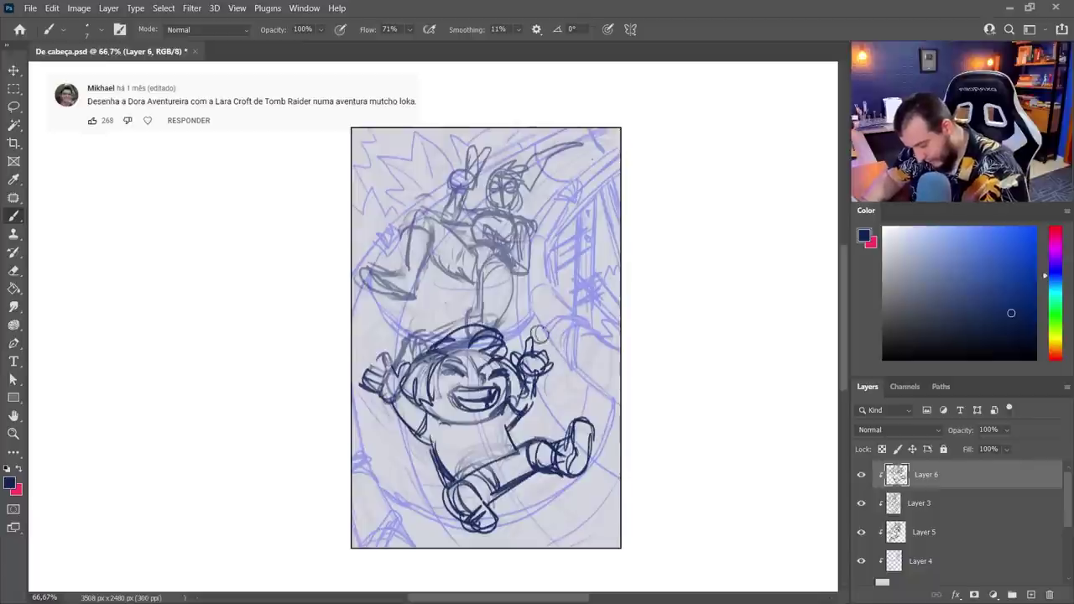
# - Sketch a small monkey's head beside the pointing hand, with round wide eyes, a spiky hair tuft and a worried mouth
pyautogui.moveTo(549, 329)
pyautogui.mouseDown()
pyautogui.moveTo(561, 325)
pyautogui.moveTo(553, 337)
pyautogui.mouseUp()
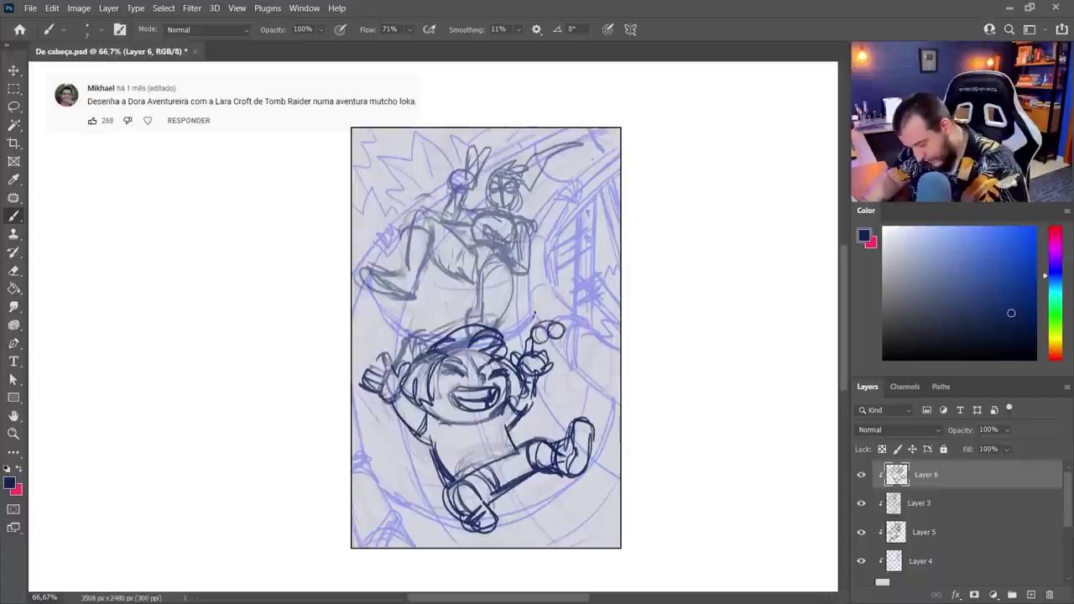
pyautogui.press('e')
pyautogui.moveTo(541, 301)
pyautogui.mouseDown()
pyautogui.moveTo(537, 317)
pyautogui.moveTo(561, 298)
pyautogui.mouseUp()
pyautogui.press('b')
pyautogui.moveTo(535, 313); pyautogui.dragTo(530, 338)
pyautogui.moveTo(561, 336); pyautogui.dragTo(571, 348)
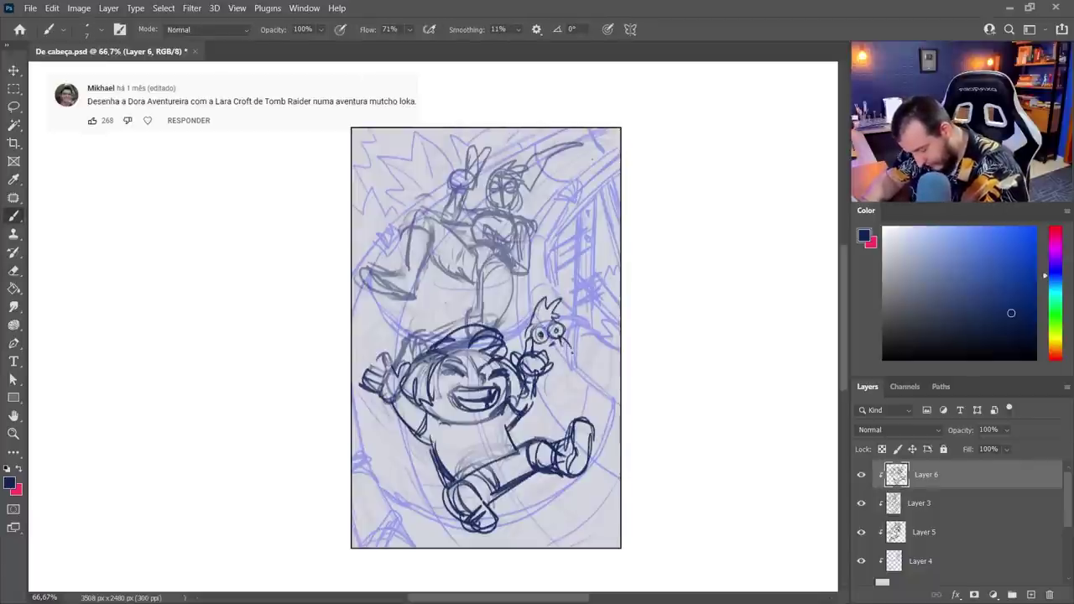
pyautogui.hotkey('ctrl', 'z')
pyautogui.hotkey('ctrl', 'z')
pyautogui.hotkey('ctrl', 'z')
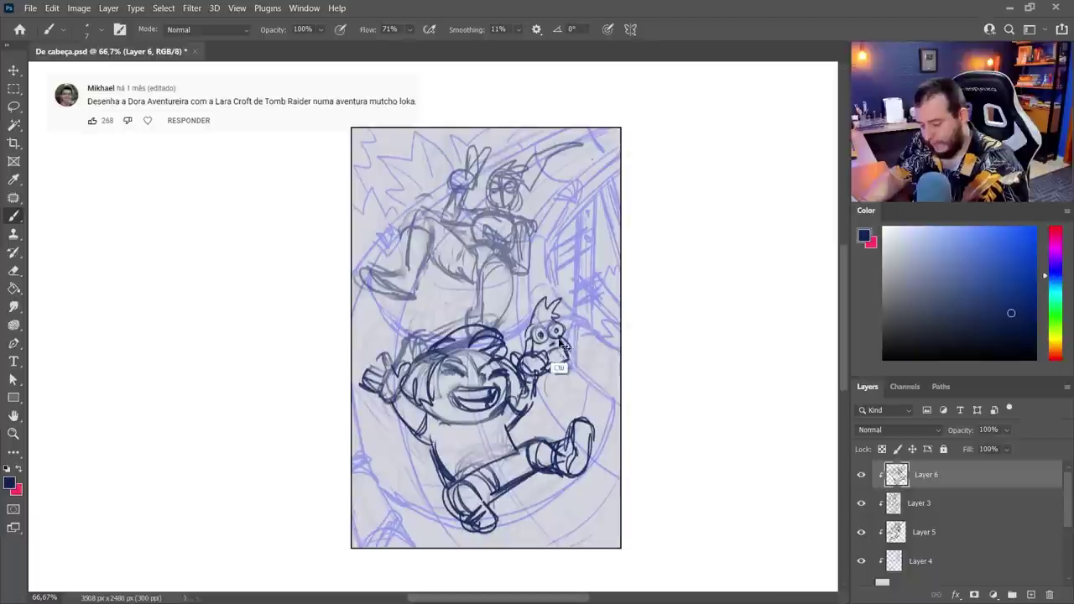
pyautogui.press('e')
pyautogui.press('b')
# - Draw the monkey's slim torso, bent legs with boots, and two raised arms with spread fingers behind the lower figure
pyautogui.moveTo(539, 334)
pyautogui.mouseDown()
pyautogui.moveTo(538, 351)
pyautogui.moveTo(570, 388)
pyautogui.moveTo(599, 388)
pyautogui.moveTo(609, 401)
pyautogui.moveTo(561, 438)
pyautogui.mouseUp()
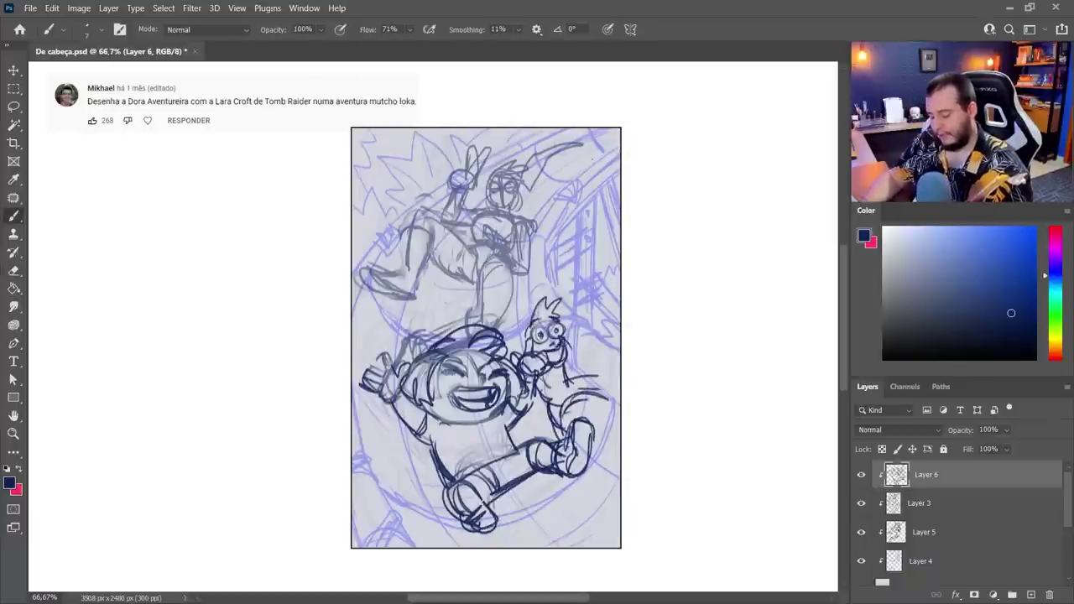
pyautogui.moveTo(569, 365); pyautogui.dragTo(587, 329)
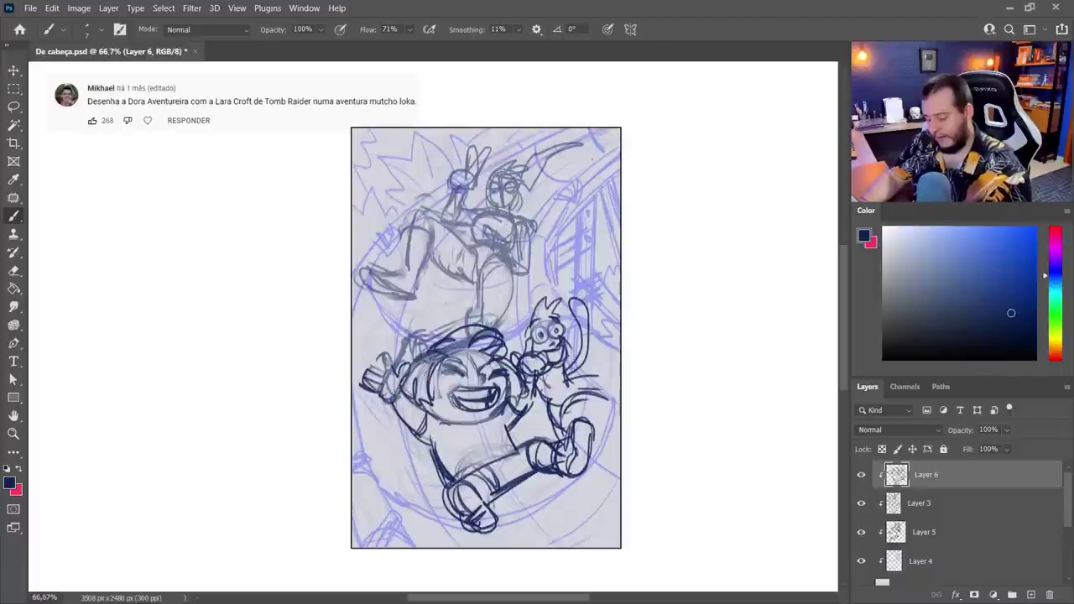
pyautogui.hotkey('ctrl', 'z')
pyautogui.moveTo(547, 398); pyautogui.dragTo(561, 428)
pyautogui.moveTo(559, 403); pyautogui.dragTo(571, 433)
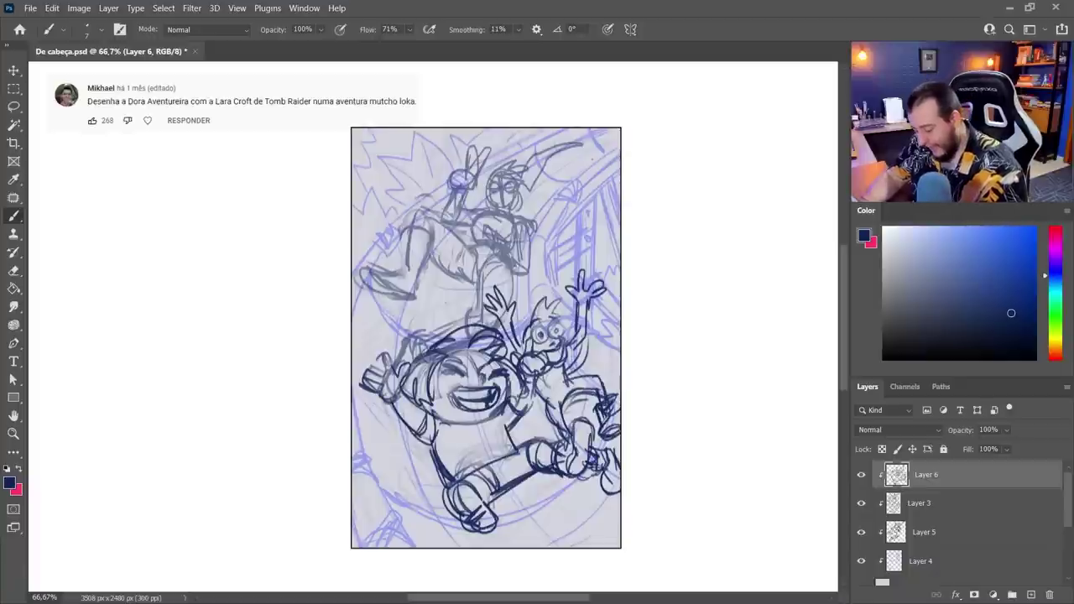
# - Add a backpack with shoulder straps to the lower figure and a rolled map with a face above the open hand
pyautogui.moveTo(449, 435); pyautogui.dragTo(439, 458)
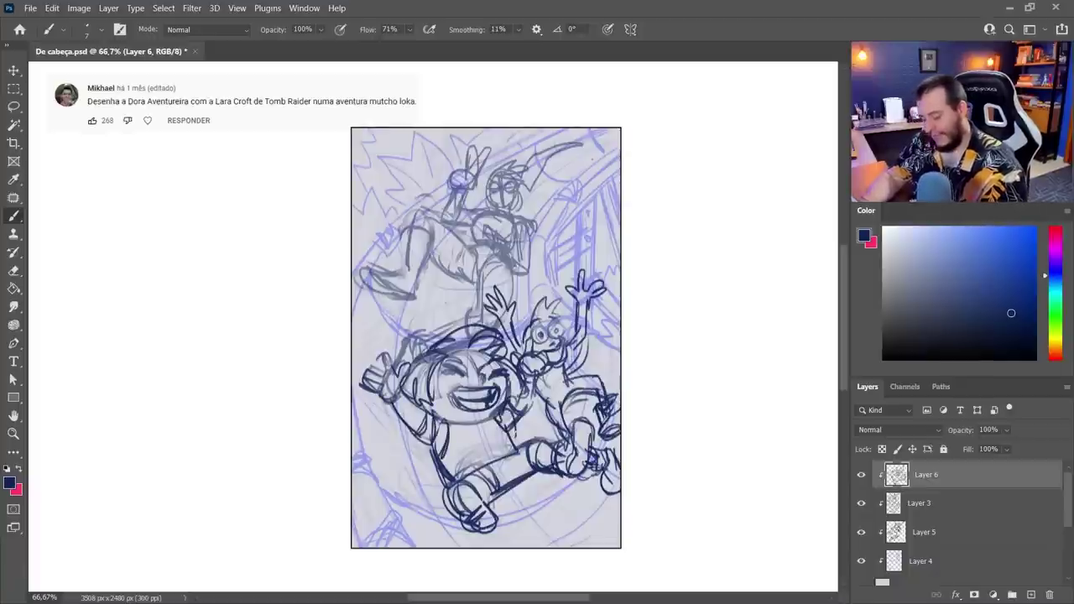
pyautogui.moveTo(403, 426); pyautogui.dragTo(442, 478)
pyautogui.moveTo(416, 439); pyautogui.dragTo(442, 476)
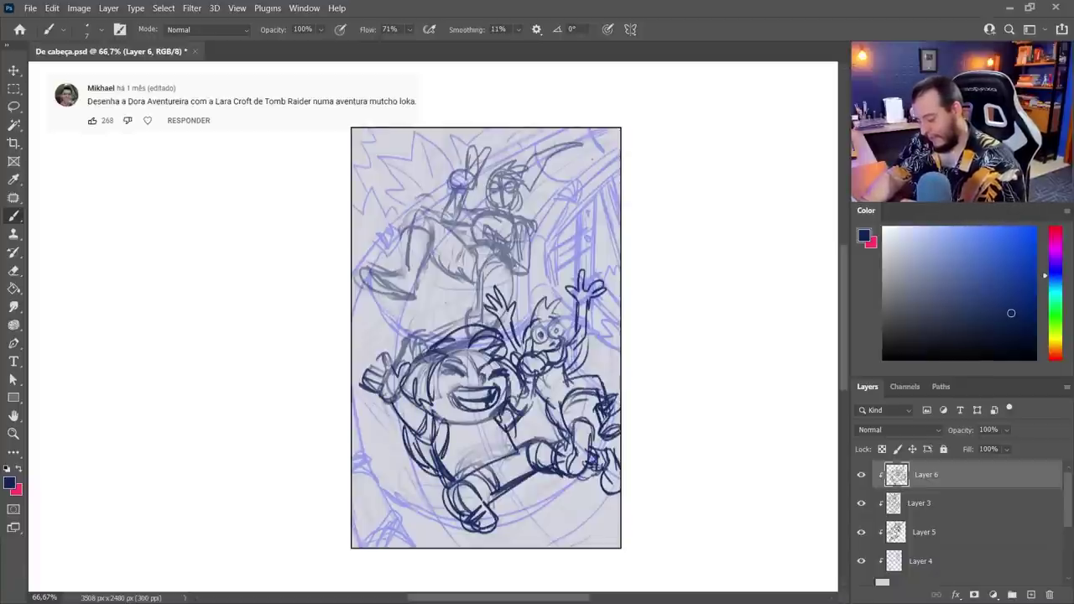
pyautogui.moveTo(384, 316); pyautogui.dragTo(362, 336)
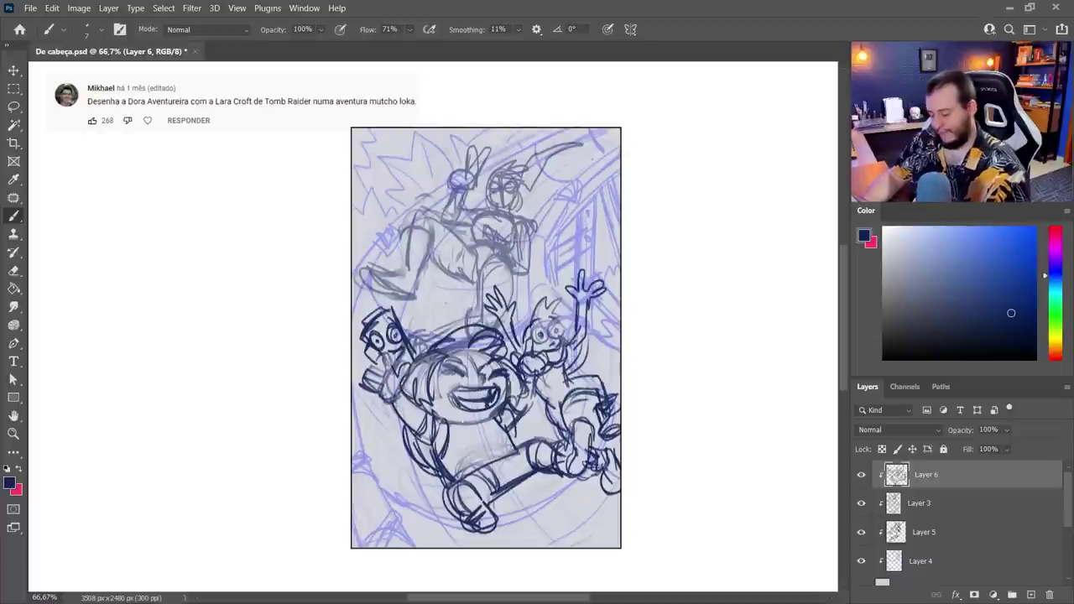
# - Detail the lower figure's shirt and front shoe, and add short motion lines beneath the body
pyautogui.moveTo(452, 425); pyautogui.dragTo(487, 418)
pyautogui.moveTo(459, 490)
pyautogui.mouseDown()
pyautogui.moveTo(466, 500)
pyautogui.moveTo(448, 518)
pyautogui.moveTo(480, 517)
pyautogui.moveTo(518, 471)
pyautogui.moveTo(517, 508)
pyautogui.mouseUp()
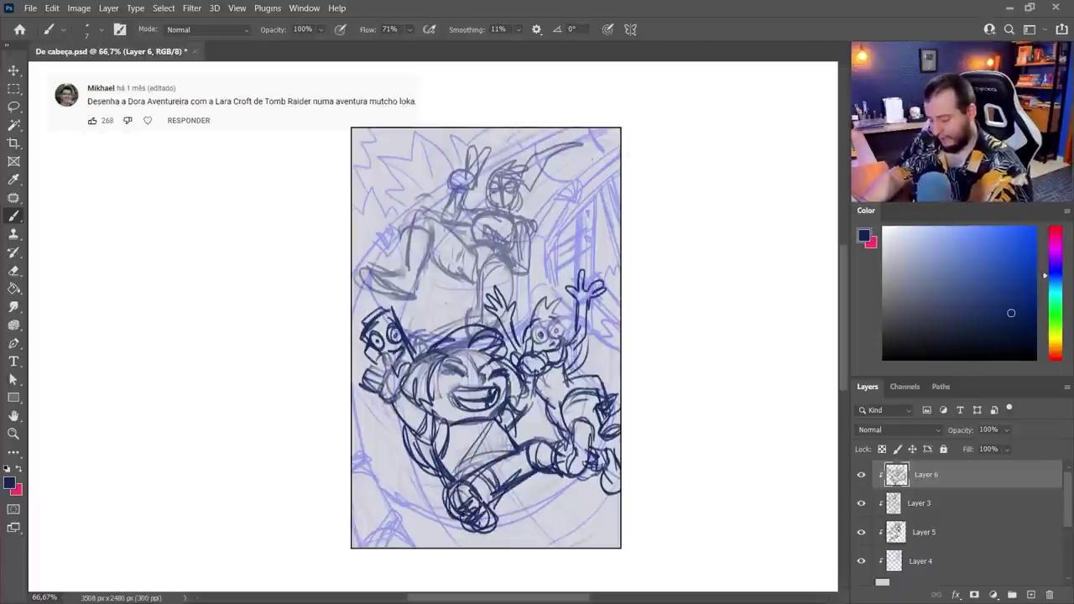
pyautogui.moveTo(400, 479); pyautogui.dragTo(422, 512)
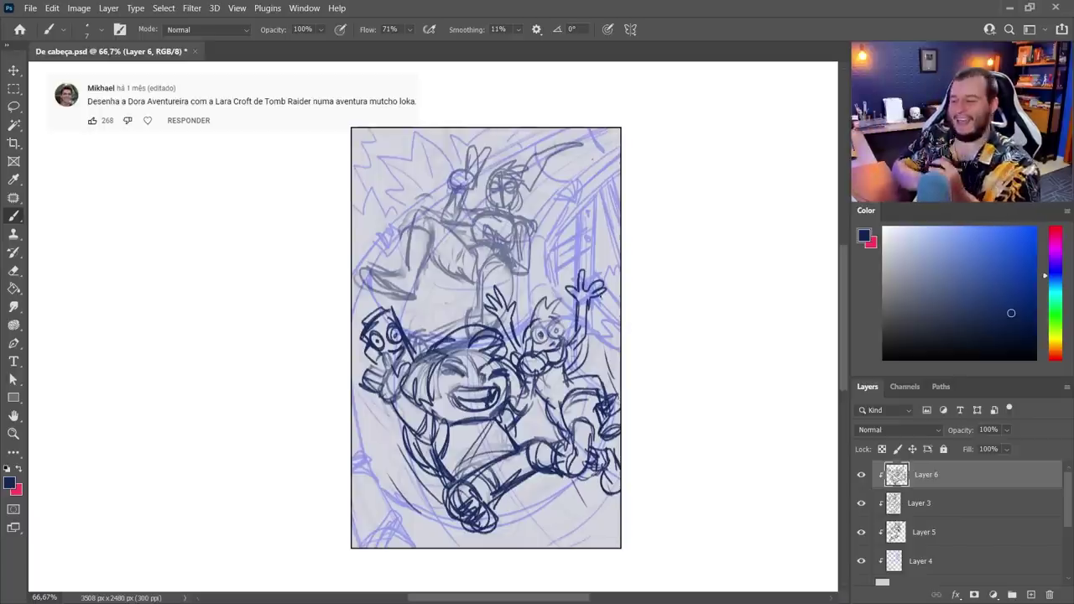
# - Select the monkey with the Lasso and try scaling it to 90.19% at a higher position
pyautogui.press('/')
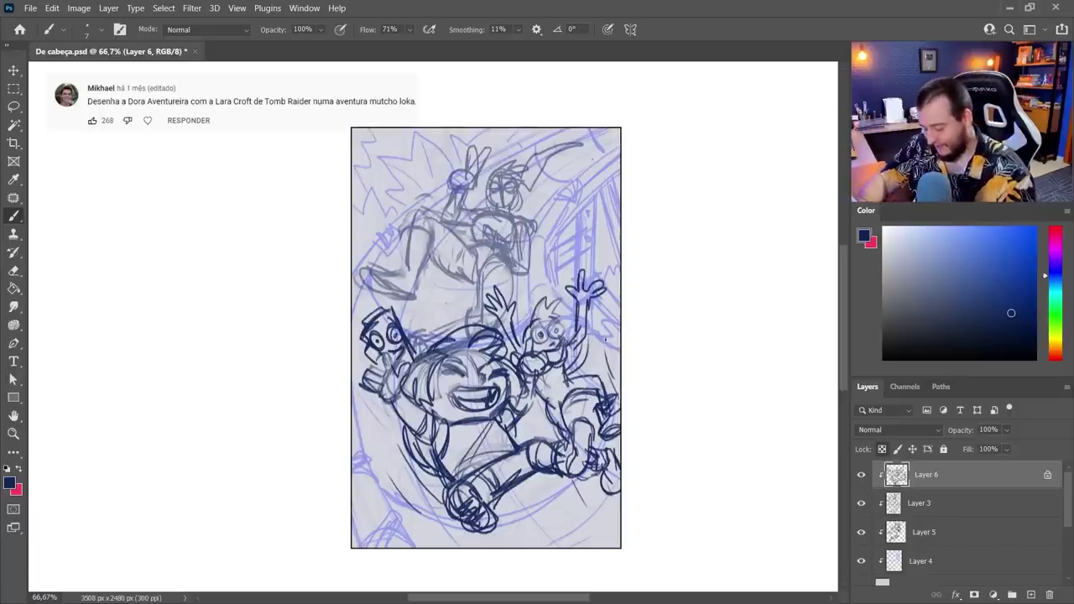
pyautogui.press('l')
pyautogui.moveTo(597, 270)
pyautogui.mouseDown()
pyautogui.moveTo(534, 304)
pyautogui.moveTo(514, 343)
pyautogui.moveTo(537, 359)
pyautogui.moveTo(541, 343)
pyautogui.moveTo(566, 445)
pyautogui.moveTo(601, 424)
pyautogui.moveTo(597, 495)
pyautogui.moveTo(633, 373)
pyautogui.moveTo(598, 277)
pyautogui.moveTo(638, 258)
pyautogui.moveTo(624, 278)
pyautogui.moveTo(630, 270)
pyautogui.mouseUp()
pyautogui.hotkey('ctrl', 't')
pyautogui.moveTo(597, 327)
pyautogui.mouseDown()
pyautogui.moveTo(589, 290)
pyautogui.moveTo(599, 281)
pyautogui.mouseUp()
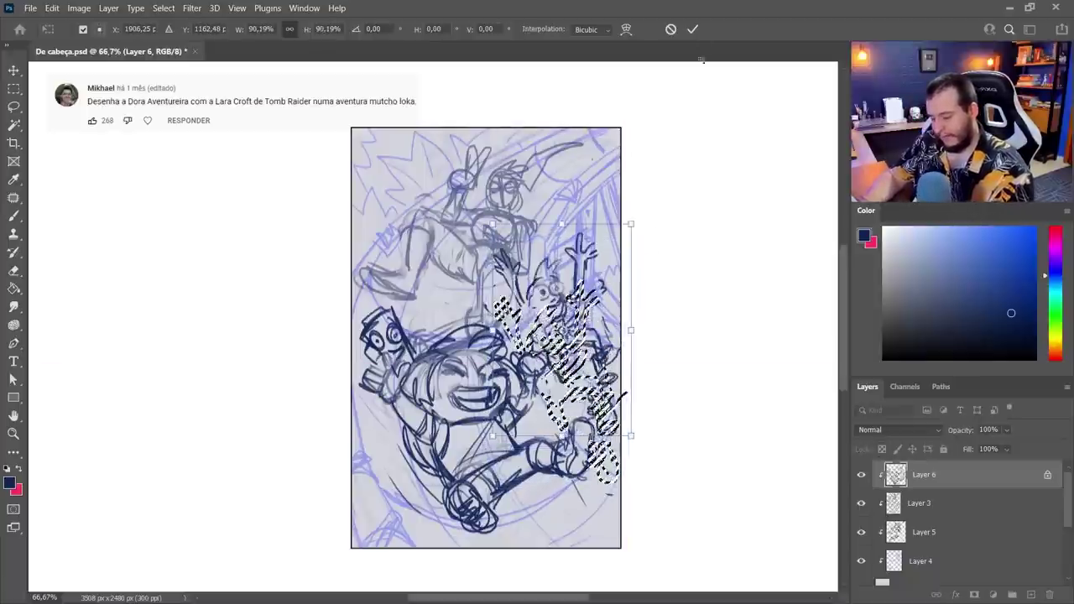
pyautogui.click(692, 28)
pyautogui.hotkey('ctrl', 'd')
pyautogui.hotkey('ctrl', 'z')
# - Move the selected monkey slightly up, scale it down, shift it closer to the lower figure, and clear the selection
pyautogui.press('v')
pyautogui.moveTo(586, 335); pyautogui.dragTo(579, 345)
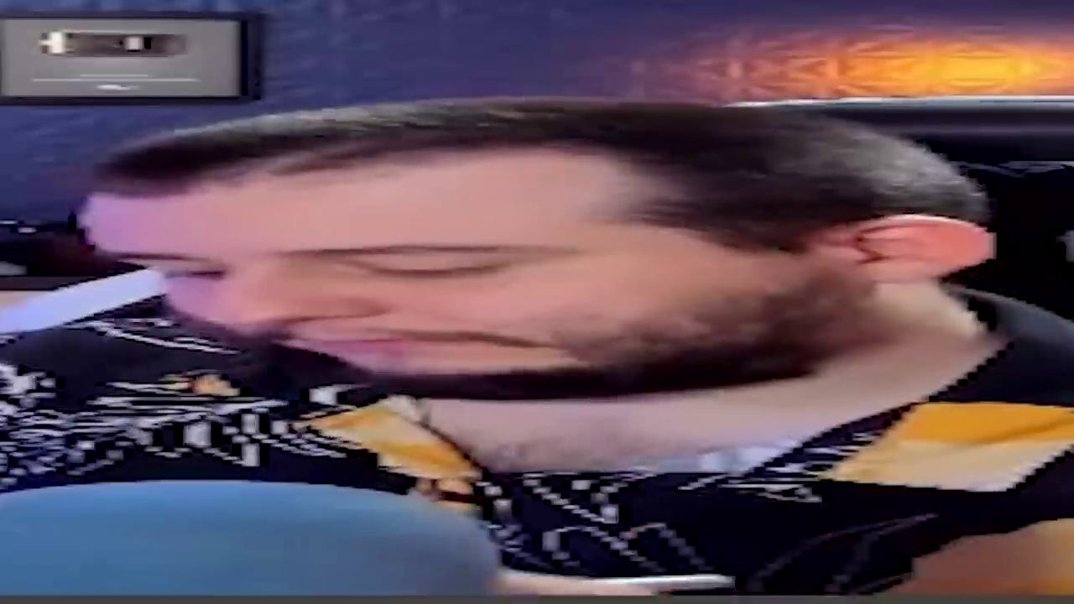
pyautogui.hotkey('ctrl', 't')
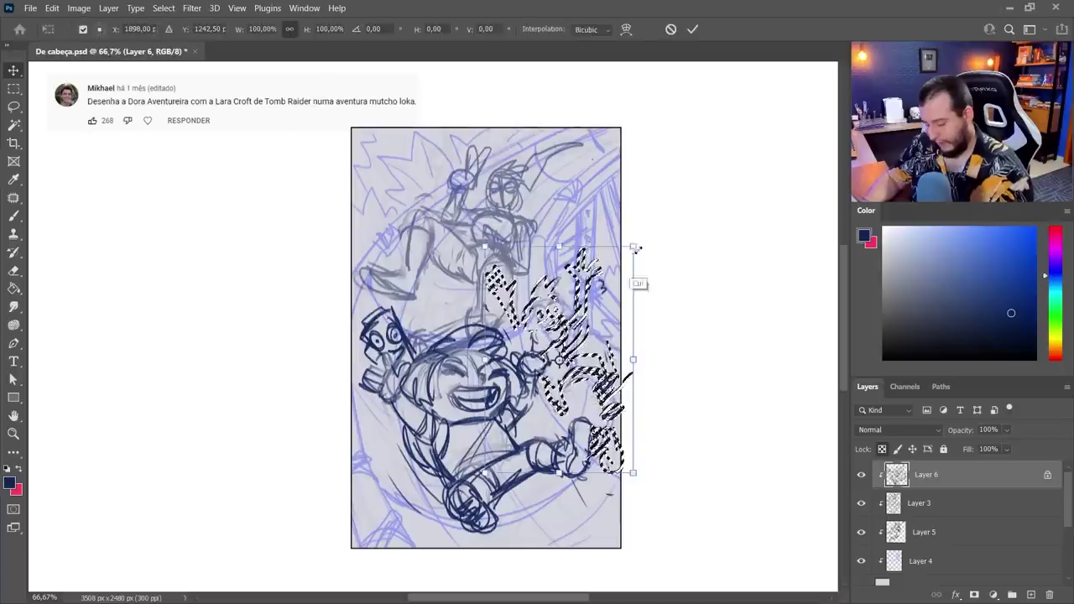
pyautogui.moveTo(635, 247); pyautogui.dragTo(621, 263)
pyautogui.moveTo(598, 304); pyautogui.dragTo(592, 299)
pyautogui.click(692, 29)
pyautogui.hotkey('ctrl', 'd')
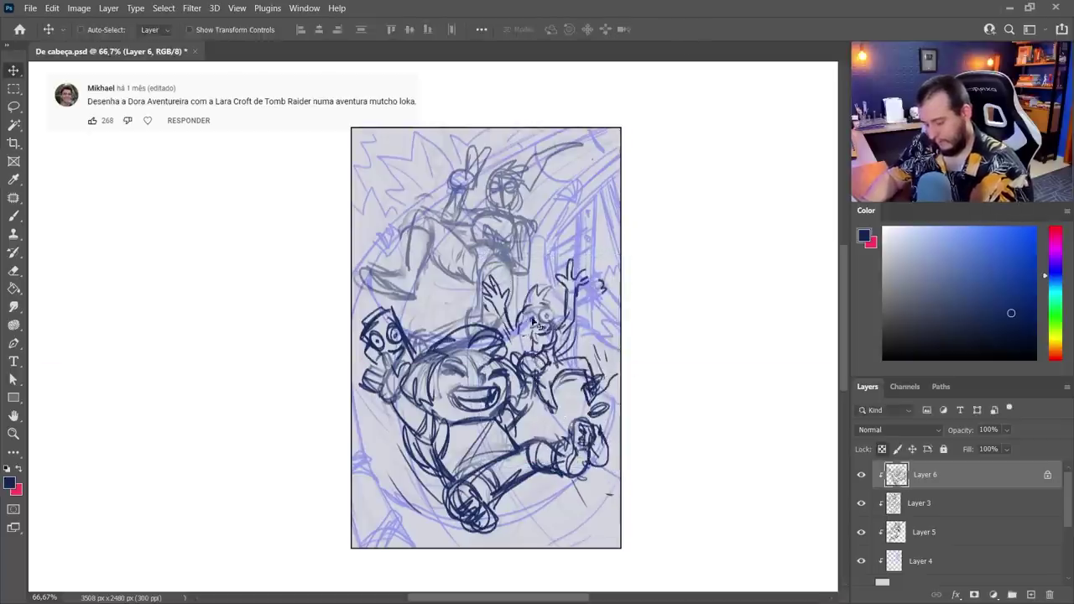
# - Unlock the layer's transparent pixels and redraw the missing lines of the monkey's lower body and legs
pyautogui.press('b')
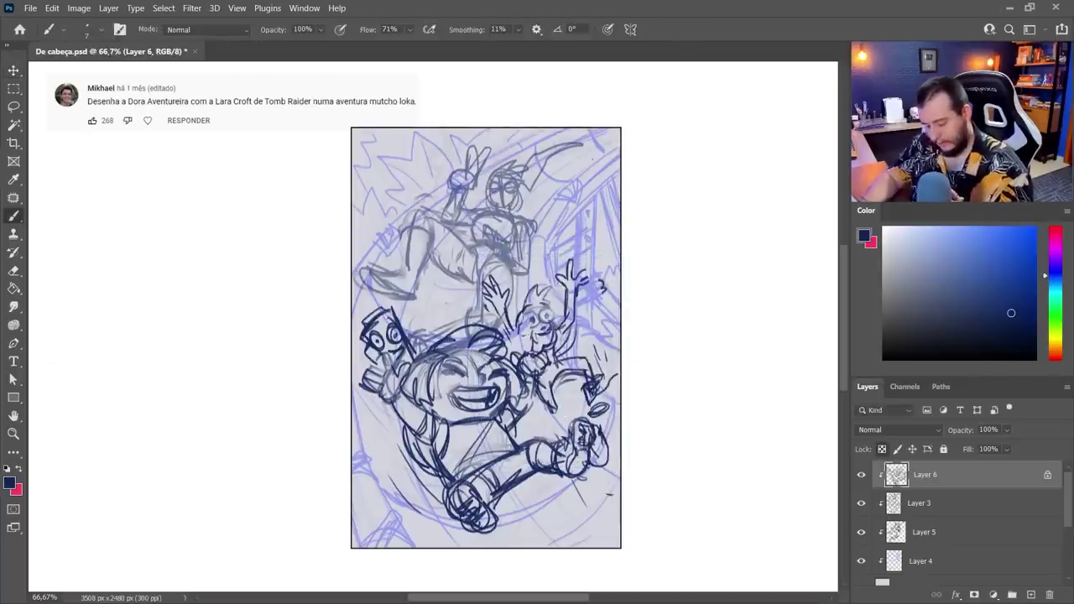
pyautogui.click(882, 450)
pyautogui.moveTo(542, 384); pyautogui.dragTo(561, 424)
pyautogui.moveTo(495, 320); pyautogui.dragTo(466, 304)
pyautogui.moveTo(462, 307); pyautogui.dragTo(487, 321)
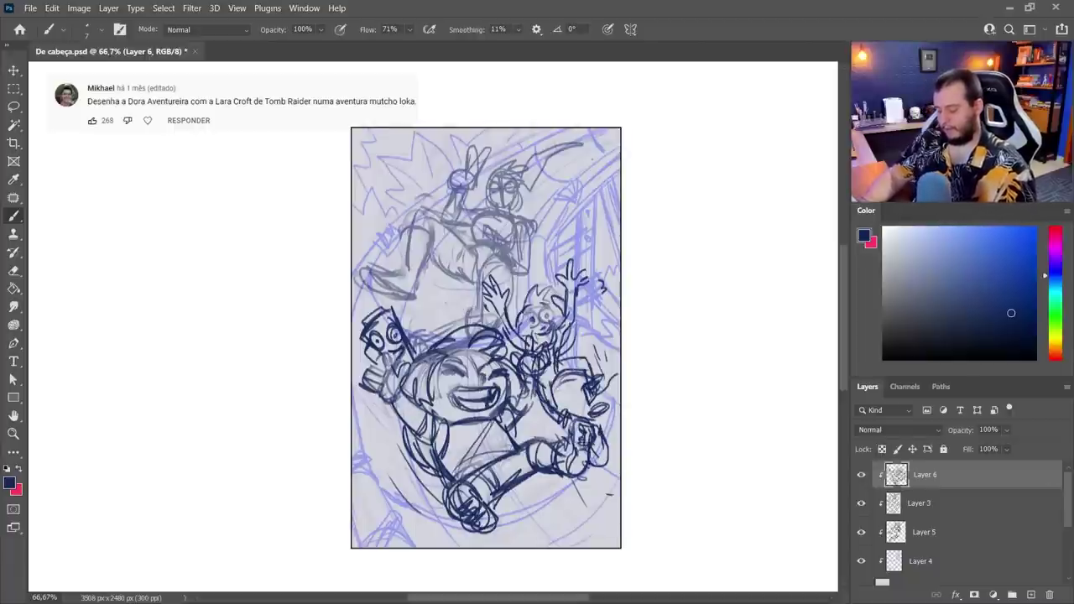
# - Lasso Dora with the map, distort them to about 105.8% width, 95.4% height and -7.9° rotation, and clear the selection
pyautogui.press('l')
pyautogui.moveTo(555, 438); pyautogui.dragTo(526, 433)
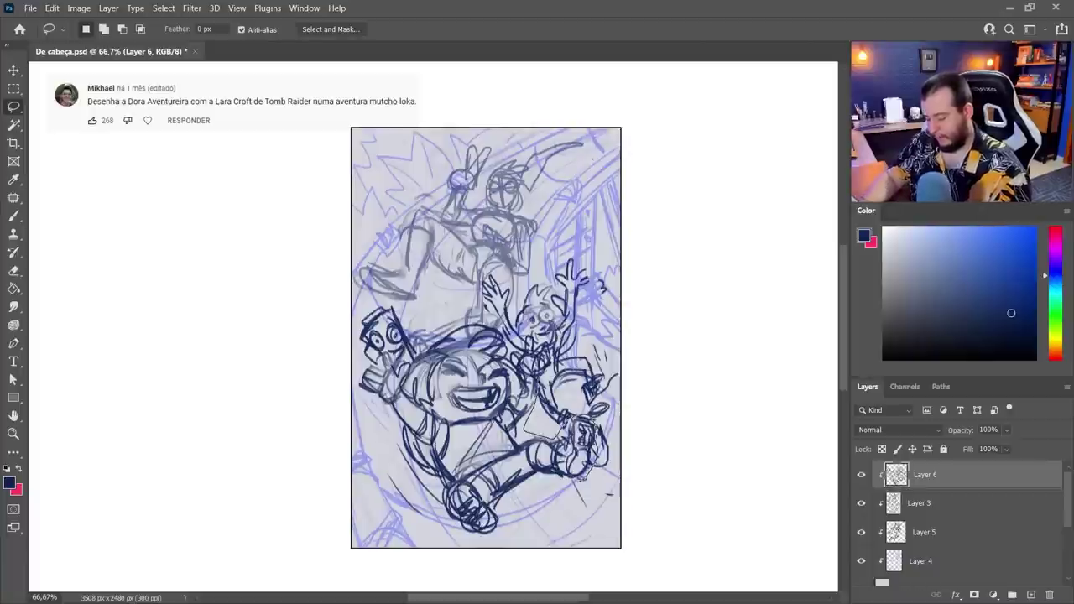
pyautogui.moveTo(458, 304)
pyautogui.mouseDown()
pyautogui.moveTo(335, 436)
pyautogui.moveTo(611, 479)
pyautogui.mouseUp()
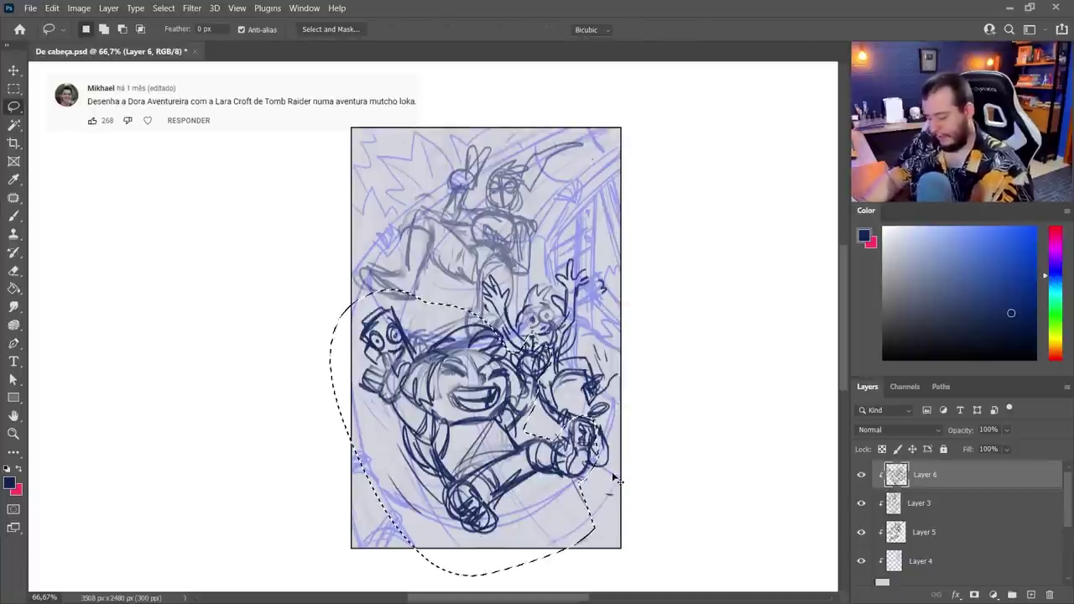
pyautogui.hotkey('ctrl', 't')
pyautogui.moveTo(612, 567); pyautogui.dragTo(628, 535)
pyautogui.moveTo(564, 517); pyautogui.dragTo(571, 511)
pyautogui.moveTo(319, 300); pyautogui.dragTo(341, 310)
pyautogui.moveTo(584, 269); pyautogui.dragTo(585, 267)
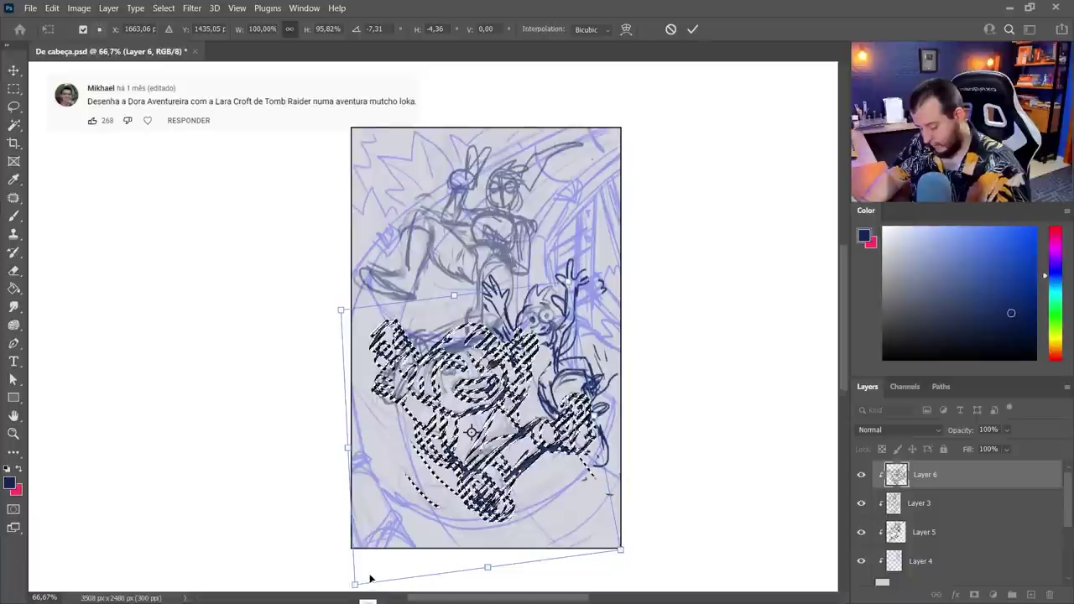
pyautogui.moveTo(355, 584)
pyautogui.mouseDown()
pyautogui.moveTo(336, 594)
pyautogui.moveTo(340, 584)
pyautogui.mouseUp()
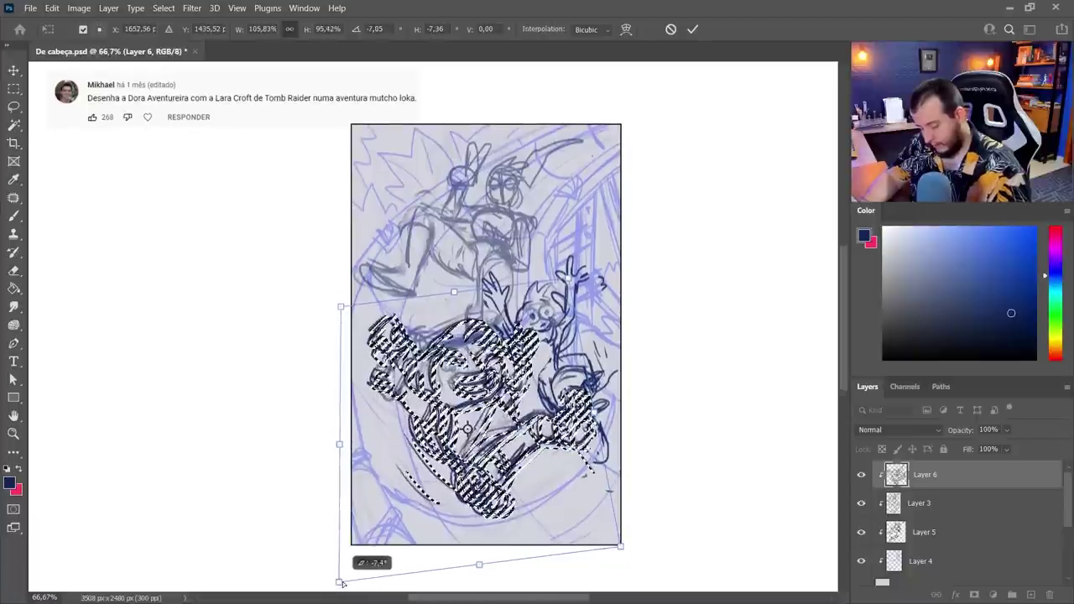
pyautogui.click(692, 31)
pyautogui.hotkey('ctrl', 'd')
# - Shift the sketch of Dora and the monkey slightly up and to the left, and adjust its overall size with Free Transform
pyautogui.press('v')
pyautogui.moveTo(524, 465); pyautogui.dragTo(515, 454)
pyautogui.hotkey('ctrl', 't')
pyautogui.moveTo(621, 542); pyautogui.dragTo(573, 481)
pyautogui.moveTo(605, 516); pyautogui.dragTo(608, 518)
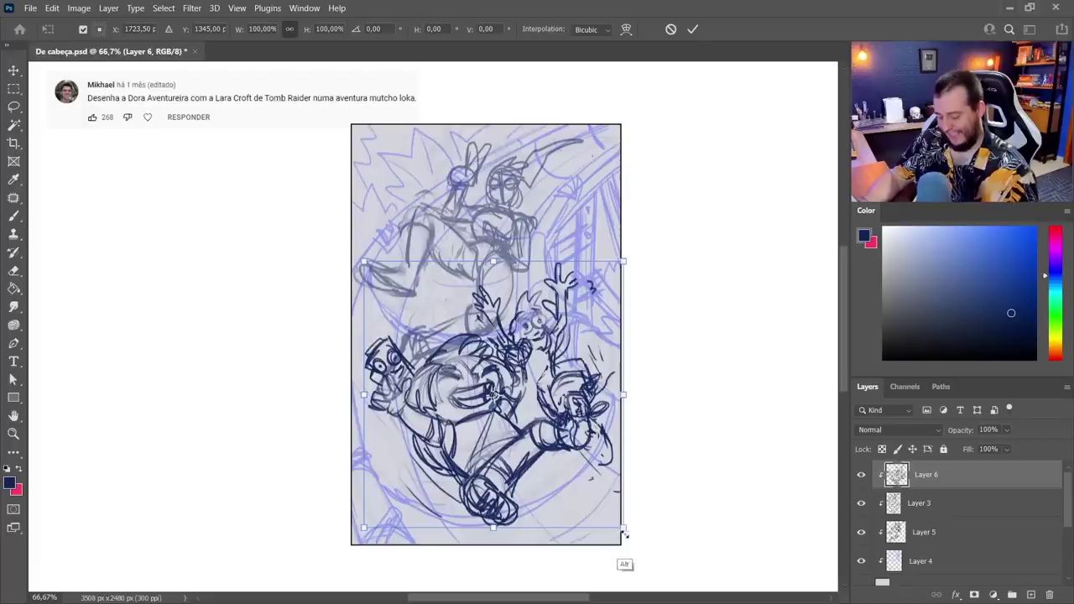
pyautogui.moveTo(622, 530); pyautogui.dragTo(627, 532)
pyautogui.click(691, 30)
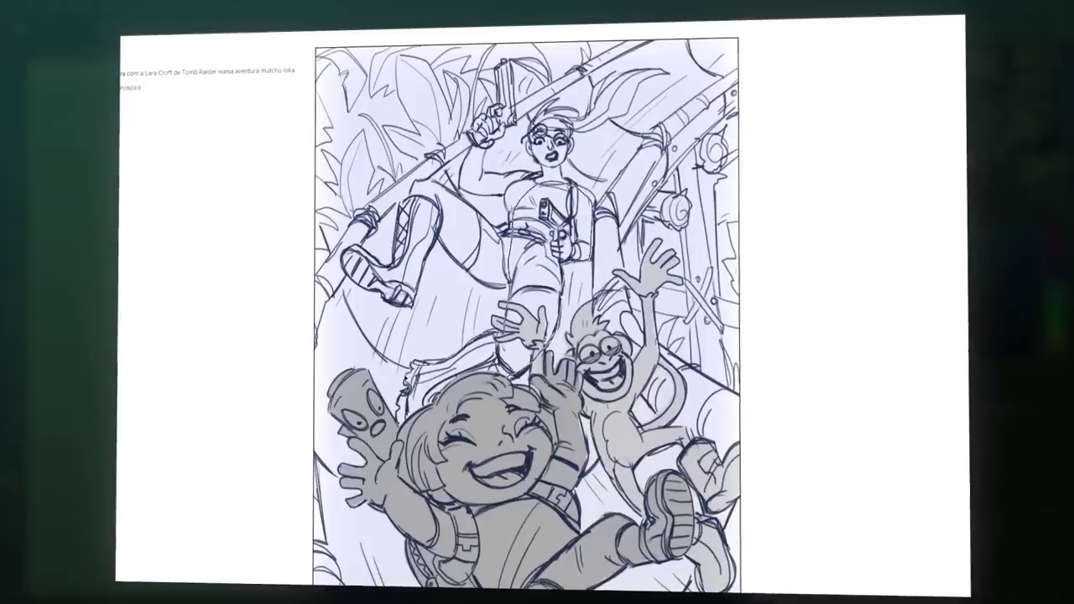
# - Outline the jungle leaves beside the slide with the Lasso and sample a tone from Lara's face for the greyscale painting
pyautogui.moveTo(394, 436)
pyautogui.mouseDown()
pyautogui.moveTo(360, 252)
pyautogui.moveTo(485, 201)
pyautogui.mouseUp()
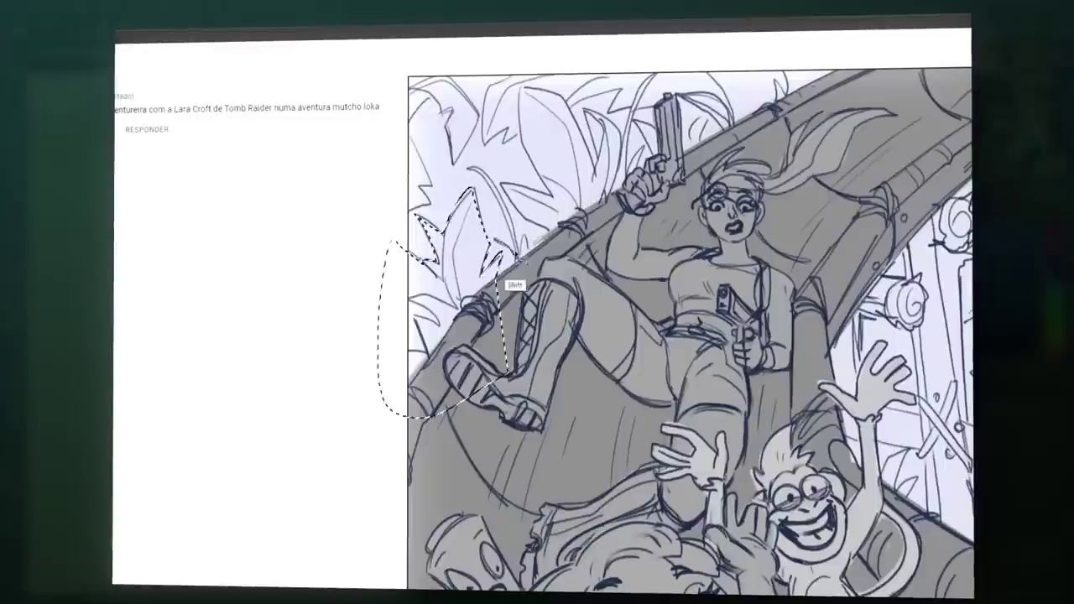
pyautogui.moveTo(511, 283); pyautogui.dragTo(736, 144)
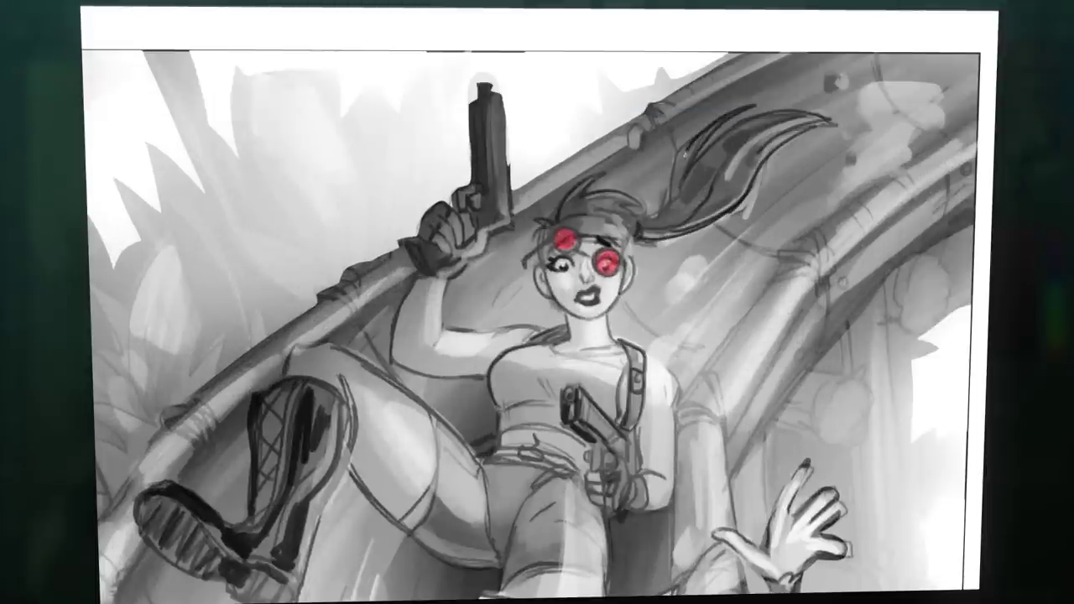
pyautogui.keyDown('alt'); pyautogui.click(590, 271); pyautogui.keyUp('alt')
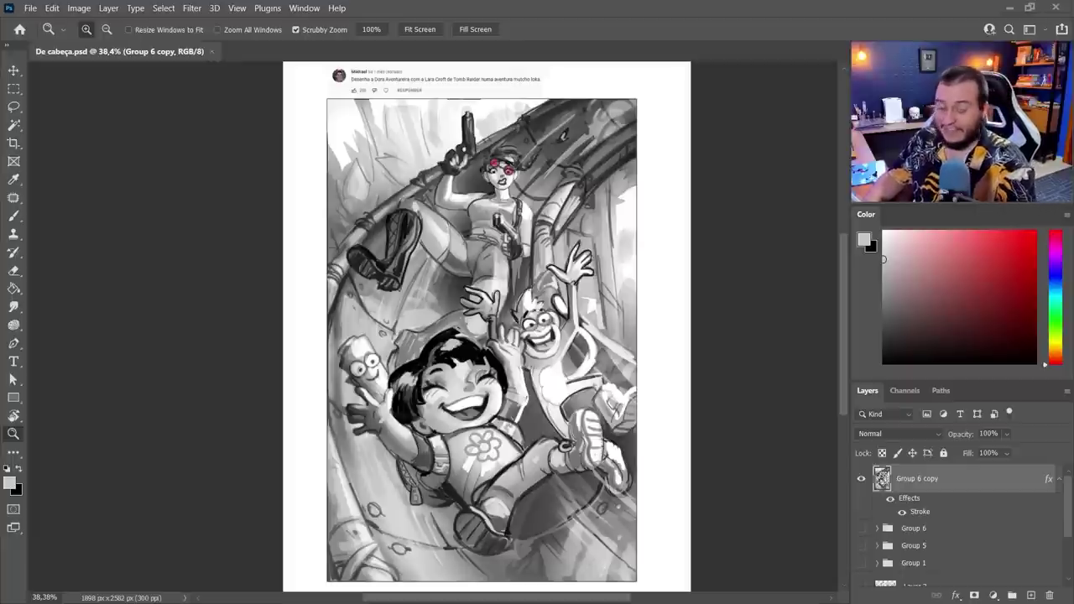
# - Examine the greyscale painting up close, going over Lara, Dora, the map, the monkey and the slide
pyautogui.click(514, 152)
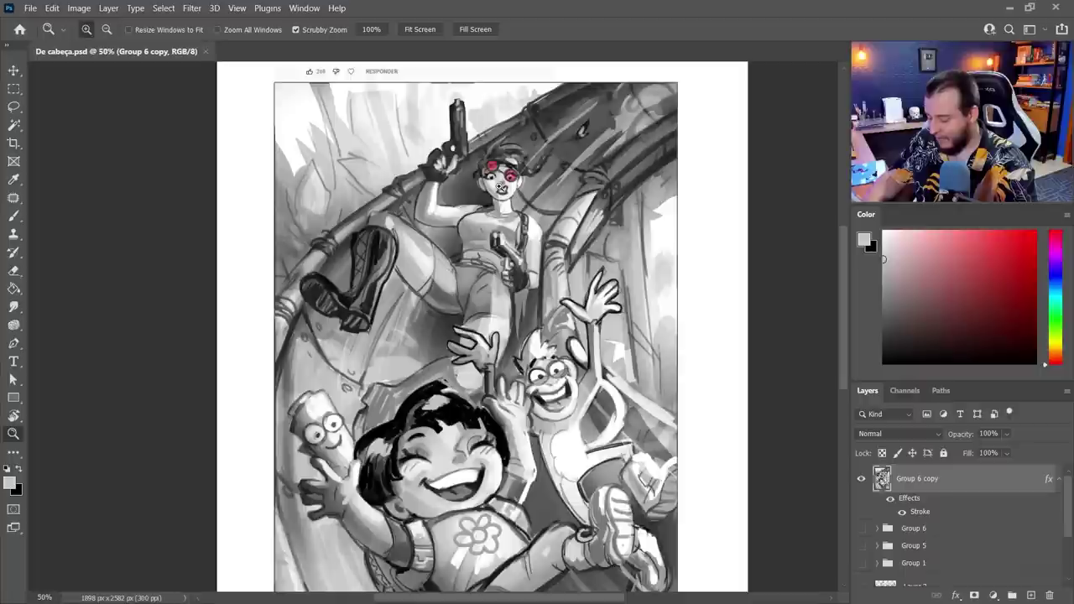
pyautogui.click(514, 195)
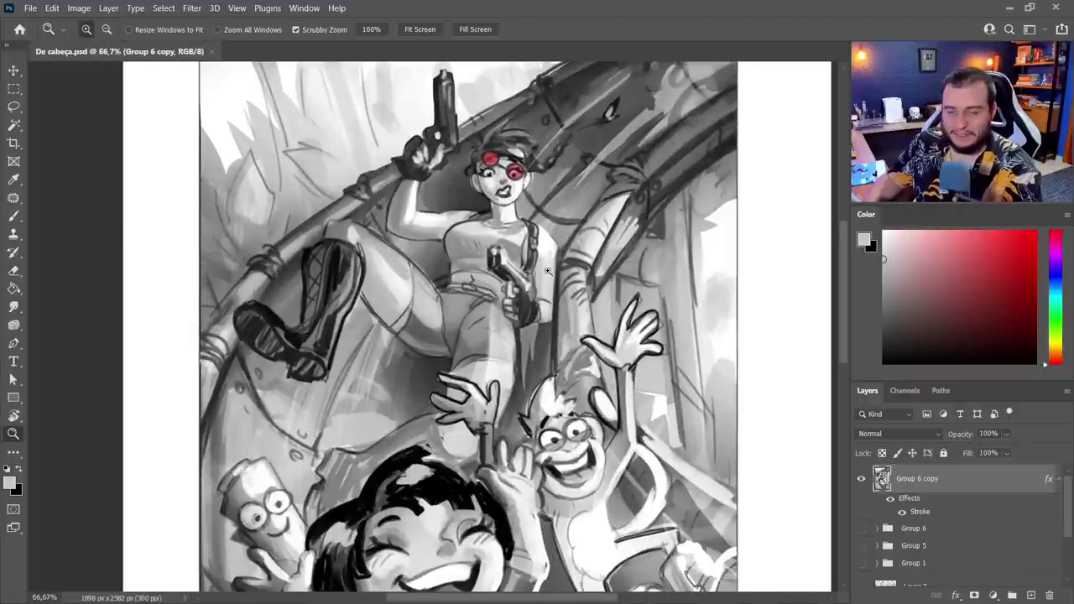
pyautogui.keyDown('alt'); pyautogui.click(487, 280); pyautogui.keyUp('alt')
pyautogui.moveTo(538, 324); pyautogui.dragTo(549, 295)
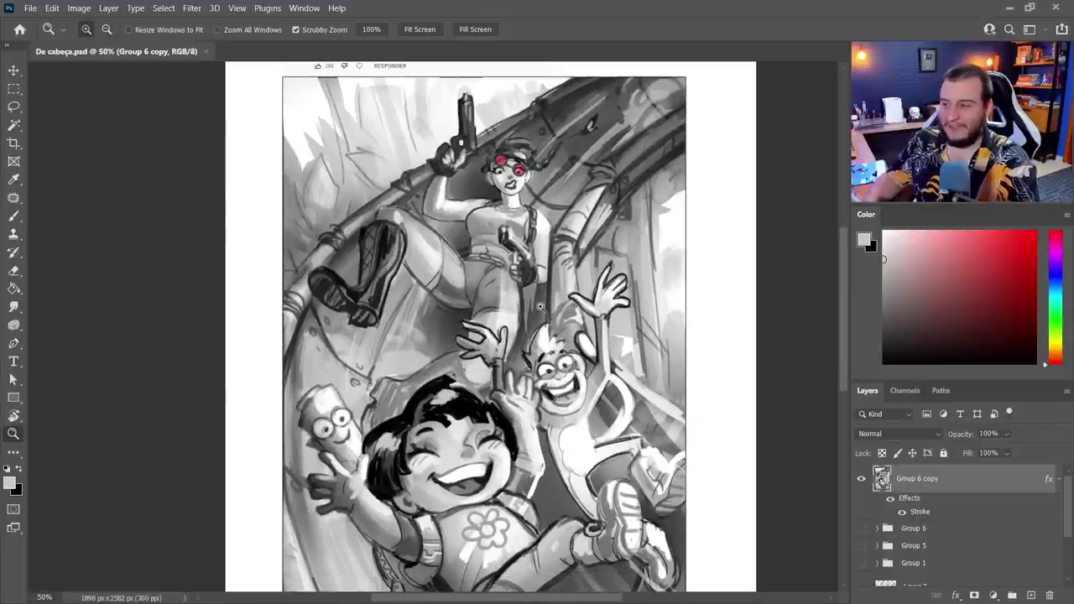
pyautogui.scroll(-2, 547, 323)
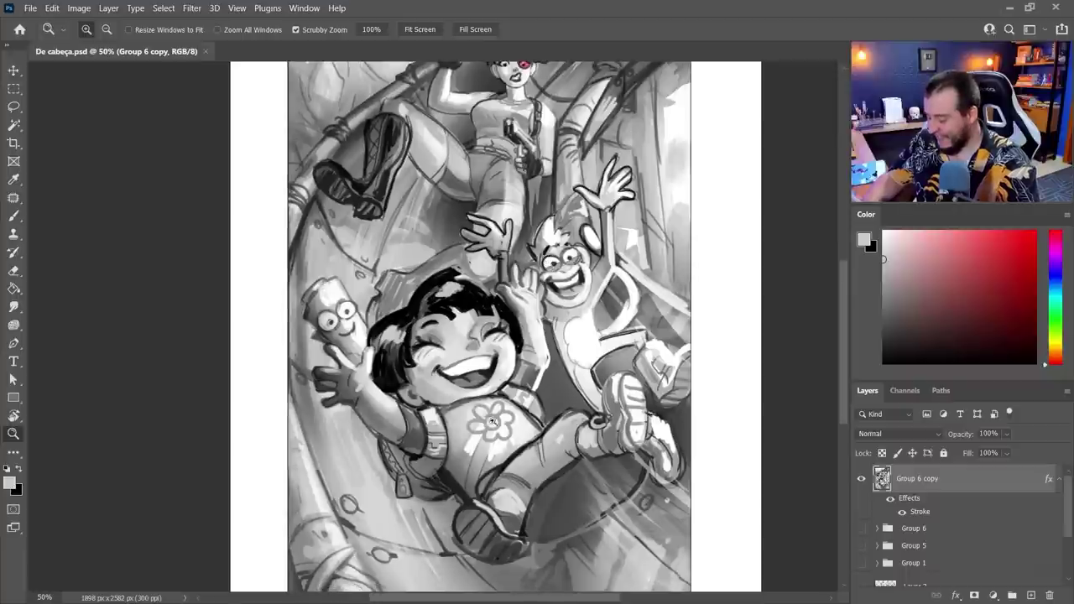
pyautogui.scroll(-1, 491, 421)
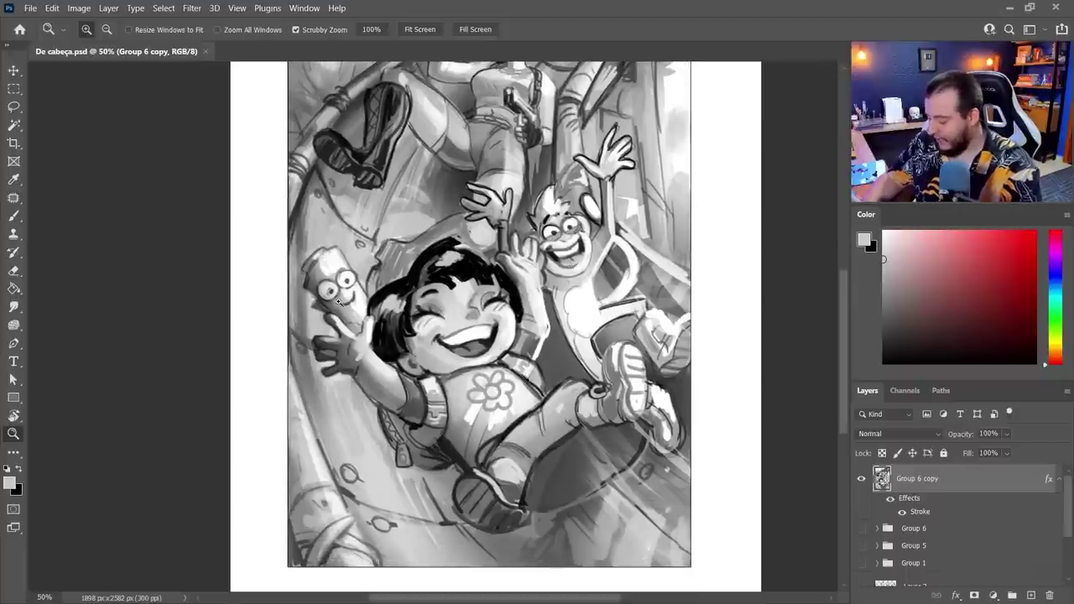
pyautogui.moveTo(337, 299)
pyautogui.mouseDown()
pyautogui.moveTo(513, 377)
pyautogui.moveTo(436, 317)
pyautogui.mouseUp()
pyautogui.keyDown('alt'); pyautogui.click(498, 370); pyautogui.keyUp('alt')
pyautogui.keyDown('alt'); pyautogui.click(498, 370); pyautogui.keyUp('alt')
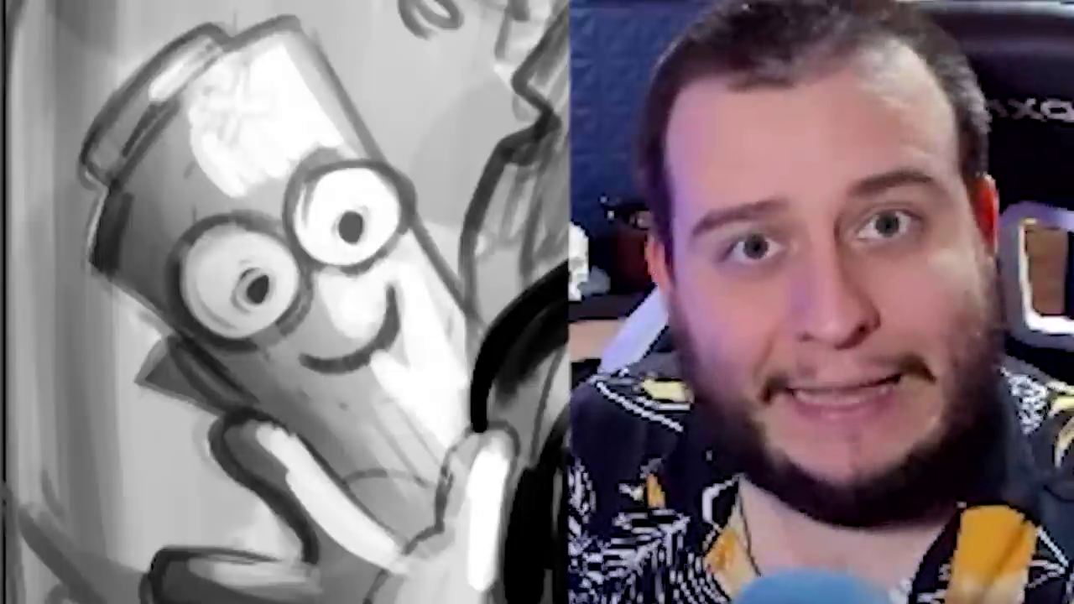
pyautogui.hotkey('ctrl', '-')
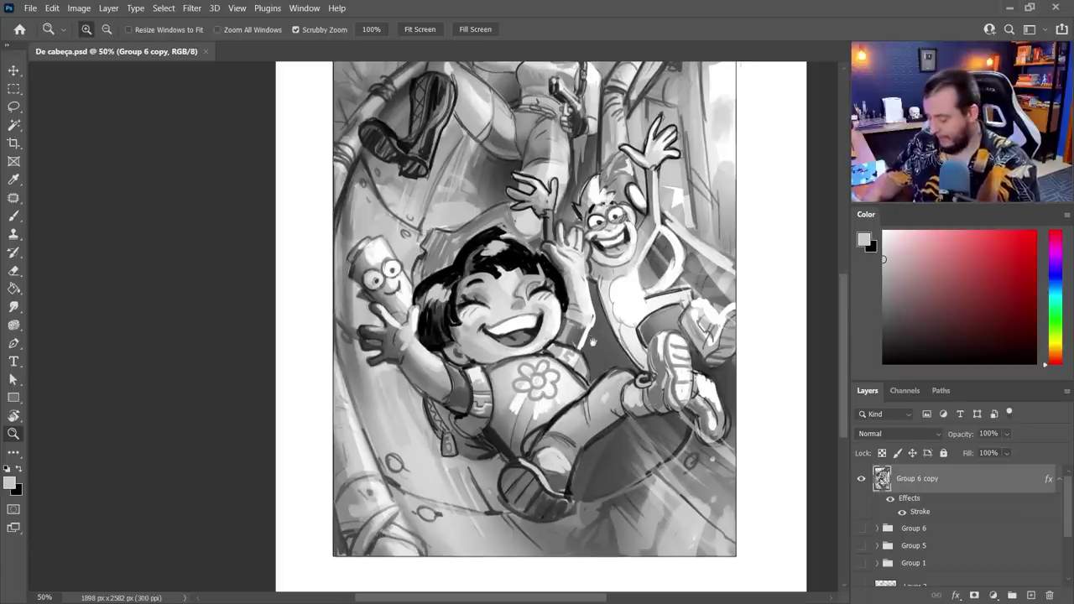
pyautogui.moveTo(586, 335); pyautogui.dragTo(638, 359)
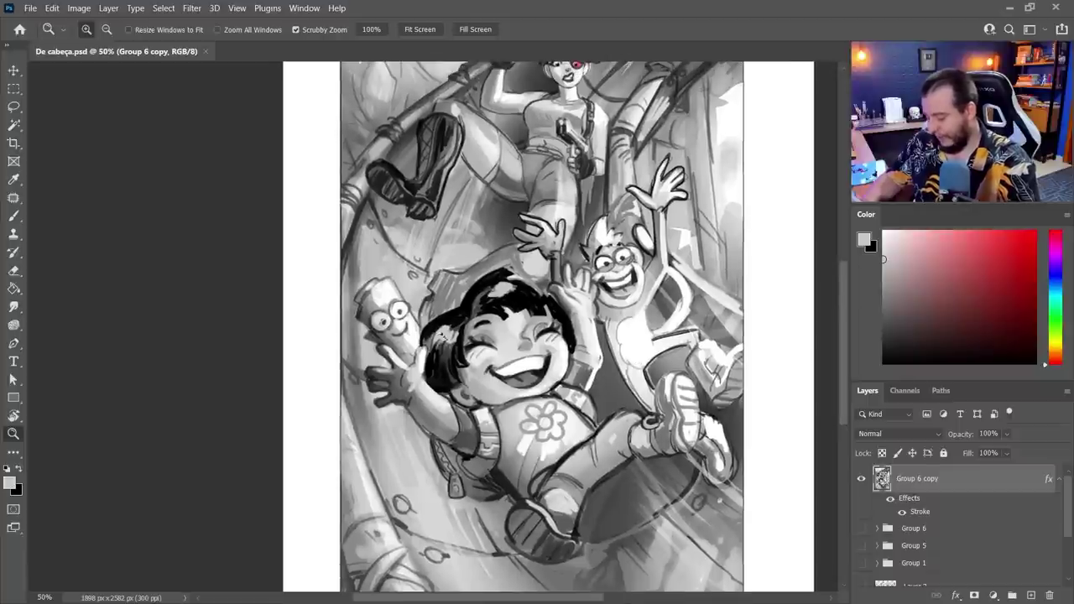
pyautogui.keyDown('alt'); pyautogui.click(609, 349); pyautogui.keyUp('alt')
pyautogui.click(602, 329)
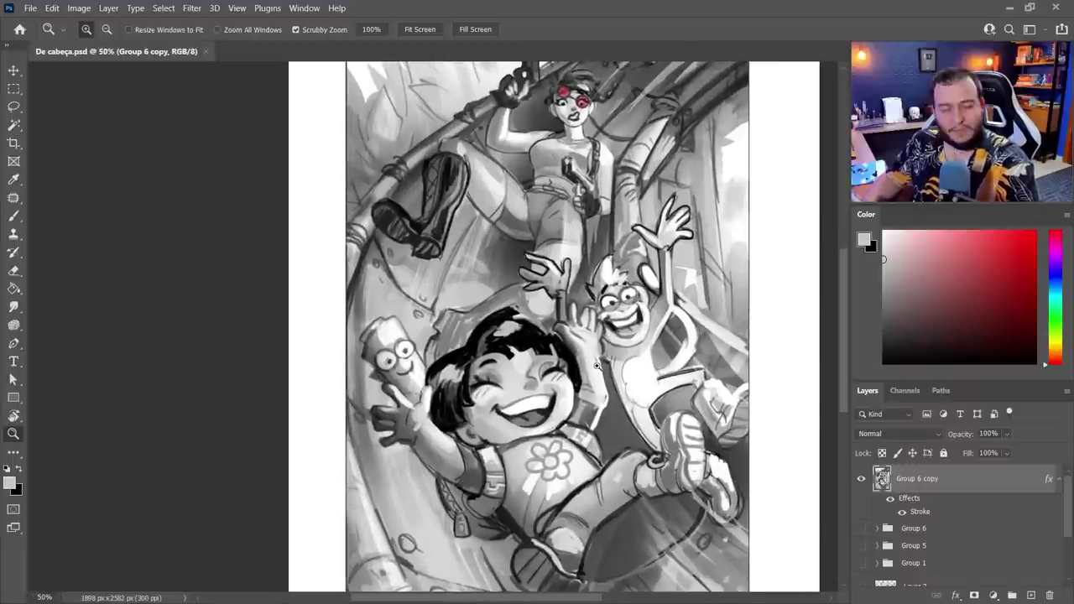
pyautogui.click(598, 123)
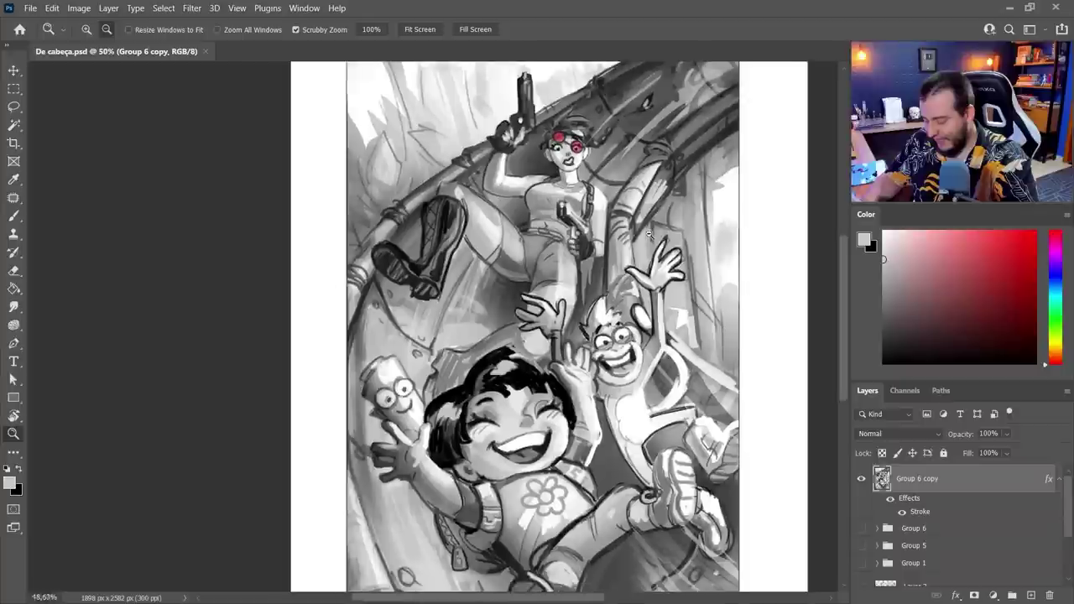
pyautogui.moveTo(663, 235); pyautogui.dragTo(621, 242)
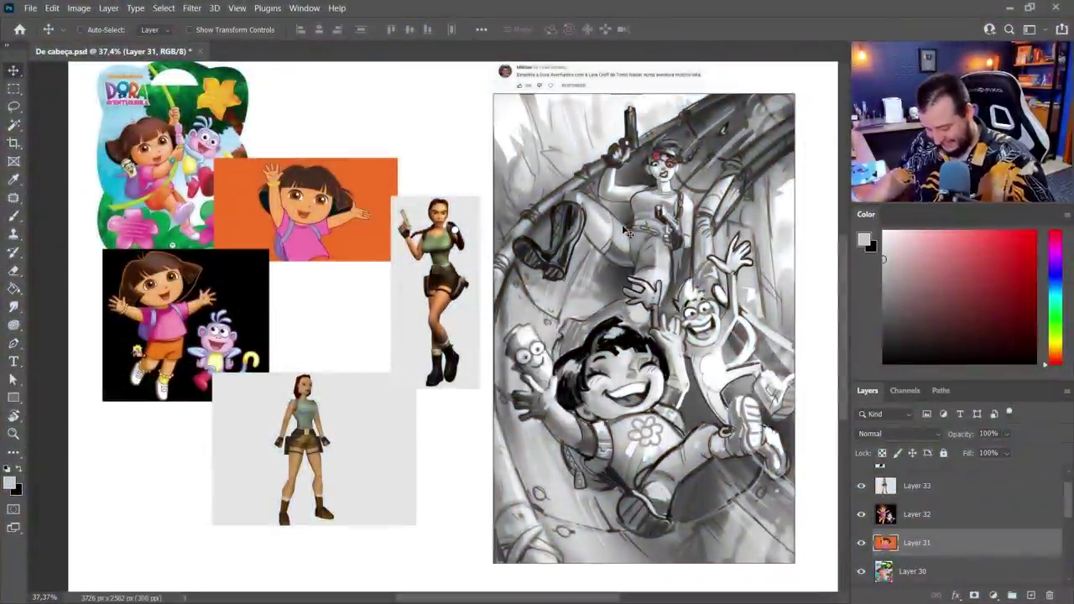
# - Add a new empty layer directly above Group 6 copy for painting over Lara
pyautogui.moveTo(1069, 495); pyautogui.dragTo(1066, 477)
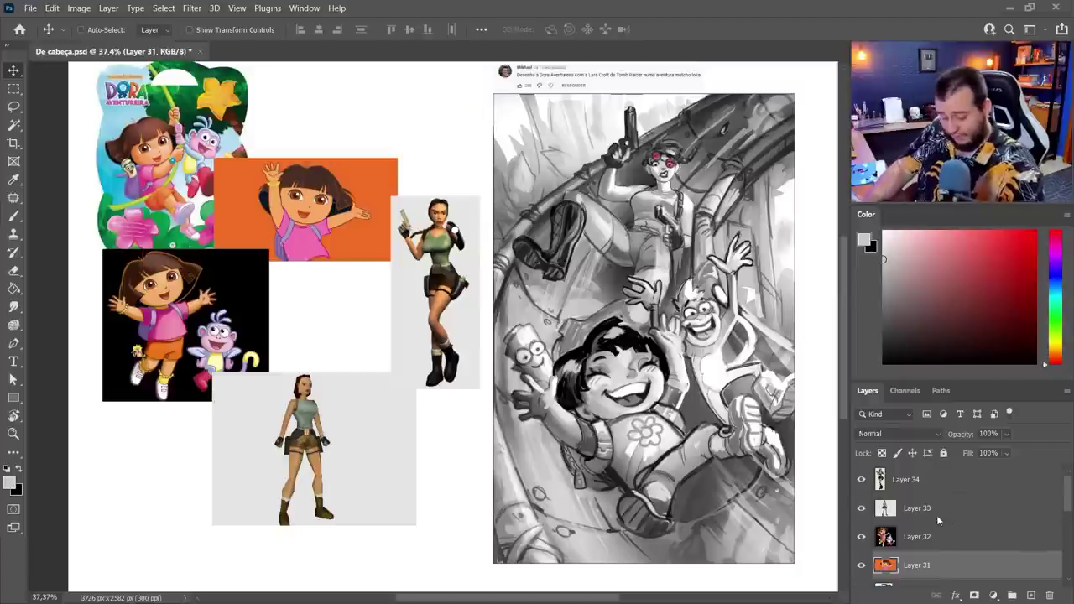
pyautogui.scroll(-3, 940, 537)
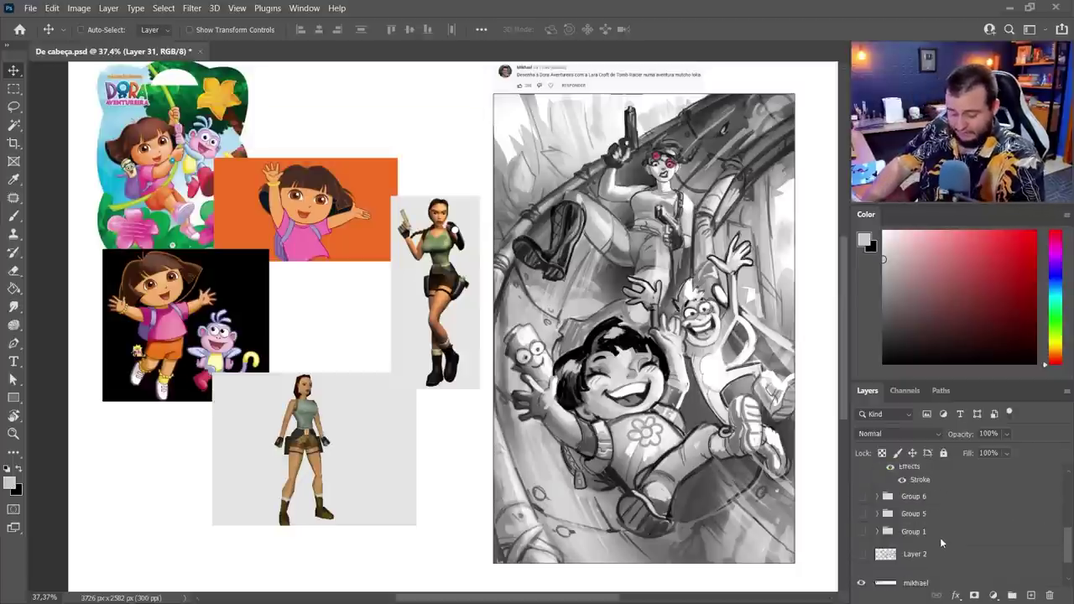
pyautogui.click(1032, 596)
pyautogui.press('z')
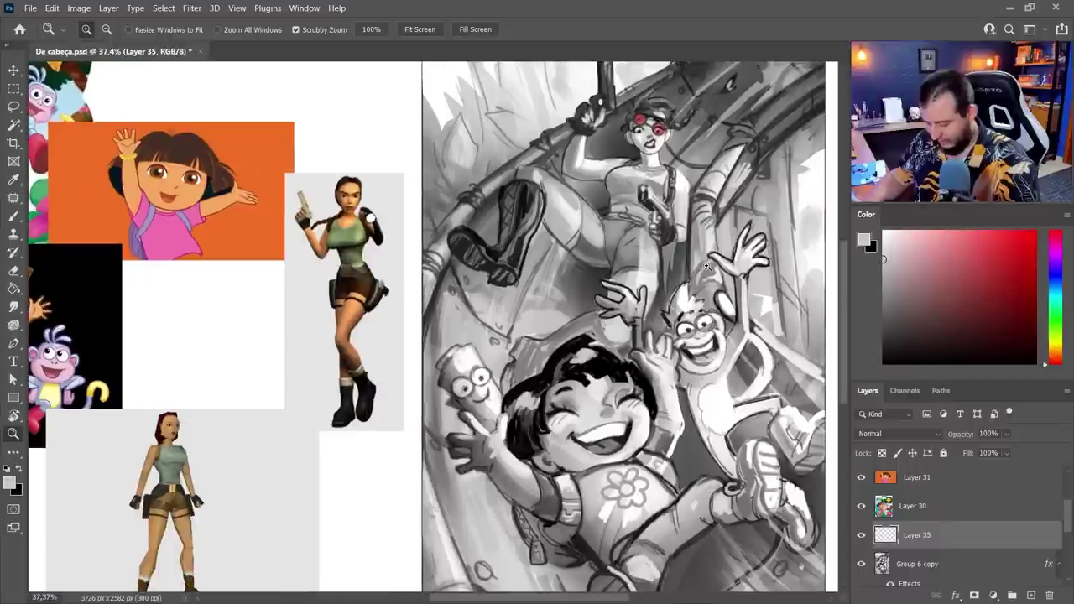
pyautogui.click(706, 263)
pyautogui.click(703, 260)
# - Set the Splerdge brush to 40 px and paint over the line work on Lara's belly with a sampled grey
pyautogui.press('b')
pyautogui.rightClick(690, 246)
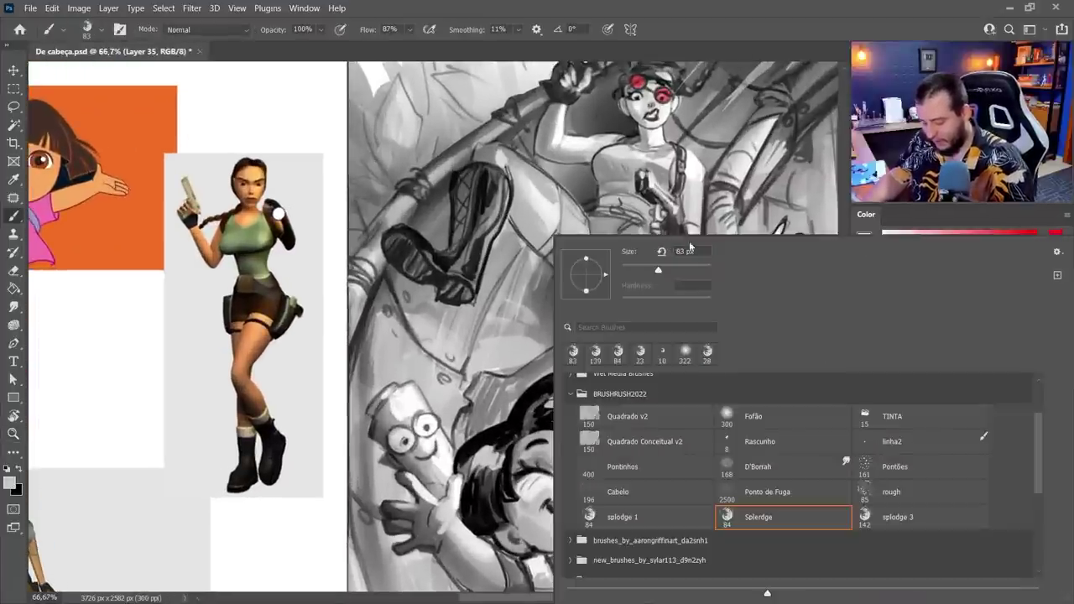
pyautogui.moveTo(642, 274); pyautogui.dragTo(639, 273)
pyautogui.press('Return')
pyautogui.keyDown('alt'); pyautogui.click(621, 190); pyautogui.keyUp('alt')
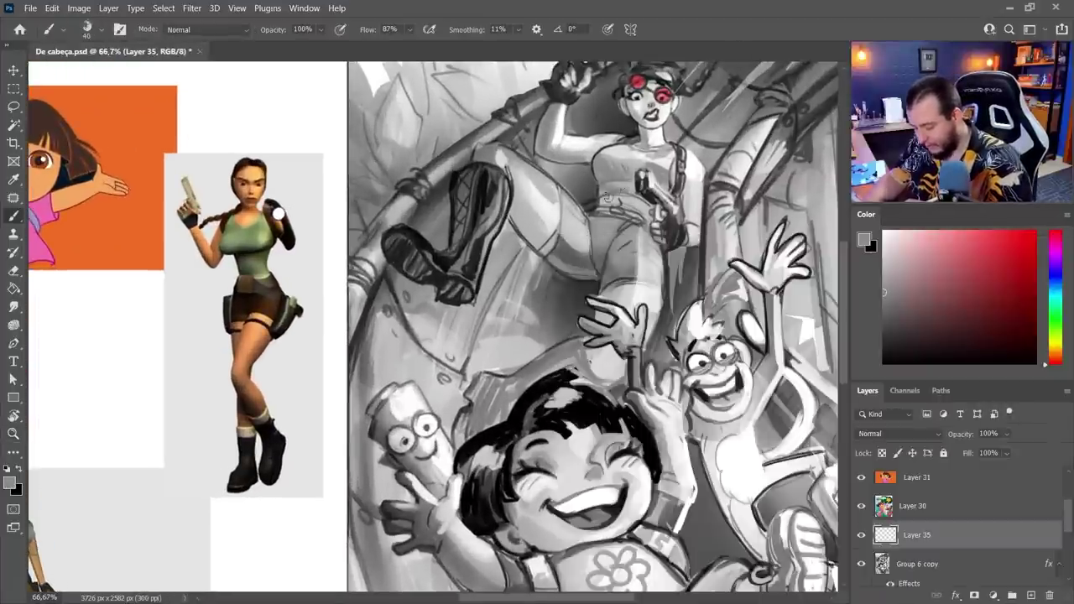
pyautogui.click(628, 219)
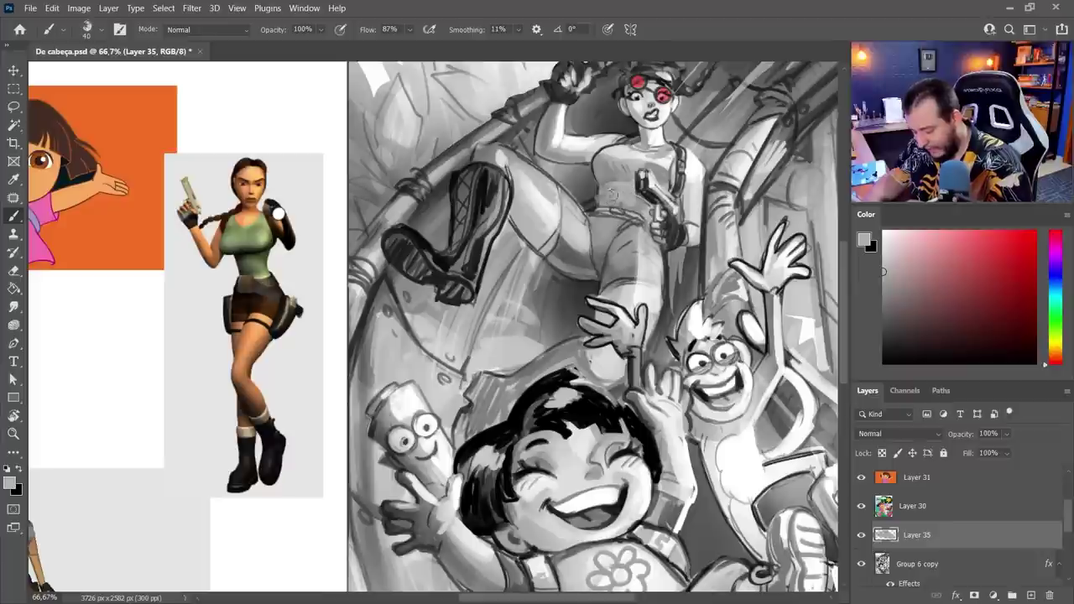
# - Reduce the brush to 25 px and clean up Lara's waist and belt edge with sampled light and dark greys
pyautogui.rightClick(633, 193)
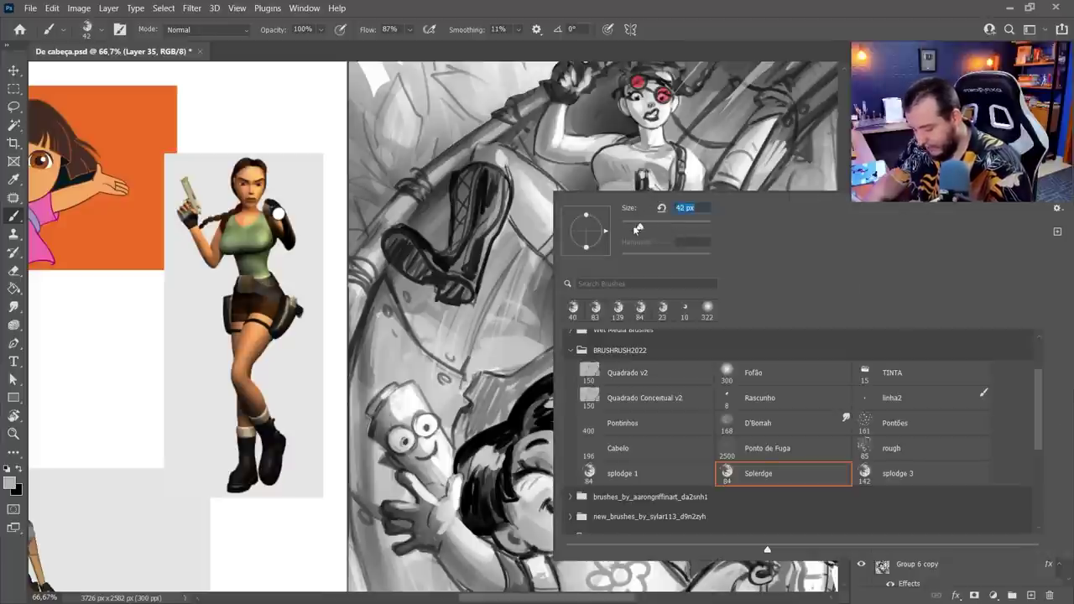
pyautogui.moveTo(637, 228); pyautogui.dragTo(631, 228)
pyautogui.press('Return')
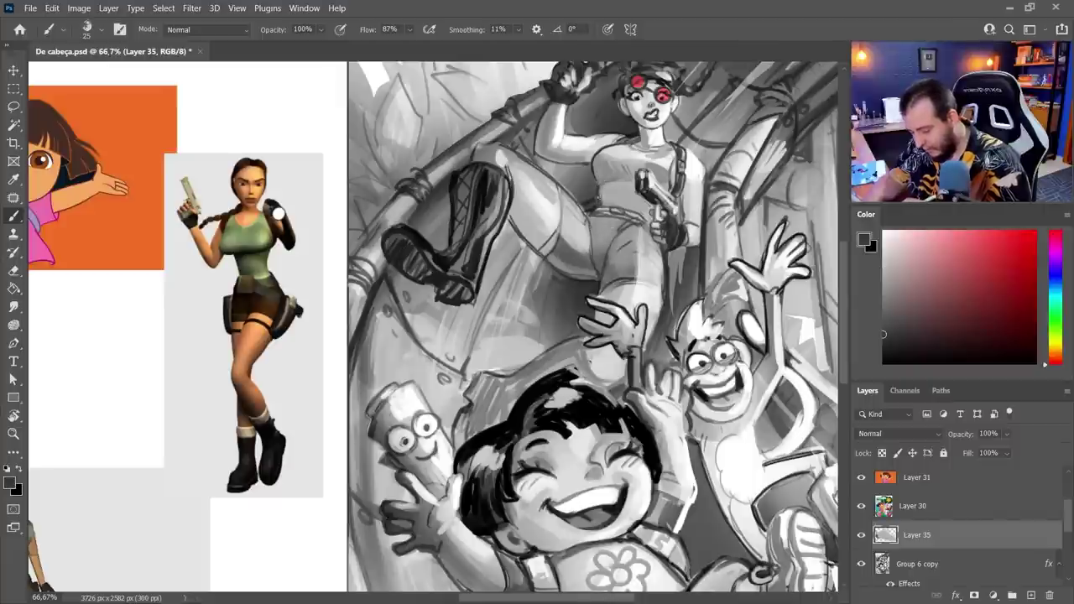
pyautogui.moveTo(602, 177)
pyautogui.mouseDown()
pyautogui.moveTo(598, 193)
pyautogui.moveTo(610, 190)
pyautogui.mouseUp()
pyautogui.keyDown('alt'); pyautogui.click(604, 205); pyautogui.keyUp('alt')
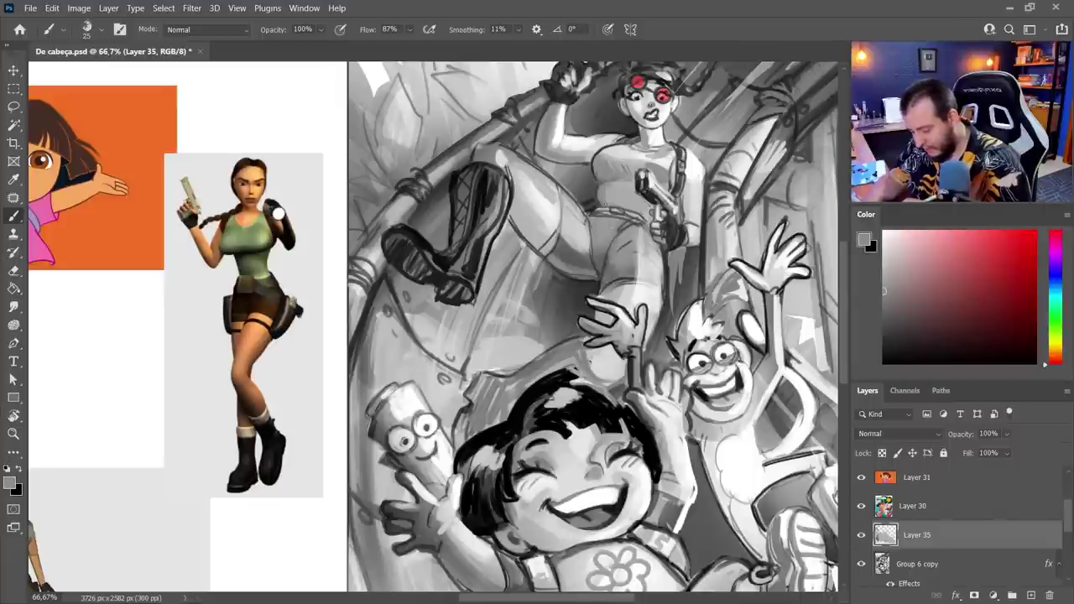
pyautogui.keyDown('alt'); pyautogui.click(610, 198); pyautogui.keyUp('alt')
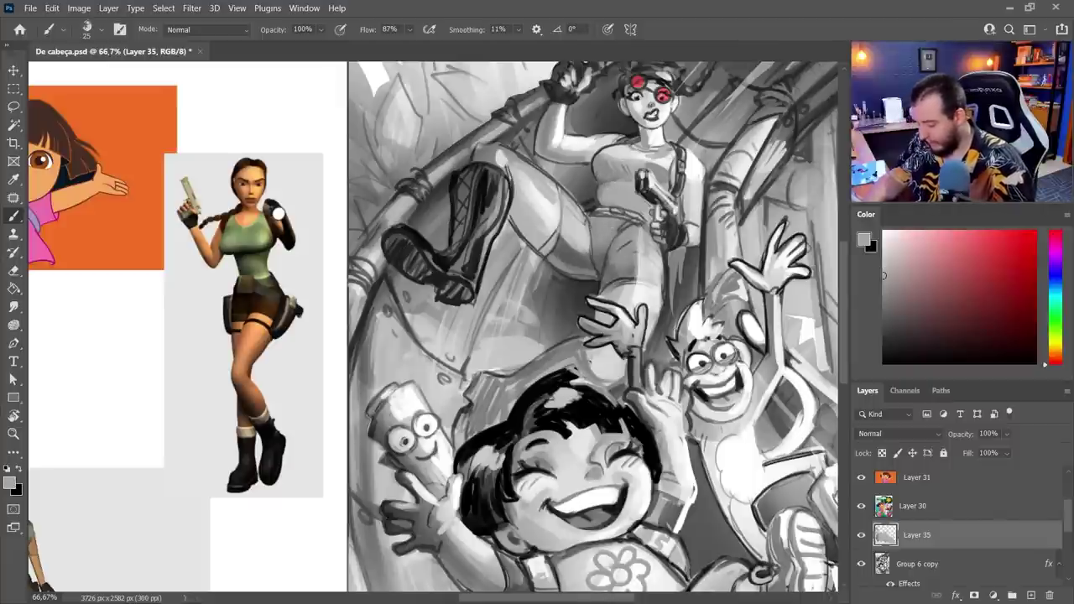
pyautogui.keyDown('alt'); pyautogui.click(615, 210); pyautogui.keyUp('alt')
pyautogui.keyDown('alt'); pyautogui.click(617, 210); pyautogui.keyUp('alt')
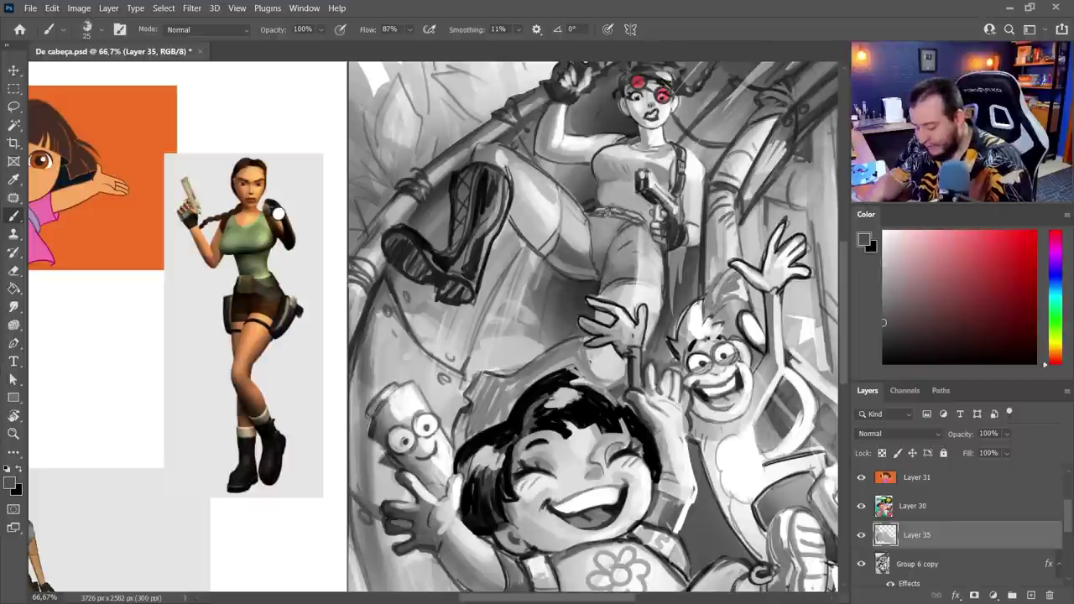
# - With a 12 px brush, paint a dark grey belt buckle and a belt strap running down over Lara's hip
pyautogui.rightClick(606, 214)
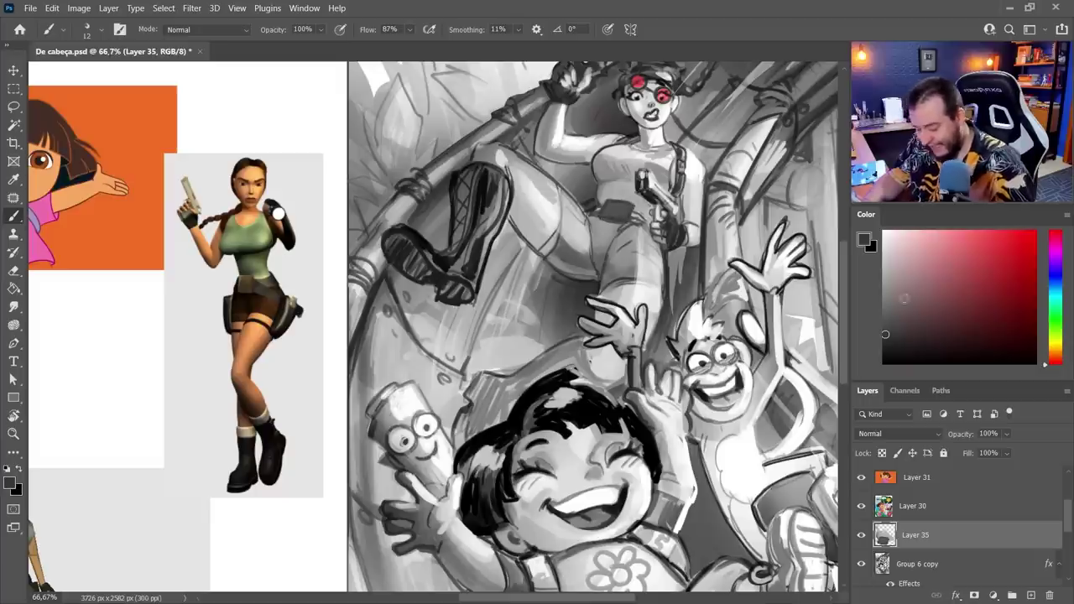
pyautogui.moveTo(903, 297); pyautogui.dragTo(883, 261)
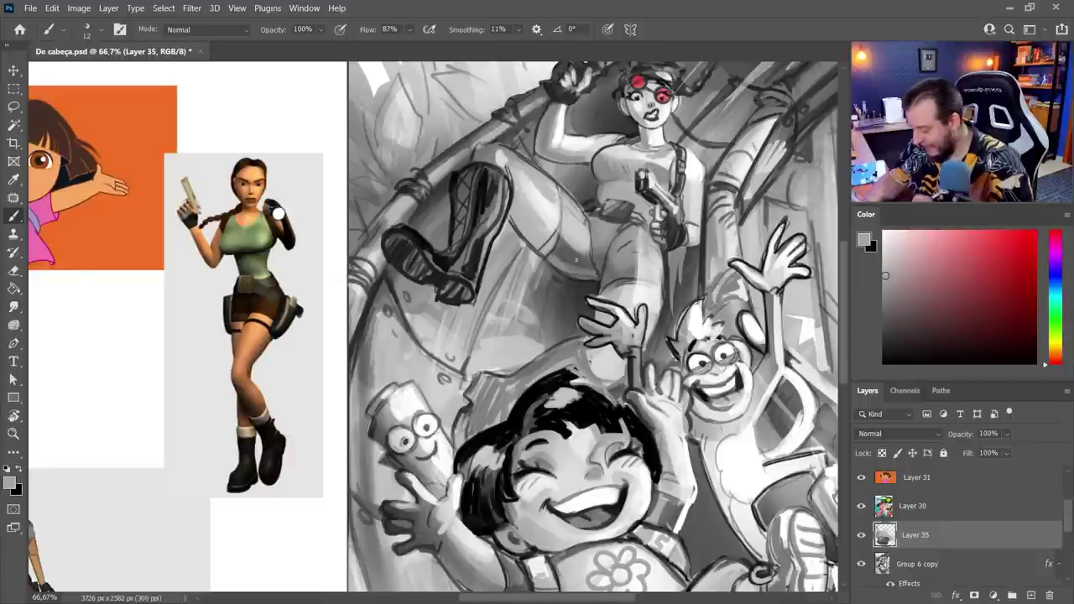
pyautogui.click(887, 342)
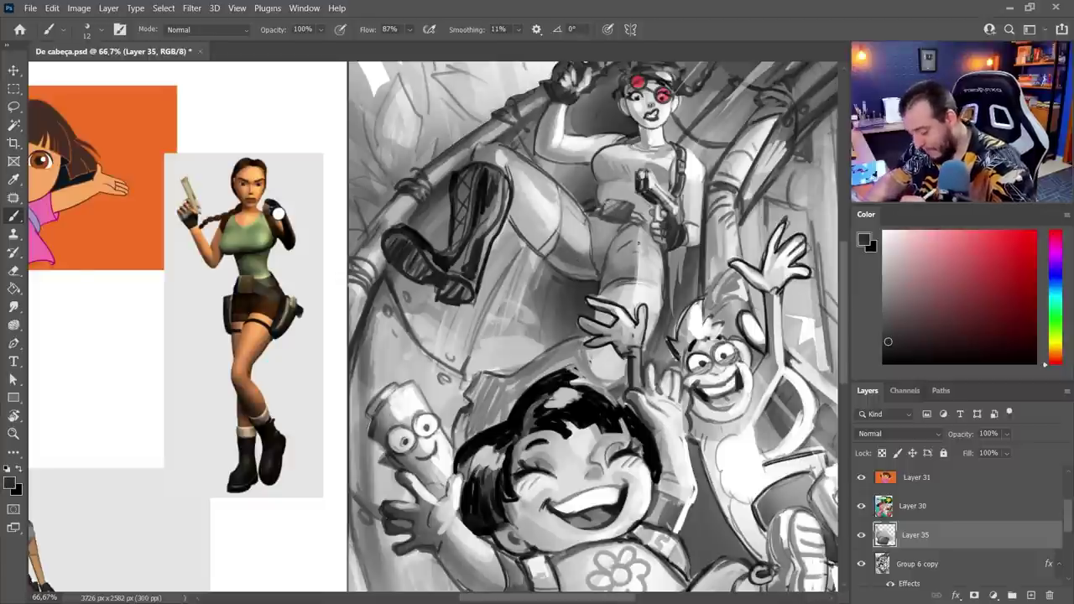
pyautogui.moveTo(633, 221); pyautogui.dragTo(662, 258)
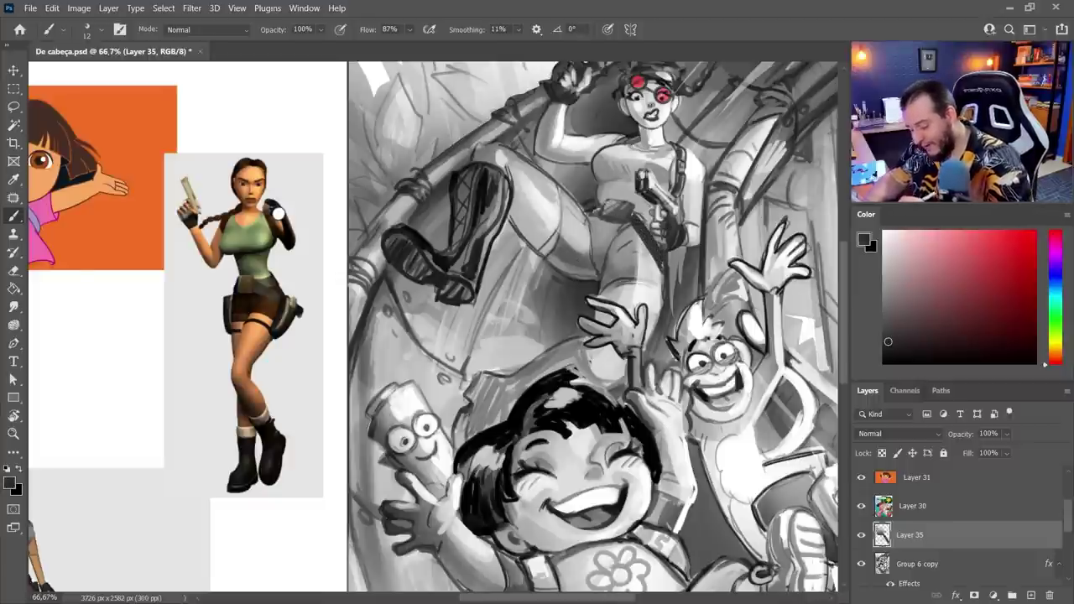
# - Paint the belt end and a dark grey holster hanging along the outer side of Lara's thigh
pyautogui.moveTo(594, 200); pyautogui.dragTo(604, 212)
pyautogui.moveTo(654, 264); pyautogui.dragTo(662, 317)
pyautogui.moveTo(677, 260)
pyautogui.mouseDown()
pyautogui.moveTo(670, 307)
pyautogui.moveTo(673, 298)
pyautogui.mouseUp()
pyautogui.moveTo(663, 290); pyautogui.dragTo(661, 314)
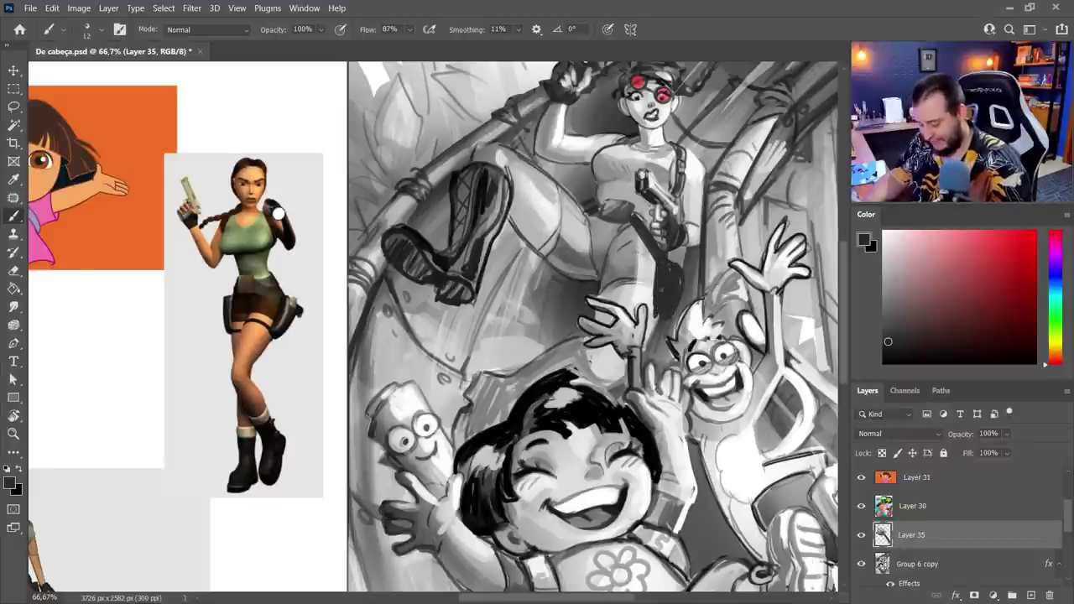
# - Enlarge the brush to 25 px and paint a sampled mid grey over the body of Lara's thigh holster
pyautogui.rightClick(659, 285)
pyautogui.click(631, 271)
pyautogui.press('Return')
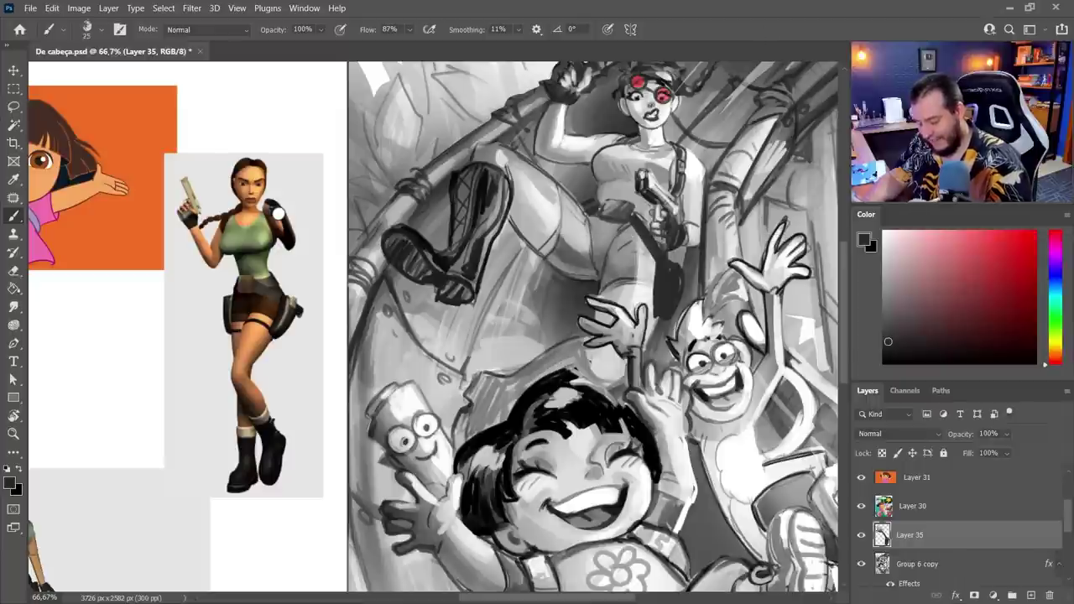
pyautogui.keyDown('alt'); pyautogui.click(621, 306); pyautogui.keyUp('alt')
pyautogui.moveTo(666, 265); pyautogui.dragTo(663, 315)
pyautogui.moveTo(660, 267)
pyautogui.mouseDown()
pyautogui.moveTo(661, 316)
pyautogui.moveTo(672, 273)
pyautogui.moveTo(669, 310)
pyautogui.mouseUp()
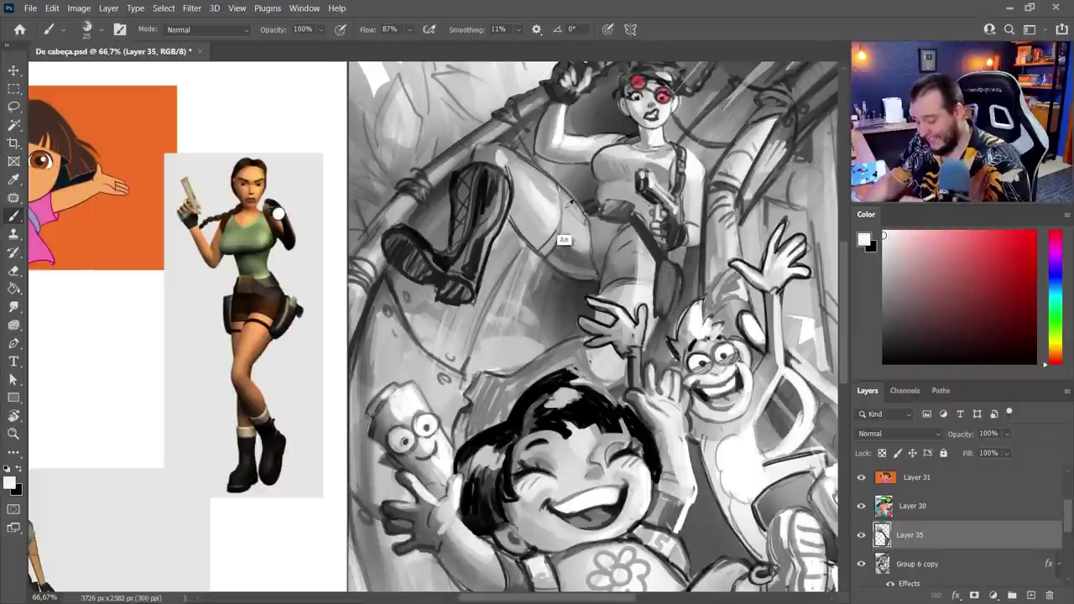
# - Paint over the line work on Lara's raised thigh with sampled light and mid greys
pyautogui.keyDown('alt'); pyautogui.click(544, 243); pyautogui.keyUp('alt')
pyautogui.moveTo(554, 232)
pyautogui.mouseDown()
pyautogui.moveTo(548, 251)
pyautogui.moveTo(562, 234)
pyautogui.mouseUp()
pyautogui.keyDown('alt'); pyautogui.click(556, 215); pyautogui.keyUp('alt')
pyautogui.keyDown('alt'); pyautogui.click(561, 243); pyautogui.keyUp('alt')
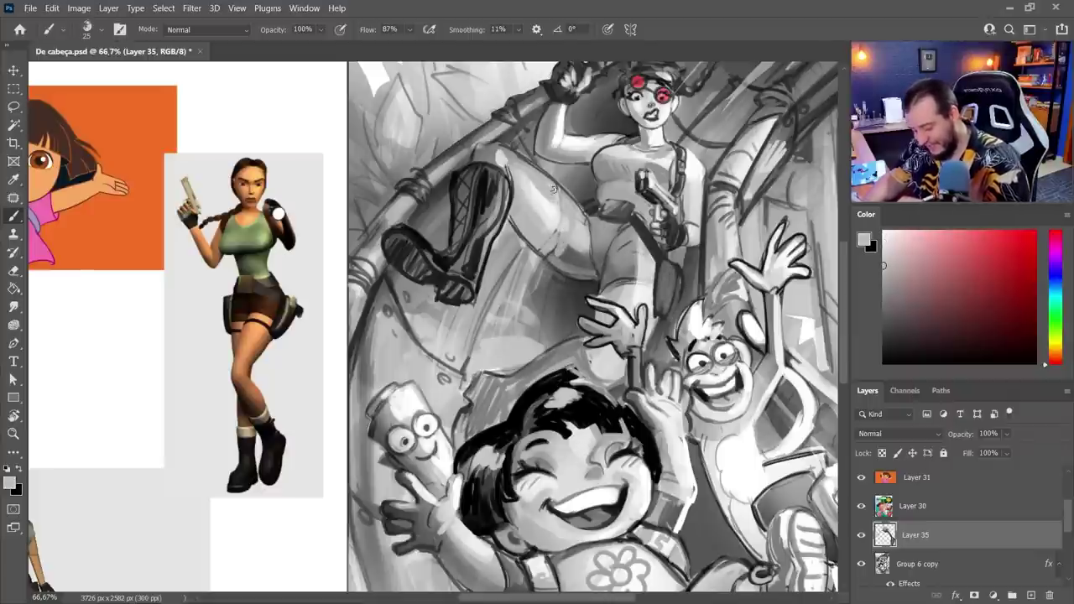
pyautogui.moveTo(550, 181)
pyautogui.mouseDown()
pyautogui.moveTo(564, 209)
pyautogui.moveTo(547, 241)
pyautogui.moveTo(540, 222)
pyautogui.moveTo(541, 249)
pyautogui.moveTo(554, 251)
pyautogui.moveTo(566, 229)
pyautogui.moveTo(623, 267)
pyautogui.moveTo(637, 255)
pyautogui.moveTo(579, 246)
pyautogui.moveTo(549, 262)
pyautogui.moveTo(579, 231)
pyautogui.mouseUp()
# - Fill Lara's shorts with a sampled dark grey across both legs
pyautogui.keyDown('alt'); pyautogui.click(539, 222); pyautogui.keyUp('alt')
pyautogui.keyDown('alt'); pyautogui.click(623, 267); pyautogui.keyUp('alt')
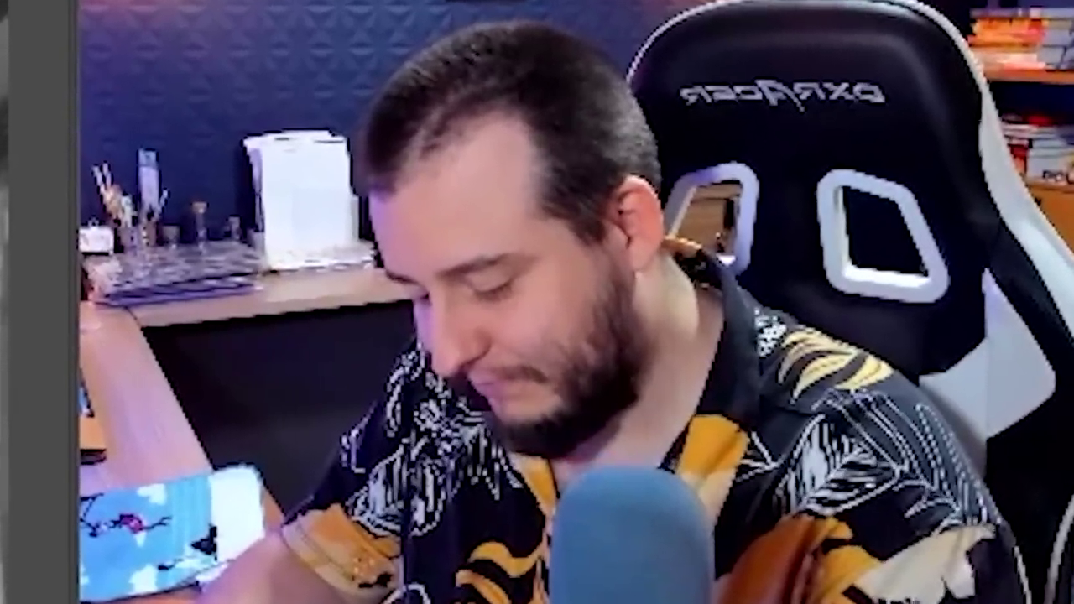
pyautogui.moveTo(617, 239)
pyautogui.mouseDown()
pyautogui.moveTo(630, 277)
pyautogui.moveTo(639, 260)
pyautogui.moveTo(626, 251)
pyautogui.mouseUp()
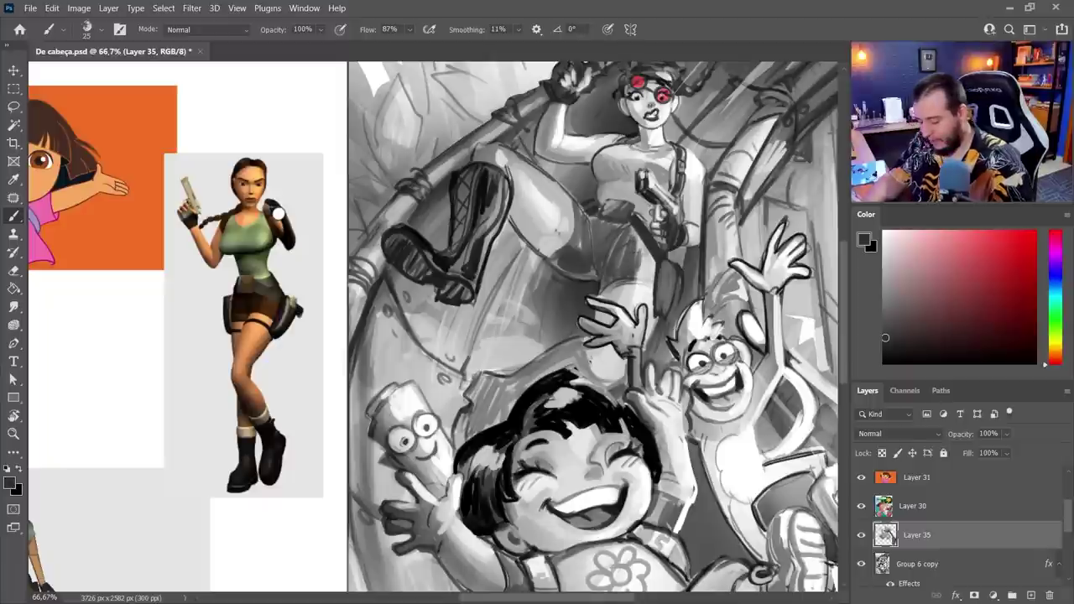
# - With a 15 px brush, paint dark strap bands around both of Lara's thighs and darken the belt edge
pyautogui.rightClick(625, 220)
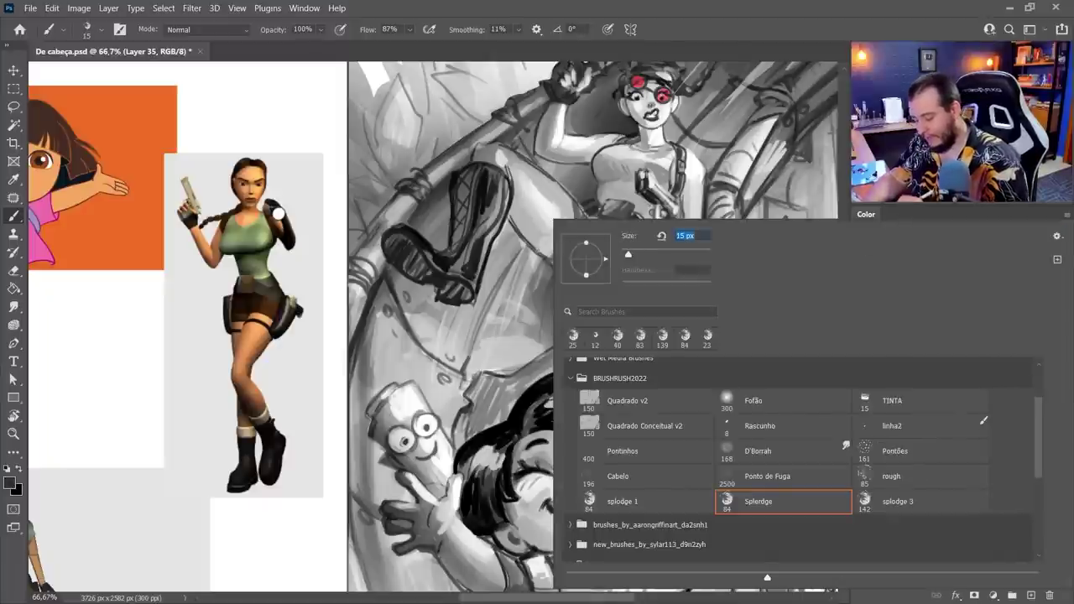
pyautogui.moveTo(566, 214); pyautogui.dragTo(542, 250)
pyautogui.moveTo(566, 191); pyautogui.dragTo(542, 250)
pyautogui.moveTo(615, 297); pyautogui.dragTo(654, 298)
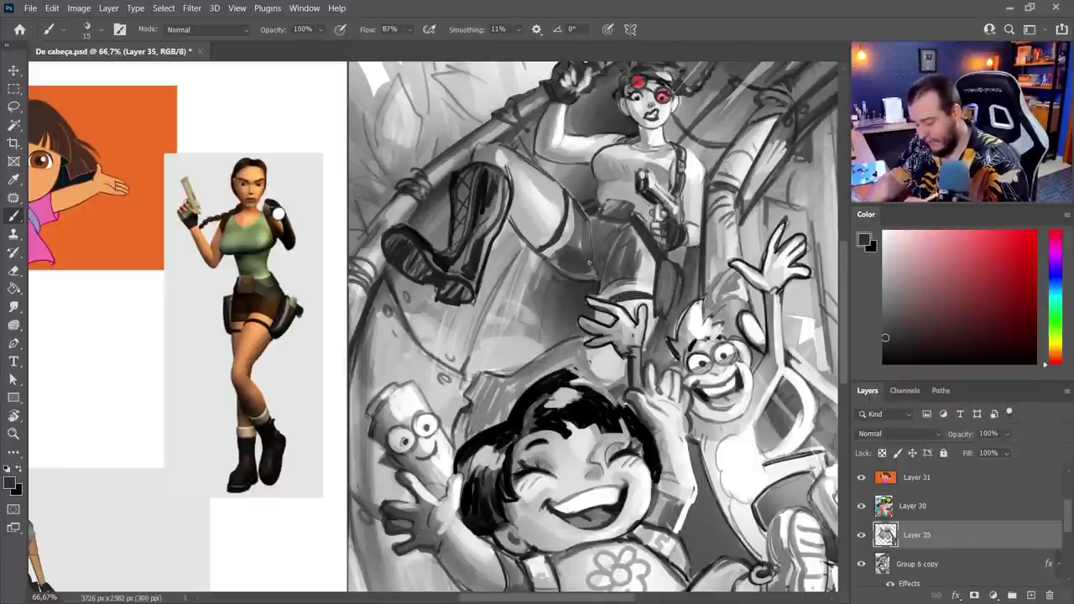
pyautogui.moveTo(570, 277); pyautogui.dragTo(552, 260)
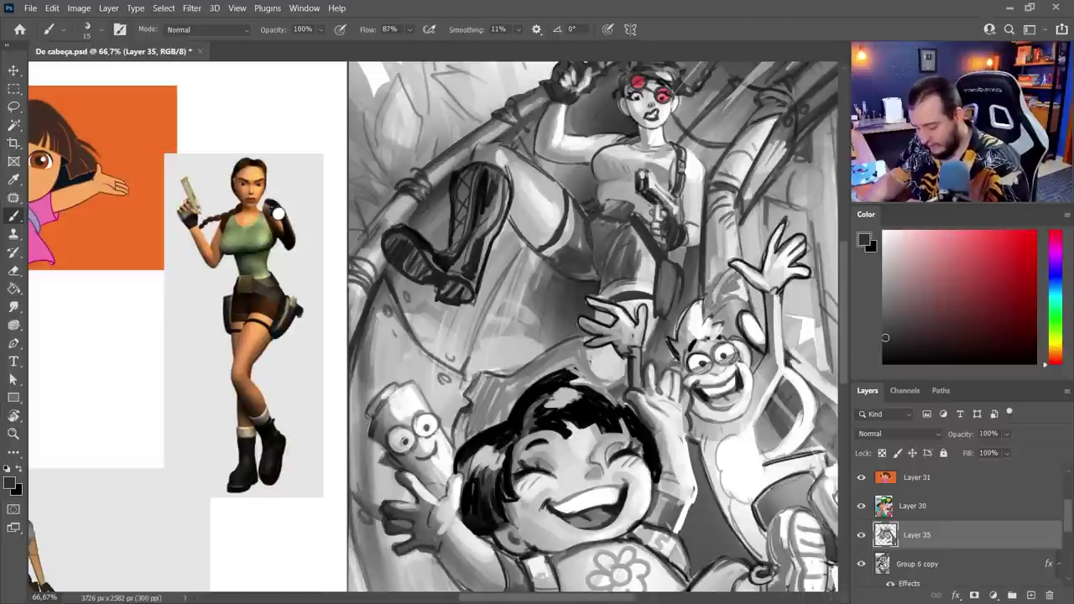
pyautogui.moveTo(598, 219)
pyautogui.mouseDown()
pyautogui.moveTo(635, 229)
pyautogui.moveTo(631, 207)
pyautogui.mouseUp()
# - With a 31 px brush, shade Lara's raised arm and paint over the lines on her face and forehead with sampled greys
pyautogui.click(883, 273)
pyautogui.moveTo(686, 259); pyautogui.dragTo(704, 322)
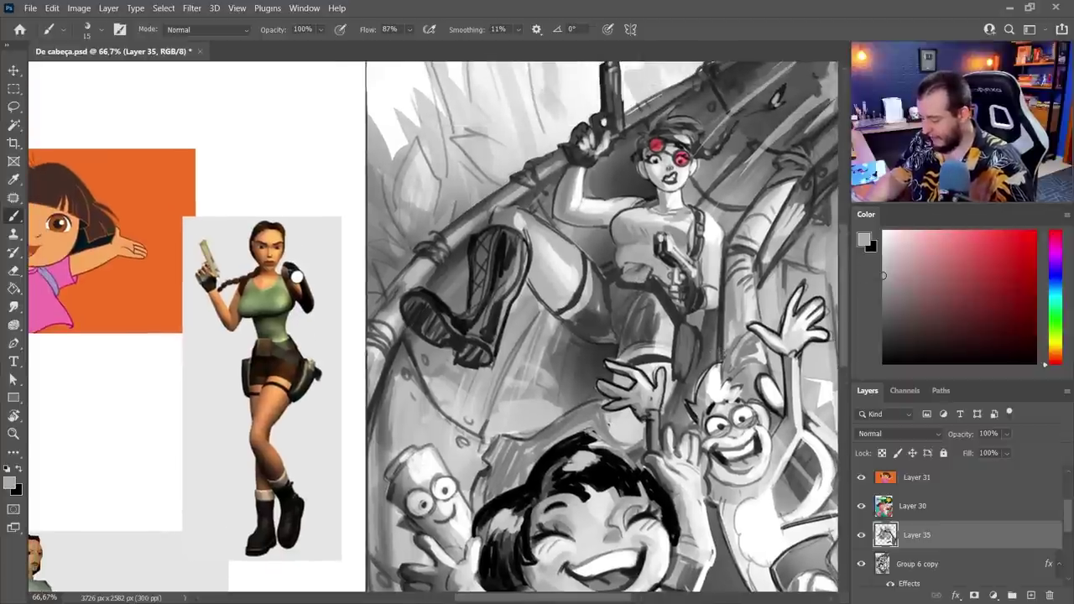
pyautogui.keyDown('alt'); pyautogui.click(570, 211); pyautogui.keyUp('alt')
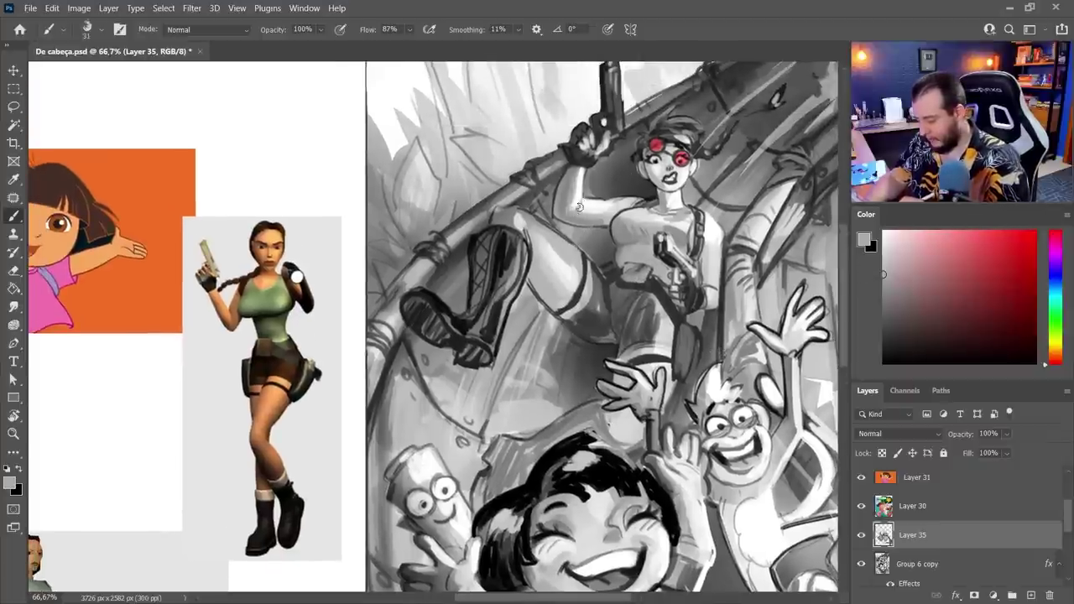
pyautogui.keyDown('alt'); pyautogui.click(678, 150); pyautogui.keyUp('alt')
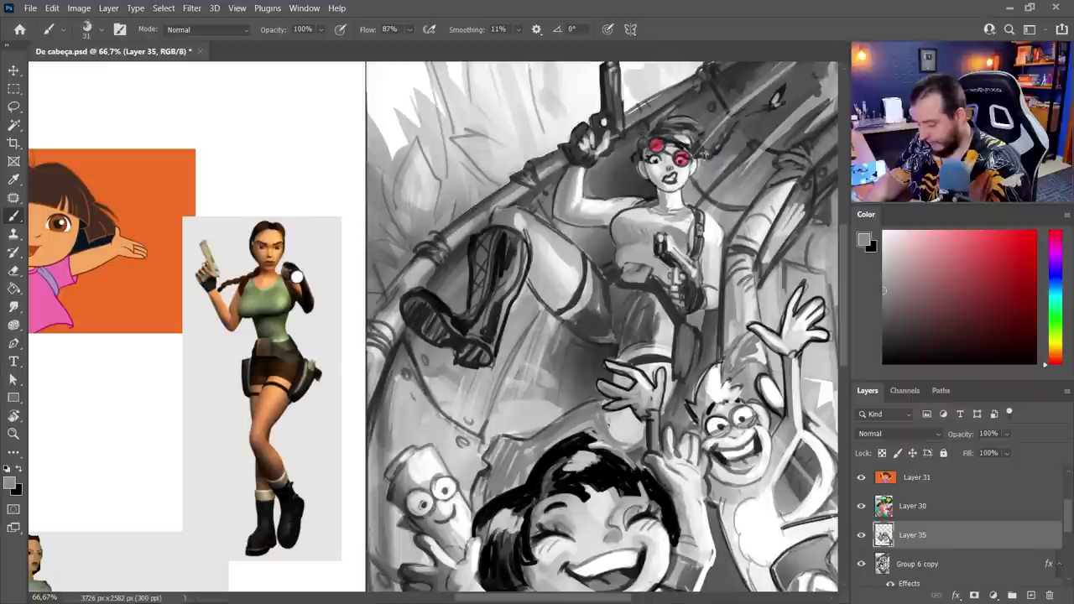
pyautogui.keyDown('alt'); pyautogui.click(671, 180); pyautogui.keyUp('alt')
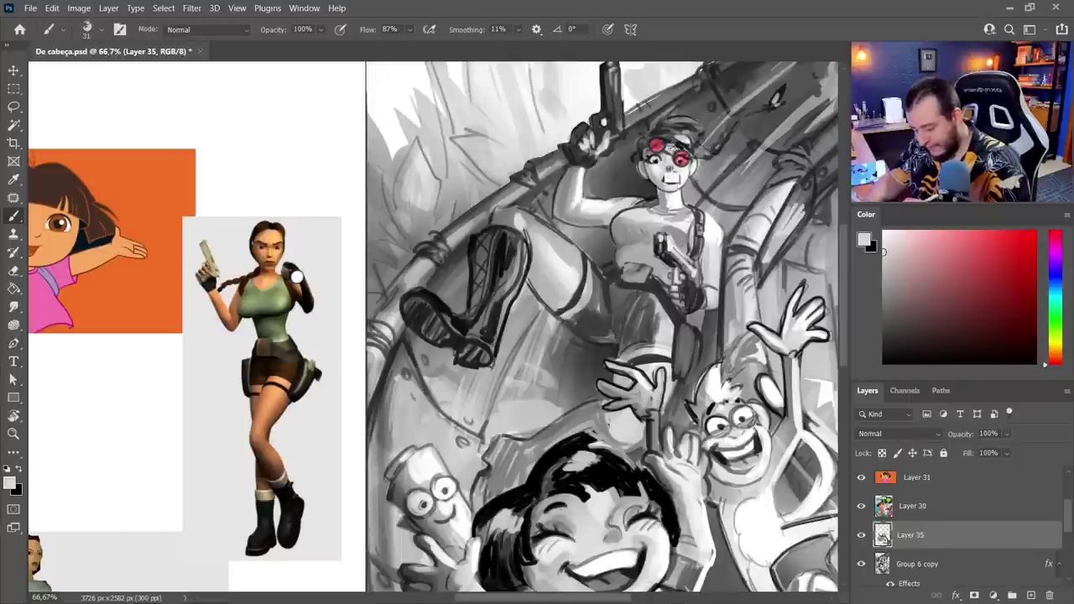
pyautogui.moveTo(663, 134); pyautogui.dragTo(683, 140)
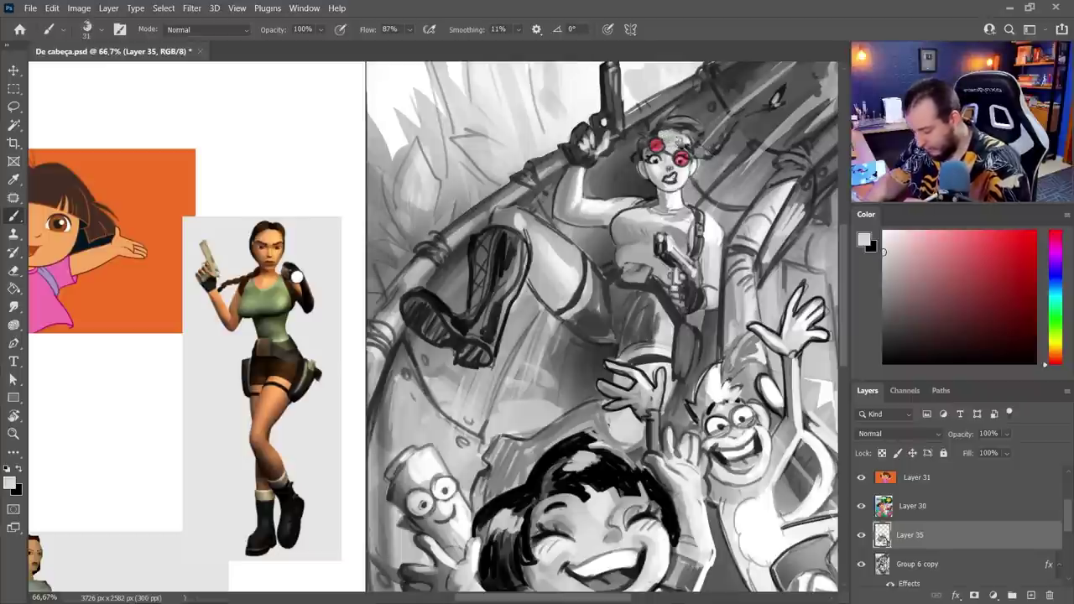
# - With a 17 px brush, paint Lara's fringe, the hair around her head and her flying braid in sampled dark and mid greys
pyautogui.keyDown('alt'); pyautogui.click(645, 144); pyautogui.keyUp('alt')
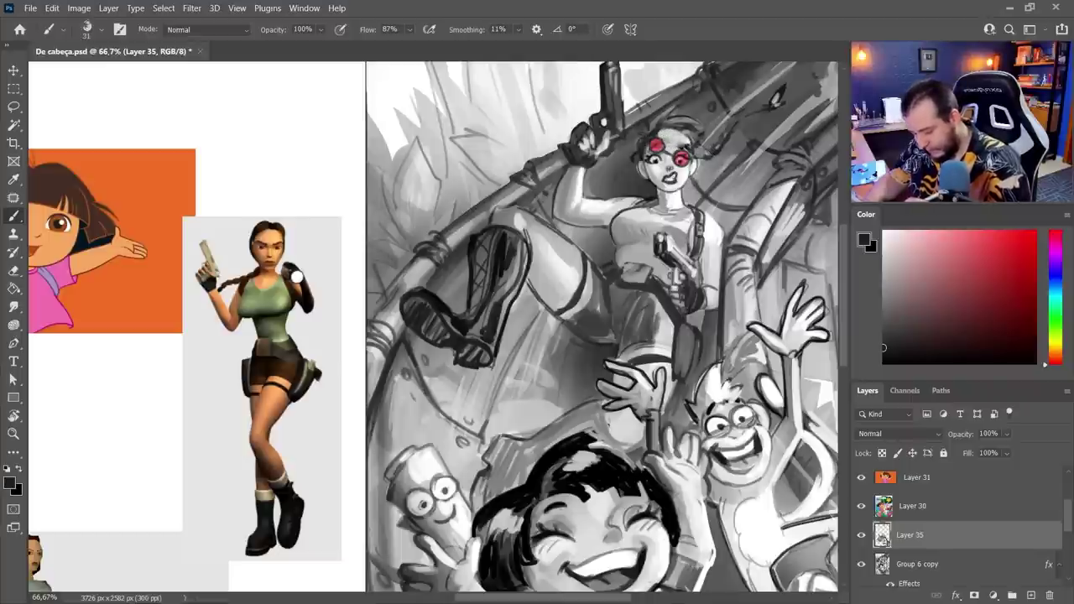
pyautogui.rightClick(645, 147)
pyautogui.click(718, 25)
pyautogui.moveTo(636, 164)
pyautogui.mouseDown()
pyautogui.moveTo(653, 126)
pyautogui.moveTo(695, 126)
pyautogui.mouseUp()
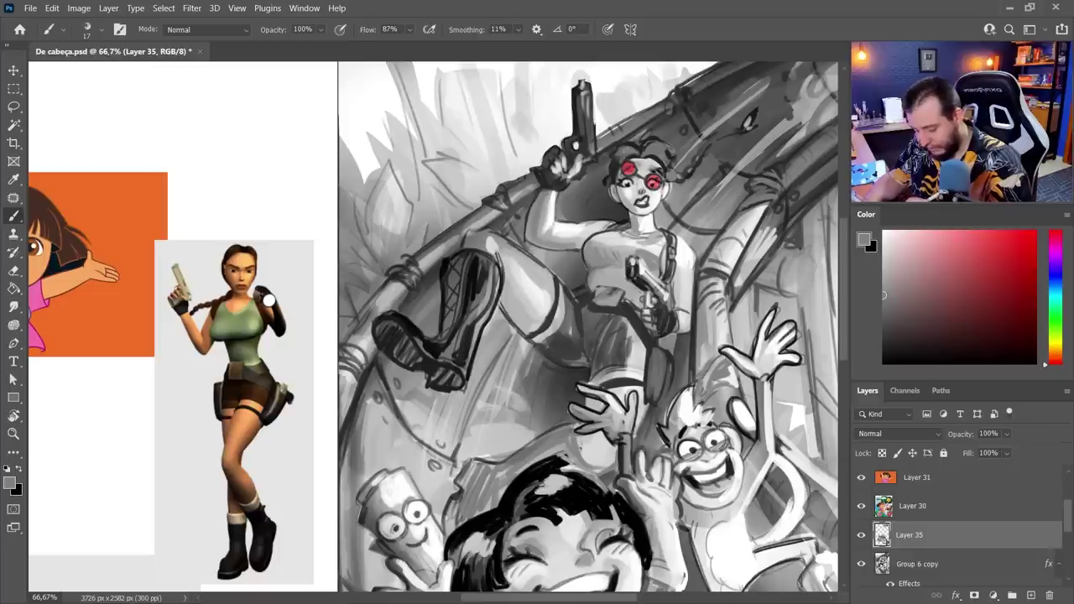
pyautogui.keyDown('alt'); pyautogui.click(613, 195); pyautogui.keyUp('alt')
pyautogui.moveTo(627, 151); pyautogui.dragTo(619, 167)
pyautogui.moveTo(661, 158)
pyautogui.mouseDown()
pyautogui.moveTo(643, 148)
pyautogui.moveTo(728, 127)
pyautogui.mouseUp()
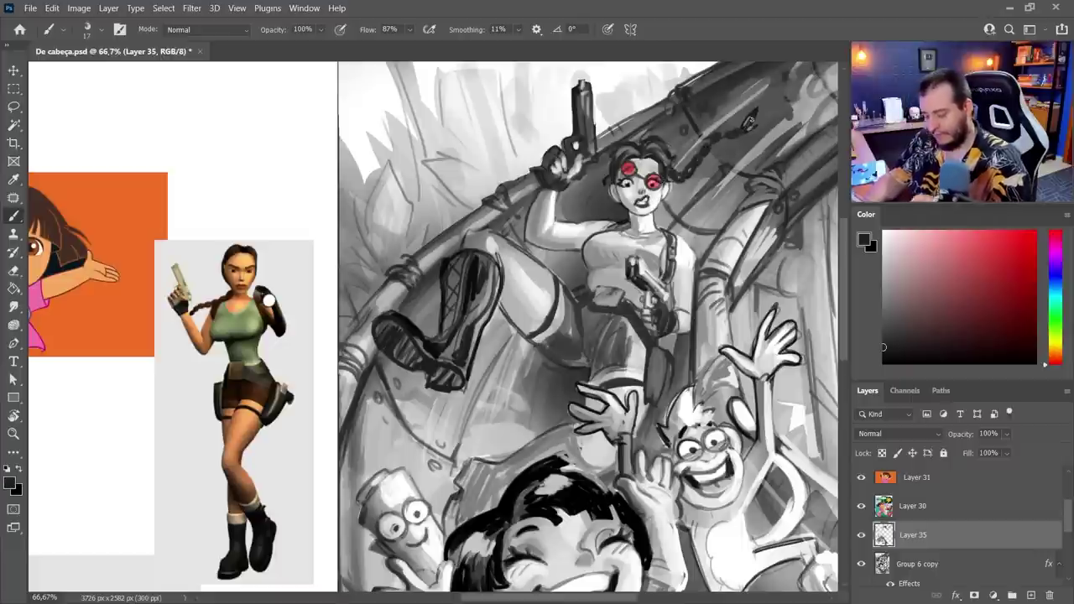
pyautogui.moveTo(648, 168); pyautogui.dragTo(677, 127)
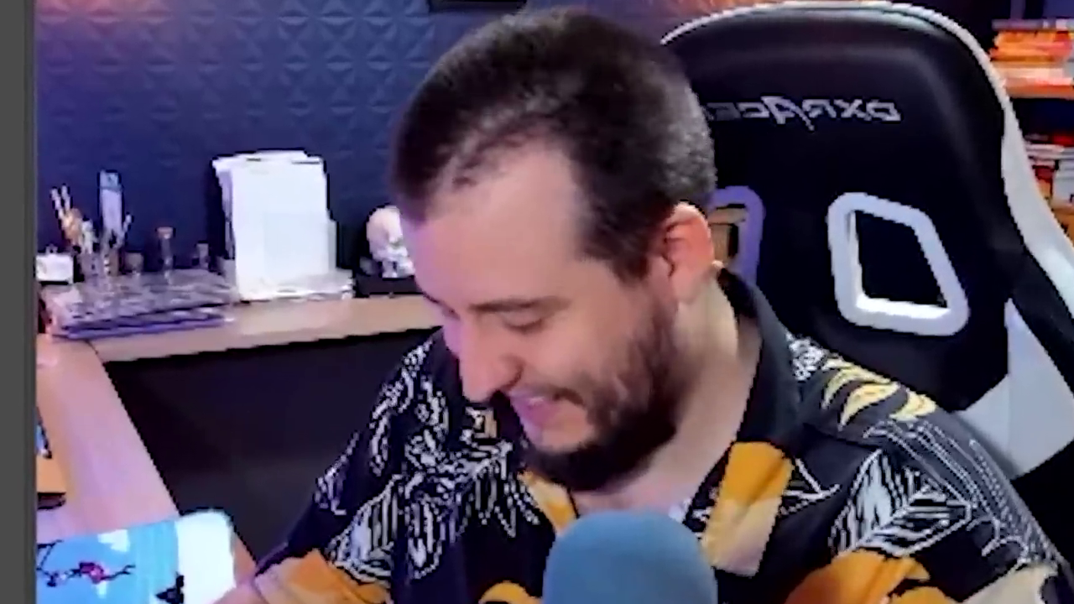
# - With a 45 px and a 28 px brush, paint over the lines around Lara's boot and legs with sampled greys
pyautogui.hotkey('ctrl', '-')
pyautogui.rightClick(611, 281)
pyautogui.moveTo(628, 270); pyautogui.dragTo(643, 270)
pyautogui.keyDown('alt'); pyautogui.click(538, 253); pyautogui.keyUp('alt')
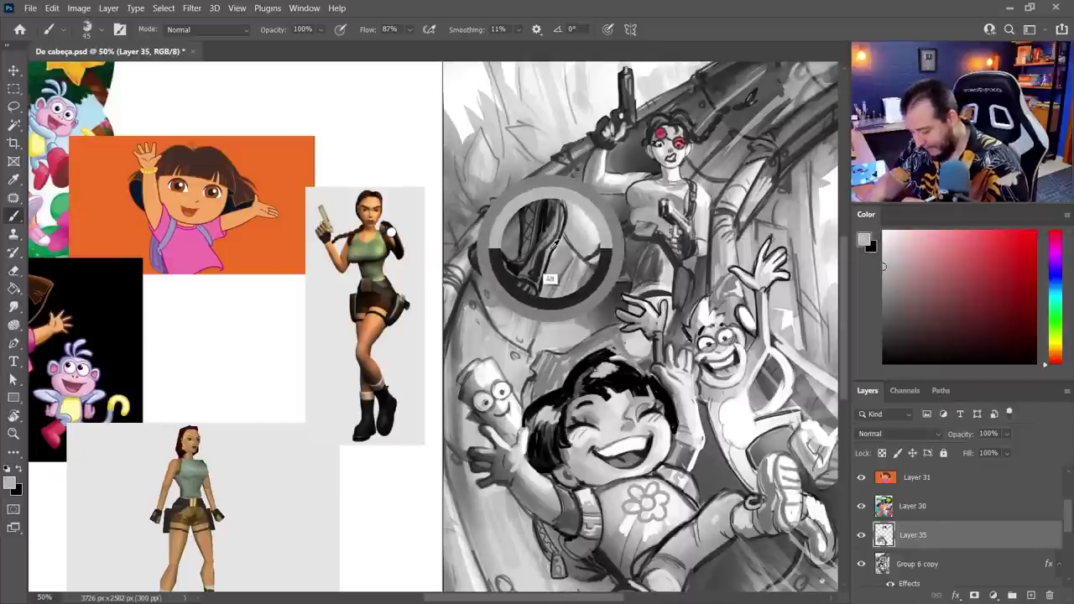
pyautogui.moveTo(528, 212)
pyautogui.mouseDown()
pyautogui.moveTo(554, 204)
pyautogui.moveTo(567, 240)
pyautogui.moveTo(558, 215)
pyautogui.moveTo(566, 227)
pyautogui.moveTo(522, 232)
pyautogui.mouseUp()
pyautogui.rightClick(539, 202)
pyautogui.keyDown('alt'); pyautogui.click(538, 227); pyautogui.keyUp('alt')
pyautogui.keyDown('alt'); pyautogui.click(627, 342); pyautogui.keyUp('alt')
pyautogui.moveTo(614, 334); pyautogui.dragTo(627, 352)
pyautogui.moveTo(698, 377); pyautogui.dragTo(703, 391)
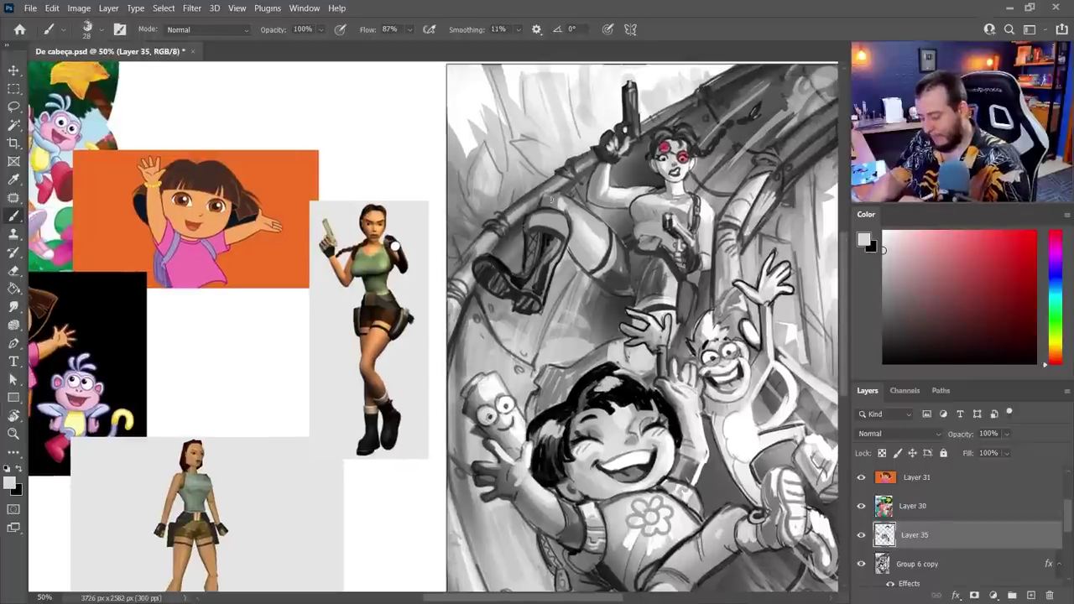
# - Touch up the top of Lara's raised boot with sampled greys, redefining its dark edge with a 14 px brush
pyautogui.keyDown('alt'); pyautogui.click(549, 199); pyautogui.keyUp('alt')
pyautogui.moveTo(543, 198)
pyautogui.mouseDown()
pyautogui.moveTo(563, 194)
pyautogui.moveTo(543, 204)
pyautogui.mouseUp()
pyautogui.keyDown('alt'); pyautogui.click(559, 201); pyautogui.keyUp('alt')
pyautogui.keyDown('alt'); pyautogui.click(546, 201); pyautogui.keyUp('alt')
pyautogui.keyDown('alt'); pyautogui.click(544, 234); pyautogui.keyUp('alt')
pyautogui.rightClick(551, 206)
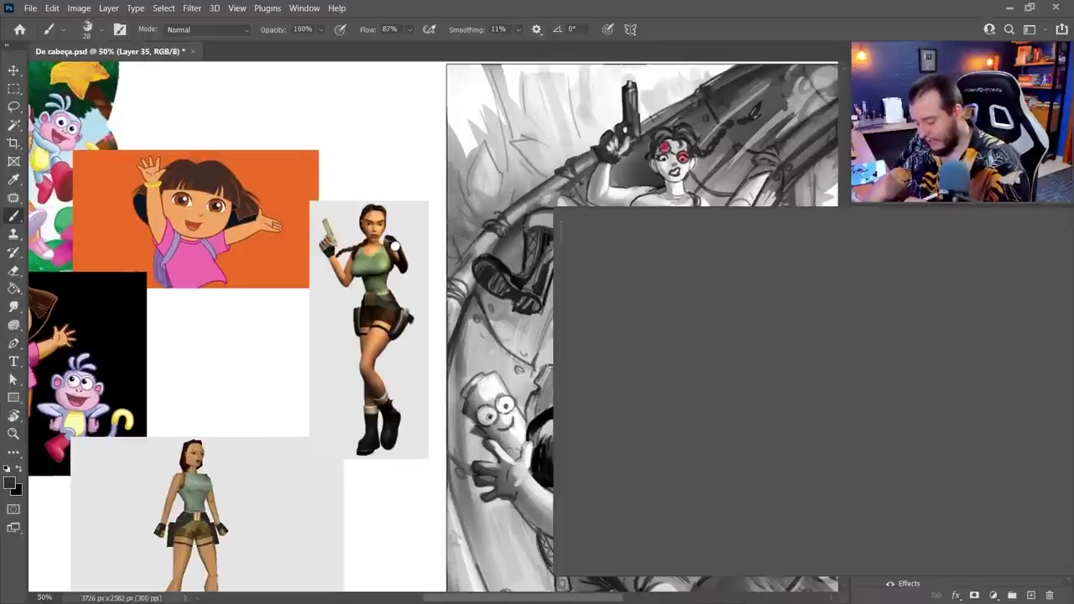
pyautogui.moveTo(631, 243); pyautogui.dragTo(627, 242)
pyautogui.click(537, 201)
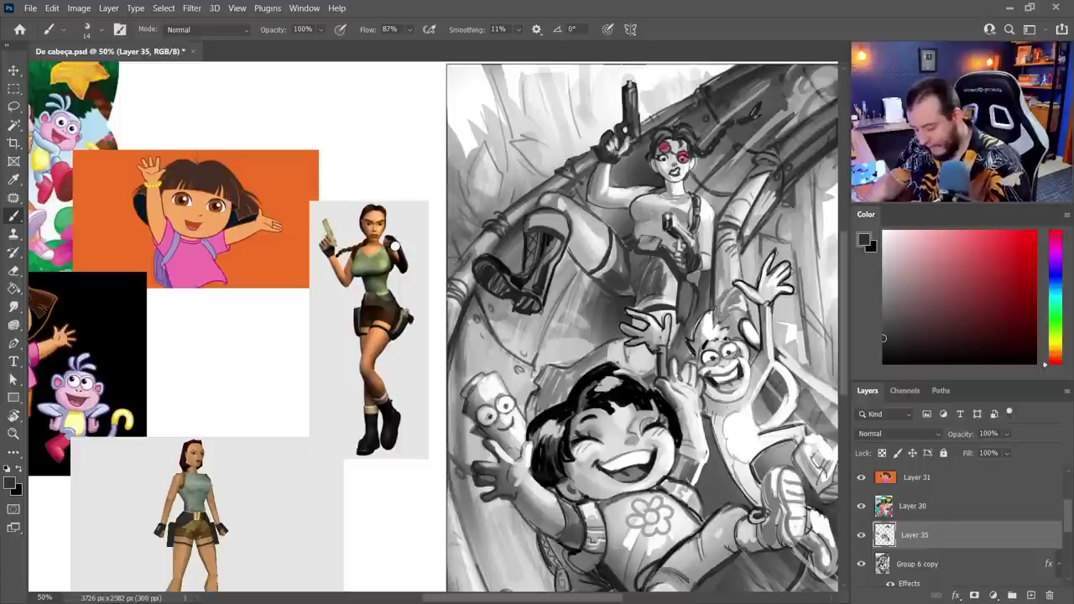
# - Refine Lara's torso side, gun hand and the edge of her shorts with sampled greys using the 14 px brush
pyautogui.keyDown('alt'); pyautogui.click(699, 223); pyautogui.keyUp('alt')
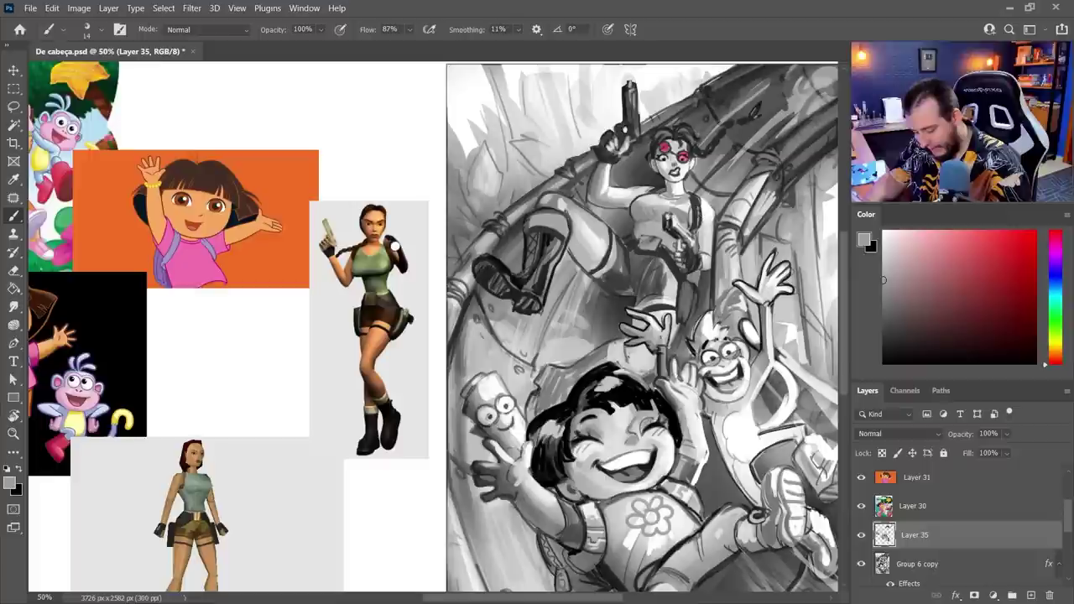
pyautogui.keyDown('alt'); pyautogui.click(695, 259); pyautogui.keyUp('alt')
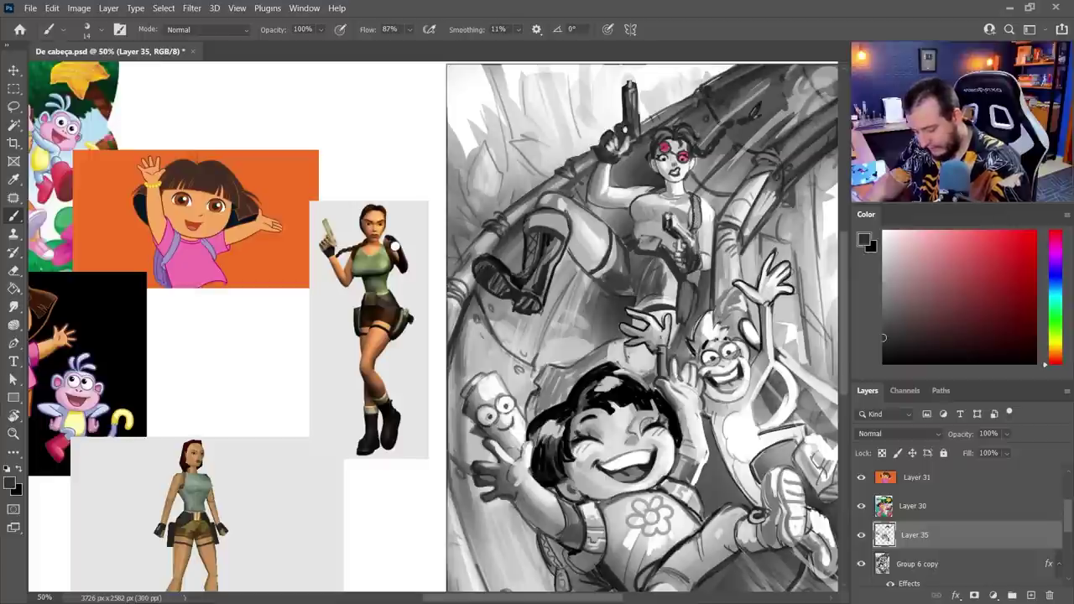
pyautogui.keyDown('alt'); pyautogui.click(695, 257); pyautogui.keyUp('alt')
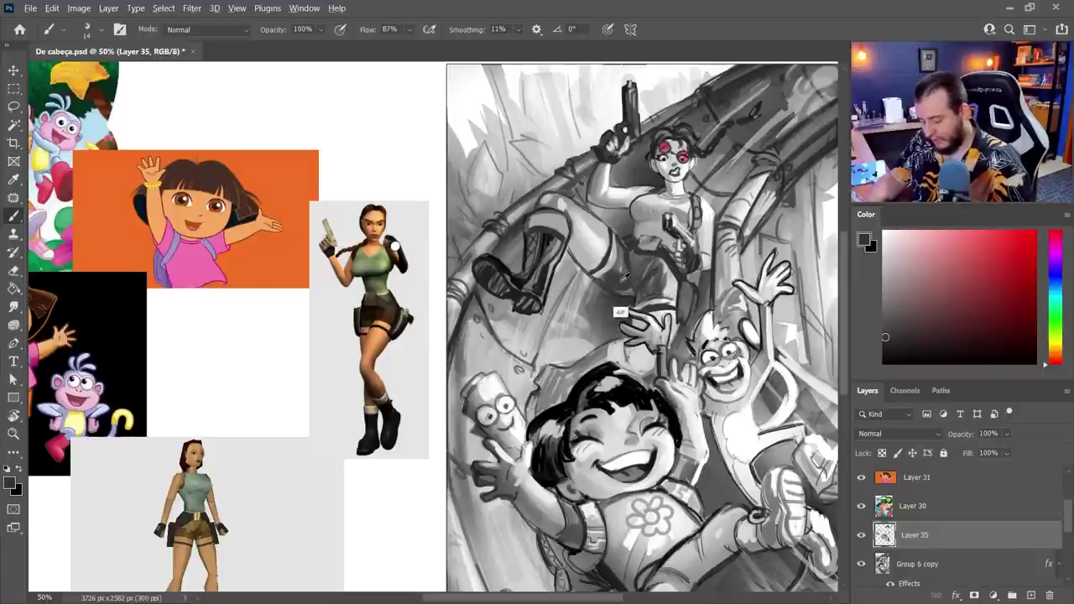
pyautogui.keyDown('alt'); pyautogui.click(616, 316); pyautogui.keyUp('alt')
pyautogui.moveTo(604, 274); pyautogui.dragTo(615, 245)
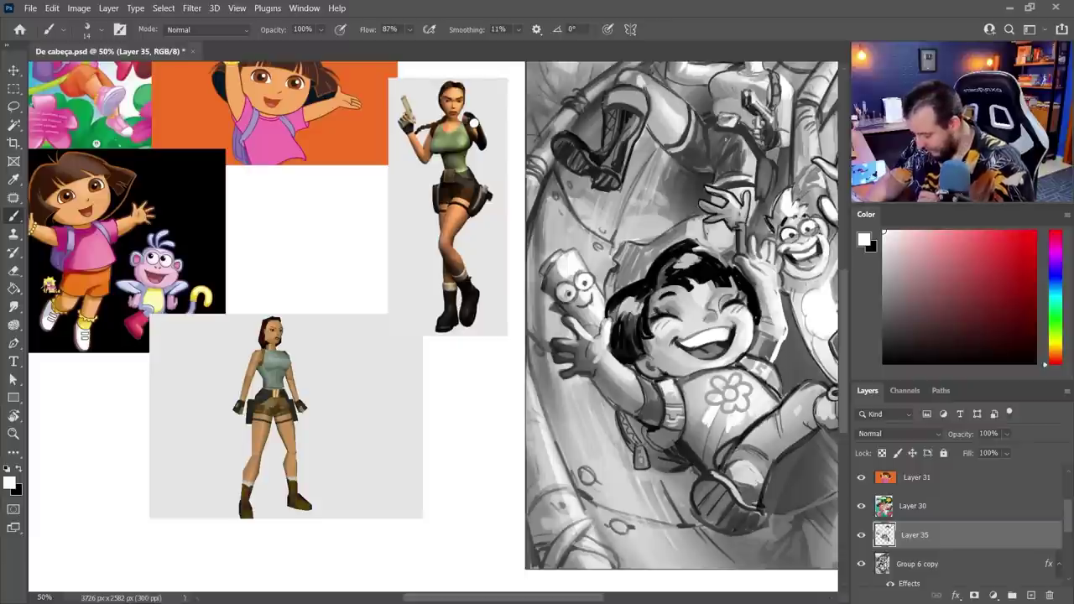
# - Check the low-poly Lara reference up close and move both Lara reference images to the lower-left corner of the canvas
pyautogui.moveTo(680, 371); pyautogui.dragTo(656, 379)
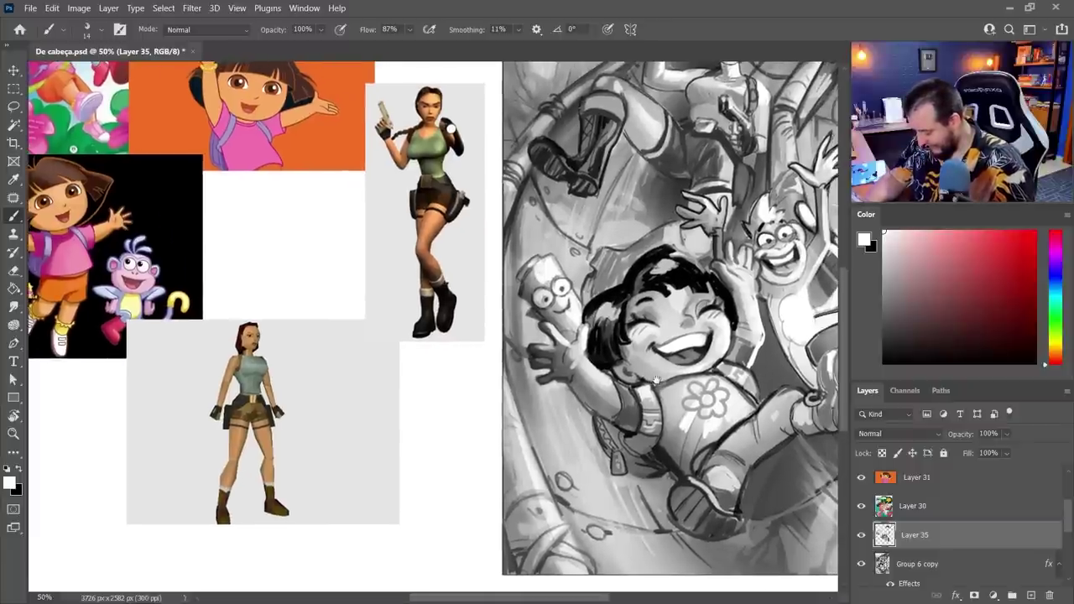
pyautogui.press('z')
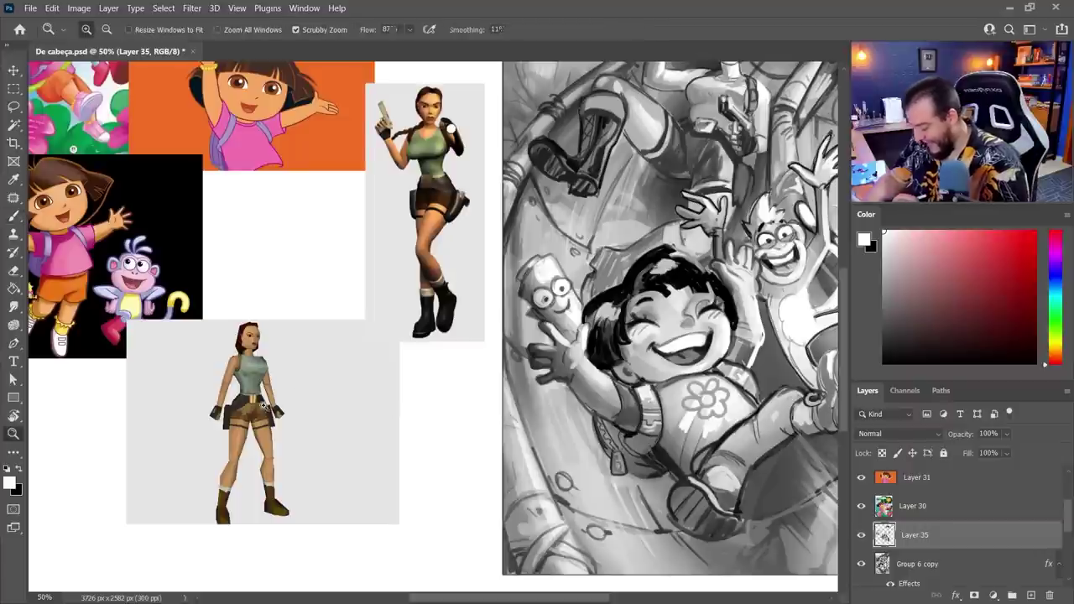
pyautogui.click(264, 362)
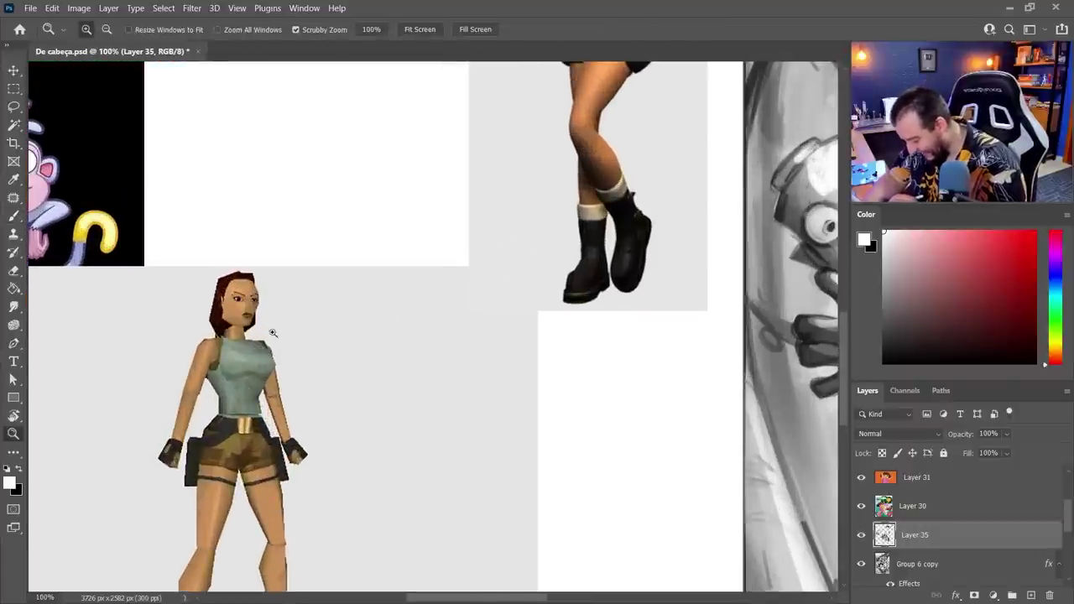
pyautogui.keyDown('alt'); pyautogui.click(302, 422); pyautogui.keyUp('alt')
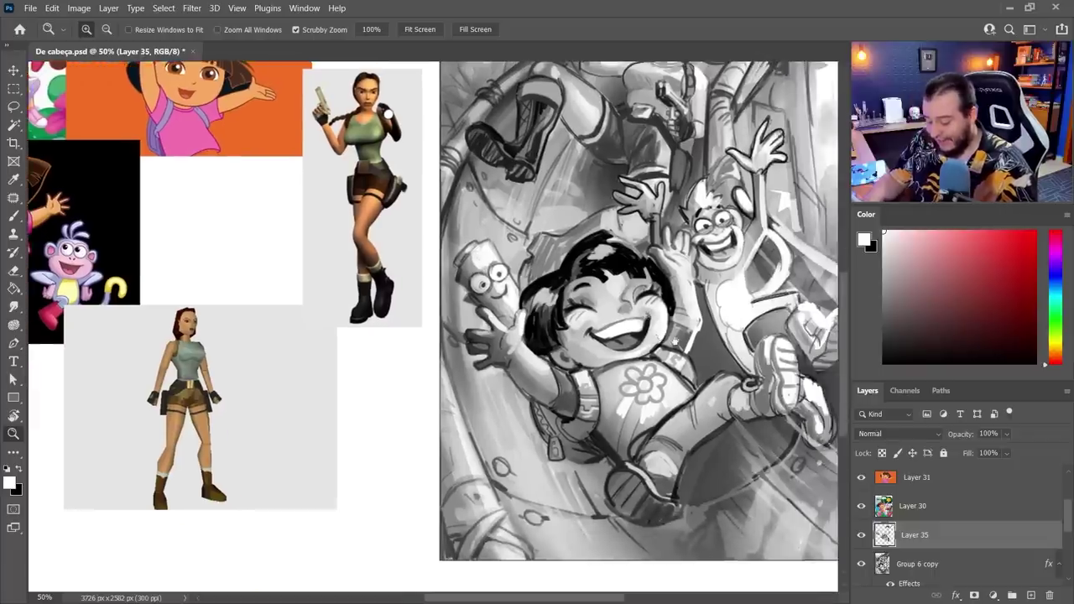
pyautogui.moveTo(675, 342); pyautogui.dragTo(619, 367)
pyautogui.keyDown('alt'); pyautogui.click(681, 361); pyautogui.keyUp('alt')
pyautogui.press('v')
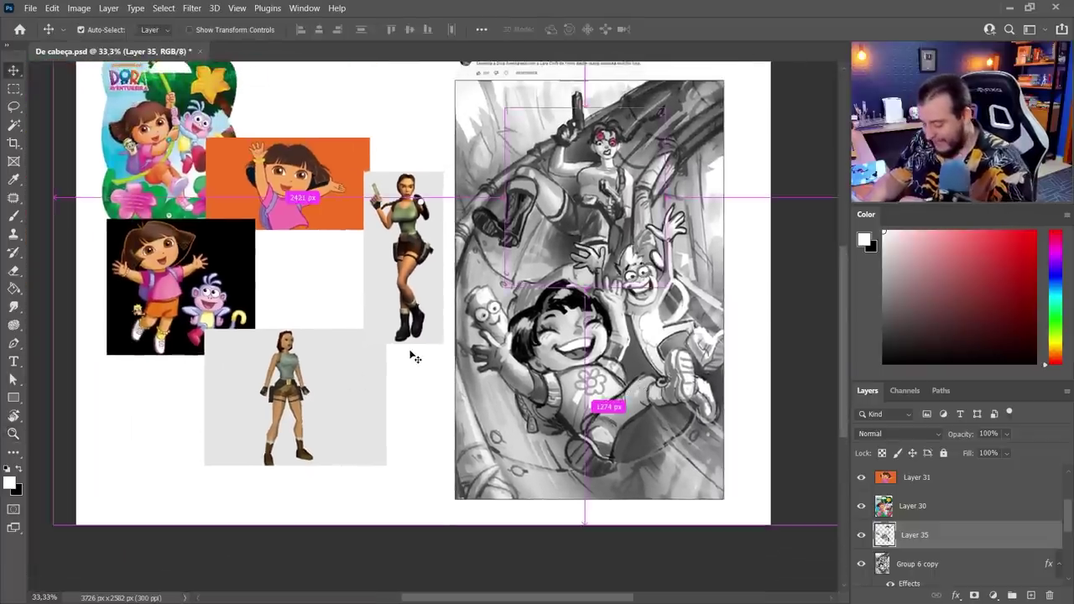
pyautogui.keyDown('ctrl'); pyautogui.click(351, 398); pyautogui.keyUp('ctrl')
pyautogui.moveTo(411, 275); pyautogui.dragTo(126, 468)
pyautogui.moveTo(289, 334); pyautogui.dragTo(213, 399)
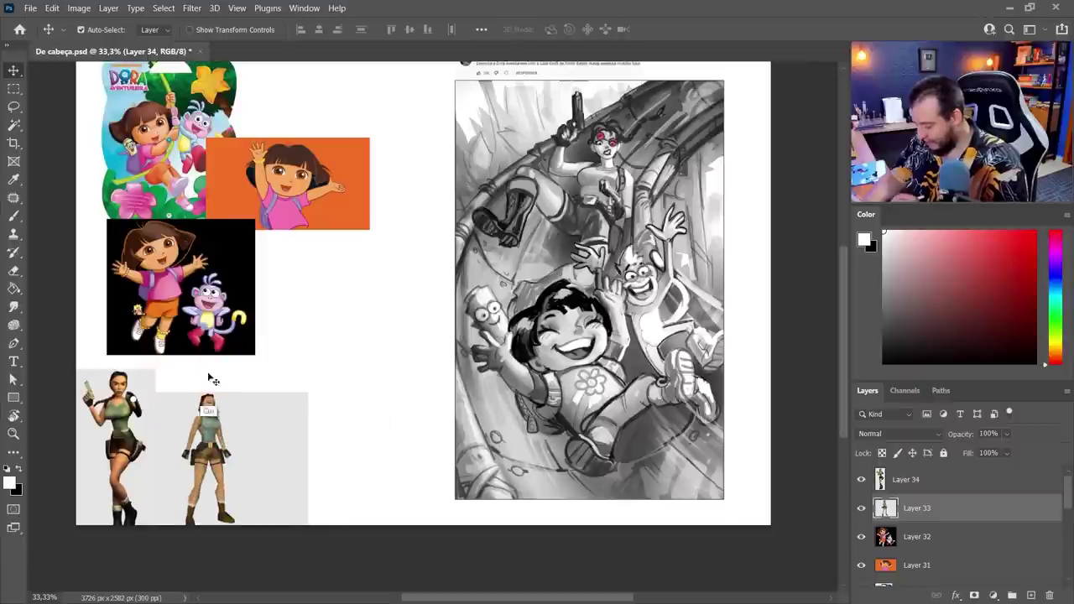
# - Move the black-background Dora image and the Dora poster beside the painting, with the orange Dora image to their left
pyautogui.moveTo(201, 336); pyautogui.dragTo(385, 370)
pyautogui.moveTo(194, 209); pyautogui.dragTo(415, 263)
pyautogui.moveTo(332, 195); pyautogui.dragTo(264, 238)
pyautogui.moveTo(390, 218); pyautogui.dragTo(375, 219)
# - Make Layer 35 active again and set the brush to 29 px for painting over Dora
pyautogui.press('z')
pyautogui.click(391, 324)
pyautogui.moveTo(556, 468); pyautogui.dragTo(477, 416)
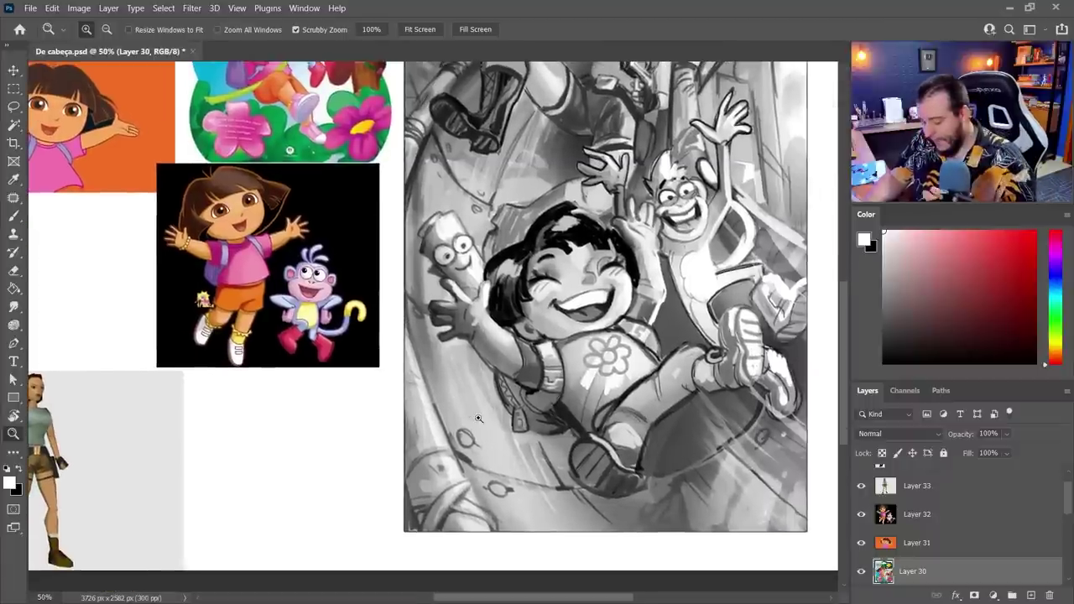
pyautogui.moveTo(1067, 483); pyautogui.dragTo(1066, 534)
pyautogui.click(940, 469)
pyautogui.moveTo(592, 418)
pyautogui.mouseDown()
pyautogui.moveTo(672, 529)
pyautogui.moveTo(640, 454)
pyautogui.moveTo(587, 413)
pyautogui.mouseUp()
pyautogui.press('b')
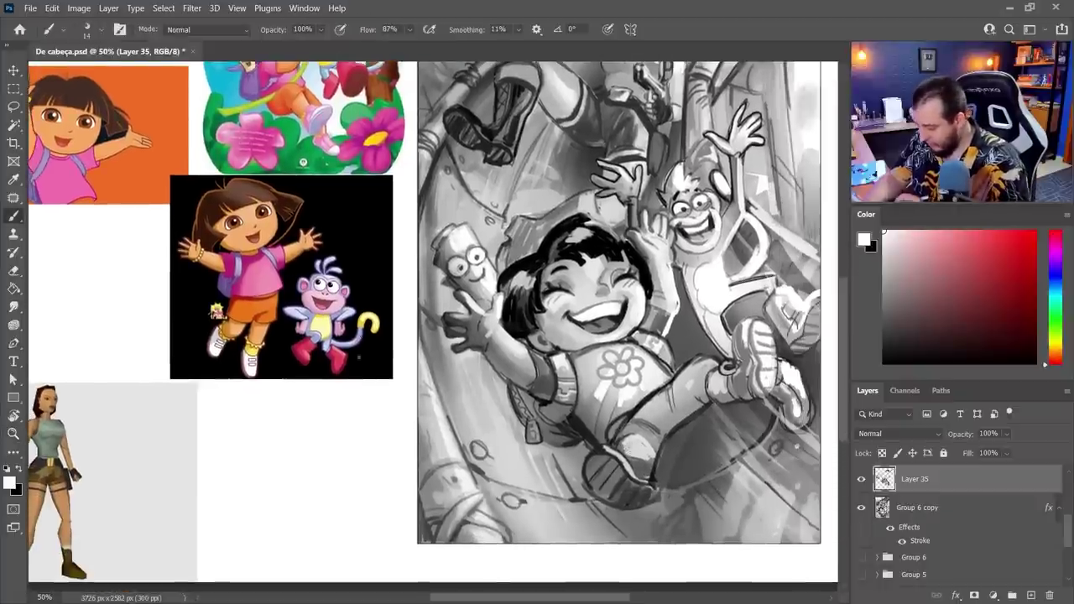
pyautogui.rightClick(680, 372)
pyautogui.moveTo(625, 268); pyautogui.dragTo(634, 269)
pyautogui.click(734, 20)
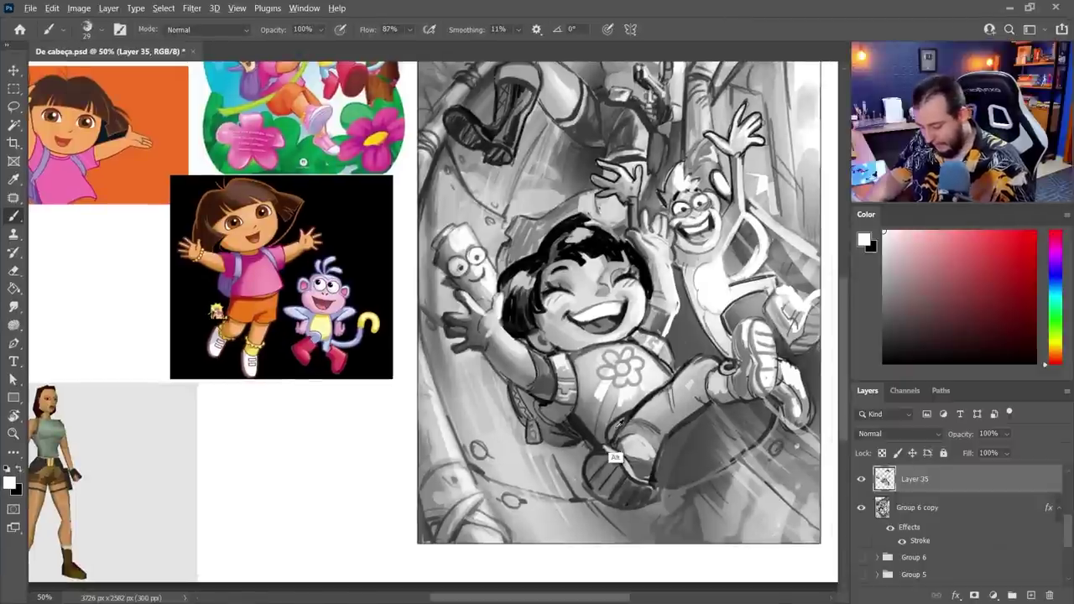
# - Repaint the shadowed edge between Dora's shirt and backpack down to her lower shoe with sampled dark greys
pyautogui.keyDown('alt'); pyautogui.click(616, 451); pyautogui.keyUp('alt')
pyautogui.keyDown('alt'); pyautogui.click(630, 411); pyautogui.keyUp('alt')
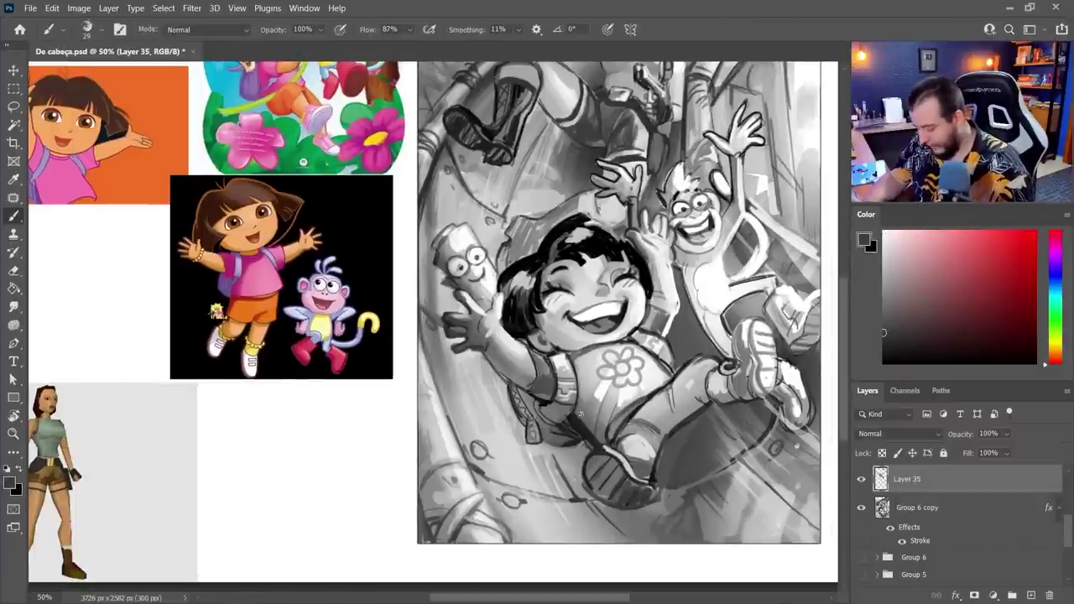
pyautogui.moveTo(576, 410); pyautogui.dragTo(598, 447)
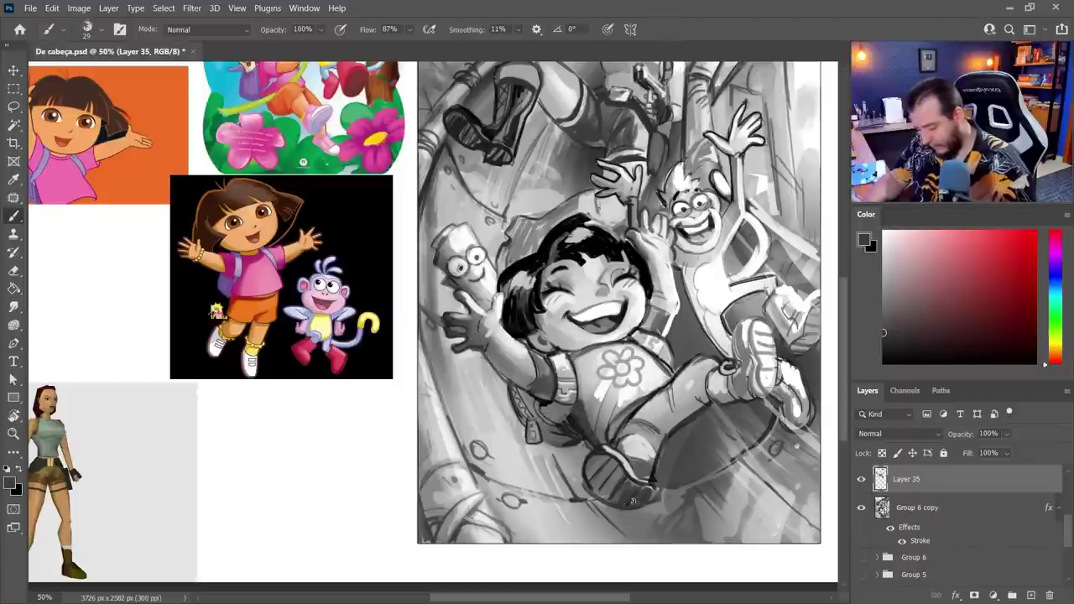
pyautogui.keyDown('alt'); pyautogui.click(576, 425); pyautogui.keyUp('alt')
pyautogui.moveTo(575, 401); pyautogui.dragTo(587, 430)
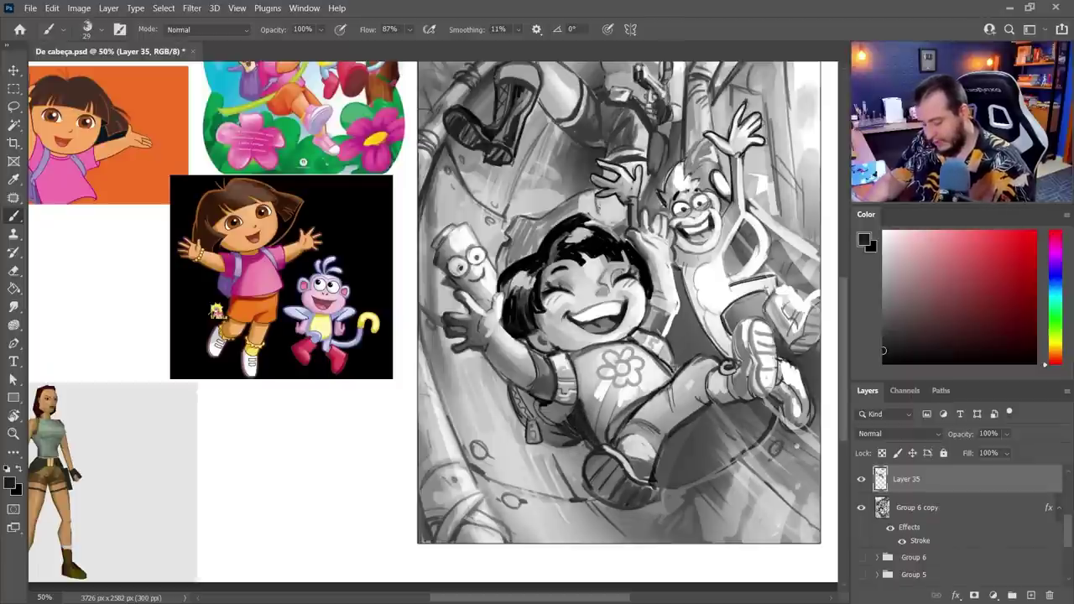
# - Clean up the border between Dora's shirt and her raised thigh with sampled light and mid greys
pyautogui.keyDown('alt'); pyautogui.click(656, 391); pyautogui.keyUp('alt')
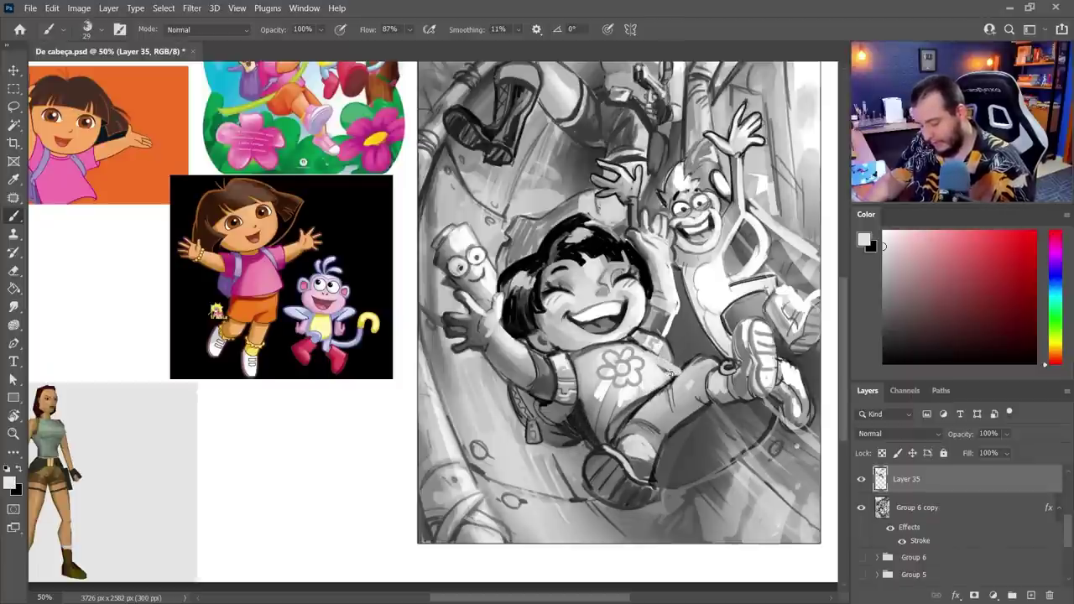
pyautogui.keyDown('alt'); pyautogui.click(643, 371); pyautogui.keyUp('alt')
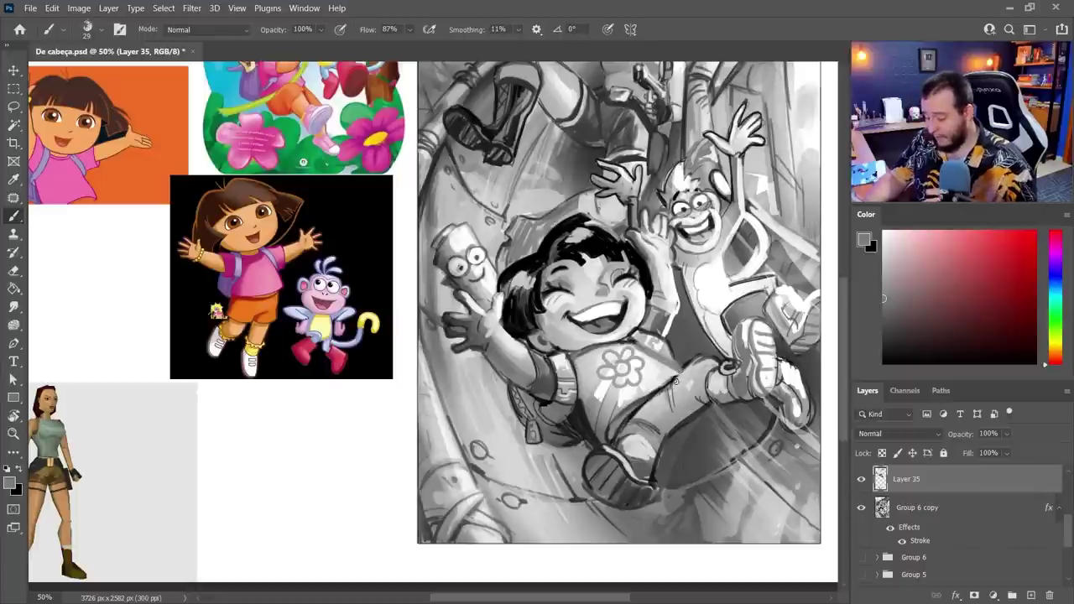
pyautogui.moveTo(676, 381); pyautogui.dragTo(710, 385)
# - Paint a beaded bracelet on Dora's raised wrist using a 12 px brush with sampled dark and light greys
pyautogui.keyDown('alt'); pyautogui.click(553, 331); pyautogui.keyUp('alt')
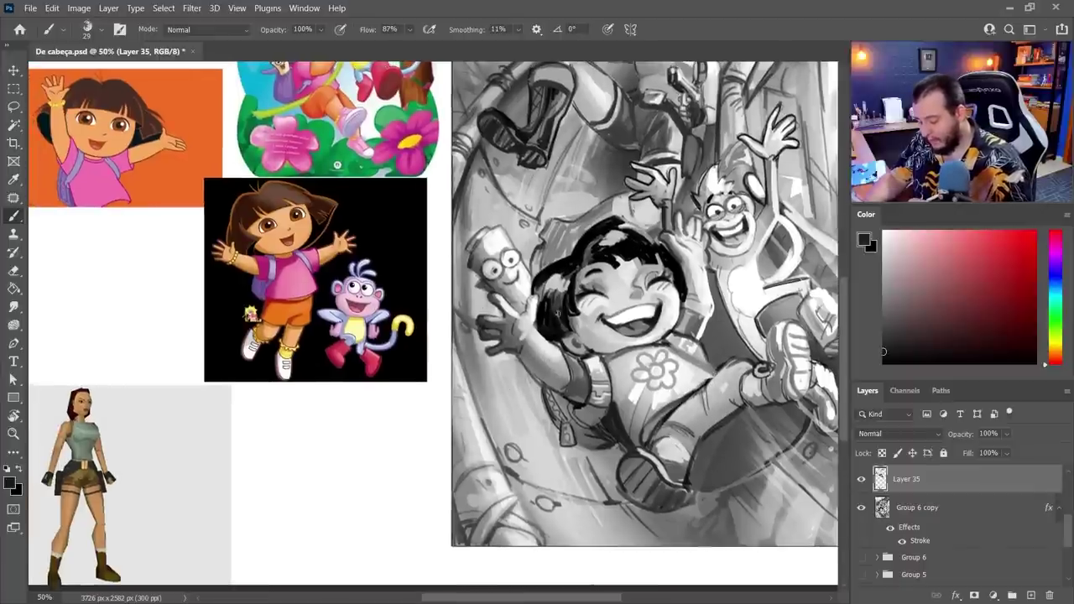
pyautogui.rightClick(600, 258)
pyautogui.moveTo(634, 269); pyautogui.dragTo(627, 269)
pyautogui.click(708, 31)
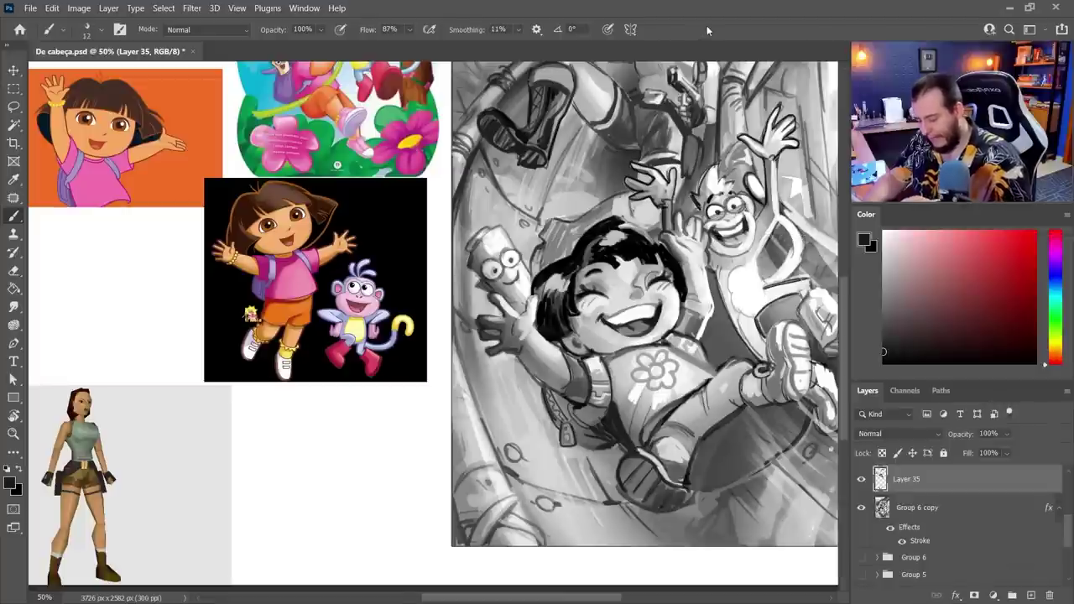
pyautogui.moveTo(515, 331); pyautogui.dragTo(534, 360)
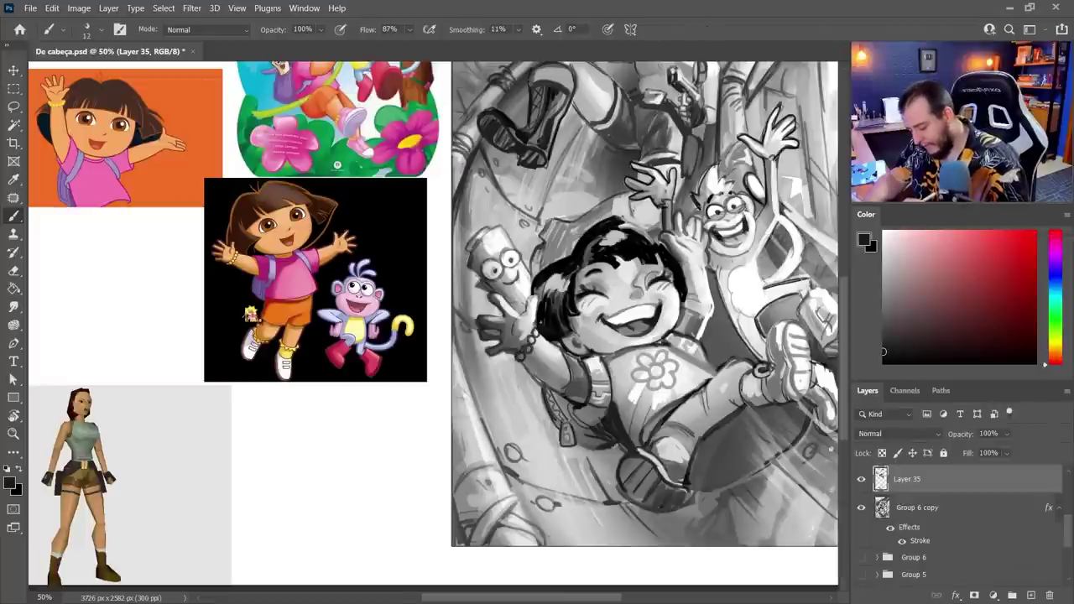
pyautogui.keyDown('alt'); pyautogui.click(577, 378); pyautogui.keyUp('alt')
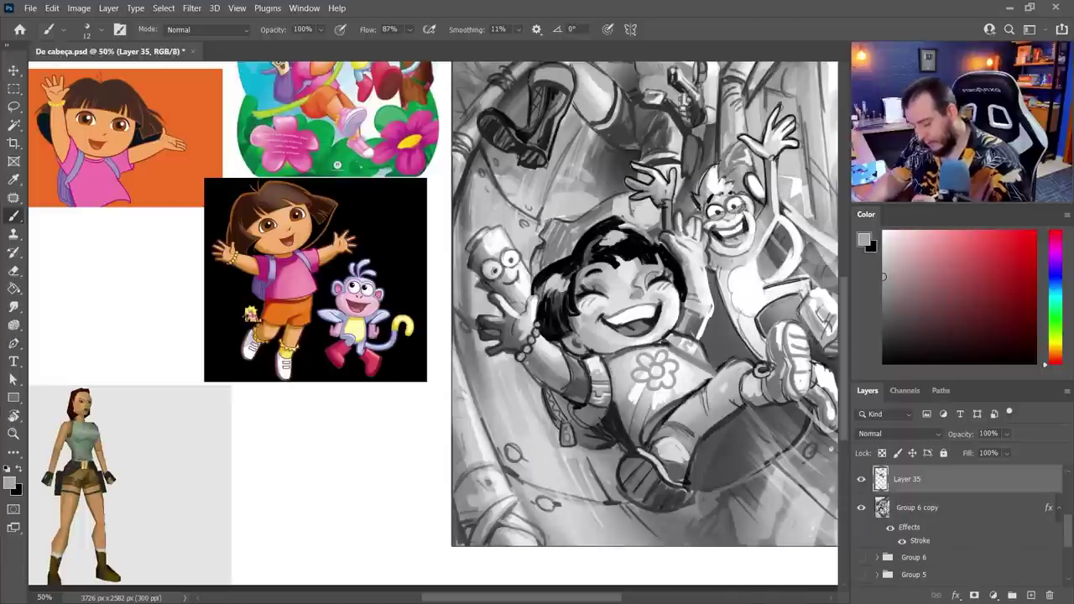
# - Add dark contours and mid-grey pocket details to Dora's backpack using sampled greys and the 12 px brush
pyautogui.moveTo(714, 469); pyautogui.dragTo(678, 460)
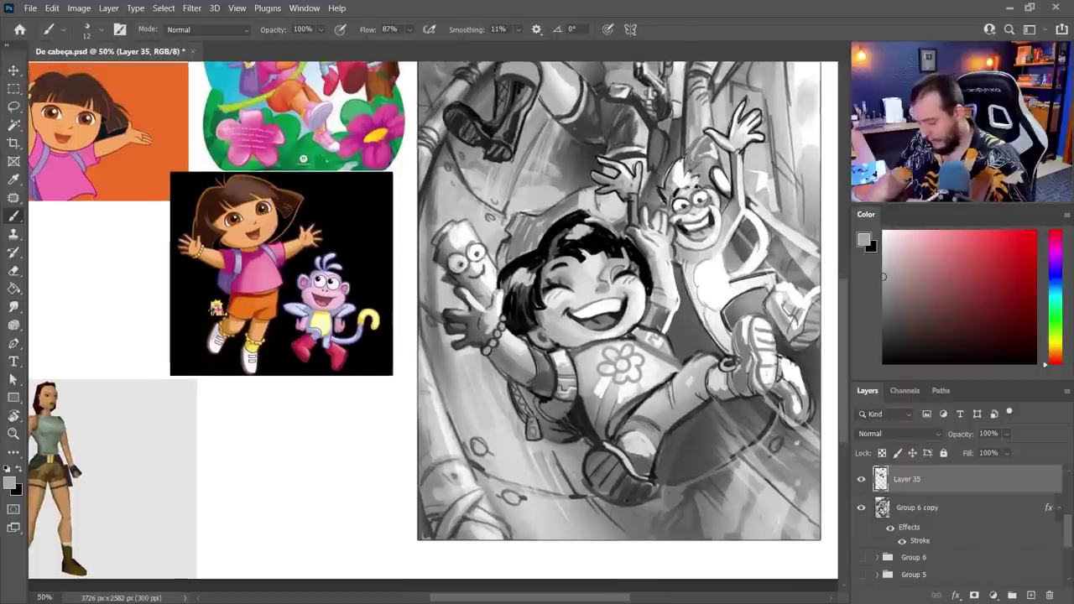
pyautogui.keyDown('alt'); pyautogui.click(578, 403); pyautogui.keyUp('alt')
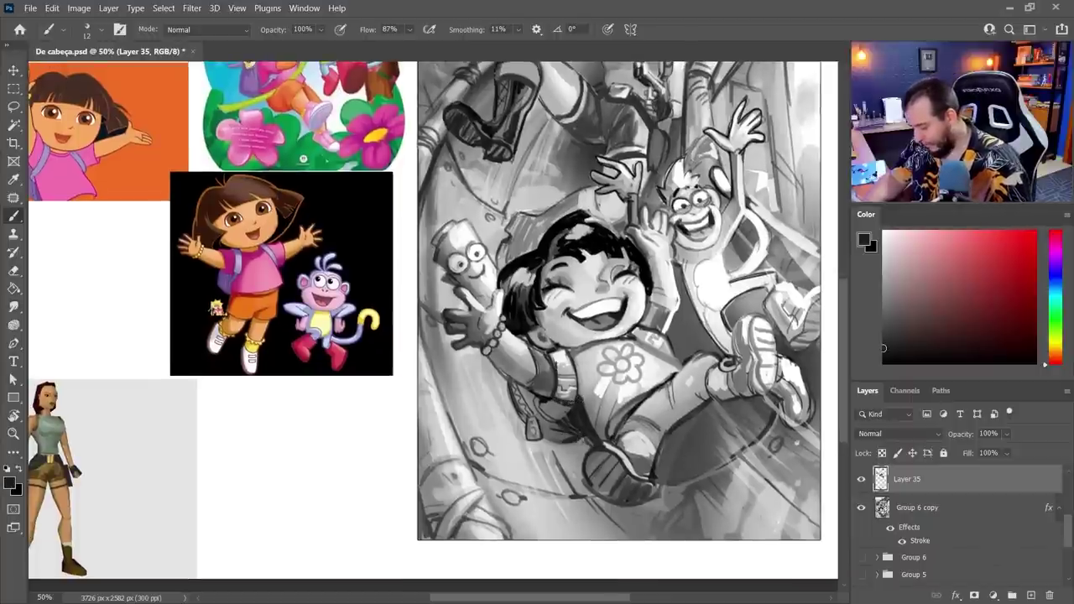
pyautogui.moveTo(551, 405); pyautogui.dragTo(561, 415)
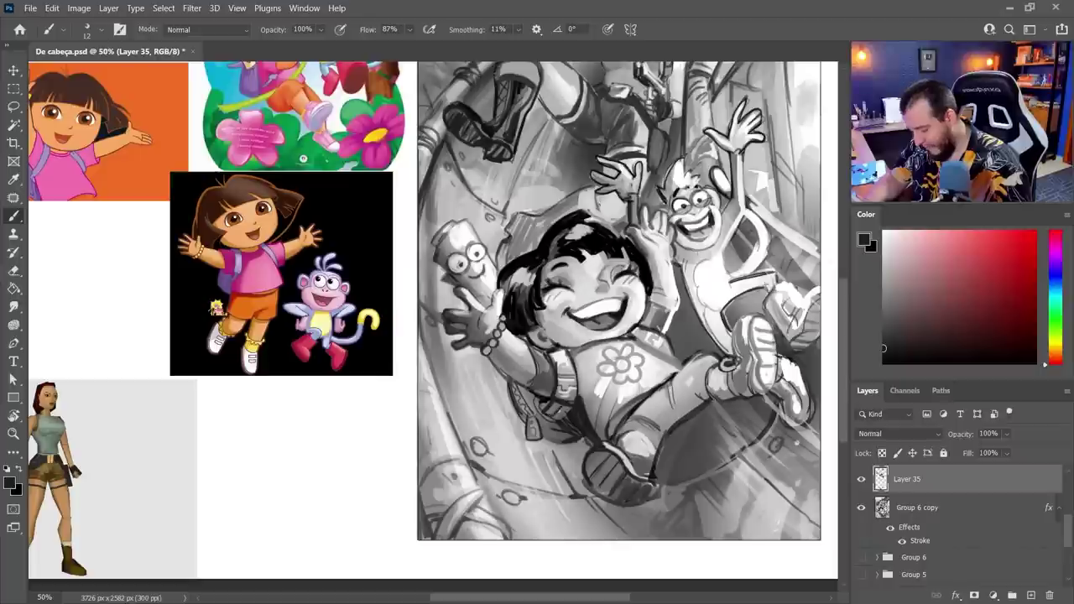
pyautogui.keyDown('alt'); pyautogui.click(541, 412); pyautogui.keyUp('alt')
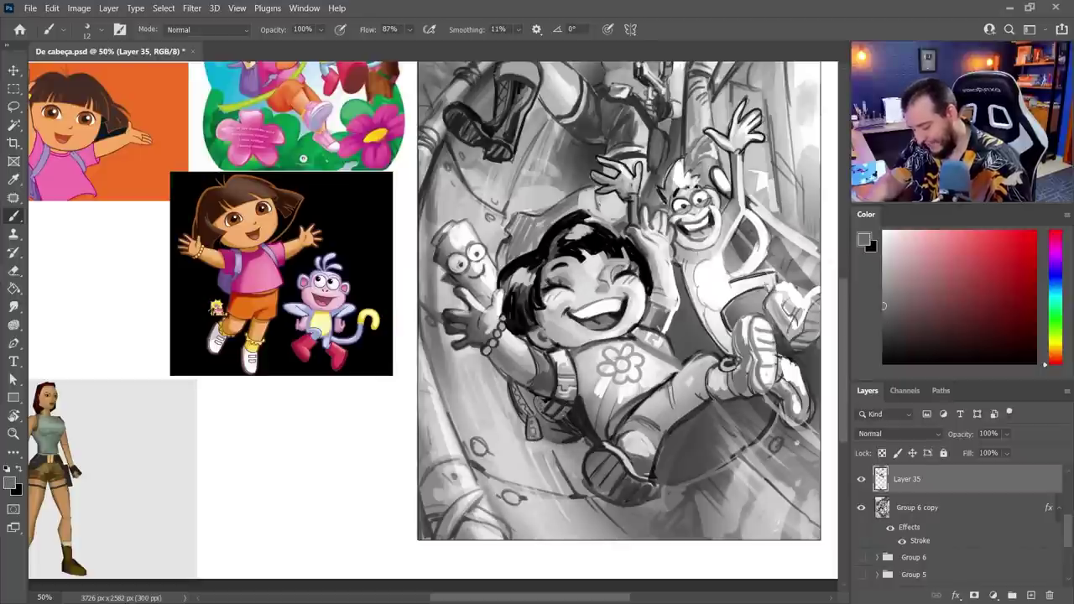
pyautogui.keyDown('alt'); pyautogui.click(579, 413); pyautogui.keyUp('alt')
pyautogui.keyDown('alt'); pyautogui.click(563, 420); pyautogui.keyUp('alt')
pyautogui.moveTo(558, 410); pyautogui.dragTo(562, 427)
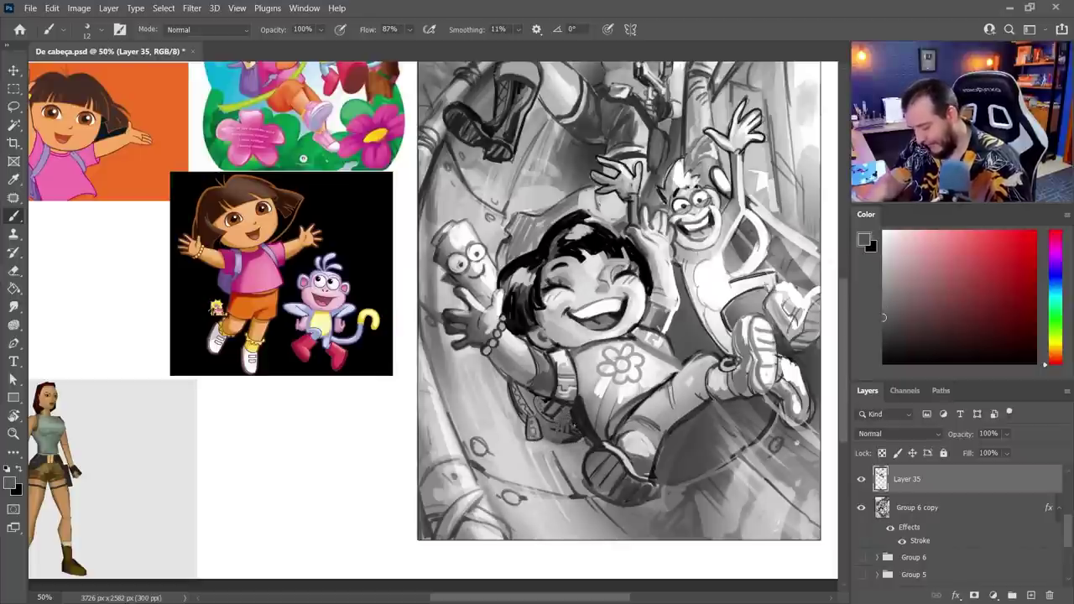
# - Define the backpack's outer edge against the background and darken Dora's shoulder straps with sampled greys
pyautogui.keyDown('alt'); pyautogui.click(585, 450); pyautogui.keyUp('alt')
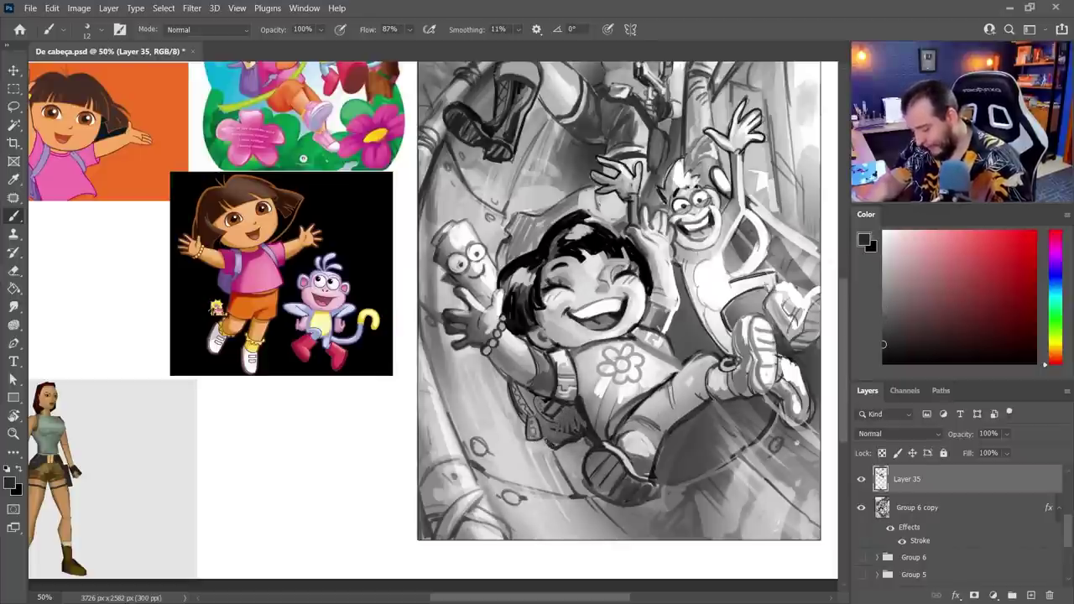
pyautogui.keyDown('alt'); pyautogui.click(513, 436); pyautogui.keyUp('alt')
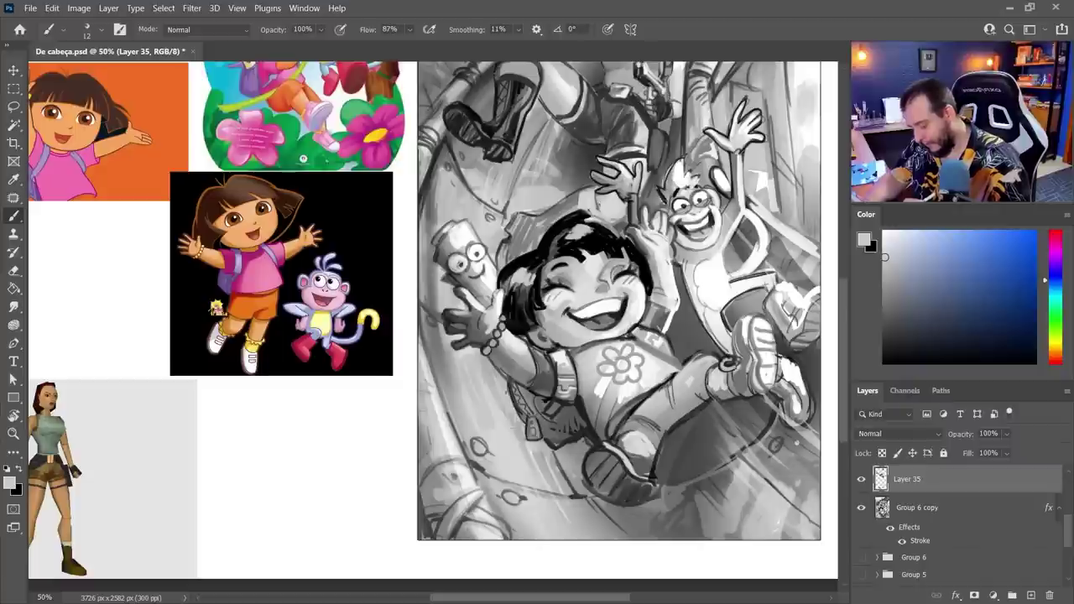
pyautogui.keyDown('alt'); pyautogui.click(548, 438); pyautogui.keyUp('alt')
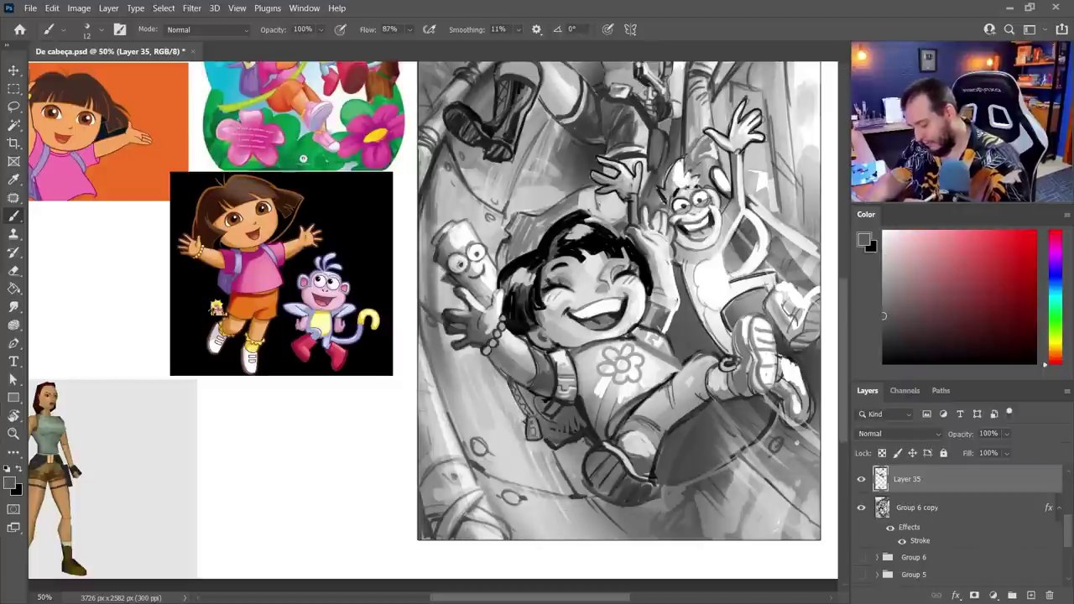
pyautogui.keyDown('alt'); pyautogui.click(550, 401); pyautogui.keyUp('alt')
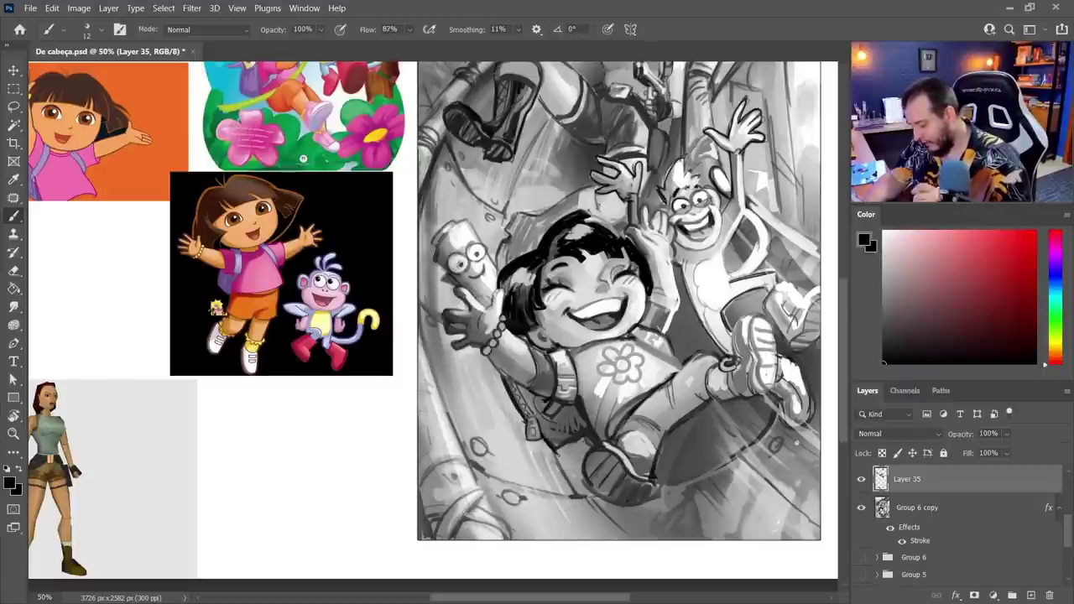
pyautogui.keyDown('alt'); pyautogui.click(544, 416); pyautogui.keyUp('alt')
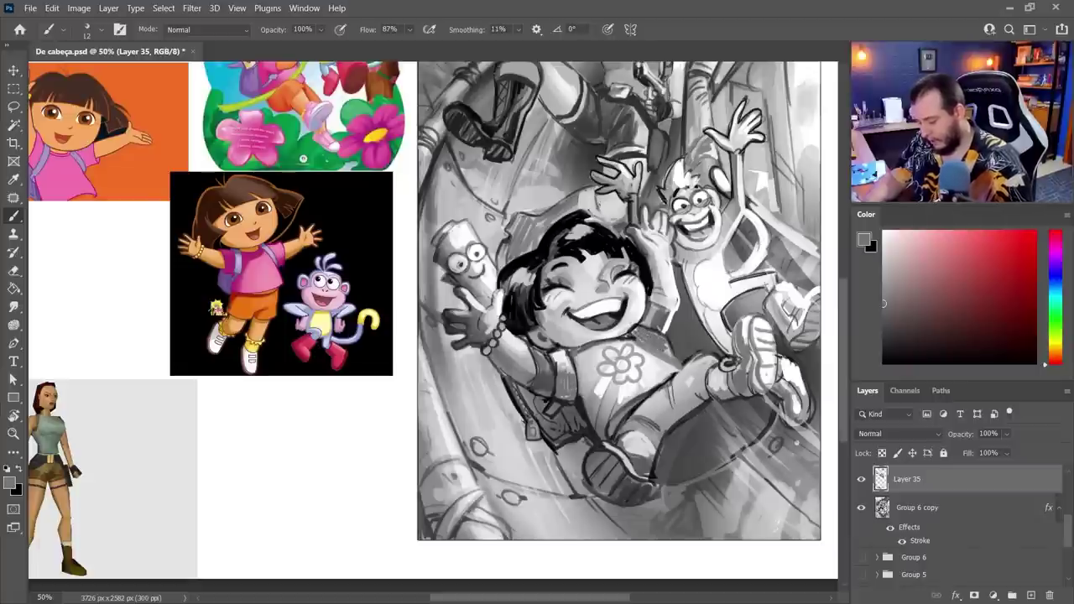
# - Paint out the flower on Dora's shirt with a 45 px brush, using sampled light shirt greys
pyautogui.rightClick(550, 408)
pyautogui.click(645, 270)
pyautogui.press('Return')
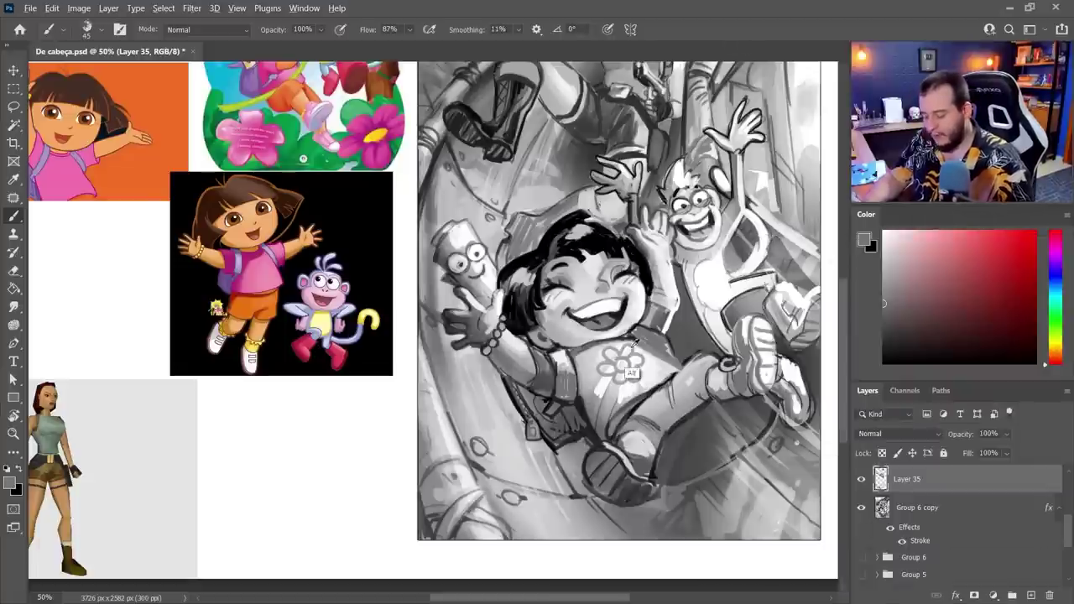
pyautogui.keyDown('alt'); pyautogui.click(595, 393); pyautogui.keyUp('alt')
pyautogui.press('alt')
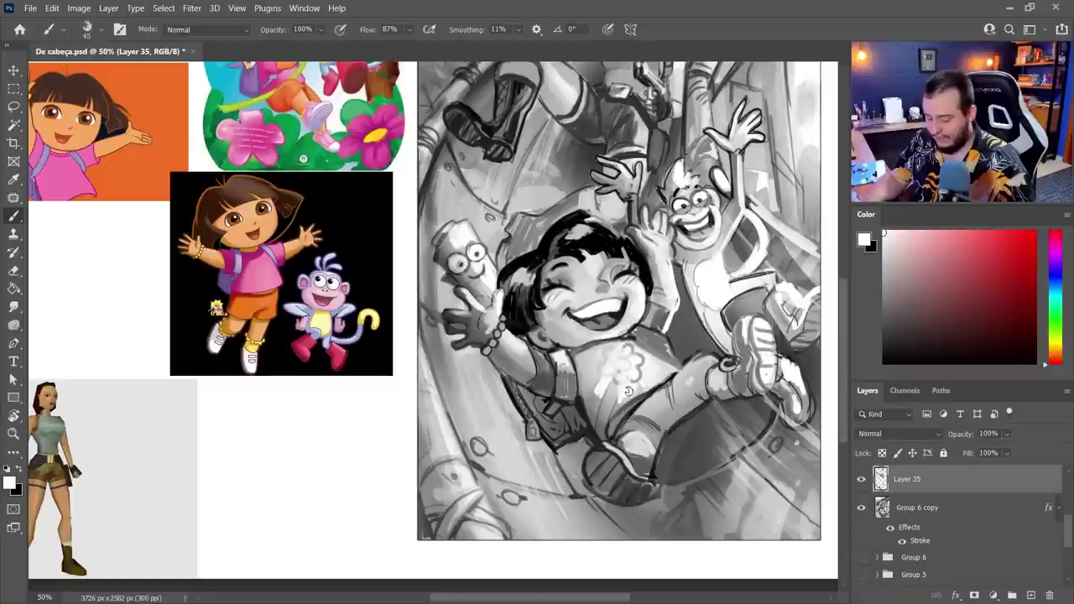
pyautogui.keyDown('alt'); pyautogui.click(585, 391); pyautogui.keyUp('alt')
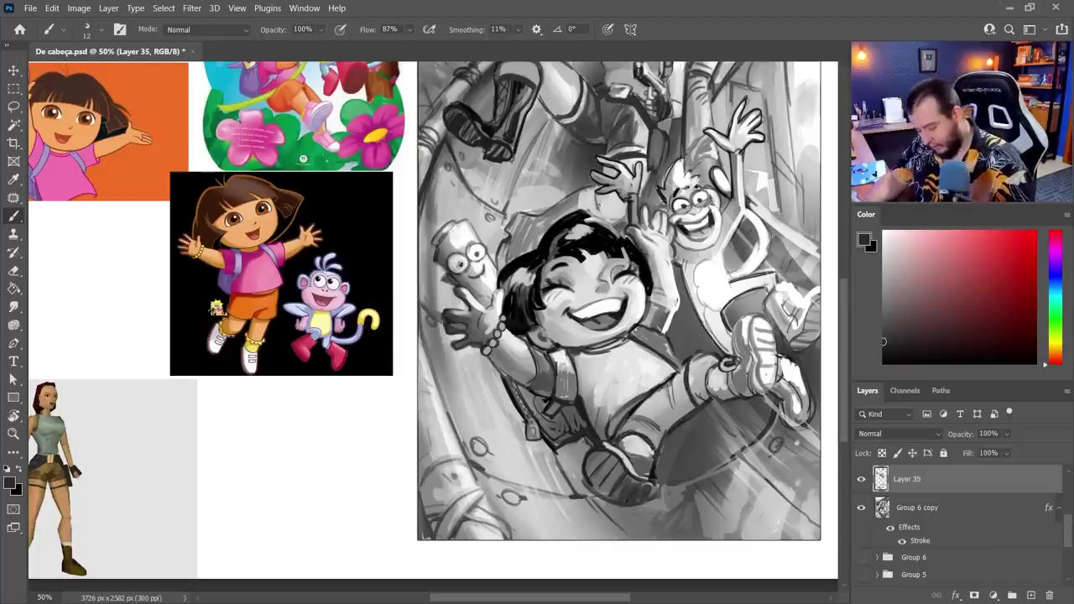
# - Rework Dora's raised lower leg and the lower sock with a 29 px brush and sampled greys
pyautogui.rightClick(716, 386)
pyautogui.moveTo(630, 269); pyautogui.dragTo(639, 268)
pyautogui.click(726, 56)
pyautogui.keyDown('alt'); pyautogui.click(714, 408); pyautogui.keyUp('alt')
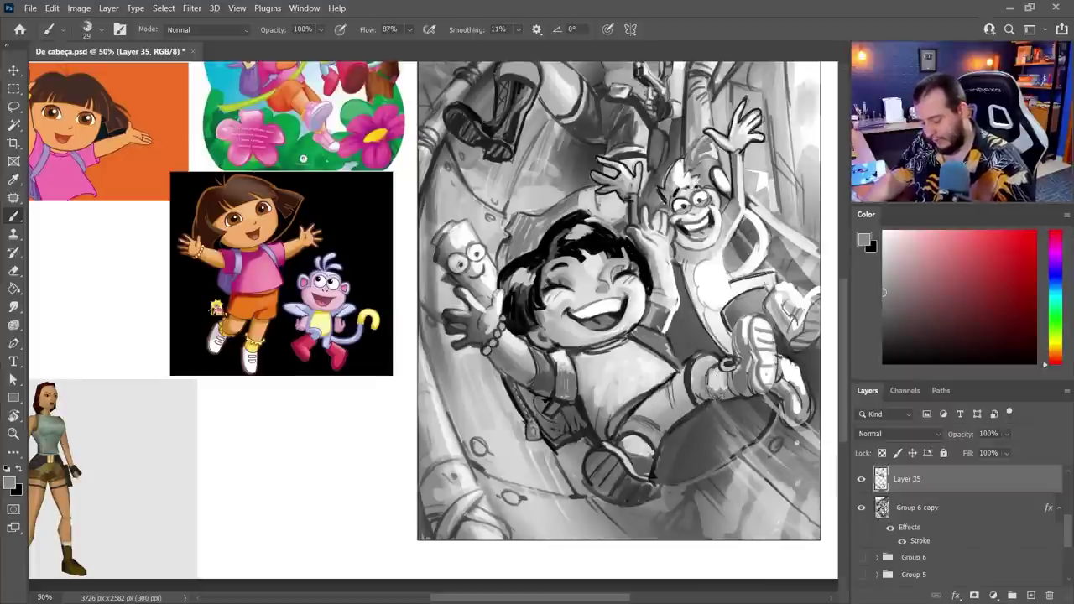
pyautogui.keyDown('alt'); pyautogui.click(710, 383); pyautogui.keyUp('alt')
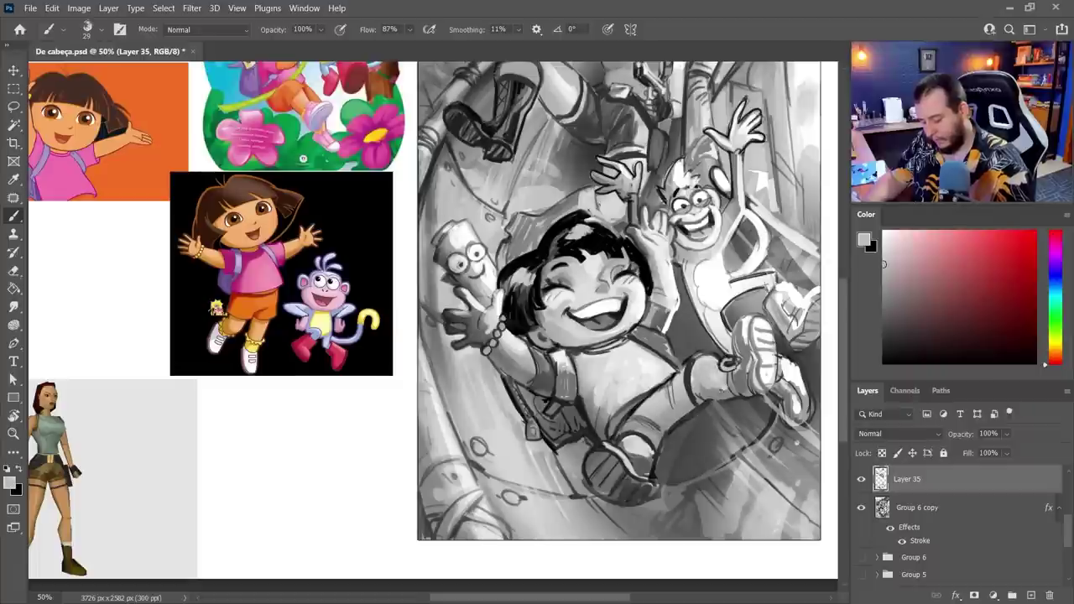
pyautogui.keyDown('alt'); pyautogui.click(693, 390); pyautogui.keyUp('alt')
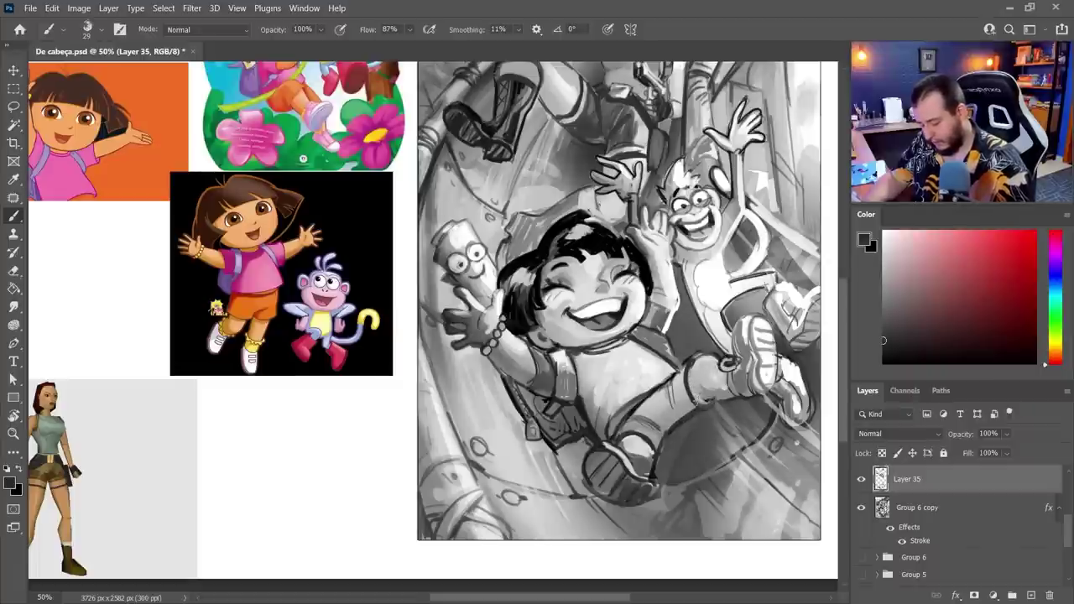
pyautogui.keyDown('alt'); pyautogui.click(646, 446); pyautogui.keyUp('alt')
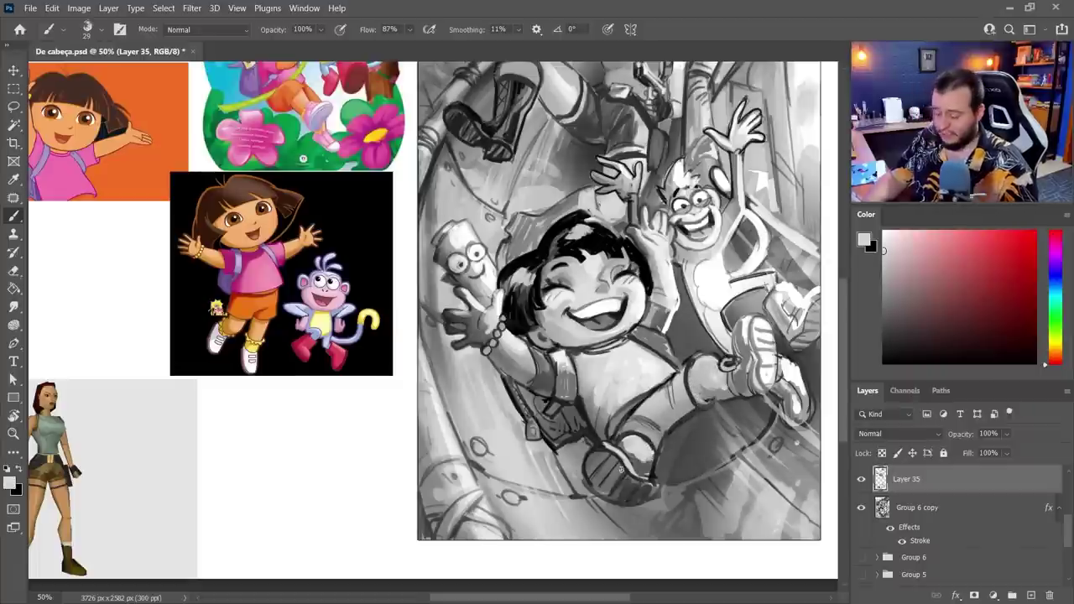
# - Draw beaded anklets around both of Dora's ankles with a 10 px brush in a sampled dark grey
pyautogui.moveTo(726, 447); pyautogui.dragTo(713, 446)
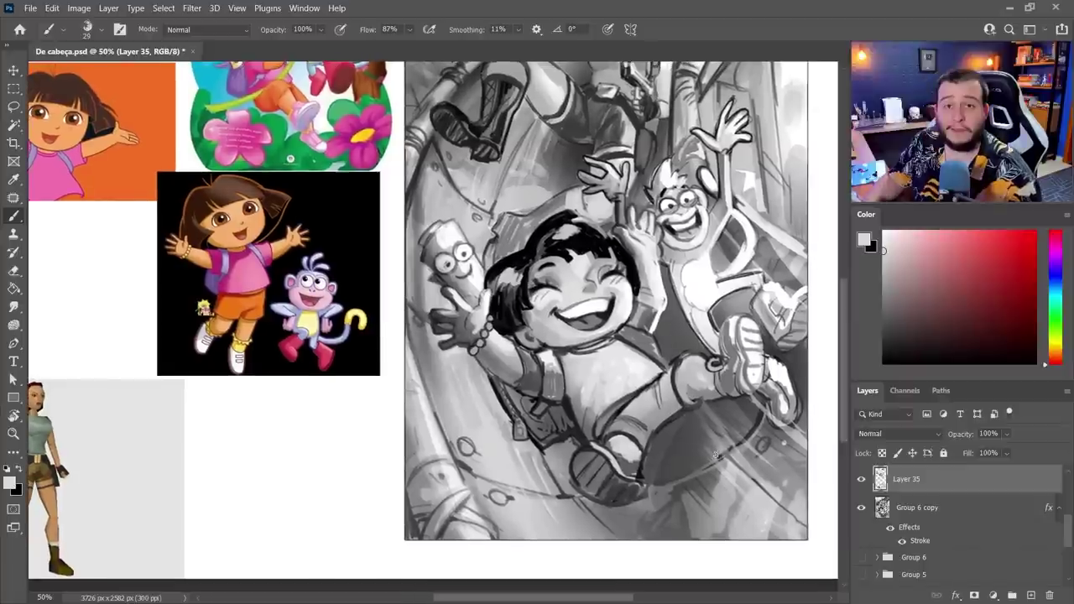
pyautogui.keyDown('alt'); pyautogui.click(643, 393); pyautogui.keyUp('alt')
pyautogui.keyDown('alt'); pyautogui.click(641, 392); pyautogui.keyUp('alt')
pyautogui.rightClick(652, 359)
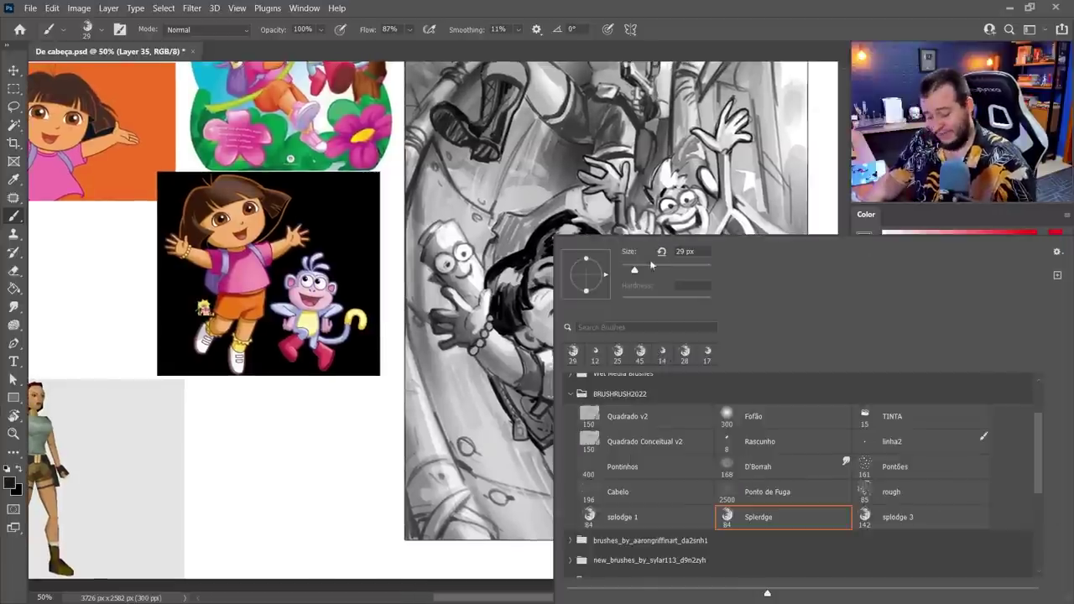
pyautogui.click(628, 267)
pyautogui.click(700, 39)
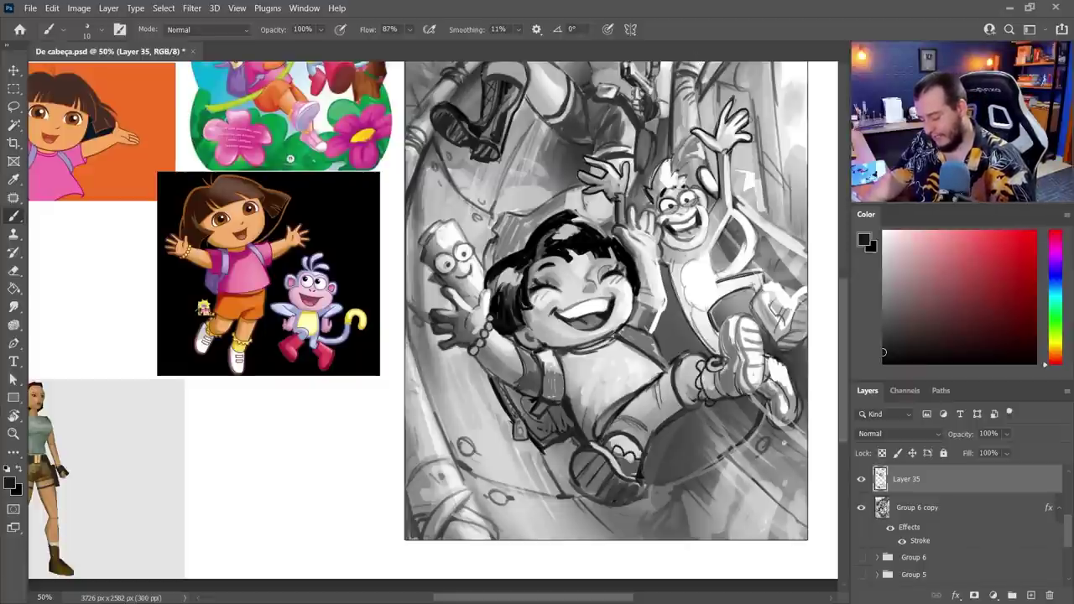
# - Enlarge the brush, then touch up Dora's raised arm and lower anklet with sampled mid and light greys
pyautogui.rightClick(523, 372)
pyautogui.click(633, 270)
pyautogui.keyDown('alt'); pyautogui.click(506, 363); pyautogui.keyUp('alt')
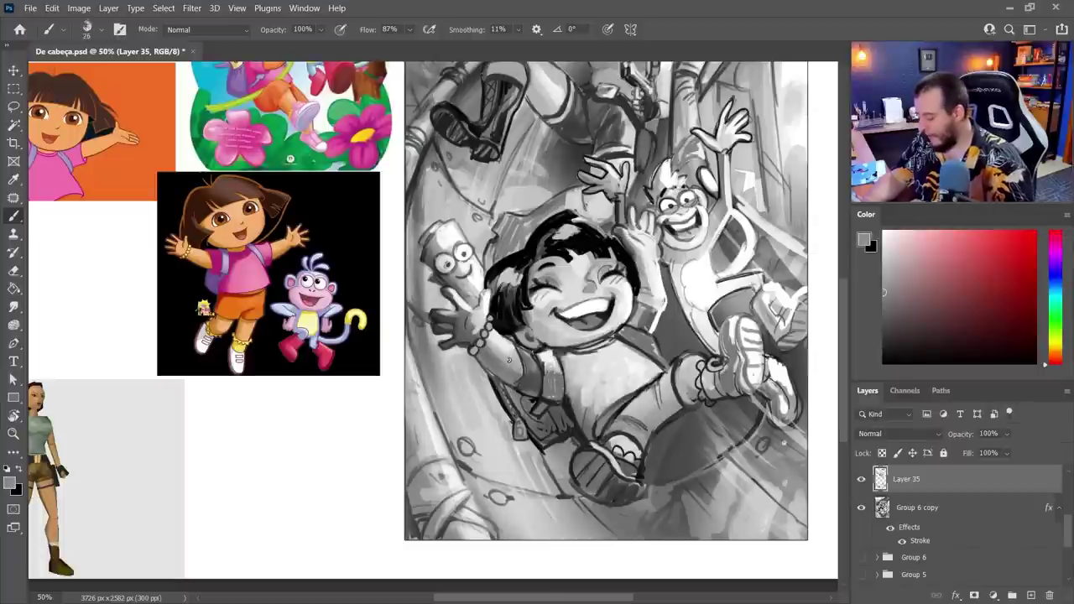
pyautogui.keyDown('alt'); pyautogui.click(626, 466); pyautogui.keyUp('alt')
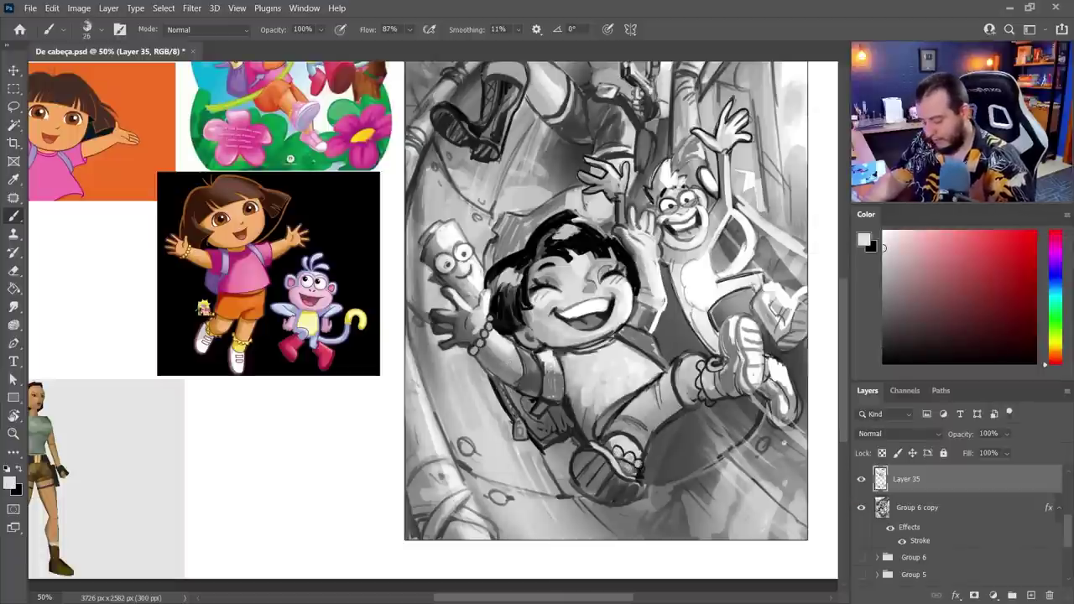
# - Refine the anklet, sock and shoe of Dora's raised foot with sampled light and mid greys
pyautogui.moveTo(702, 367)
pyautogui.mouseDown()
pyautogui.moveTo(717, 466)
pyautogui.moveTo(685, 443)
pyautogui.mouseUp()
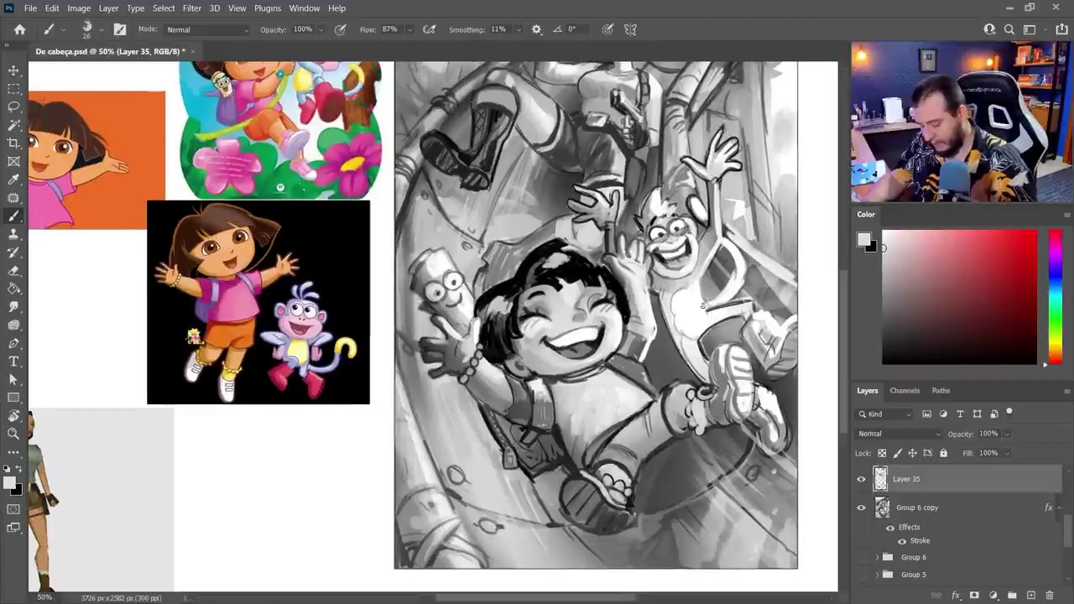
pyautogui.keyDown('alt'); pyautogui.click(693, 382); pyautogui.keyUp('alt')
pyautogui.keyDown('alt'); pyautogui.click(698, 431); pyautogui.keyUp('alt')
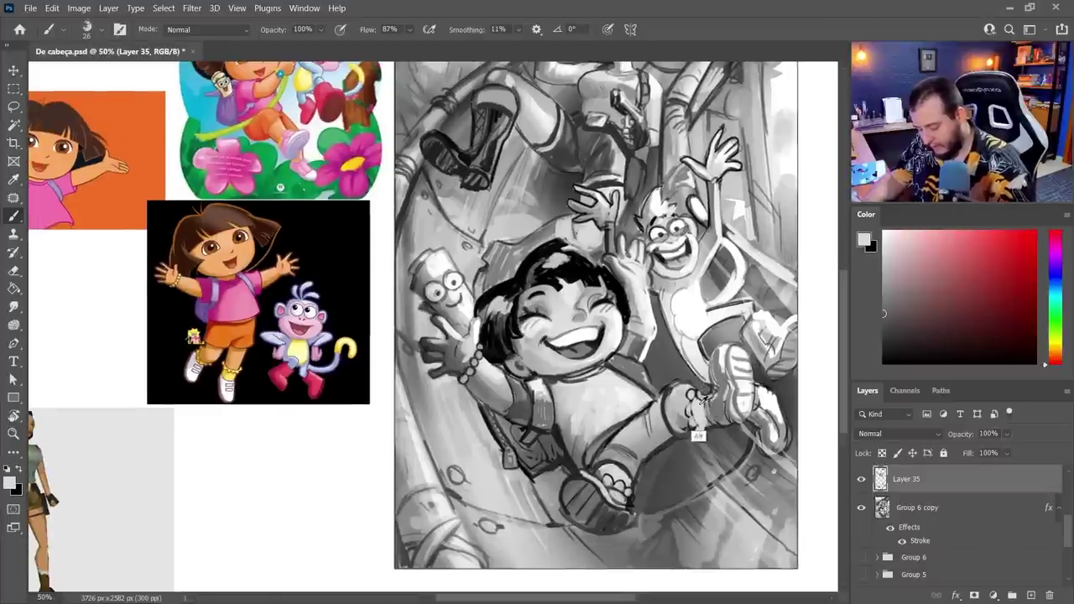
pyautogui.moveTo(700, 391); pyautogui.dragTo(702, 421)
pyautogui.keyDown('alt'); pyautogui.click(707, 397); pyautogui.keyUp('alt')
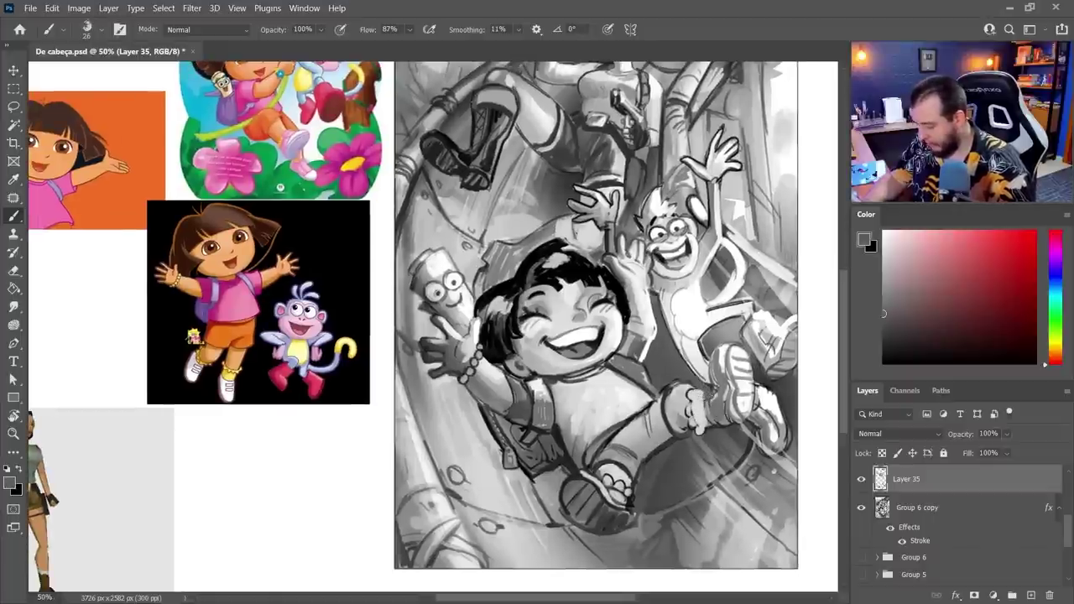
pyautogui.keyDown('alt'); pyautogui.click(715, 427); pyautogui.keyUp('alt')
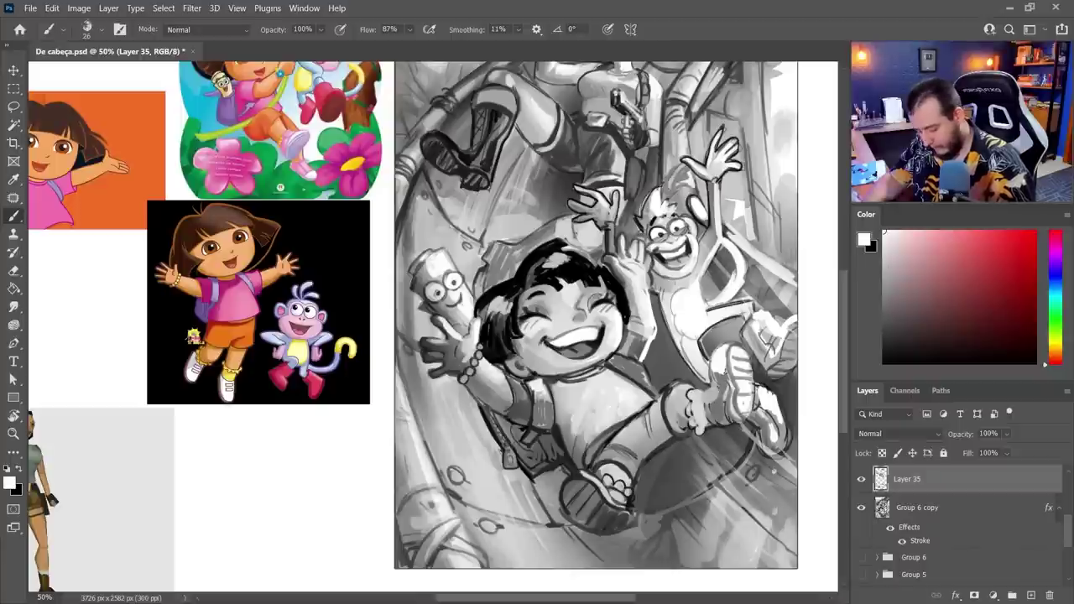
# - Shade the shoe on Dora's raised foot with a sampled mid grey and redraw its outline in dark grey with a 10 px brush
pyautogui.keyDown('alt'); pyautogui.click(724, 378); pyautogui.keyUp('alt')
pyautogui.moveTo(713, 359)
pyautogui.mouseDown()
pyautogui.moveTo(724, 346)
pyautogui.moveTo(713, 383)
pyautogui.mouseUp()
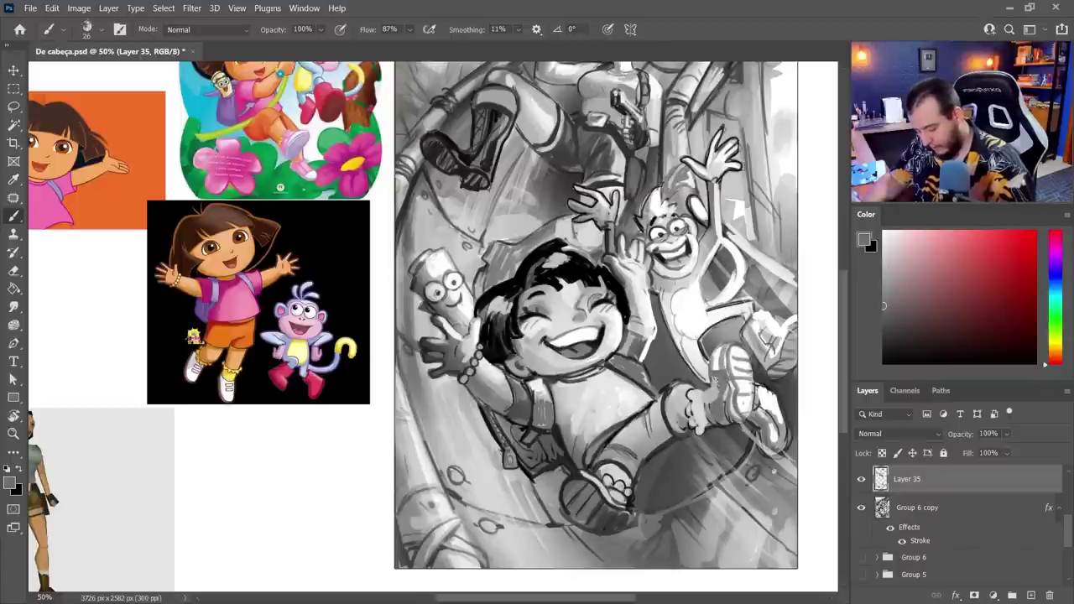
pyautogui.keyDown('alt'); pyautogui.click(718, 428); pyautogui.keyUp('alt')
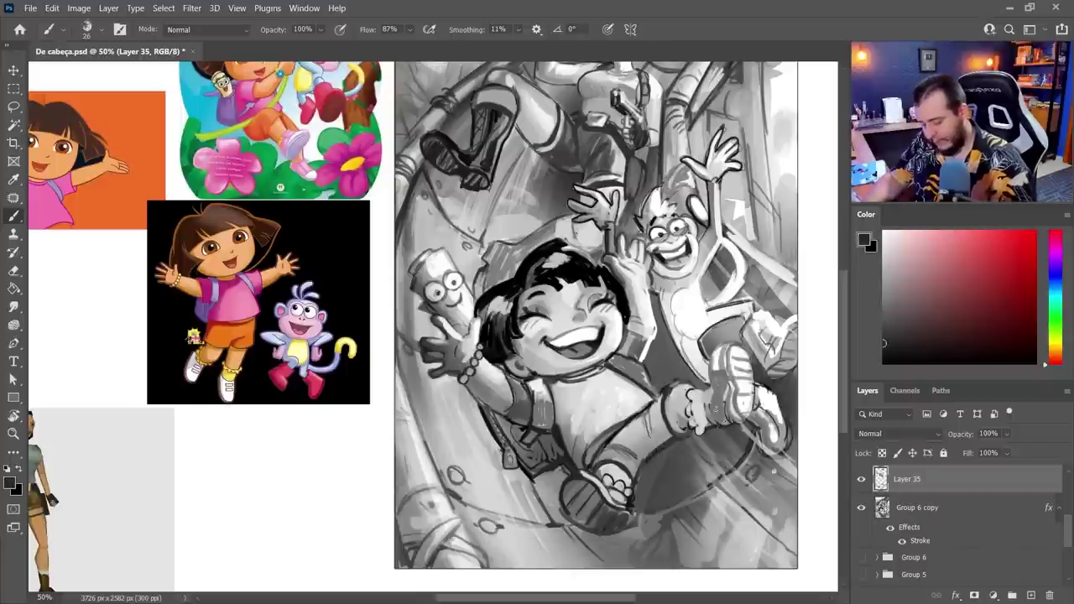
pyautogui.rightClick(719, 430)
pyautogui.doubleClick(843, 460)
pyautogui.moveTo(708, 397); pyautogui.dragTo(711, 419)
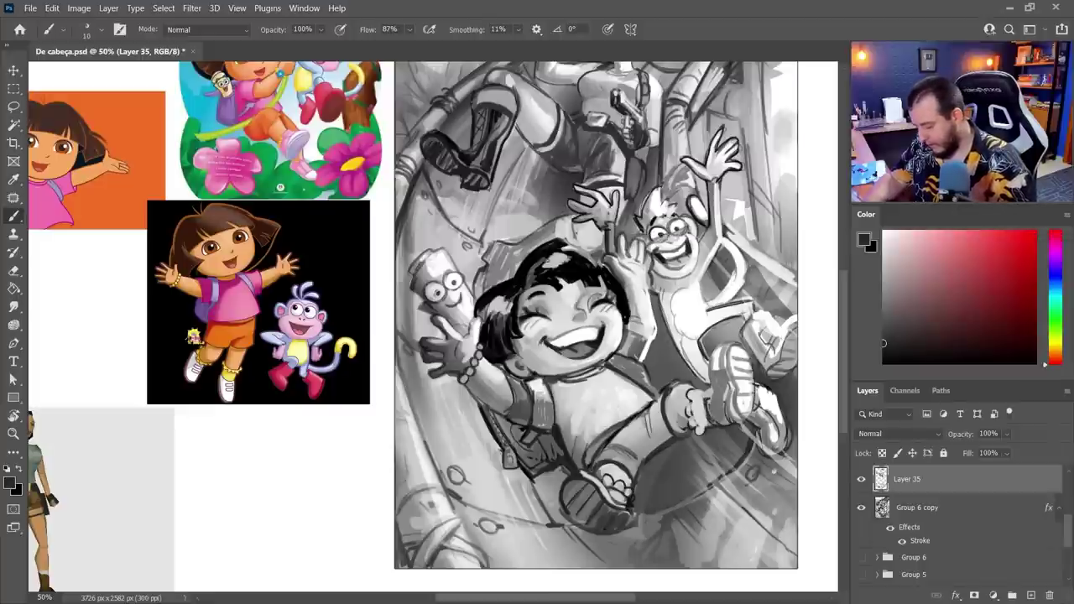
pyautogui.moveTo(727, 345); pyautogui.dragTo(711, 374)
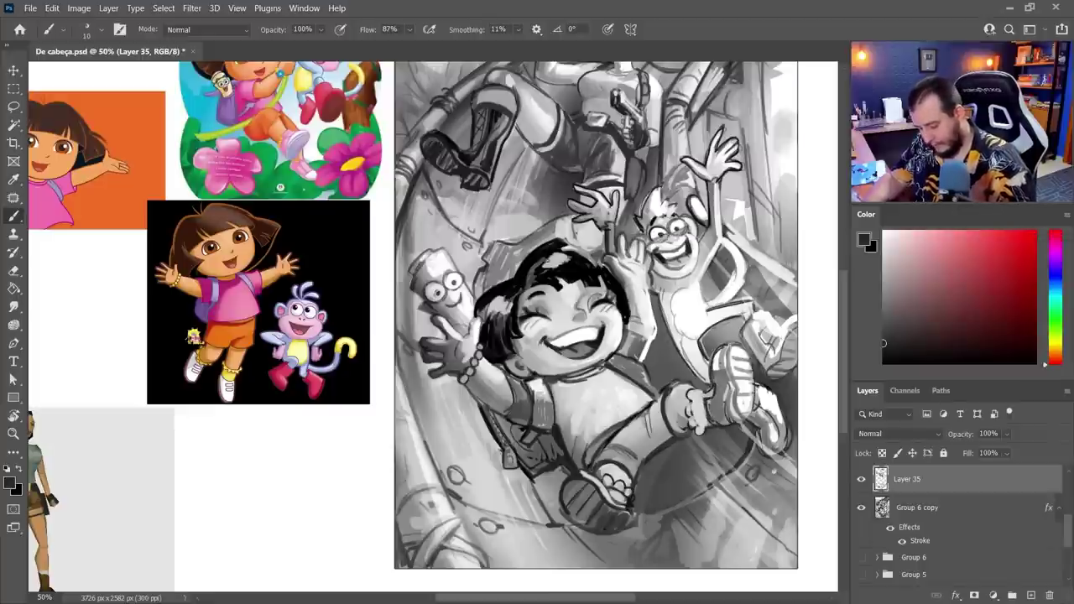
pyautogui.moveTo(667, 442)
pyautogui.mouseDown()
pyautogui.moveTo(734, 485)
pyautogui.moveTo(664, 440)
pyautogui.moveTo(679, 460)
pyautogui.mouseUp()
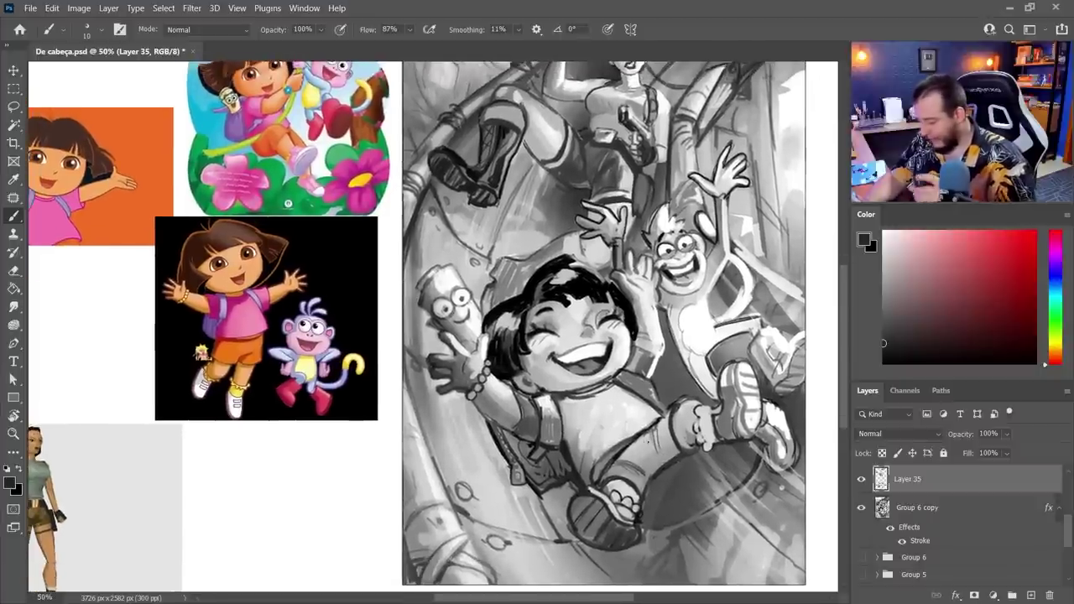
# - Draw thick dark eyebrows on the rolled-map character with a 14 px brush
pyautogui.rightClick(548, 318)
pyautogui.click(638, 270)
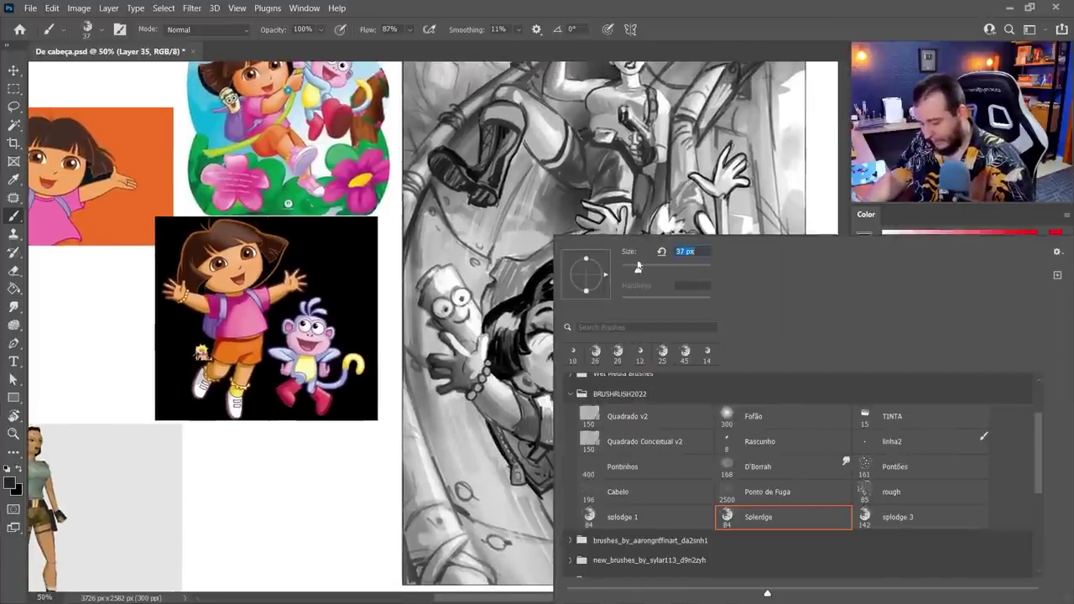
pyautogui.click(721, 42)
pyautogui.moveTo(610, 210); pyautogui.dragTo(665, 264)
pyautogui.moveTo(595, 365); pyautogui.dragTo(596, 365)
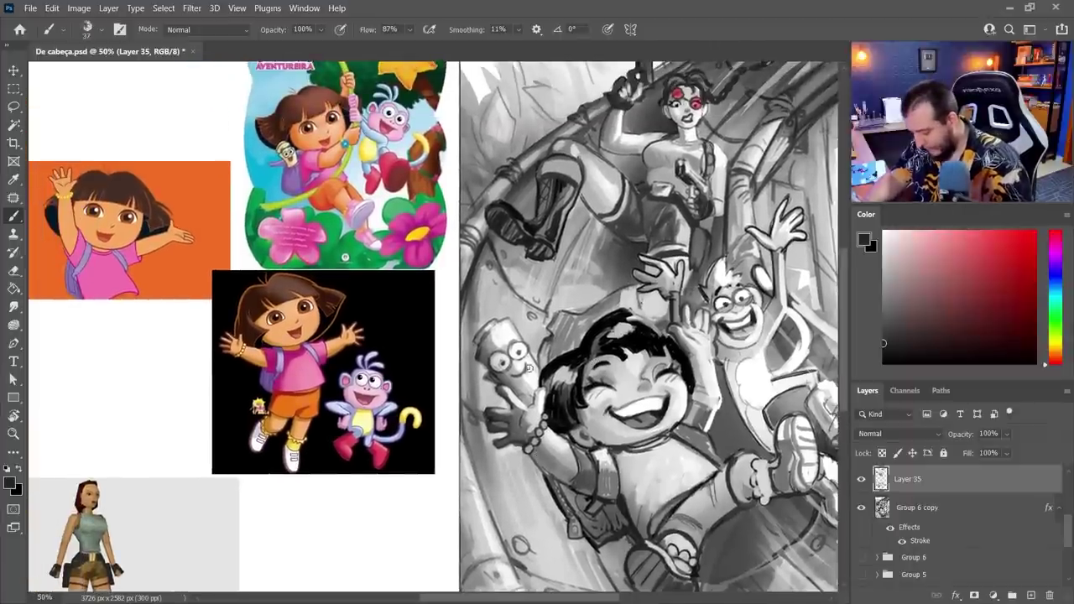
pyautogui.rightClick(500, 343)
pyautogui.click(588, 272)
pyautogui.click(690, 55)
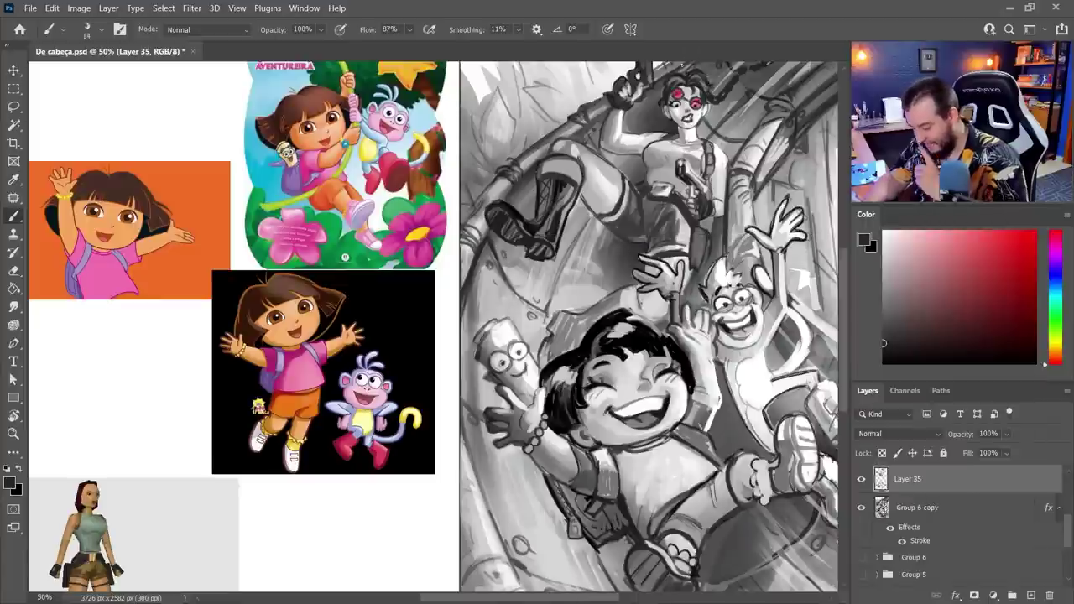
pyautogui.press('z')
pyautogui.click(531, 361)
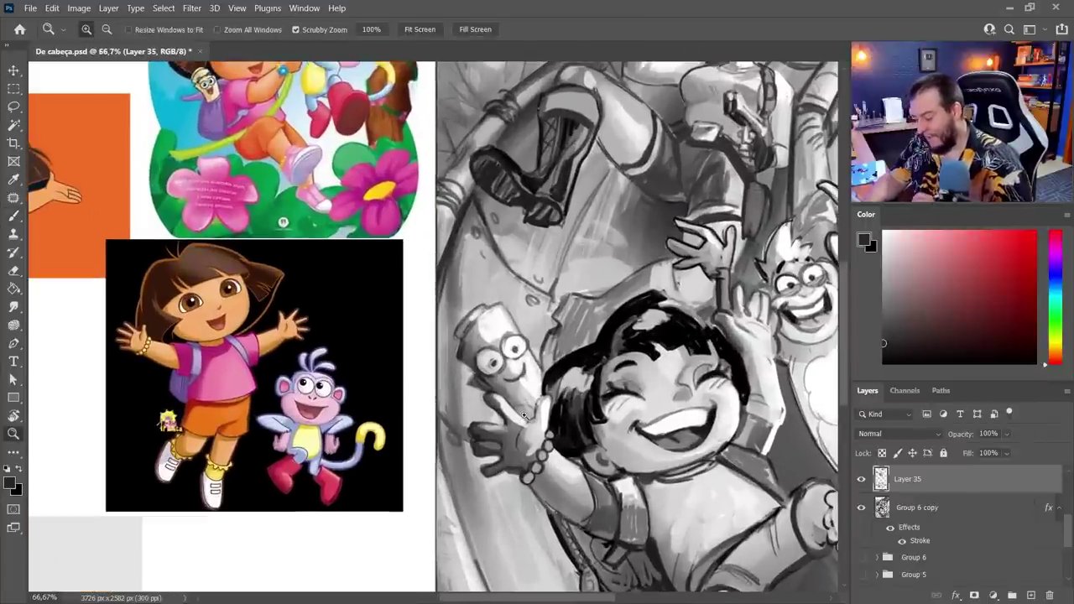
pyautogui.press('b')
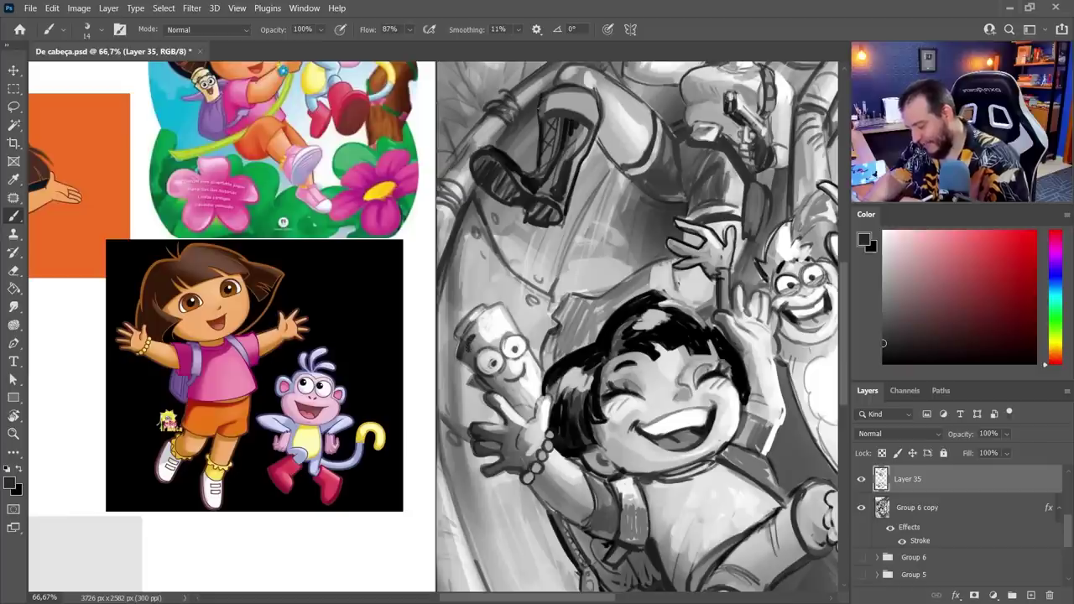
pyautogui.moveTo(490, 317); pyautogui.dragTo(509, 319)
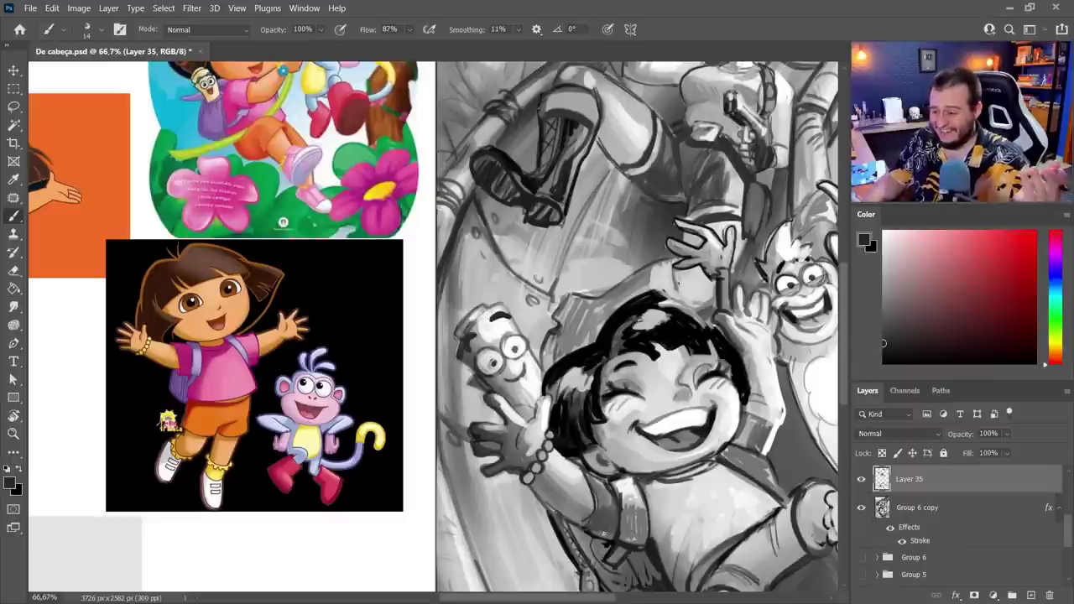
# - Block in the side of Dora's hair with a 48 px brush in sampled black
pyautogui.press('z')
pyautogui.keyDown('alt'); pyautogui.click(597, 474); pyautogui.keyUp('alt')
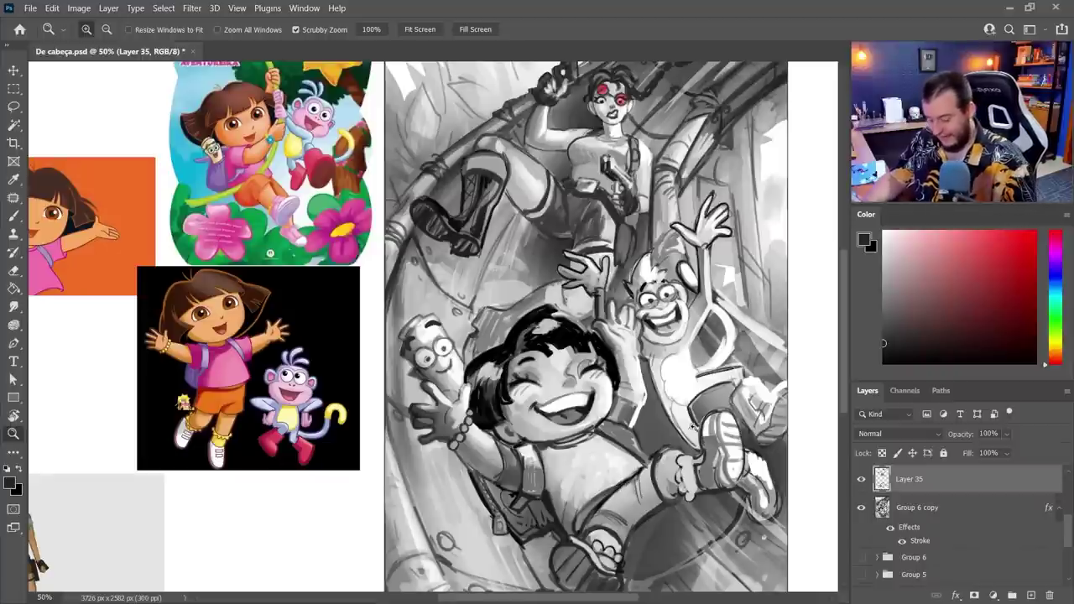
pyautogui.hscroll(2, 617, 483)
pyautogui.press('b')
pyautogui.rightClick(657, 389)
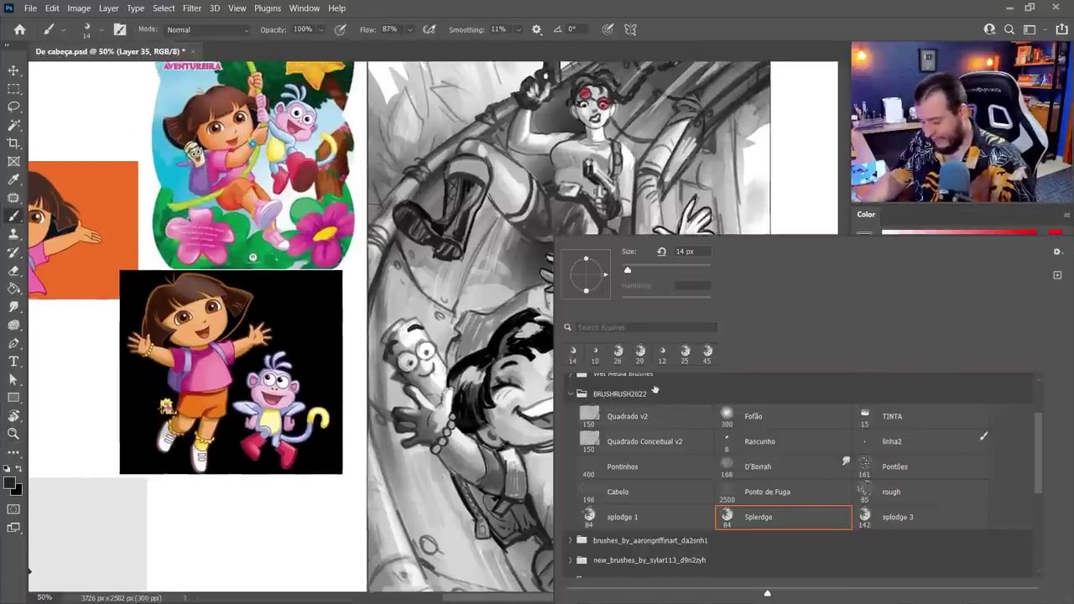
pyautogui.click(633, 270)
pyautogui.press('Return')
pyautogui.moveTo(594, 356); pyautogui.dragTo(641, 327)
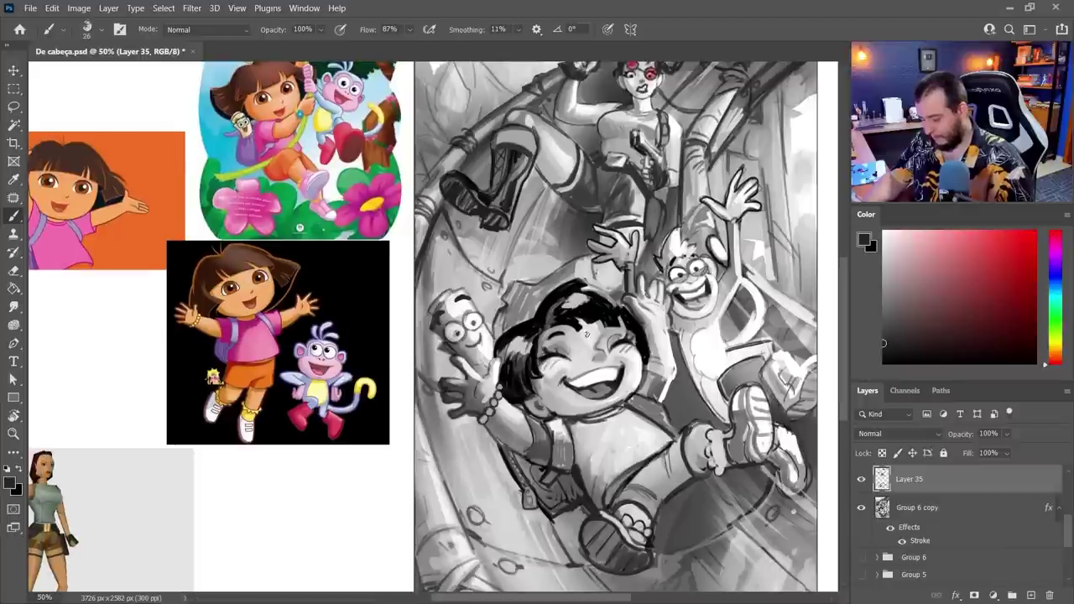
pyautogui.rightClick(596, 338)
pyautogui.moveTo(634, 270); pyautogui.dragTo(642, 270)
pyautogui.click(722, 36)
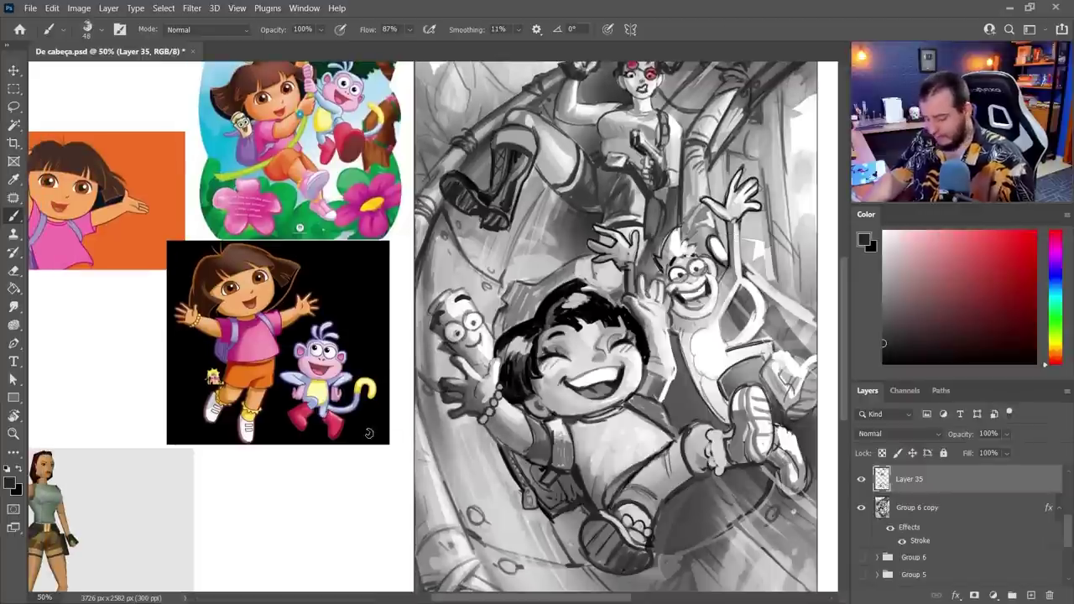
pyautogui.moveTo(538, 442); pyautogui.dragTo(571, 447)
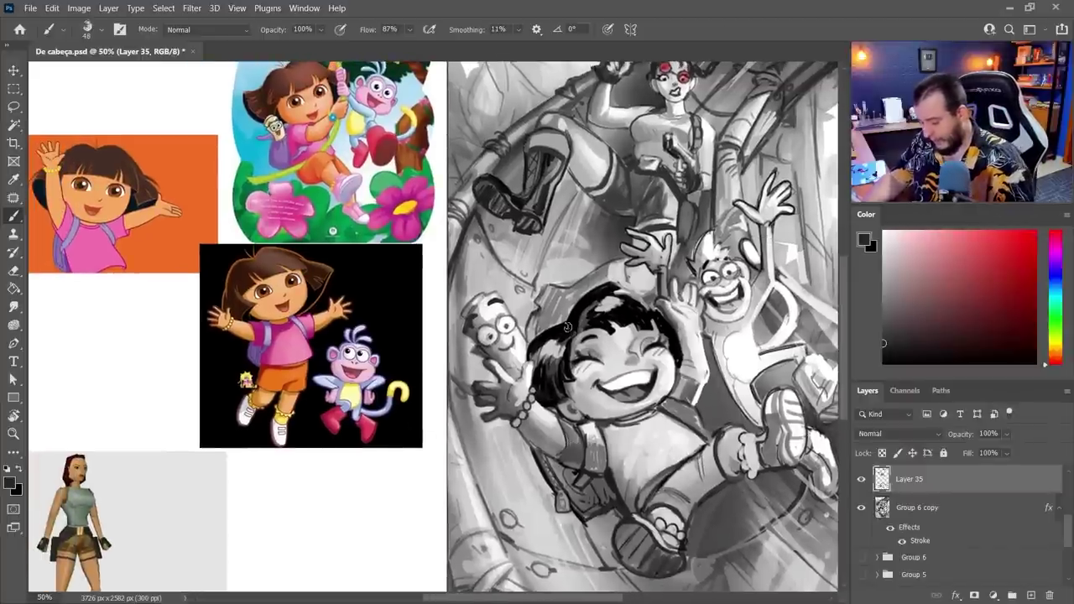
pyautogui.keyDown('alt'); pyautogui.click(565, 356); pyautogui.keyUp('alt')
pyautogui.moveTo(573, 324)
pyautogui.mouseDown()
pyautogui.moveTo(556, 316)
pyautogui.moveTo(545, 333)
pyautogui.moveTo(616, 290)
pyautogui.moveTo(565, 338)
pyautogui.mouseUp()
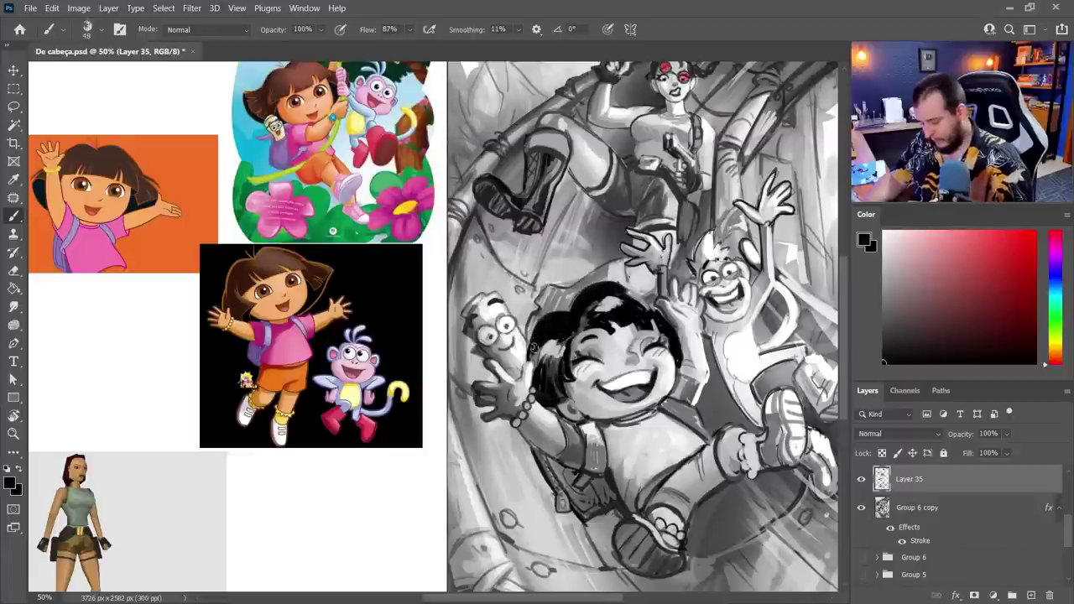
# - Reshape Dora's hair silhouette and fringe with brushes of 31 px and 18 px in sampled tones
pyautogui.rightClick(579, 323)
pyautogui.moveTo(532, 354)
pyautogui.mouseDown()
pyautogui.moveTo(527, 376)
pyautogui.moveTo(514, 371)
pyautogui.moveTo(537, 337)
pyautogui.moveTo(545, 376)
pyautogui.moveTo(592, 347)
pyautogui.moveTo(560, 359)
pyautogui.moveTo(567, 342)
pyautogui.moveTo(650, 319)
pyautogui.moveTo(622, 294)
pyautogui.moveTo(642, 300)
pyautogui.mouseUp()
pyautogui.keyDown('alt'); pyautogui.click(567, 378); pyautogui.keyUp('alt')
pyautogui.keyDown('alt'); pyautogui.click(595, 324); pyautogui.keyUp('alt')
pyautogui.rightClick(583, 326)
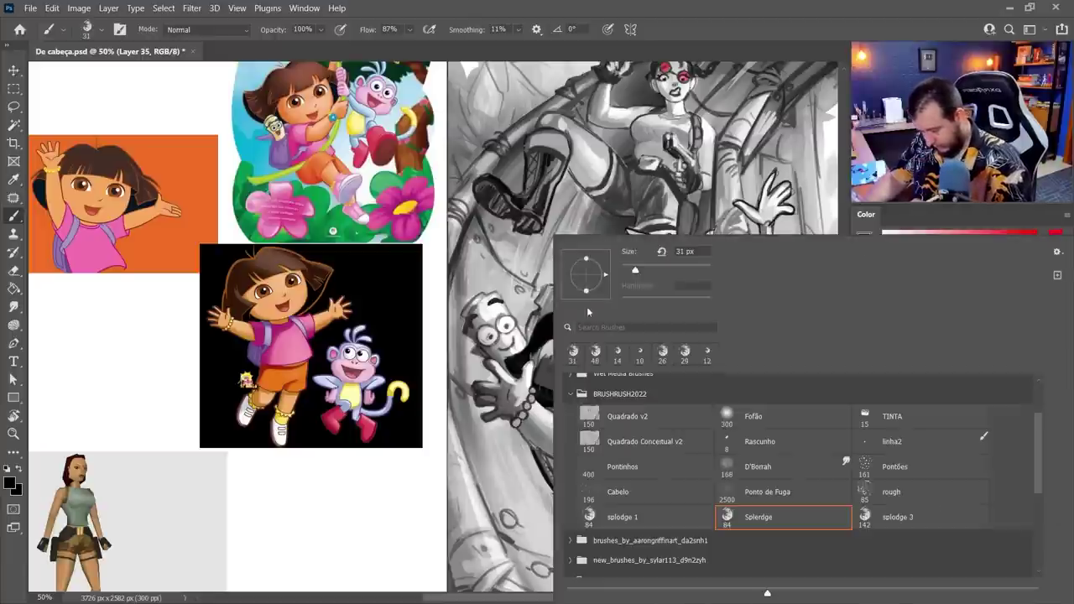
pyautogui.click(632, 271)
pyautogui.click(547, 292)
pyautogui.moveTo(568, 291)
pyautogui.mouseDown()
pyautogui.moveTo(566, 343)
pyautogui.moveTo(596, 336)
pyautogui.mouseUp()
pyautogui.keyDown('alt'); pyautogui.click(553, 414); pyautogui.keyUp('alt')
pyautogui.moveTo(599, 314)
pyautogui.mouseDown()
pyautogui.moveTo(610, 333)
pyautogui.moveTo(648, 326)
pyautogui.moveTo(649, 305)
pyautogui.moveTo(663, 329)
pyautogui.mouseUp()
# - Paint Dora's side hair beside her cheek and the lock behind her raised arm in sampled black
pyautogui.keyDown('alt'); pyautogui.click(571, 360); pyautogui.keyUp('alt')
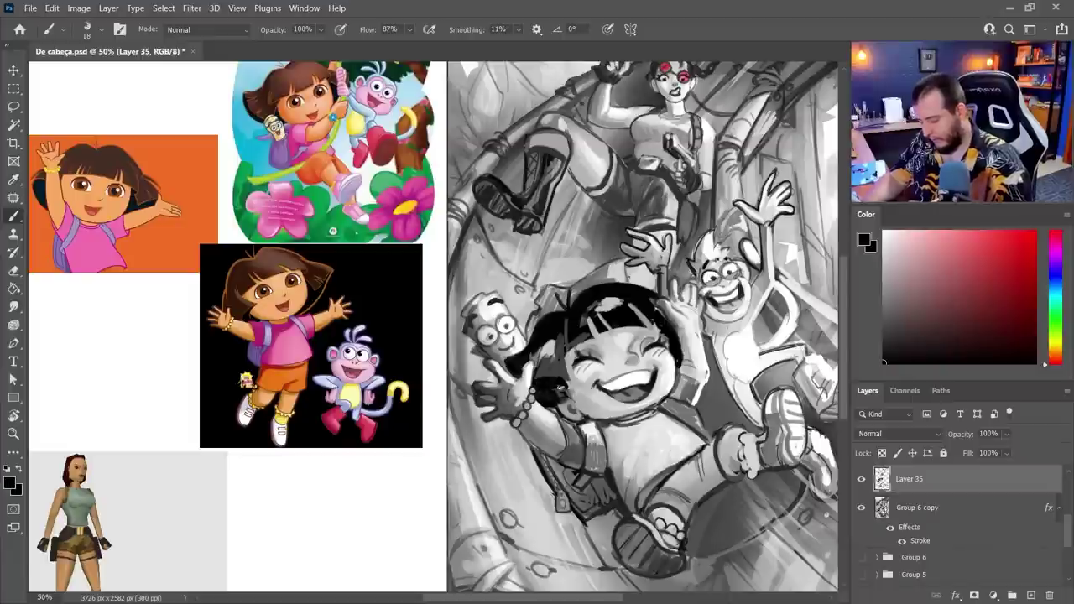
pyautogui.moveTo(562, 391); pyautogui.dragTo(550, 371)
pyautogui.moveTo(707, 320); pyautogui.dragTo(712, 349)
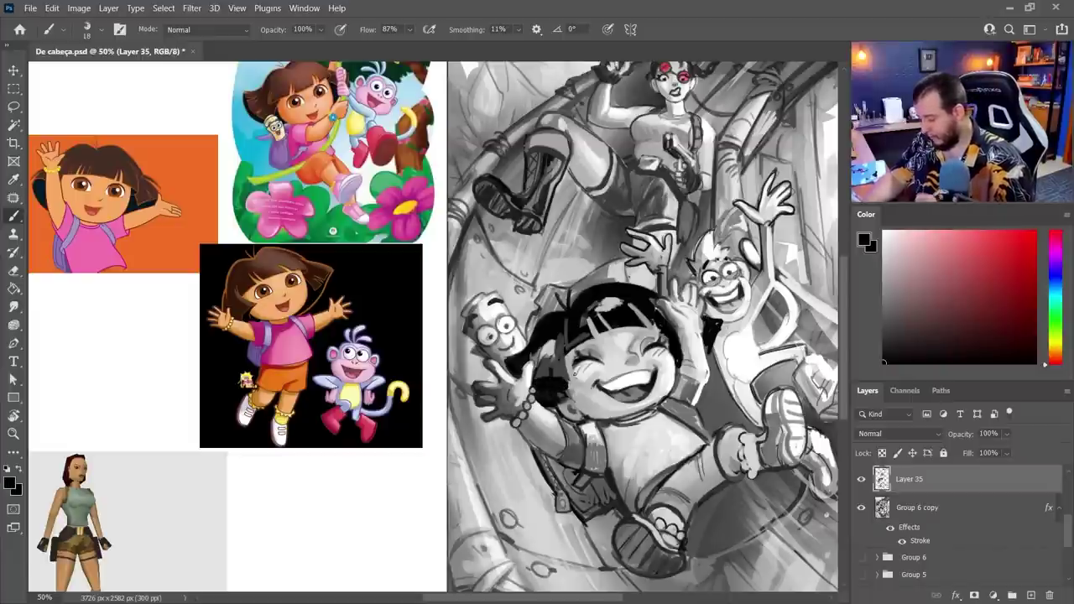
# - Redefine Dora's fringe strands over her forehead, alternating sampled skin grey and black
pyautogui.keyDown('alt'); pyautogui.click(598, 389); pyautogui.keyUp('alt')
pyautogui.moveTo(578, 356); pyautogui.dragTo(592, 357)
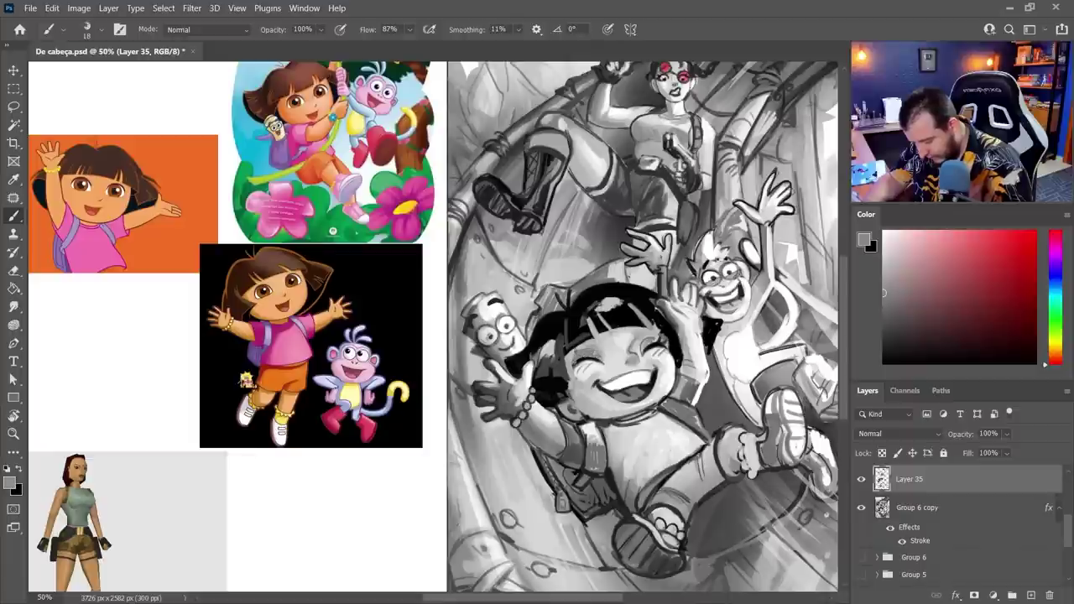
pyautogui.keyDown('alt'); pyautogui.click(591, 352); pyautogui.keyUp('alt')
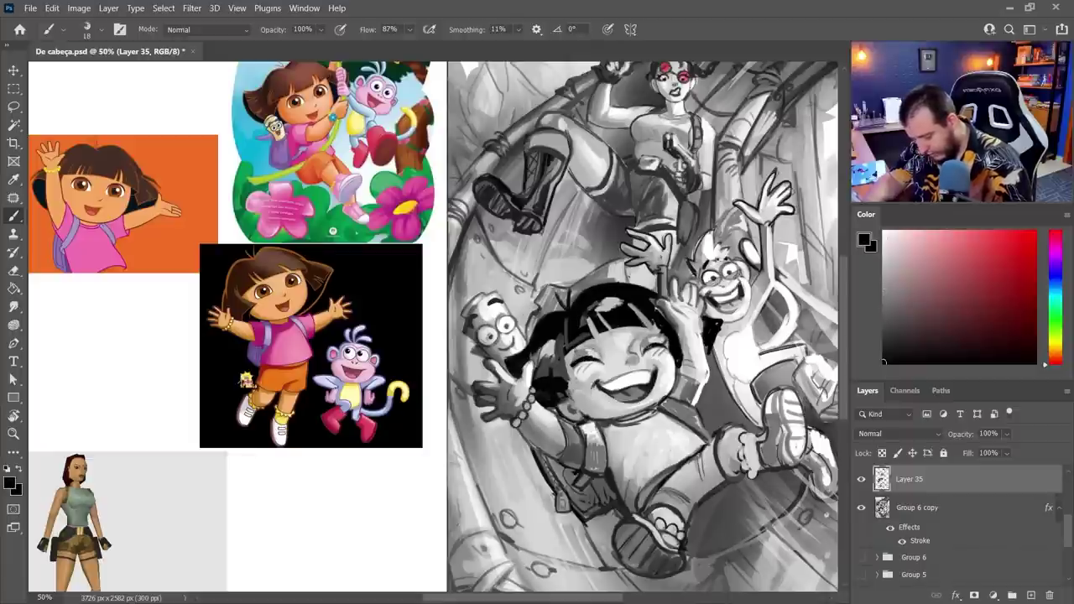
pyautogui.moveTo(648, 353); pyautogui.dragTo(668, 339)
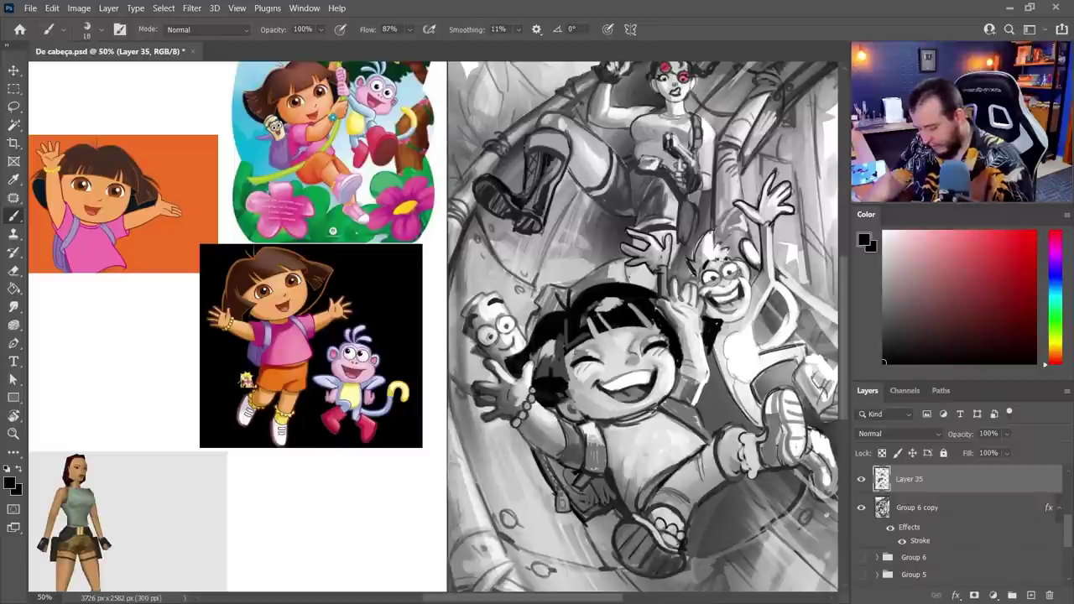
pyautogui.moveTo(565, 357); pyautogui.dragTo(607, 335)
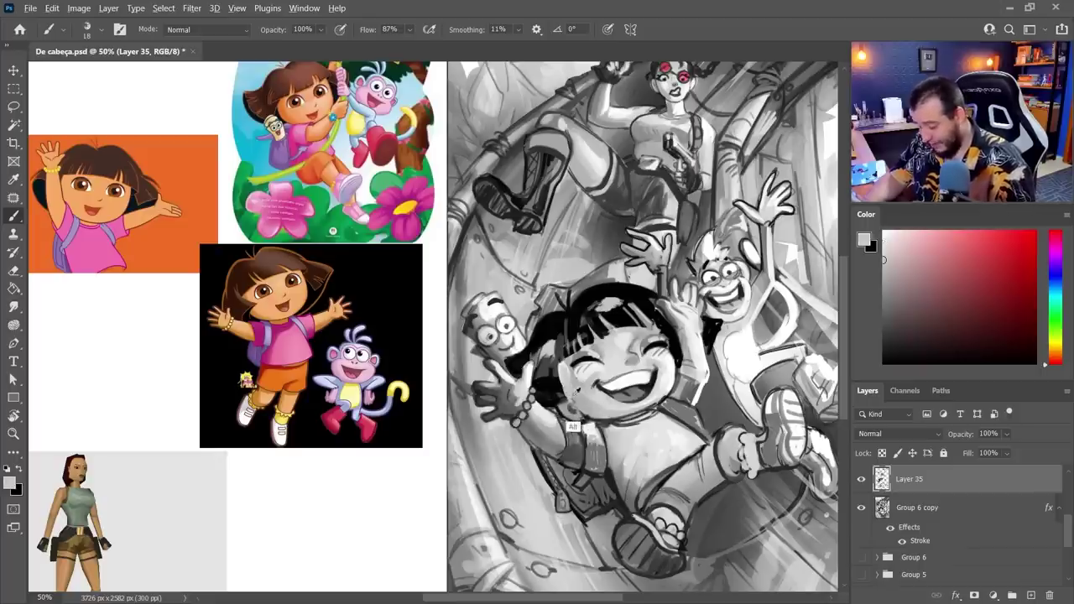
# - Extend Dora's dark hair down over her ear and along the jaw, using a sampled near-black
pyautogui.keyDown('alt'); pyautogui.click(558, 397); pyautogui.keyUp('alt')
pyautogui.moveTo(559, 406); pyautogui.dragTo(580, 411)
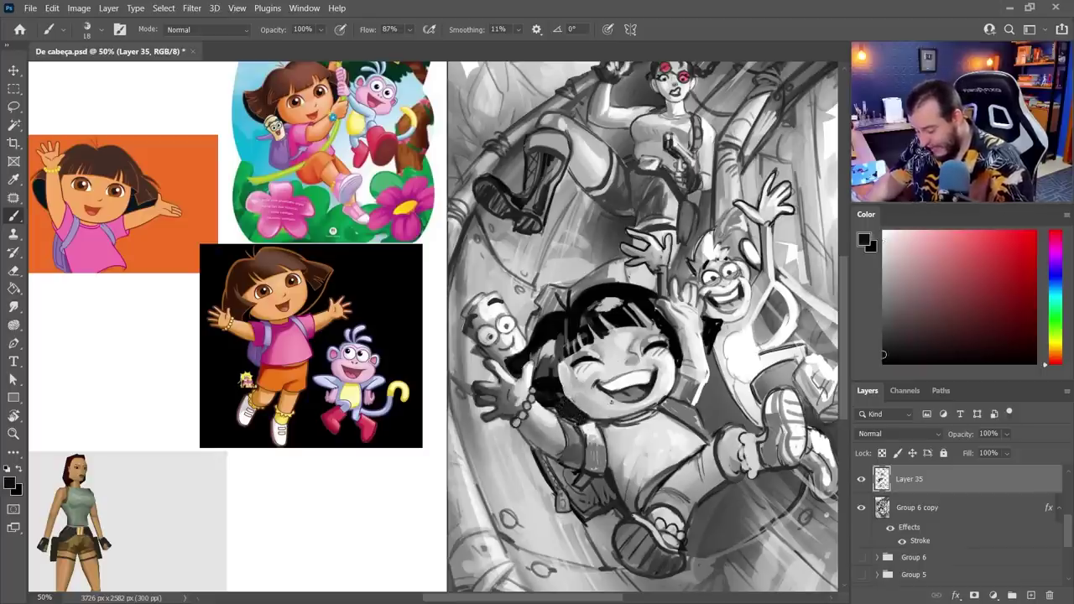
pyautogui.keyDown('alt'); pyautogui.click(581, 428); pyautogui.keyUp('alt')
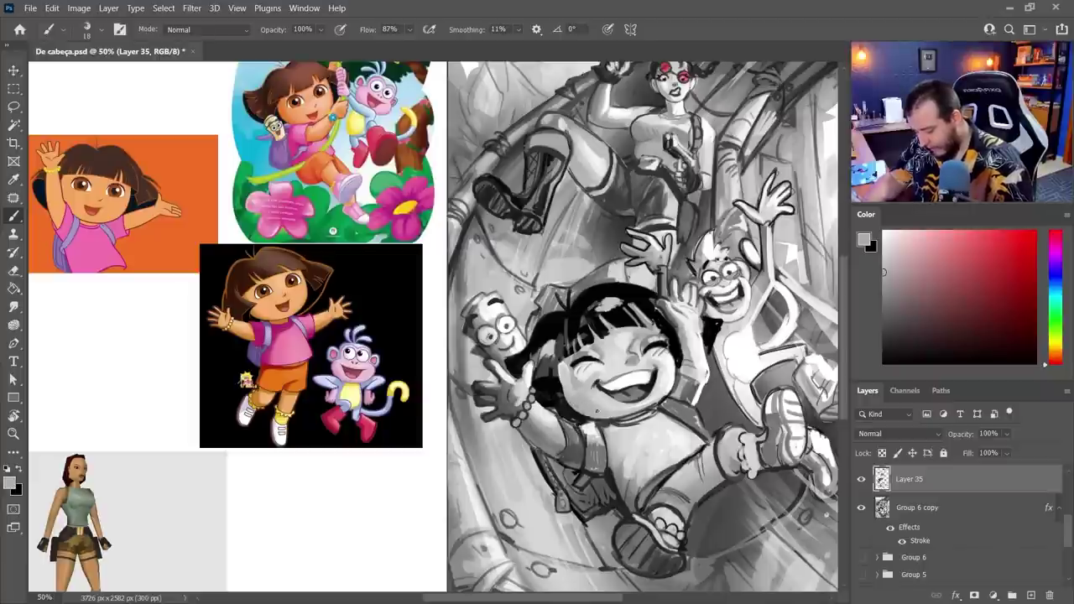
# - Add dark grey highlight strands to the crown and side of Dora's hair, and refine the side with sampled near-black
pyautogui.keyDown('alt'); pyautogui.click(542, 380); pyautogui.keyUp('alt')
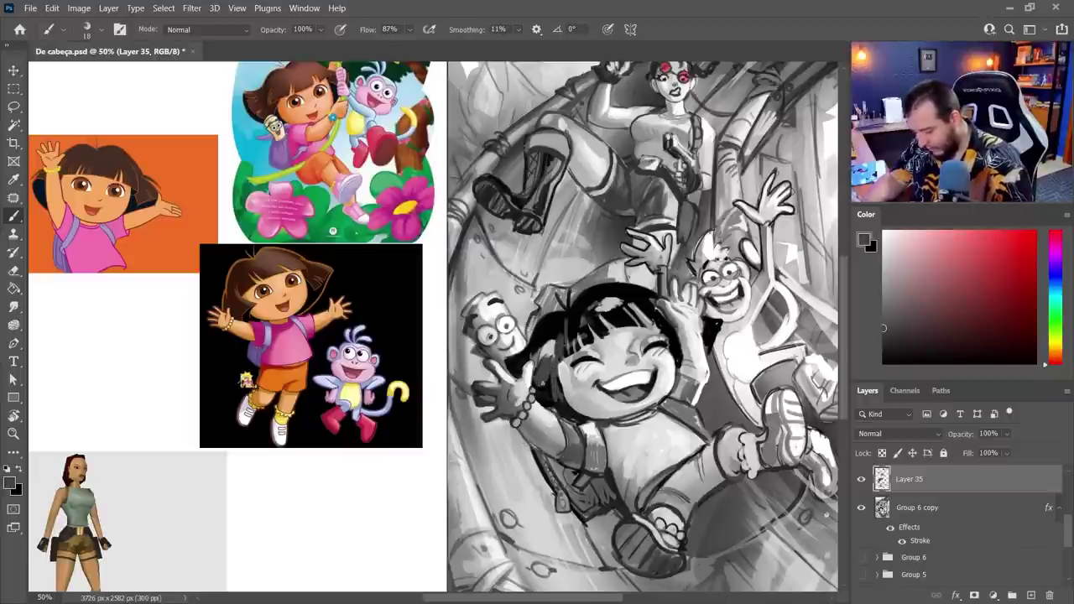
pyautogui.keyDown('alt'); pyautogui.click(547, 386); pyautogui.keyUp('alt')
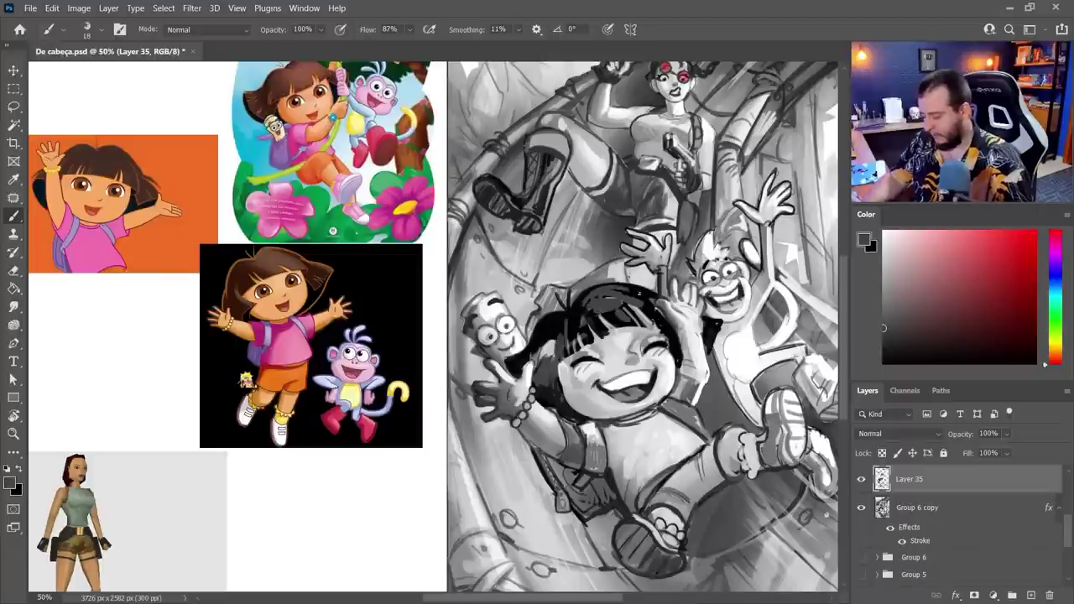
pyautogui.keyDown('alt'); pyautogui.click(613, 303); pyautogui.keyUp('alt')
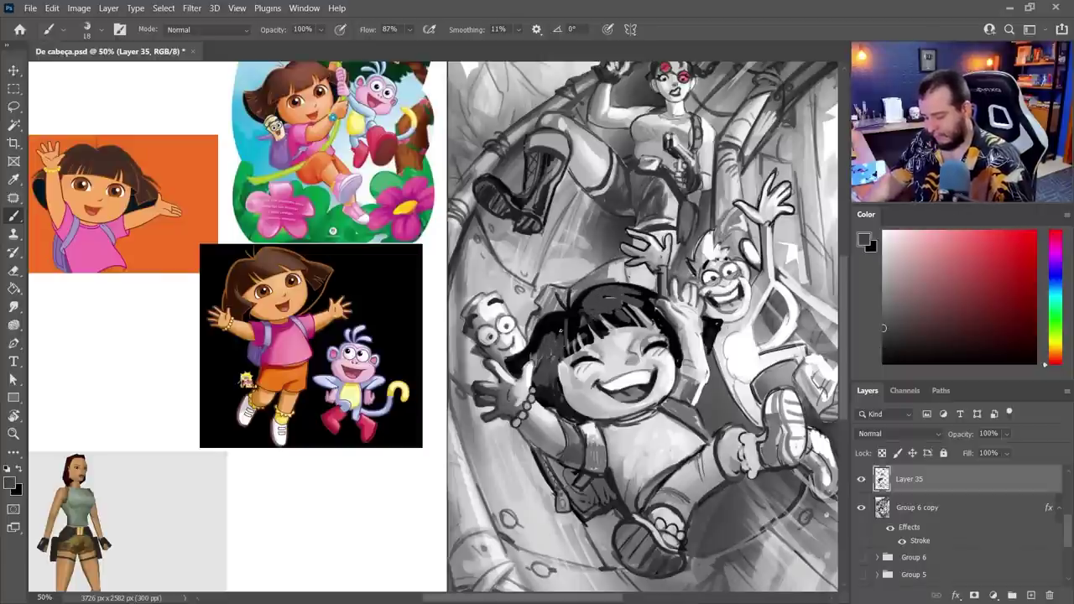
pyautogui.keyDown('alt'); pyautogui.click(567, 438); pyautogui.keyUp('alt')
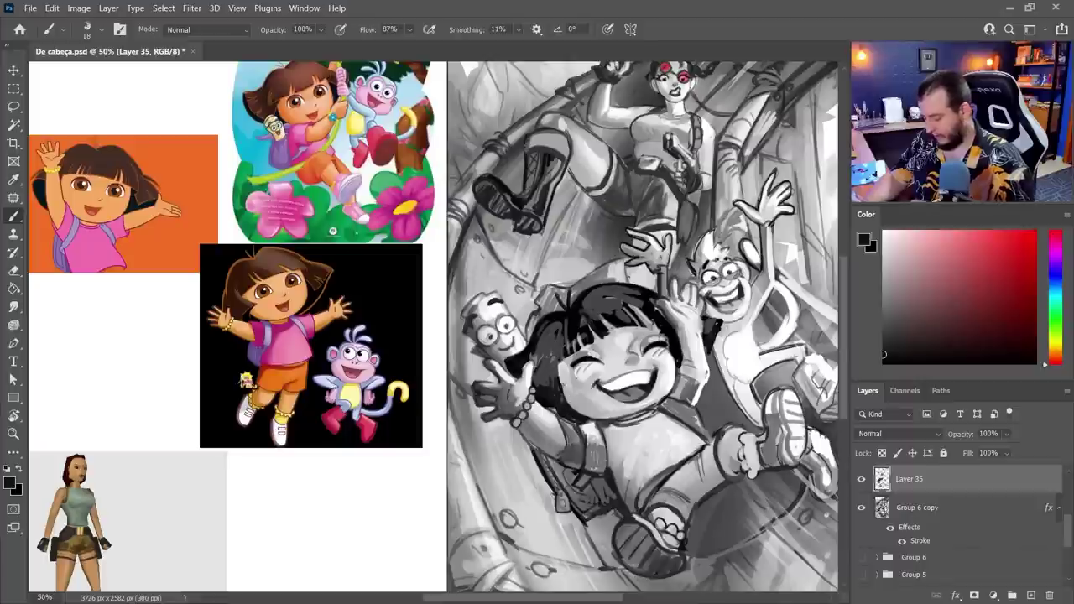
pyautogui.moveTo(564, 354)
pyautogui.mouseDown()
pyautogui.moveTo(567, 400)
pyautogui.moveTo(577, 399)
pyautogui.mouseUp()
pyautogui.keyDown('alt'); pyautogui.click(585, 387); pyautogui.keyUp('alt')
pyautogui.moveTo(679, 411); pyautogui.dragTo(654, 389)
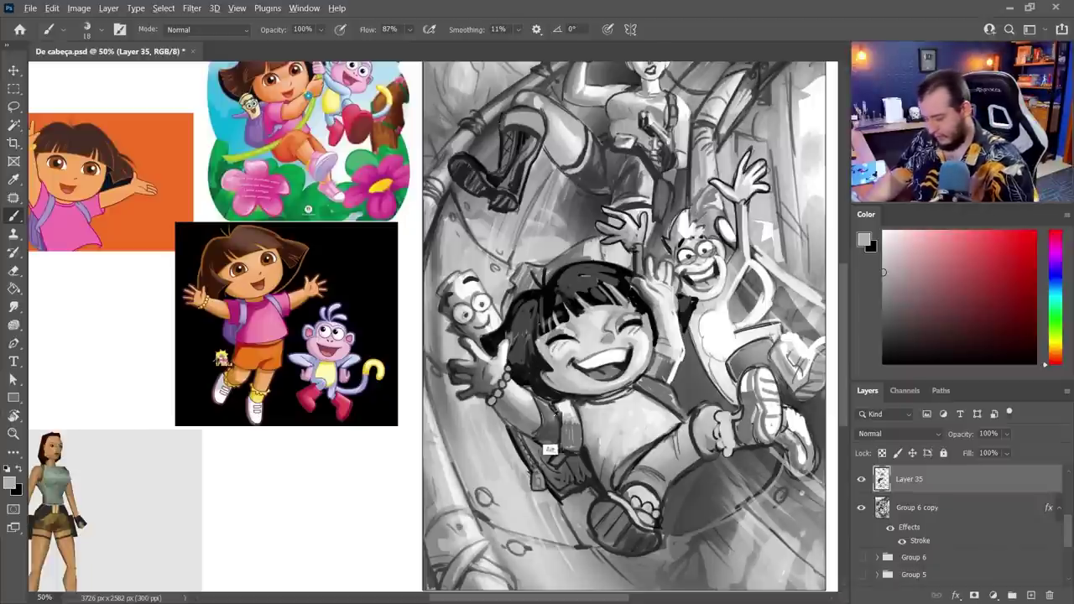
# - Outline both of Dora's shirt sleeves in sampled near-black and add sampled light grey touches to the sleeve of her raised arm
pyautogui.keyDown('alt'); pyautogui.click(540, 431); pyautogui.keyUp('alt')
pyautogui.moveTo(529, 396); pyautogui.dragTo(542, 441)
pyautogui.moveTo(653, 351); pyautogui.dragTo(678, 383)
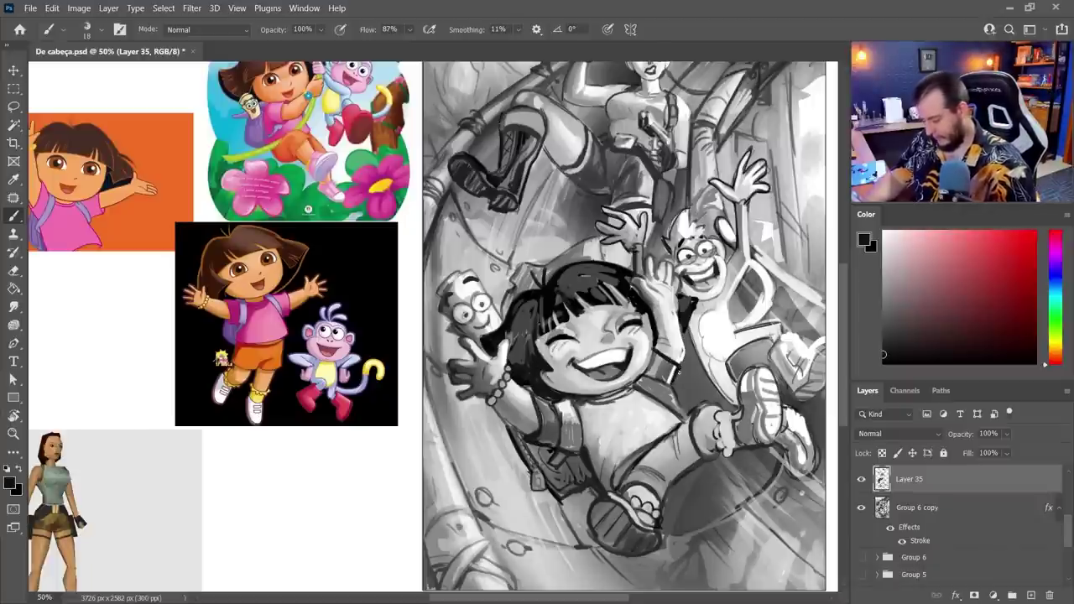
pyautogui.keyDown('alt'); pyautogui.click(600, 458); pyautogui.keyUp('alt')
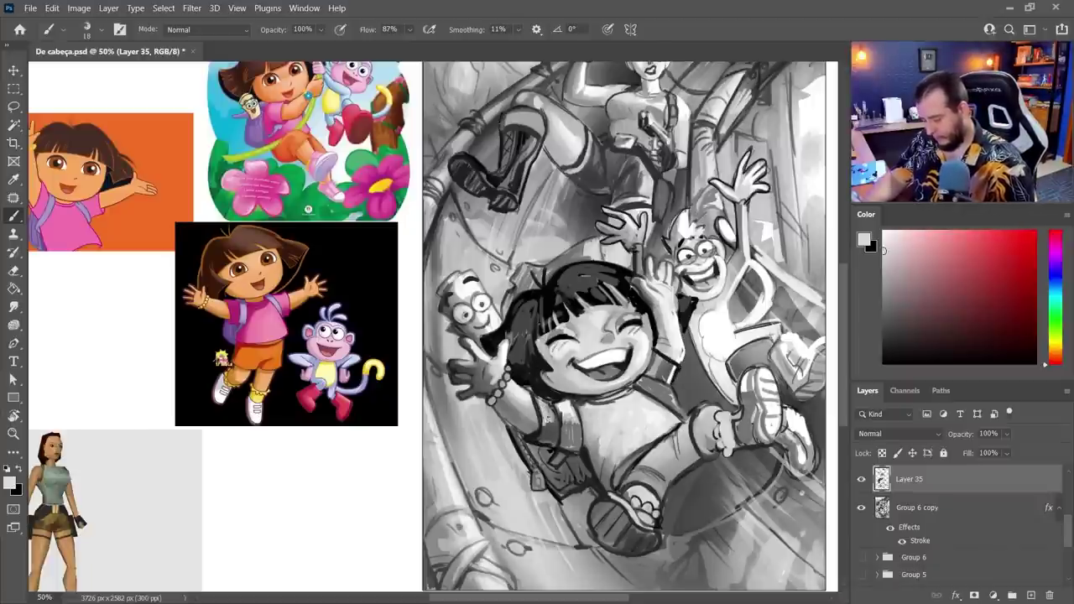
pyautogui.moveTo(656, 361); pyautogui.dragTo(674, 375)
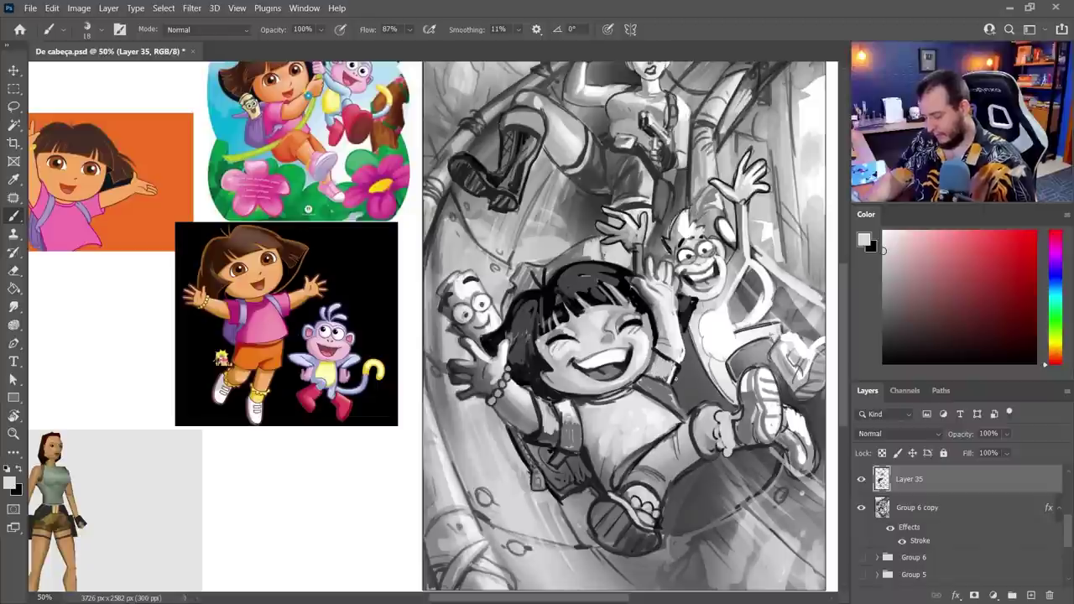
pyautogui.moveTo(751, 474); pyautogui.dragTo(706, 449)
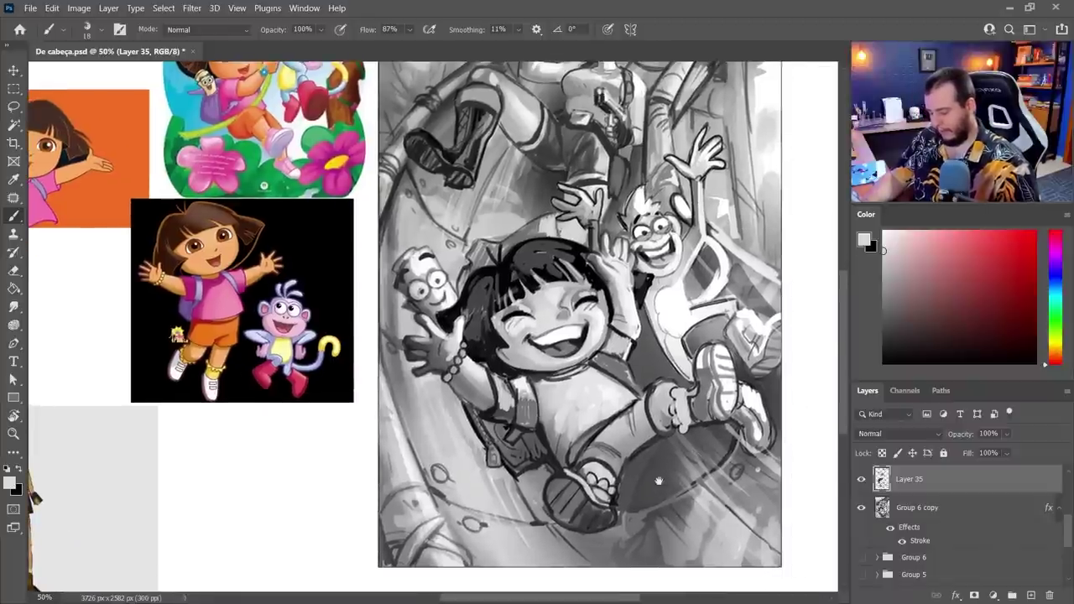
# - Refine the sole and outline of Dora's raised shoe with sampled near-black and light grey strokes
pyautogui.keyDown('alt'); pyautogui.click(574, 459); pyautogui.keyUp('alt')
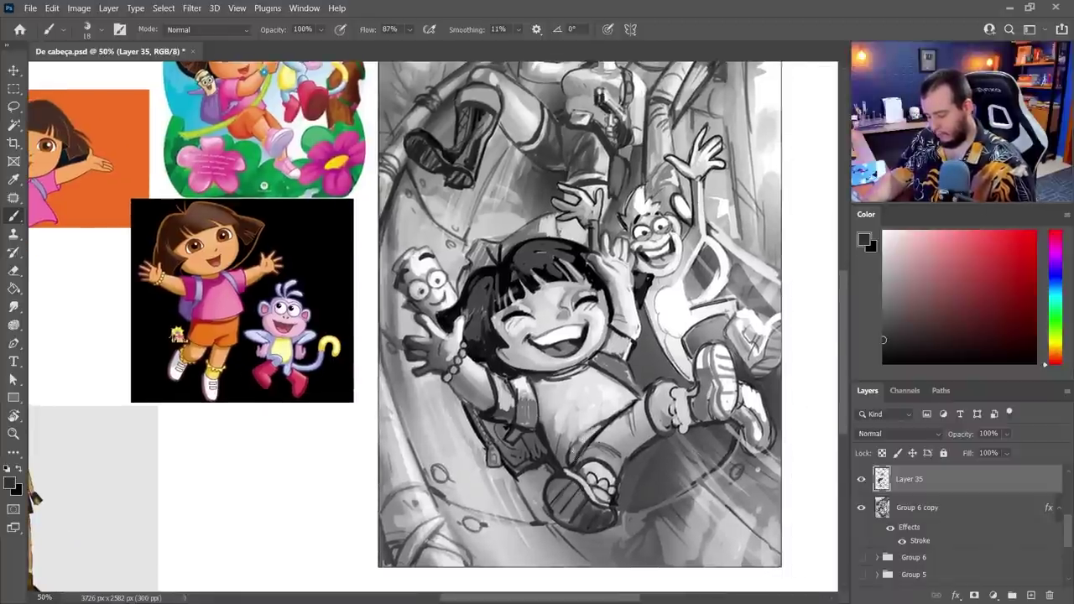
pyautogui.keyDown('alt'); pyautogui.click(567, 473); pyautogui.keyUp('alt')
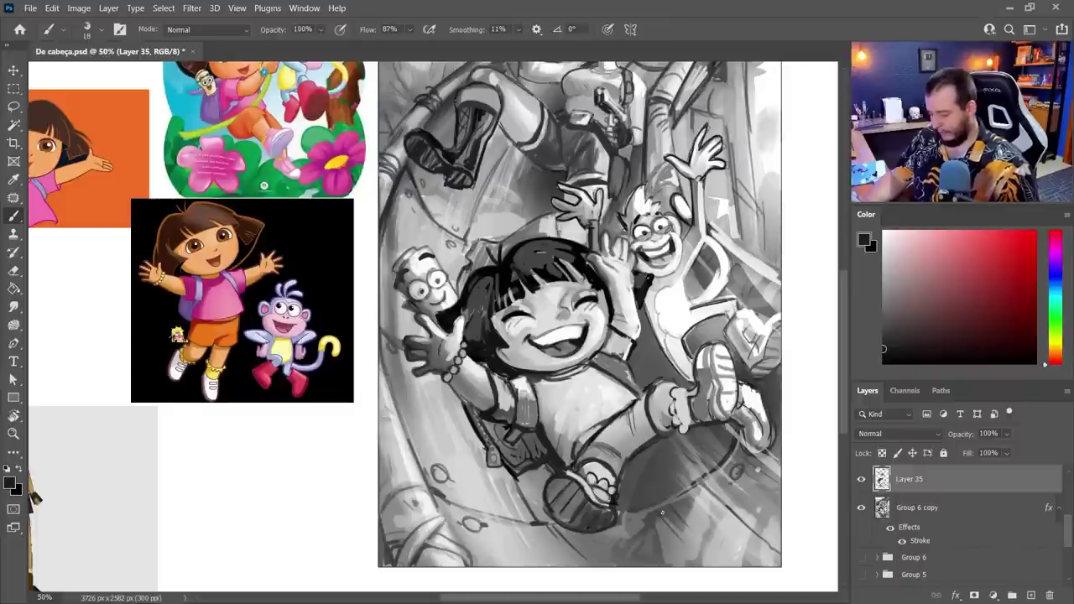
pyautogui.moveTo(708, 371); pyautogui.dragTo(708, 403)
pyautogui.keyDown('alt'); pyautogui.click(712, 404); pyautogui.keyUp('alt')
pyautogui.keyDown('alt'); pyautogui.click(709, 443); pyautogui.keyUp('alt')
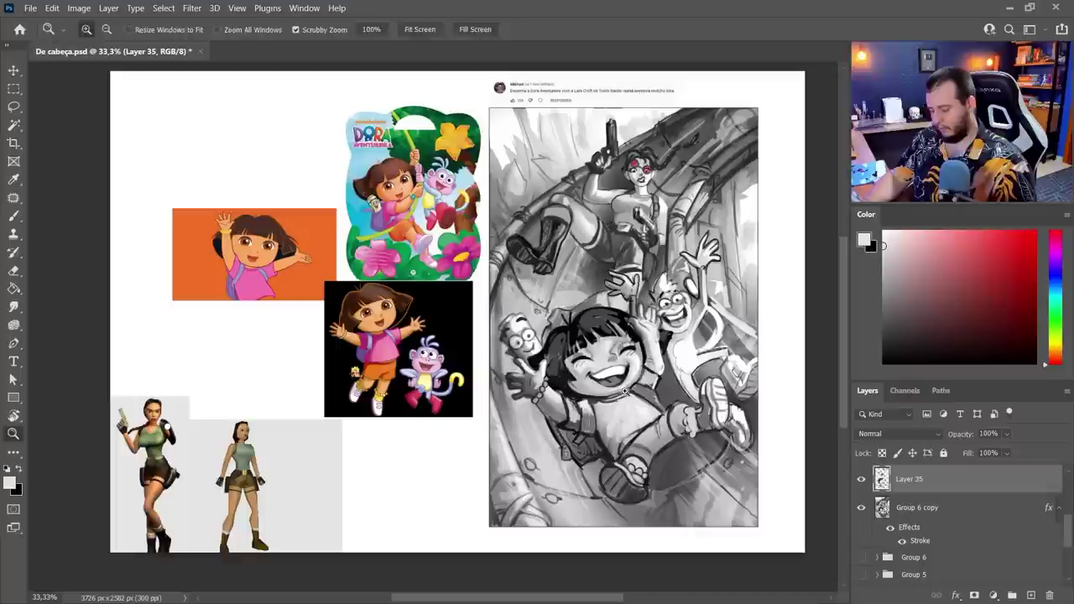
# - Touch up Dora's toothy smile with brush strokes in sampled mid, dark and light greys
pyautogui.keyDown('ctrl'); pyautogui.click(623, 376); pyautogui.keyUp('ctrl')
pyautogui.moveTo(606, 384); pyautogui.dragTo(658, 374)
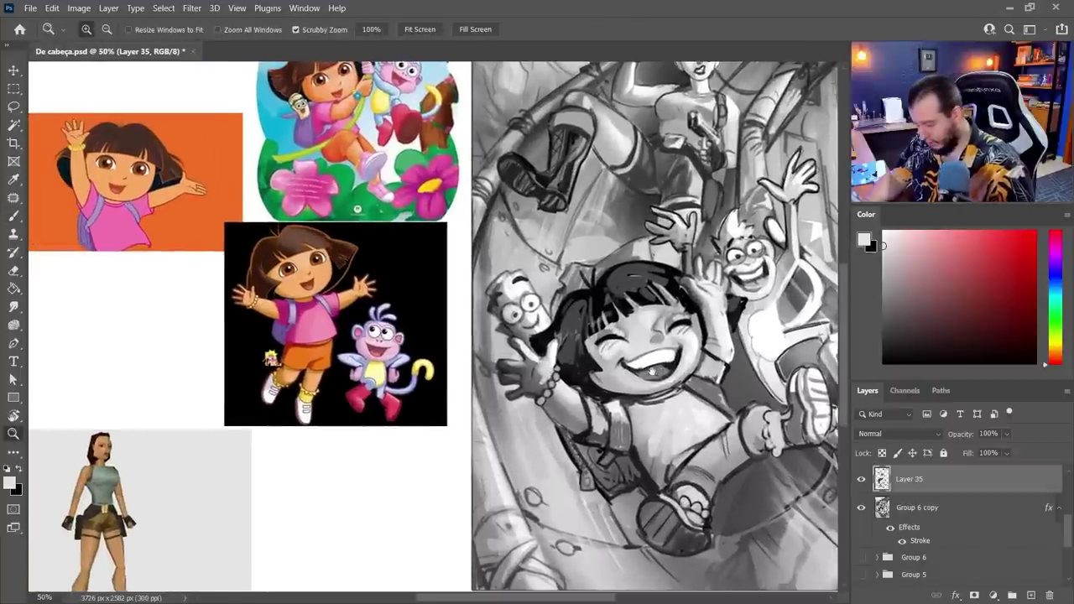
pyautogui.press('b')
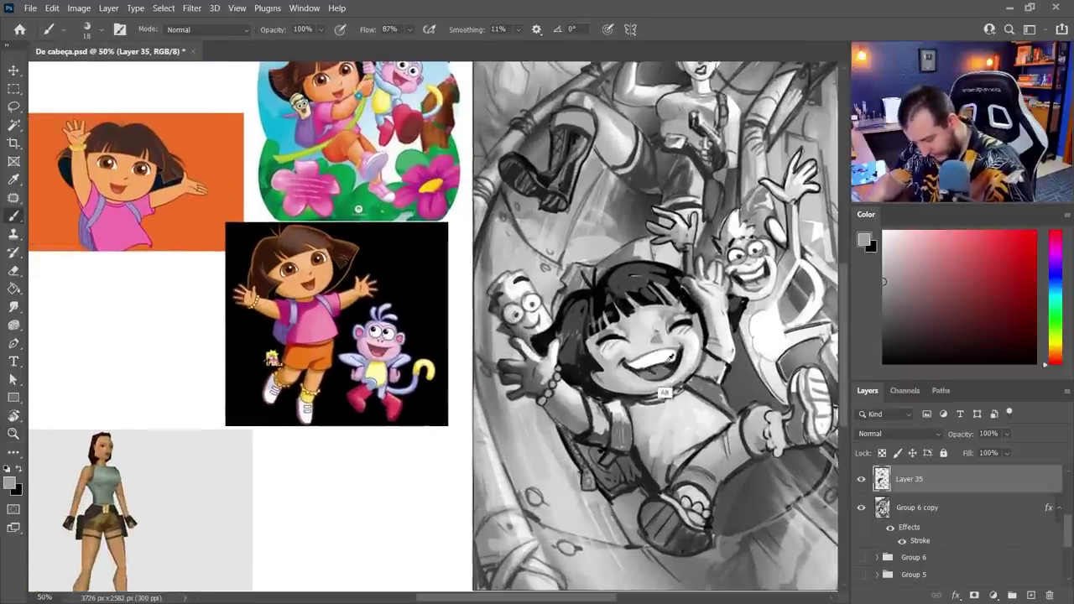
pyautogui.keyDown('alt'); pyautogui.click(667, 393); pyautogui.keyUp('alt')
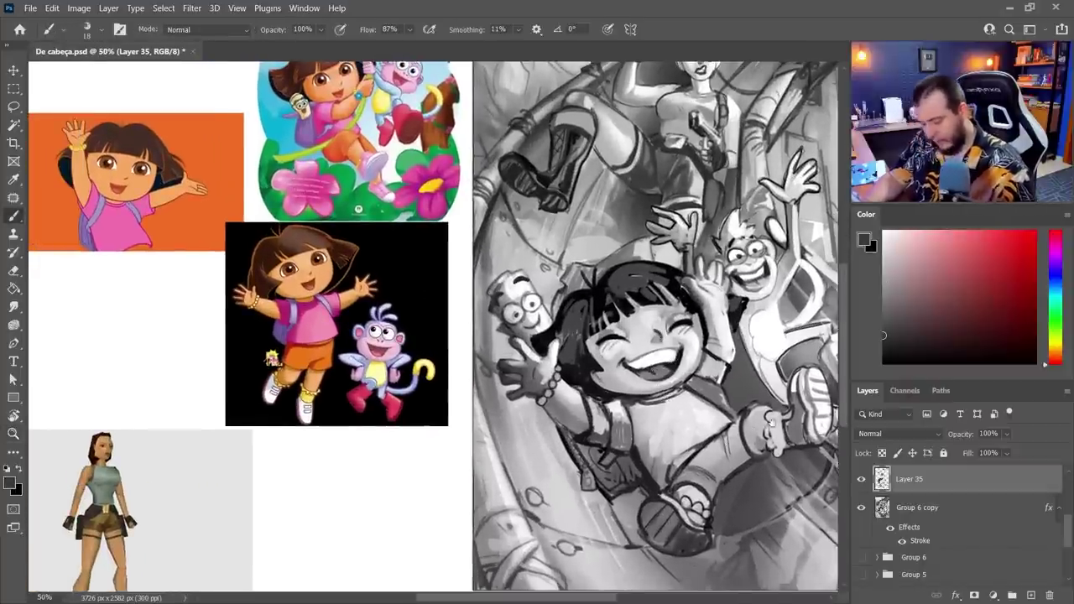
pyautogui.moveTo(770, 421); pyautogui.dragTo(705, 424)
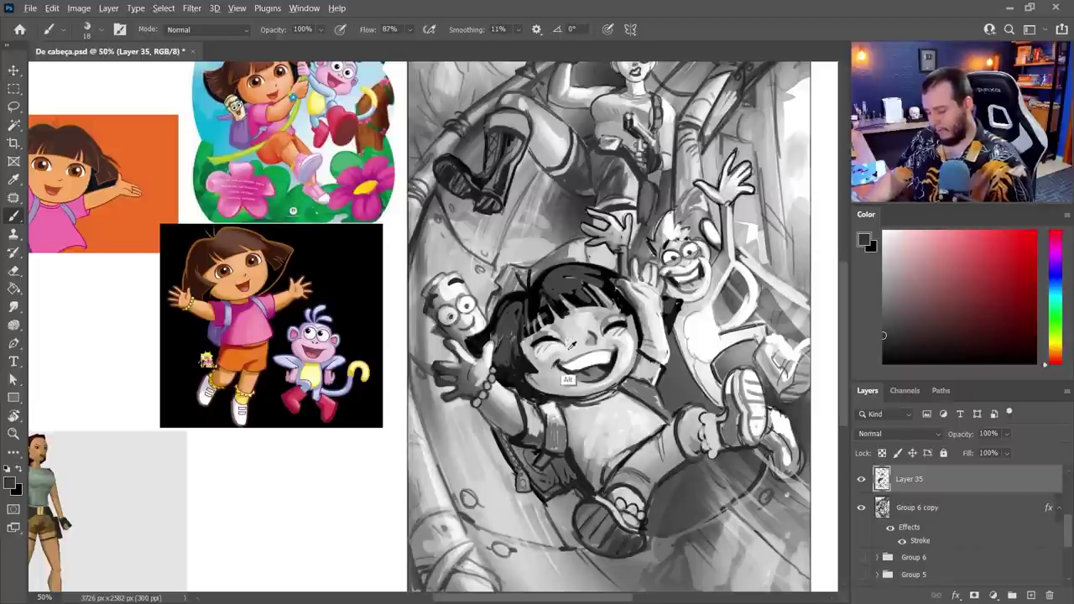
pyautogui.keyDown('alt'); pyautogui.click(564, 383); pyautogui.keyUp('alt')
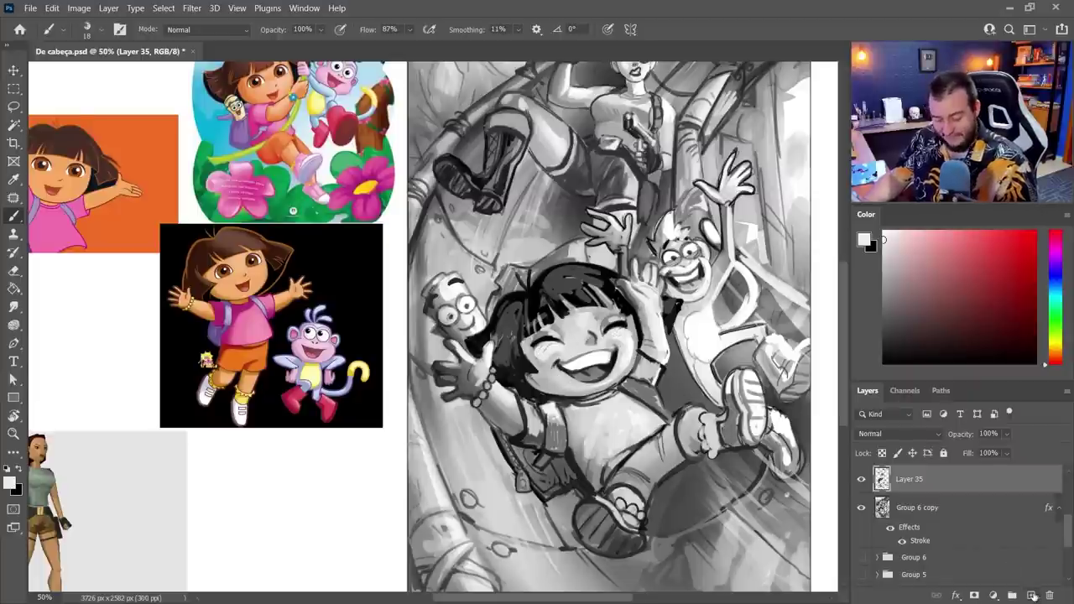
# - Add a new layer and paint out Dora's wide mouth with light skin grey using a 40 px brush
pyautogui.click(1032, 594)
pyautogui.rightClick(655, 350)
pyautogui.click(639, 271)
pyautogui.press('Return')
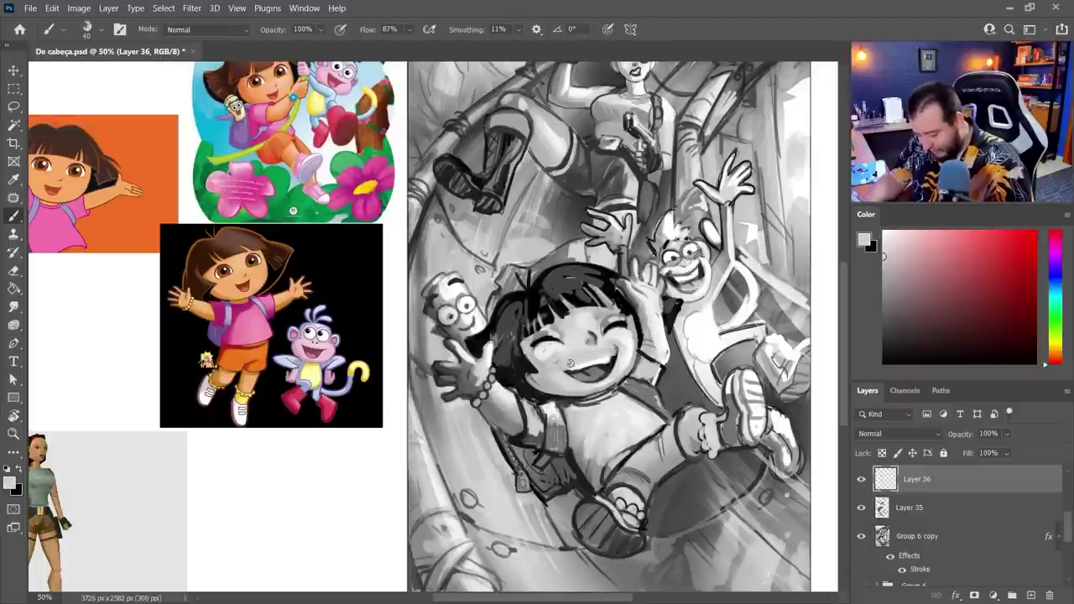
pyautogui.moveTo(564, 376); pyautogui.dragTo(610, 360)
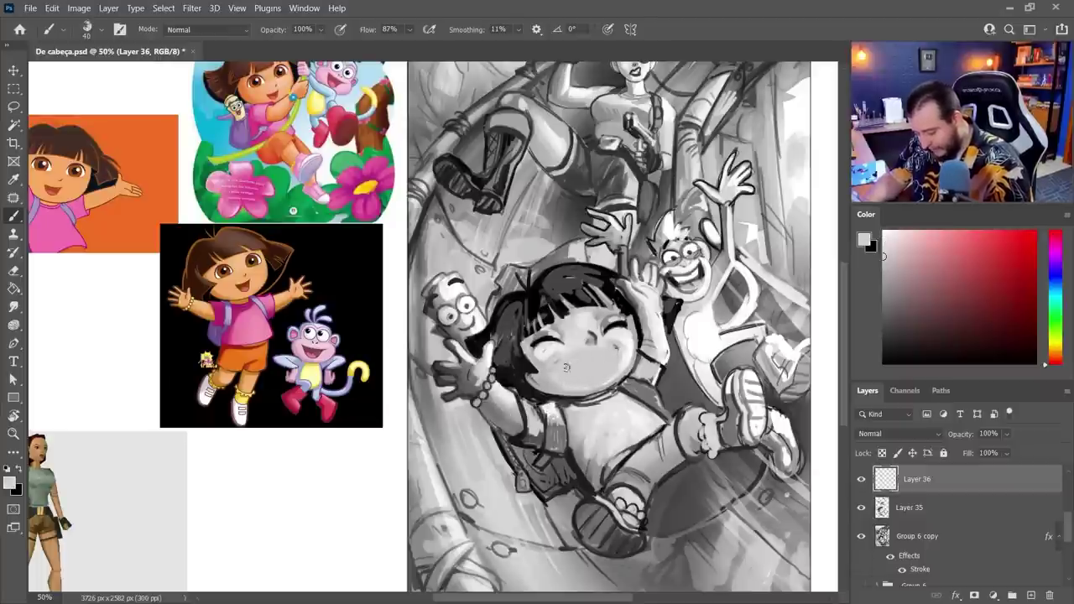
# - Reduce the brush to 25 px and paint a smaller open mouth with a tongue on Dora's face in sampled dark greys
pyautogui.rightClick(566, 367)
pyautogui.write('25')
pyautogui.press('Return')
pyautogui.keyDown('alt'); pyautogui.click(550, 312); pyautogui.keyUp('alt')
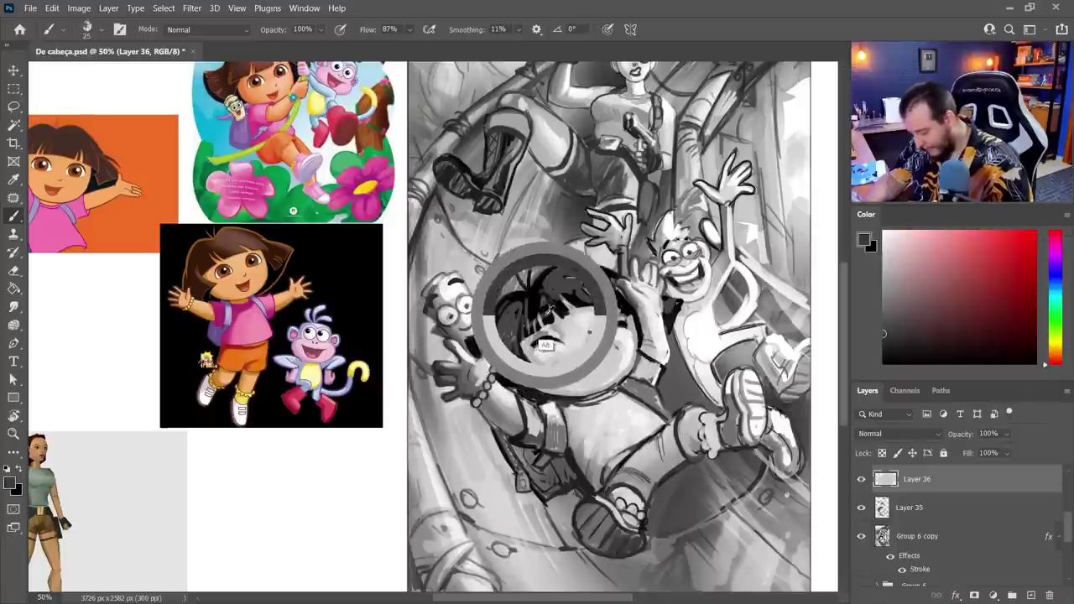
pyautogui.keyDown('alt'); pyautogui.moveTo(546, 315); pyautogui.dragTo(556, 292); pyautogui.keyUp('alt')
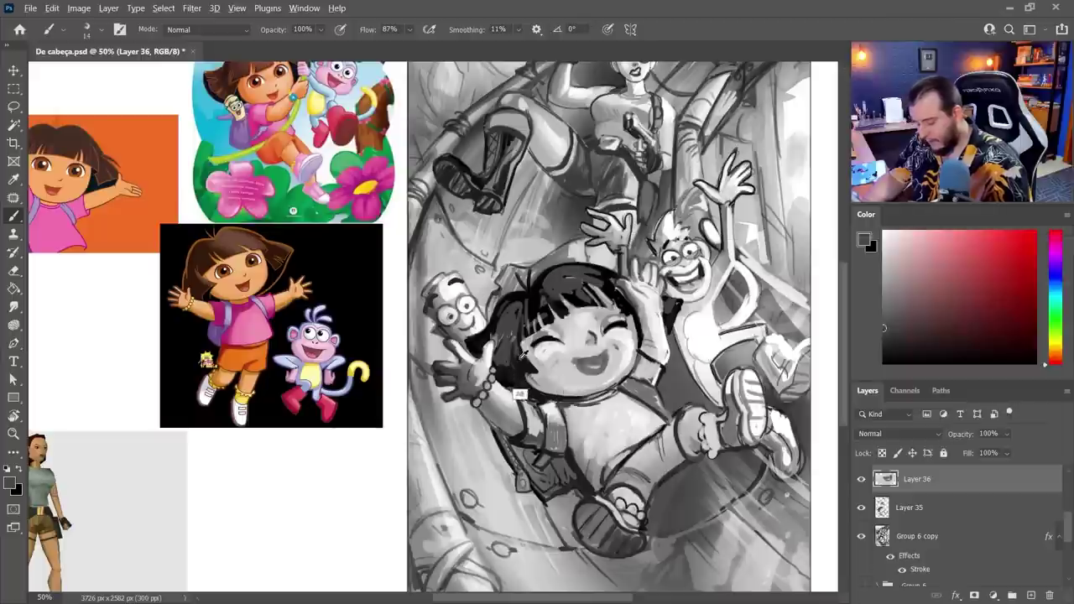
pyautogui.keyDown('alt'); pyautogui.click(537, 287); pyautogui.keyUp('alt')
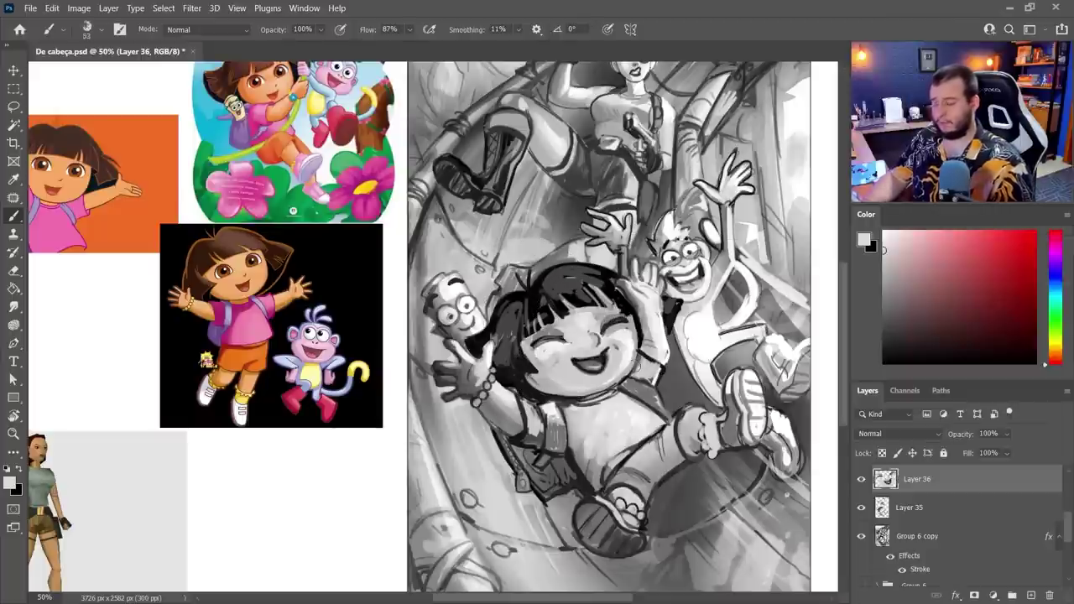
# - Enlarge the brush to 67 px and blend Dora's cheeks, nose area and forehead with sampled light greys
pyautogui.rightClick(641, 349)
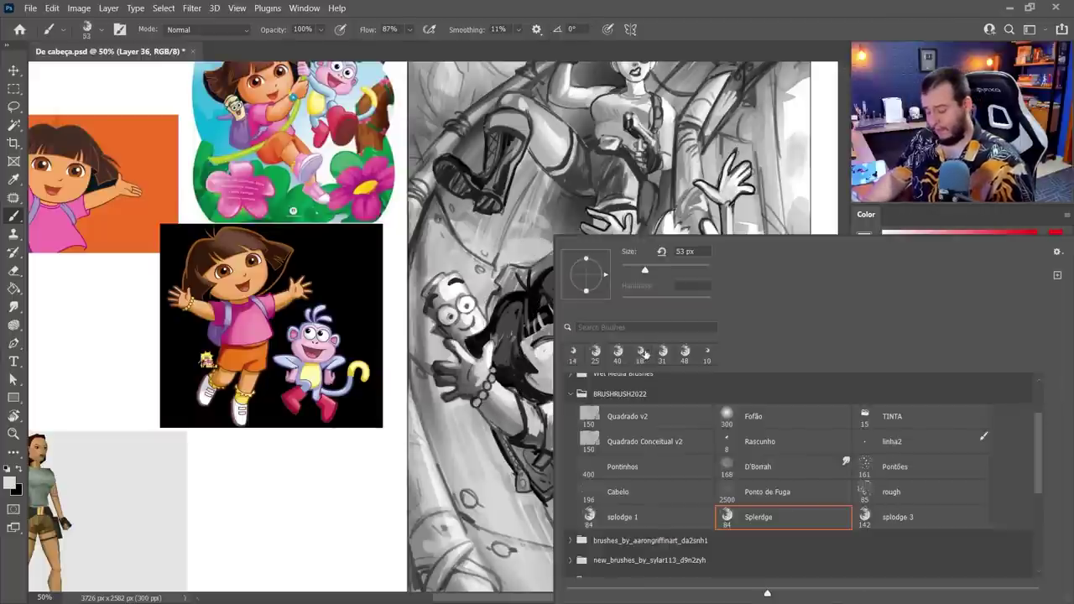
pyautogui.moveTo(631, 272); pyautogui.dragTo(651, 273)
pyautogui.press('Return')
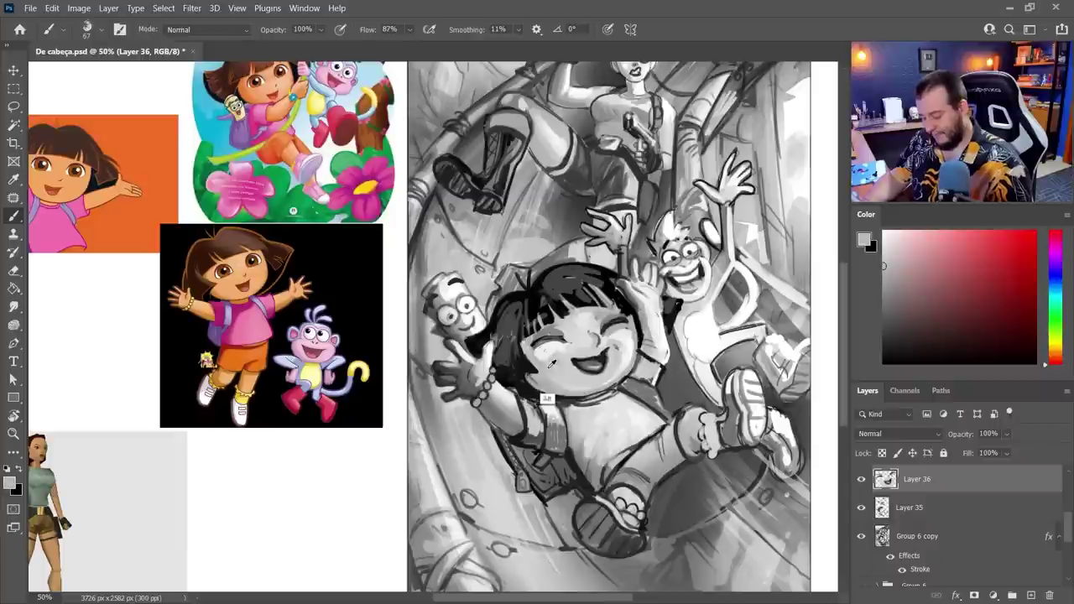
pyautogui.keyDown('alt'); pyautogui.click(554, 352); pyautogui.keyUp('alt')
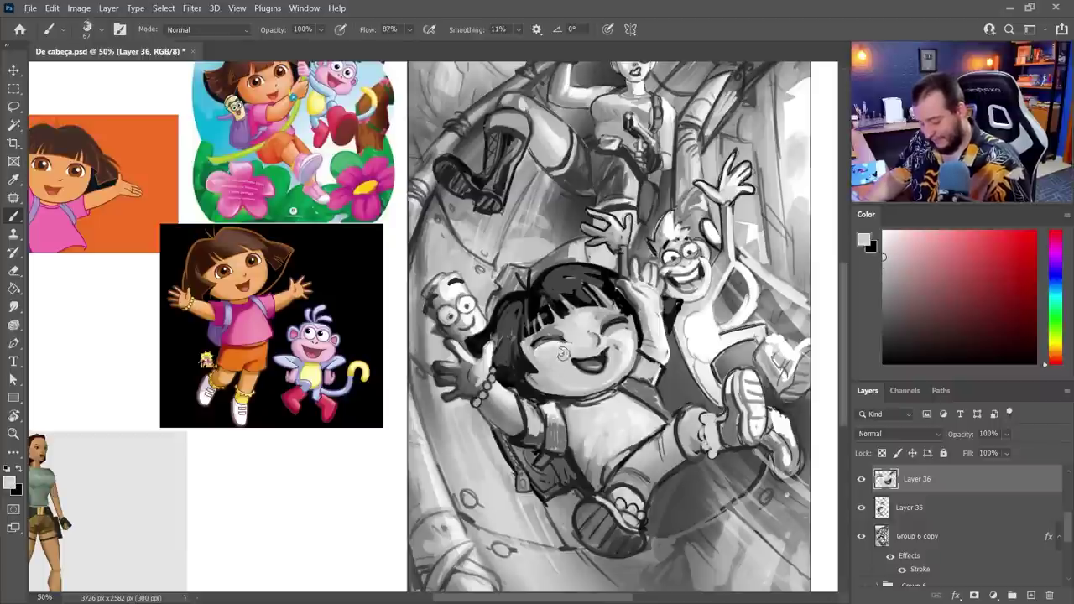
pyautogui.keyDown('alt'); pyautogui.click(572, 347); pyautogui.keyUp('alt')
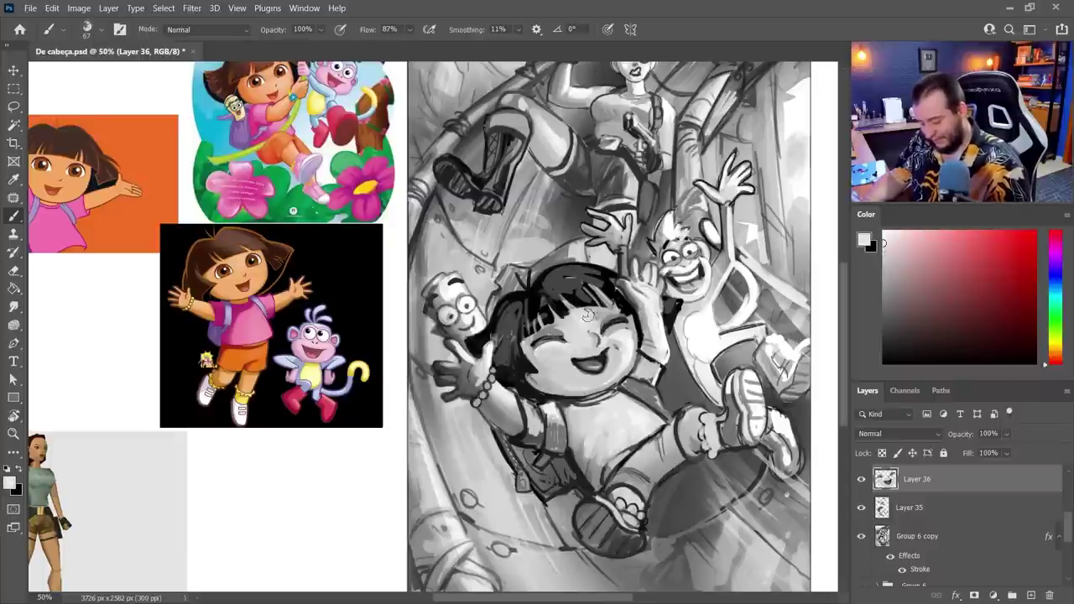
pyautogui.keyDown('alt'); pyautogui.click(584, 343); pyautogui.keyUp('alt')
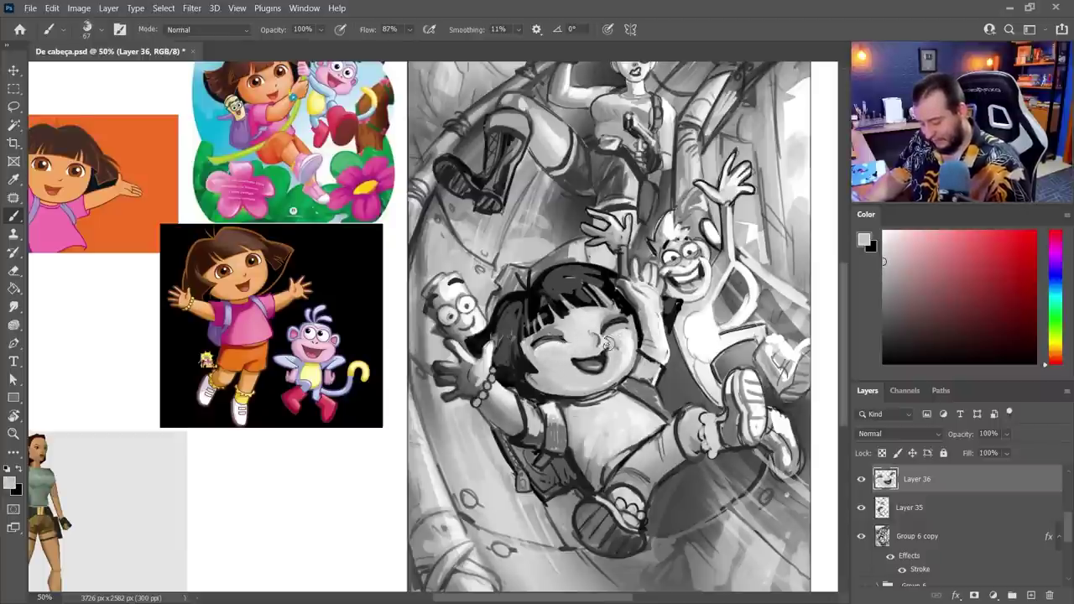
pyautogui.keyDown('alt'); pyautogui.click(625, 338); pyautogui.keyUp('alt')
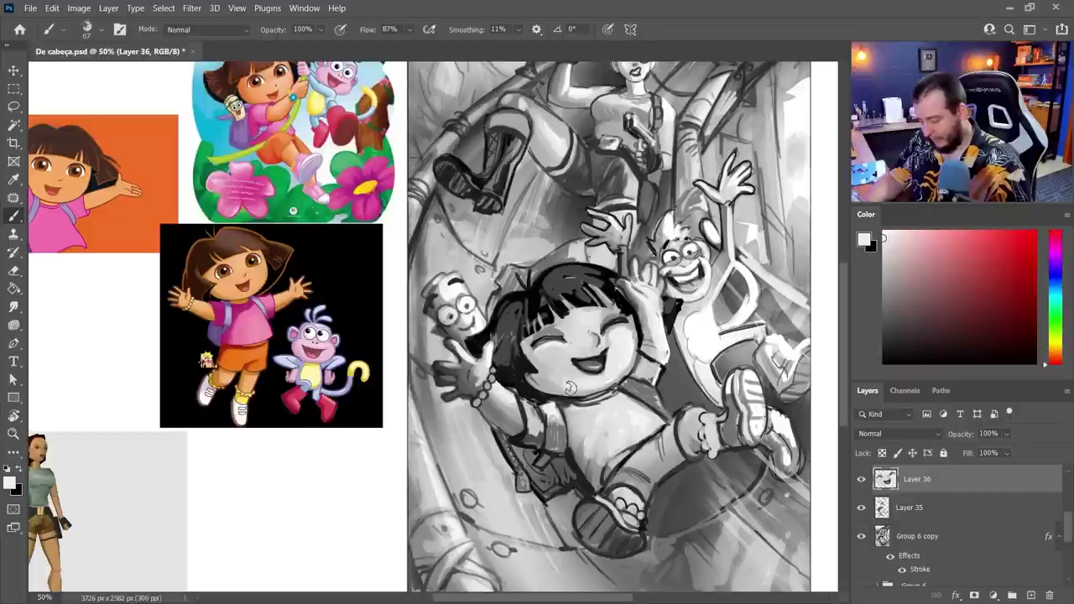
# - Refine Dora's forehead edge, closed eyes, nose and jawline with a 23 px brush in light grey and near-black
pyautogui.rightClick(578, 311)
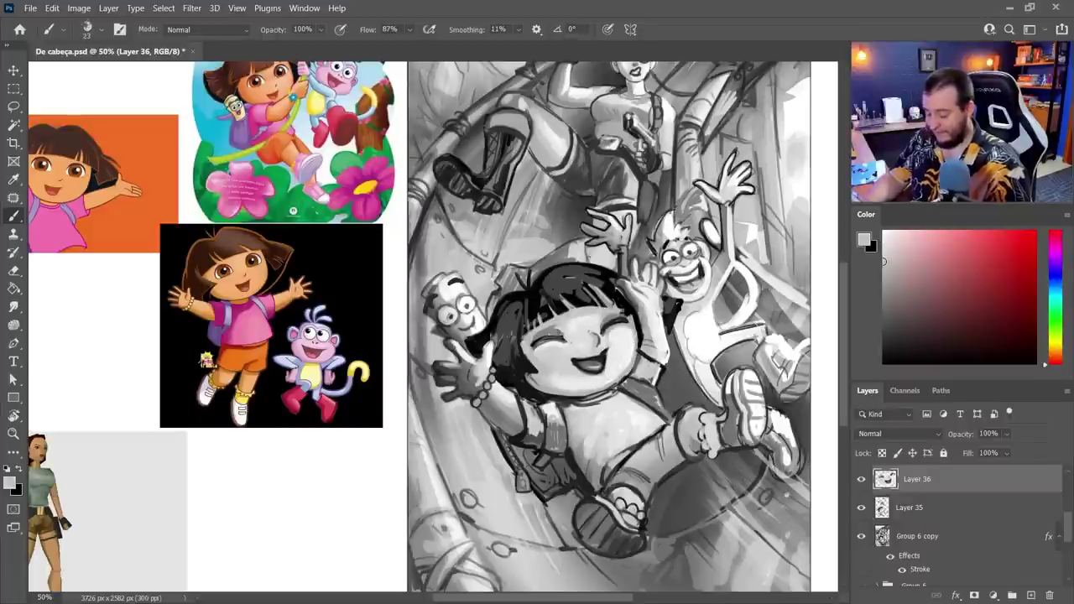
pyautogui.moveTo(561, 334)
pyautogui.mouseDown()
pyautogui.moveTo(590, 328)
pyautogui.moveTo(594, 337)
pyautogui.mouseUp()
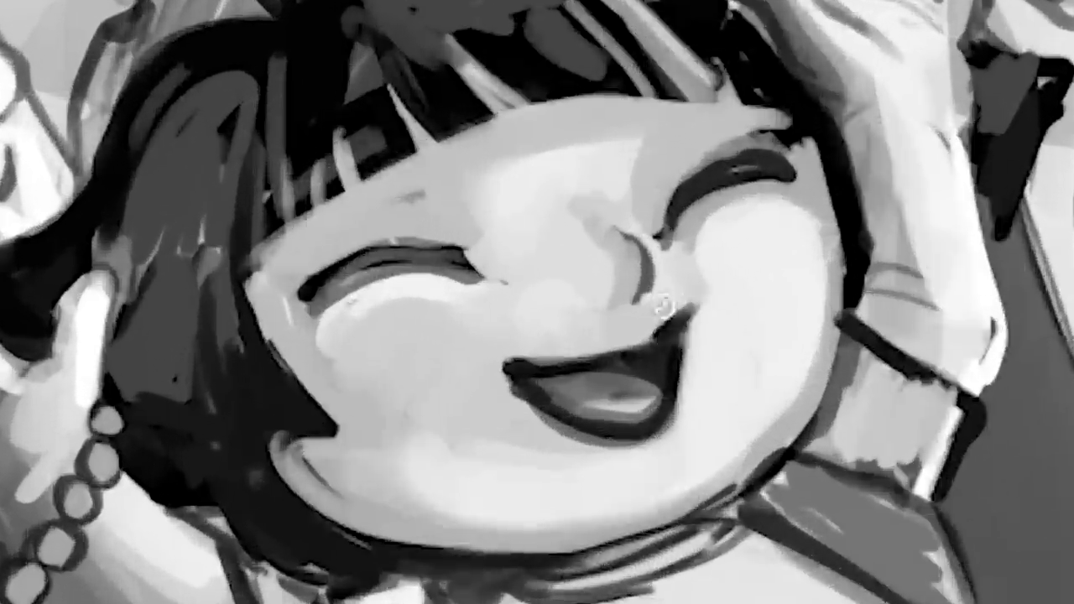
pyautogui.moveTo(527, 375)
pyautogui.mouseDown()
pyautogui.moveTo(552, 398)
pyautogui.moveTo(602, 394)
pyautogui.mouseUp()
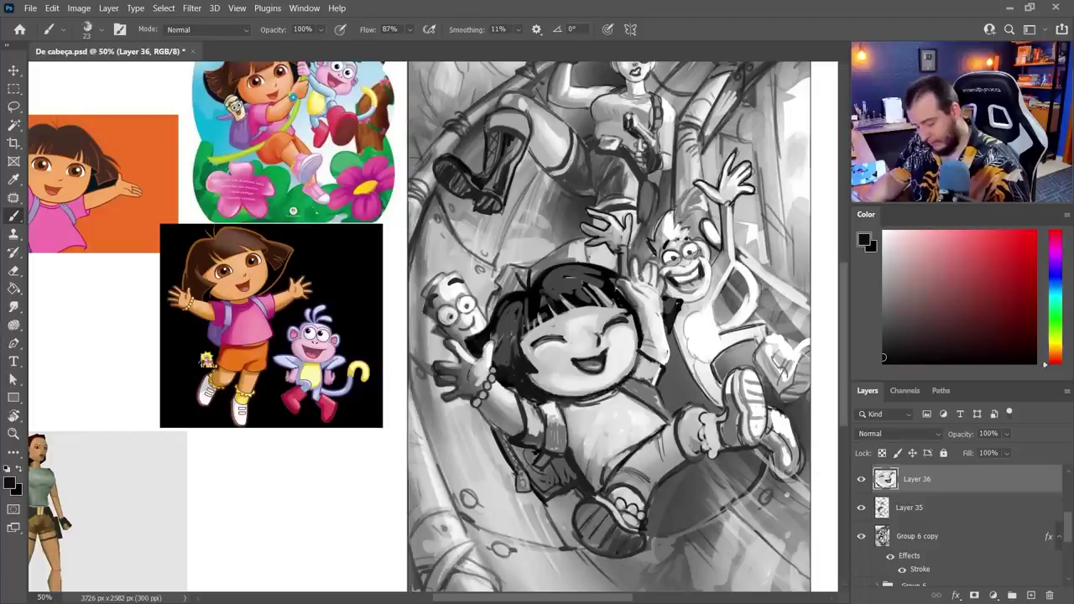
# - Set the brush to 39 px, add a new layer and paint wide-open eye shapes over Dora's closed eyes
pyautogui.rightClick(646, 386)
pyautogui.moveTo(632, 271); pyautogui.dragTo(639, 273)
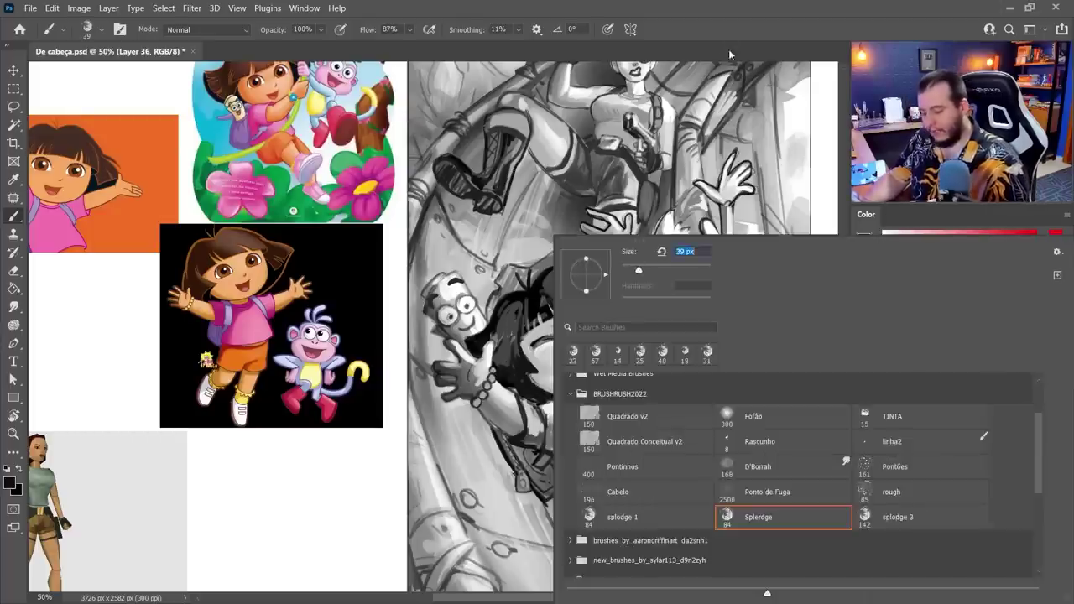
pyautogui.press('BackSpace')
pyautogui.press('Return')
pyautogui.press('Return')
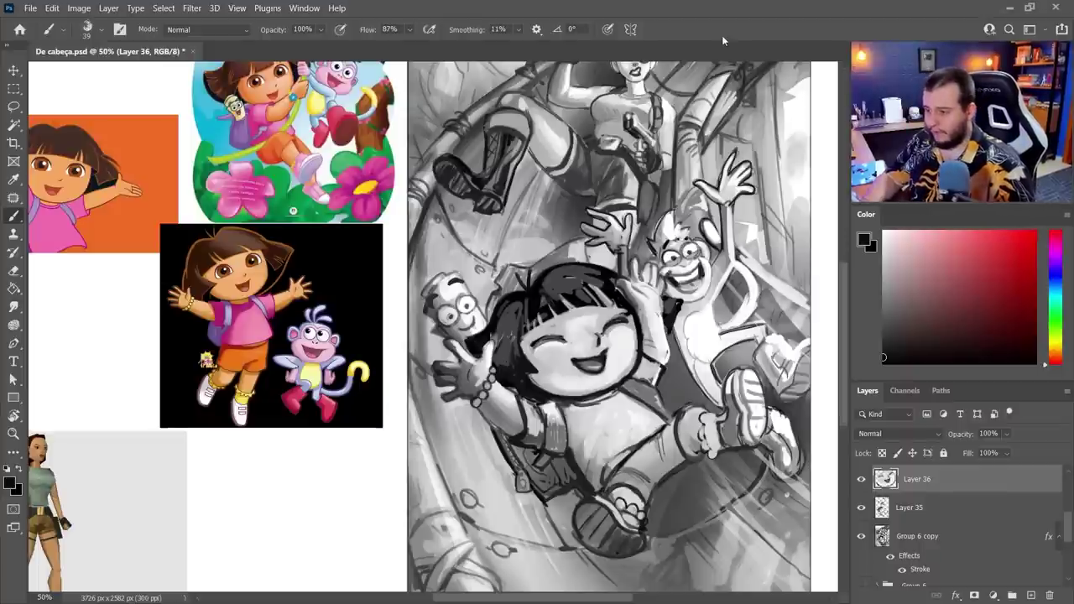
pyautogui.click(1030, 595)
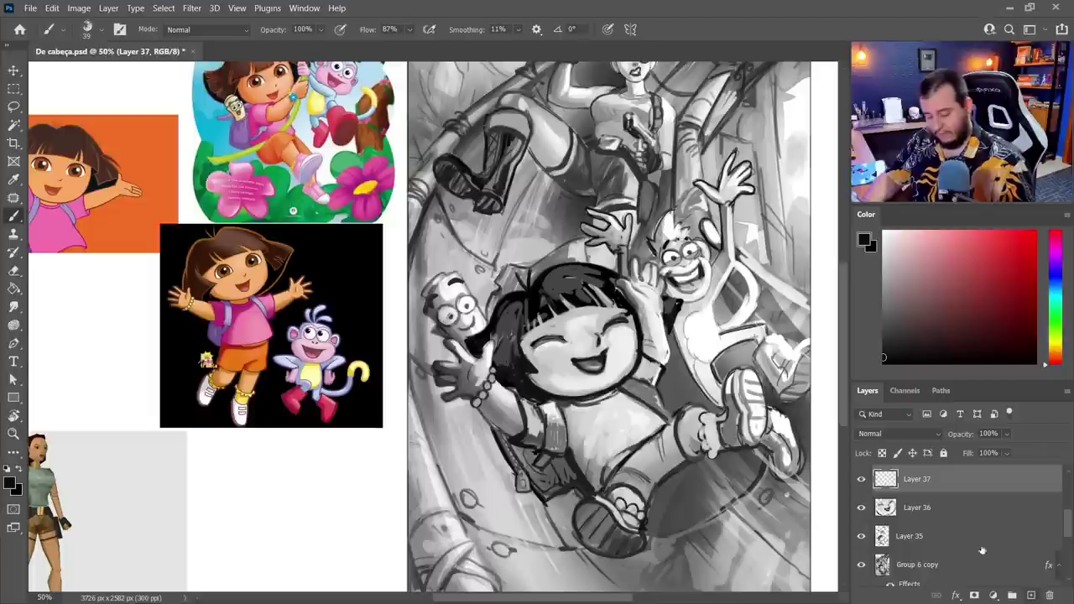
pyautogui.press('x')
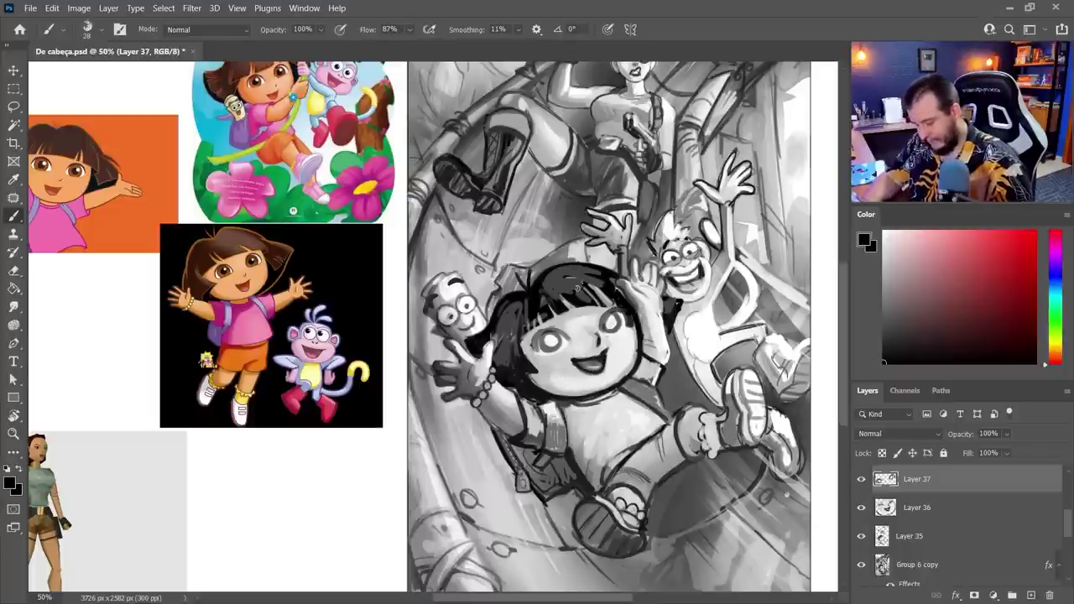
# - Fill Dora's irises with mid grey, add dark pupils, and refine her small smile with sampled greys
pyautogui.keyDown('alt'); pyautogui.click(544, 345); pyautogui.keyUp('alt')
pyautogui.moveTo(547, 338); pyautogui.dragTo(550, 342)
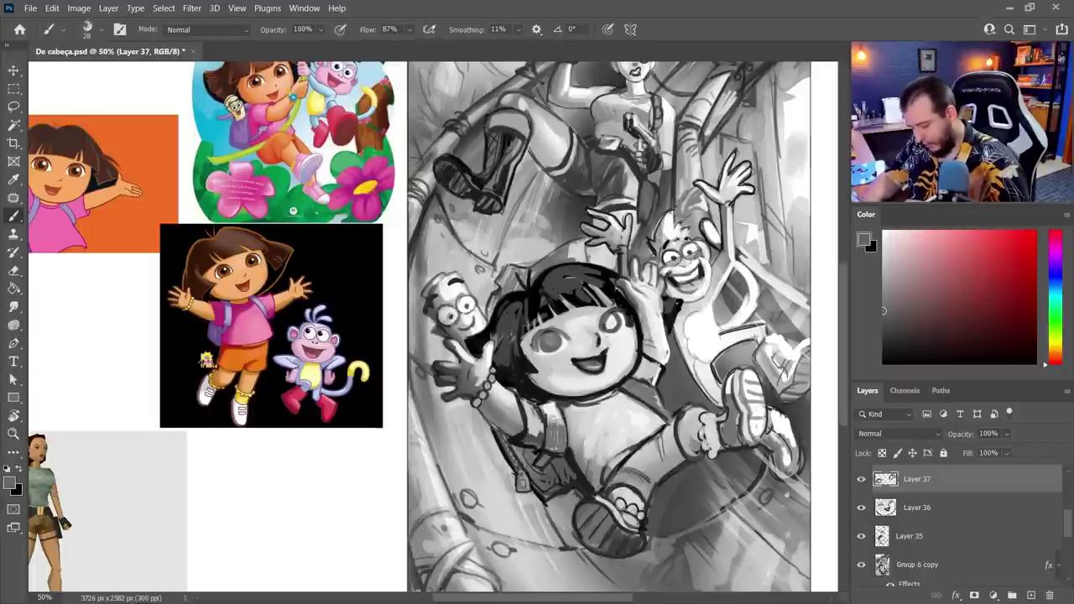
pyautogui.moveTo(614, 322); pyautogui.dragTo(612, 324)
pyautogui.press('x')
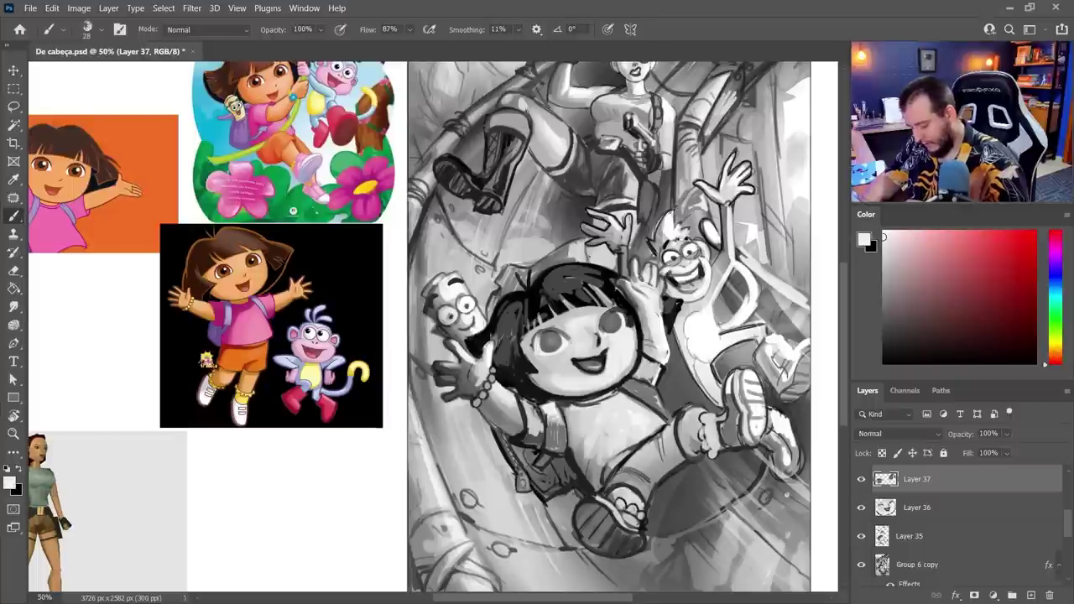
pyautogui.keyDown('alt'); pyautogui.click(591, 336); pyautogui.keyUp('alt')
pyautogui.moveTo(576, 358)
pyautogui.mouseDown()
pyautogui.moveTo(605, 351)
pyautogui.moveTo(596, 350)
pyautogui.mouseUp()
pyautogui.keyDown('alt'); pyautogui.click(598, 361); pyautogui.keyUp('alt')
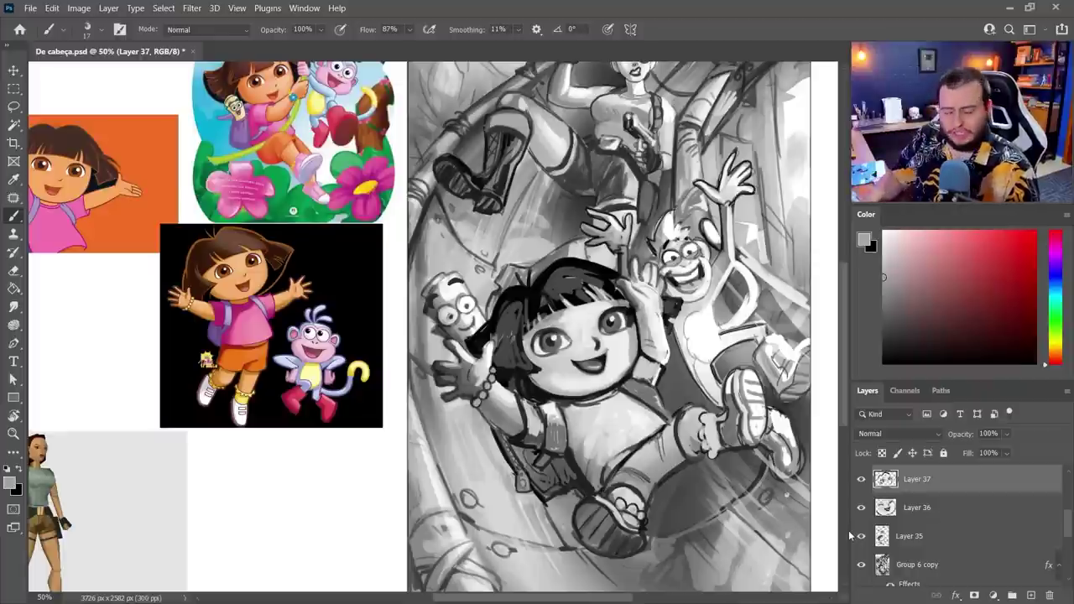
# - Hide Layer 37 and Layer 36 and make Layer 35 the active layer
pyautogui.click(864, 490)
pyautogui.click(864, 507)
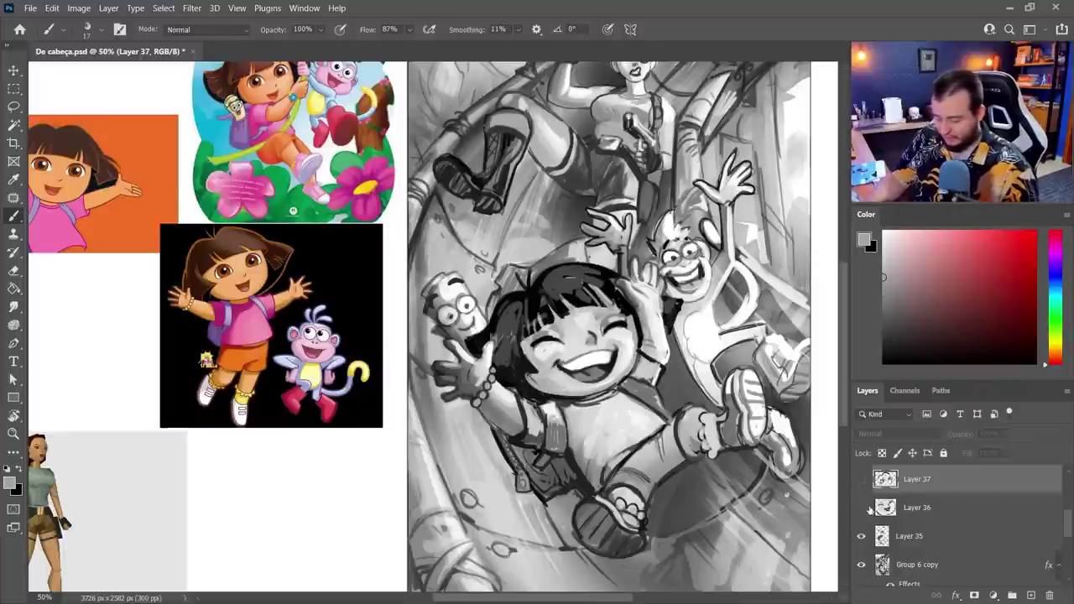
pyautogui.click(890, 536)
# - Build up the crown of Dora's hair higher in sampled black, undoing the first light grey stroke
pyautogui.rightClick(635, 272)
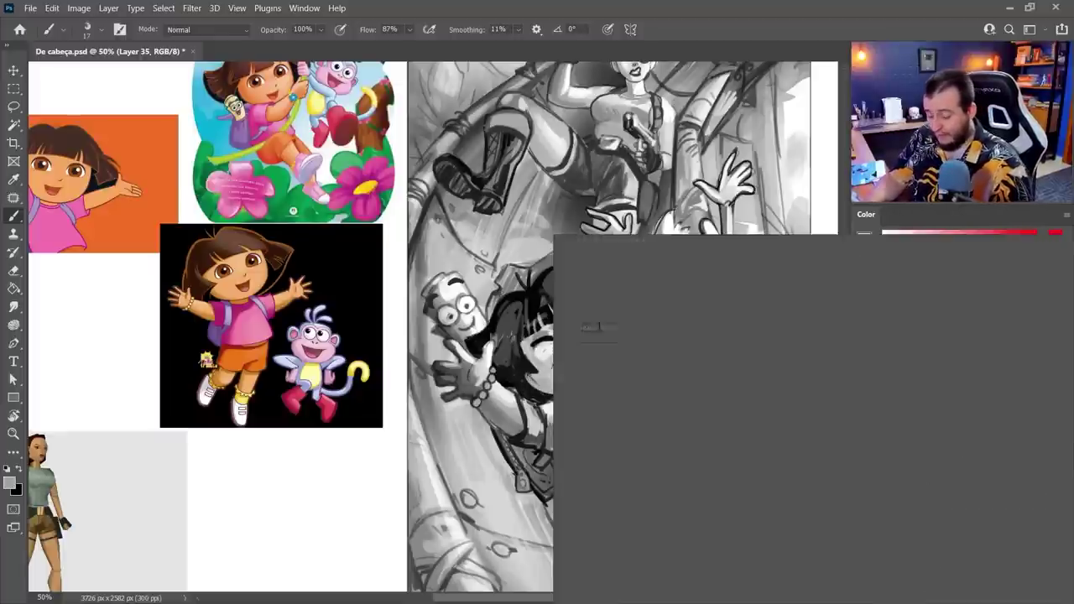
pyautogui.press('Escape')
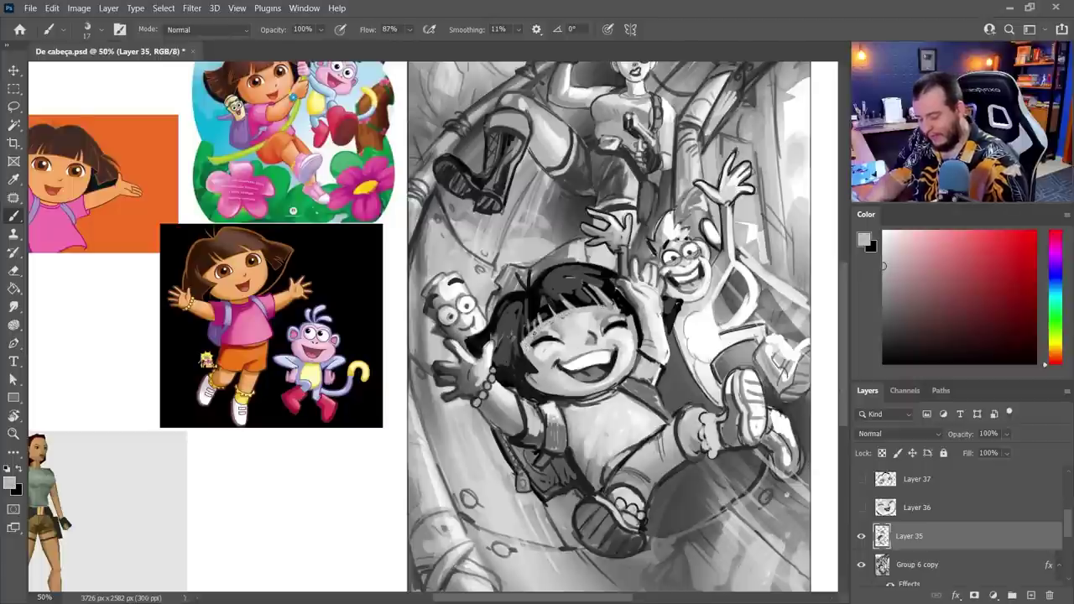
pyautogui.moveTo(526, 321)
pyautogui.mouseDown()
pyautogui.moveTo(546, 316)
pyautogui.moveTo(555, 259)
pyautogui.moveTo(606, 265)
pyautogui.moveTo(575, 259)
pyautogui.mouseUp()
pyautogui.hotkey('ctrl', 'z')
pyautogui.keyDown('alt'); pyautogui.click(535, 286); pyautogui.keyUp('alt')
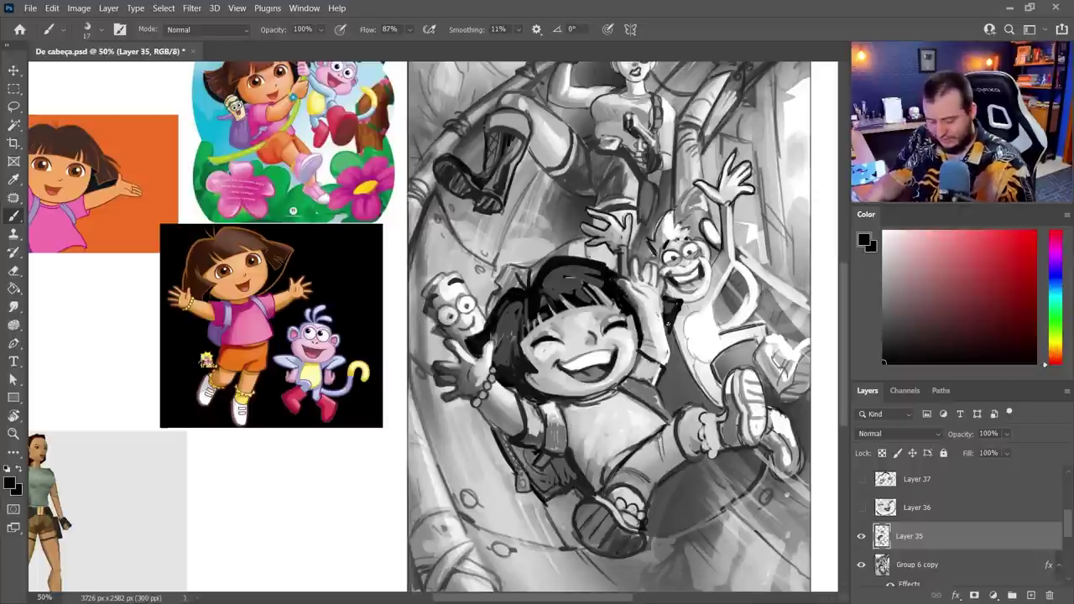
# - Refine Dora's laughing mouth on Layer 35, strengthening its dark interior and outline and cleaning up the teeth and surrounding skin with sampled greys
pyautogui.moveTo(862, 481)
pyautogui.mouseDown()
pyautogui.moveTo(862, 508)
pyautogui.moveTo(861, 480)
pyautogui.mouseUp()
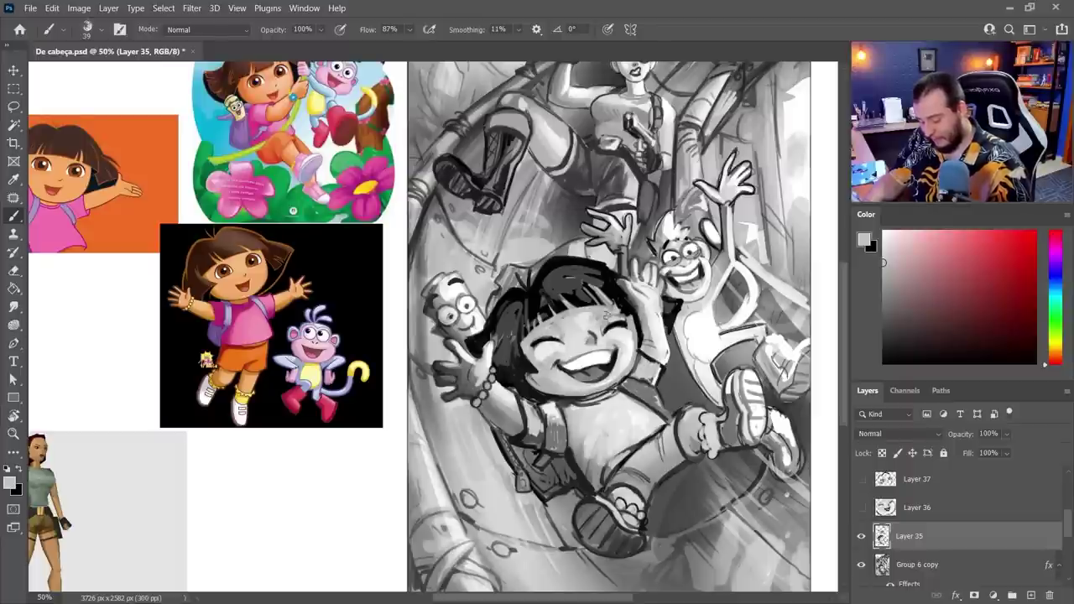
pyautogui.keyDown('alt'); pyautogui.click(615, 350); pyautogui.keyUp('alt')
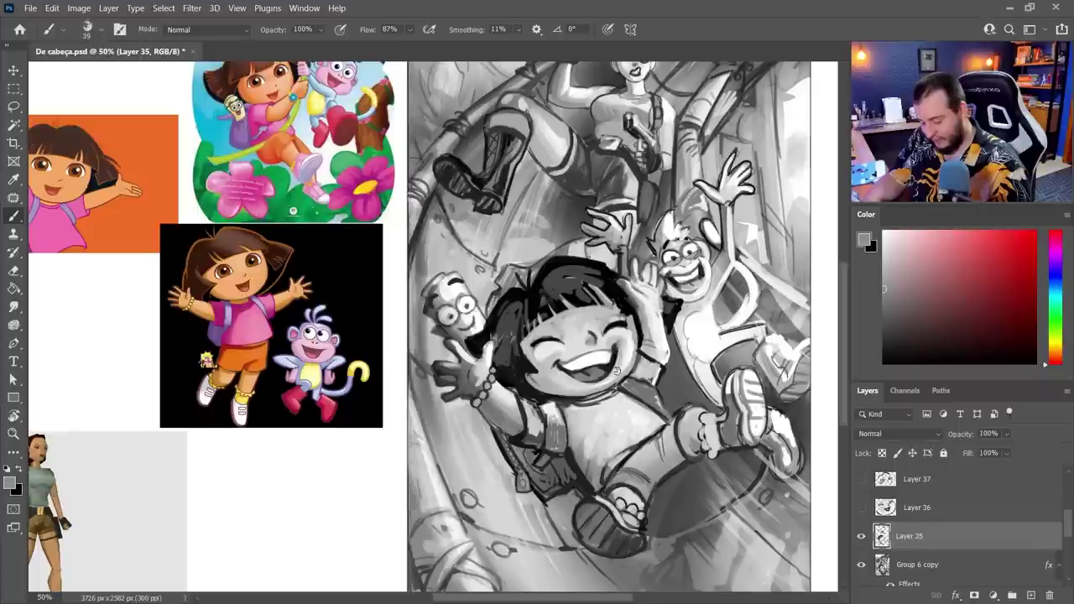
pyautogui.keyDown('alt'); pyautogui.click(573, 381); pyautogui.keyUp('alt')
pyautogui.moveTo(573, 379)
pyautogui.mouseDown()
pyautogui.moveTo(620, 361)
pyautogui.moveTo(572, 384)
pyautogui.mouseUp()
pyautogui.keyDown('alt'); pyautogui.click(572, 374); pyautogui.keyUp('alt')
pyautogui.keyDown('alt'); pyautogui.click(612, 358); pyautogui.keyUp('alt')
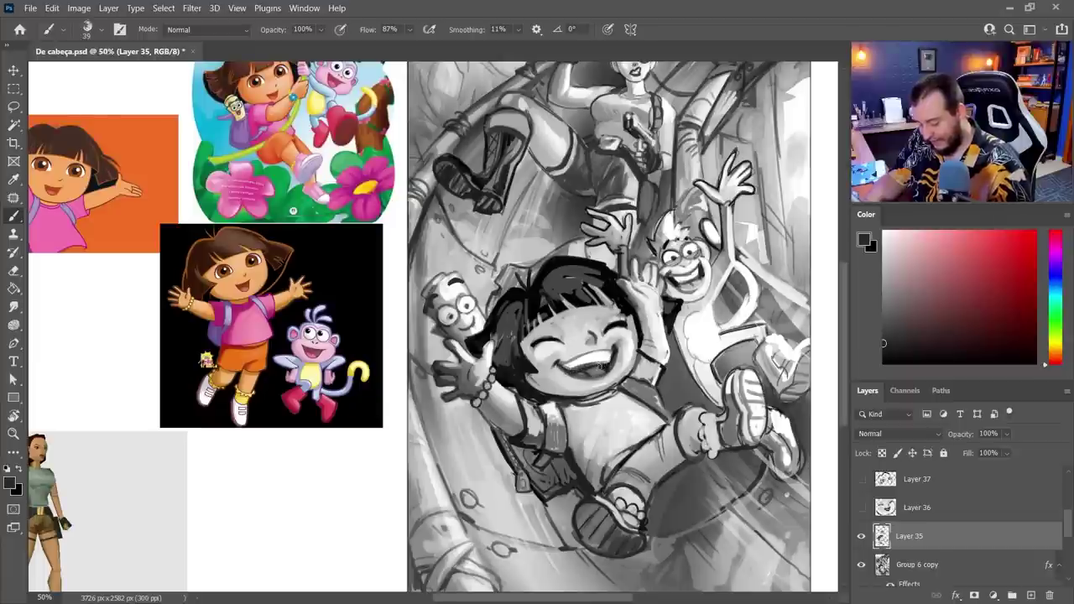
pyautogui.keyDown('alt'); pyautogui.click(613, 359); pyautogui.keyUp('alt')
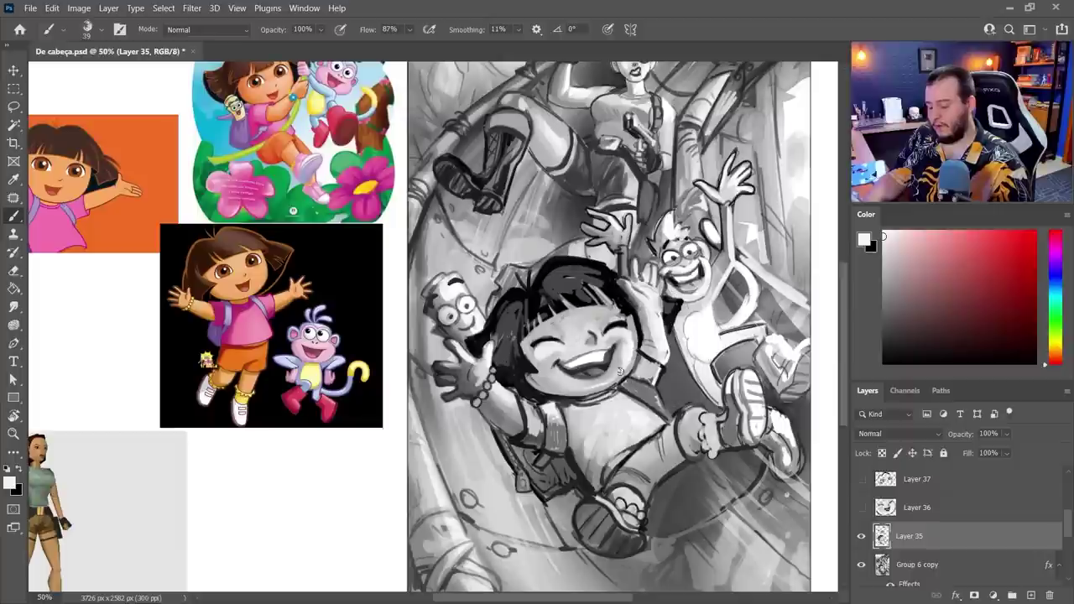
pyautogui.keyDown('alt'); pyautogui.click(639, 359); pyautogui.keyUp('alt')
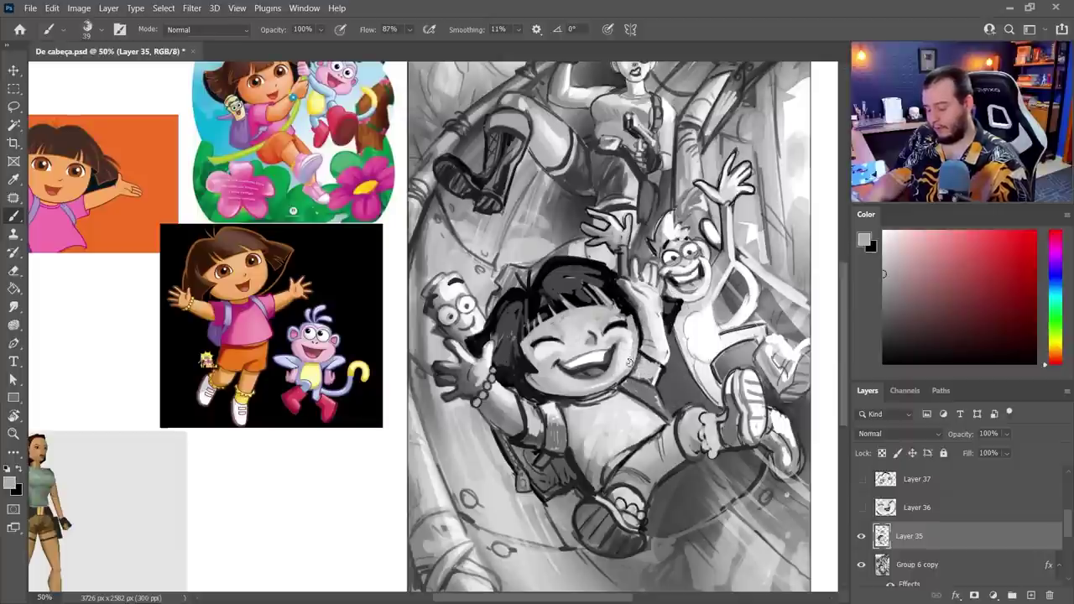
# - Redefine the edge of Dora's cheek and sleeve in sampled dark grey and touch up the shading around her nose and forehead
pyautogui.keyDown('alt'); pyautogui.click(636, 326); pyautogui.keyUp('alt')
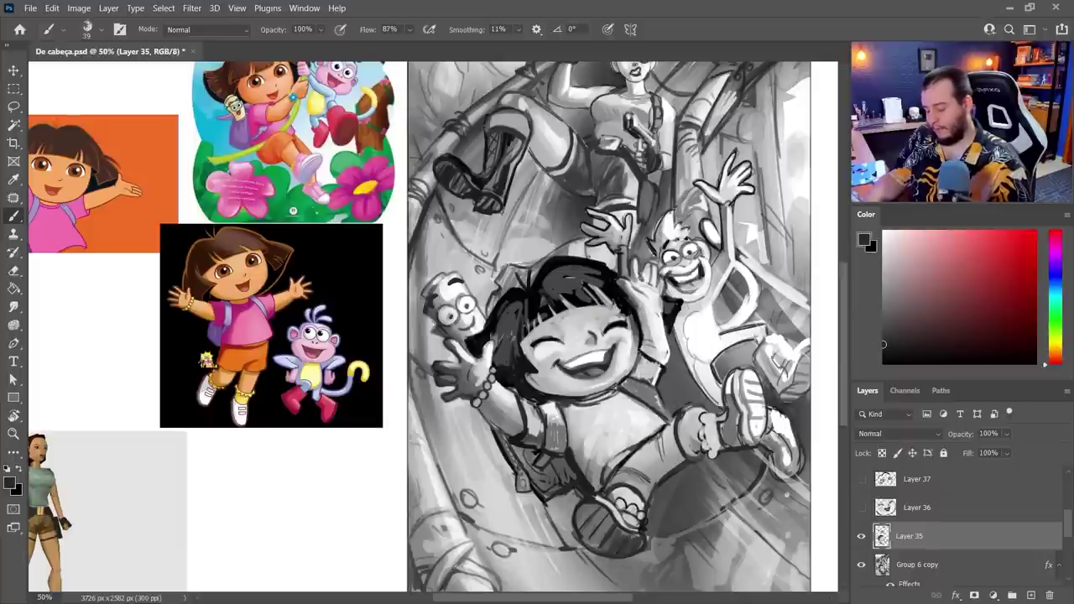
pyautogui.moveTo(637, 340)
pyautogui.mouseDown()
pyautogui.moveTo(630, 374)
pyautogui.moveTo(655, 381)
pyautogui.mouseUp()
pyautogui.keyDown('alt'); pyautogui.click(645, 358); pyautogui.keyUp('alt')
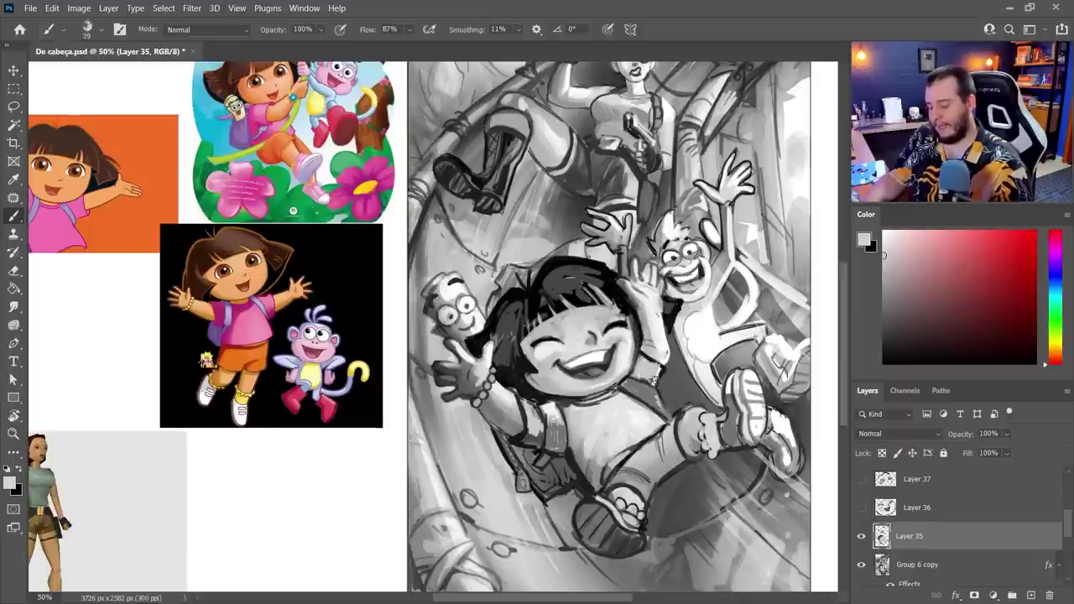
pyautogui.moveTo(715, 426); pyautogui.dragTo(698, 487)
pyautogui.keyDown('alt'); pyautogui.click(579, 346); pyautogui.keyUp('alt')
pyautogui.moveTo(579, 344)
pyautogui.mouseDown()
pyautogui.moveTo(599, 369)
pyautogui.moveTo(548, 340)
pyautogui.moveTo(554, 331)
pyautogui.moveTo(526, 346)
pyautogui.moveTo(569, 321)
pyautogui.mouseUp()
pyautogui.keyDown('alt'); pyautogui.click(563, 369); pyautogui.keyUp('alt')
pyautogui.scroll(-1, 524, 432)
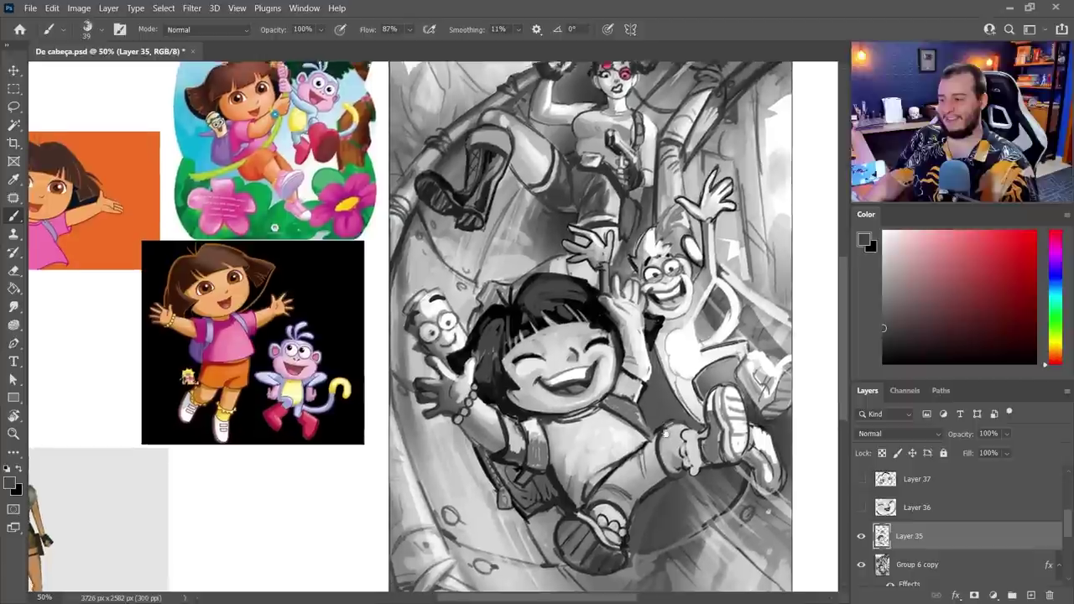
# - Set the brush to 25 px and refine the strands and gaps of Dora's fringe with sampled skin grey and black
pyautogui.keyDown('alt'); pyautogui.click(533, 349); pyautogui.keyUp('alt')
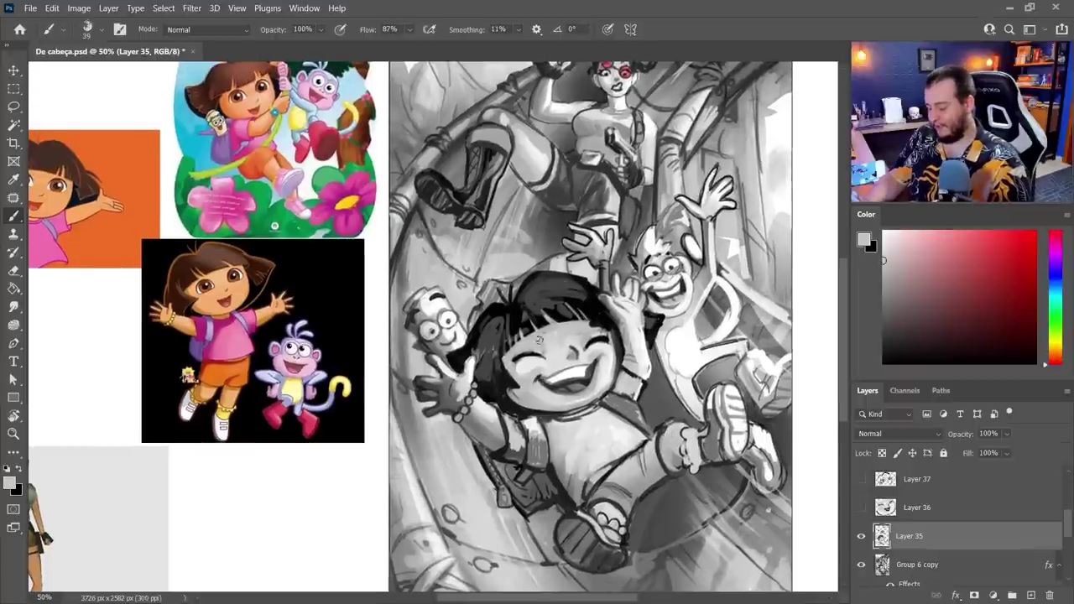
pyautogui.rightClick(557, 329)
pyautogui.moveTo(641, 272); pyautogui.dragTo(632, 272)
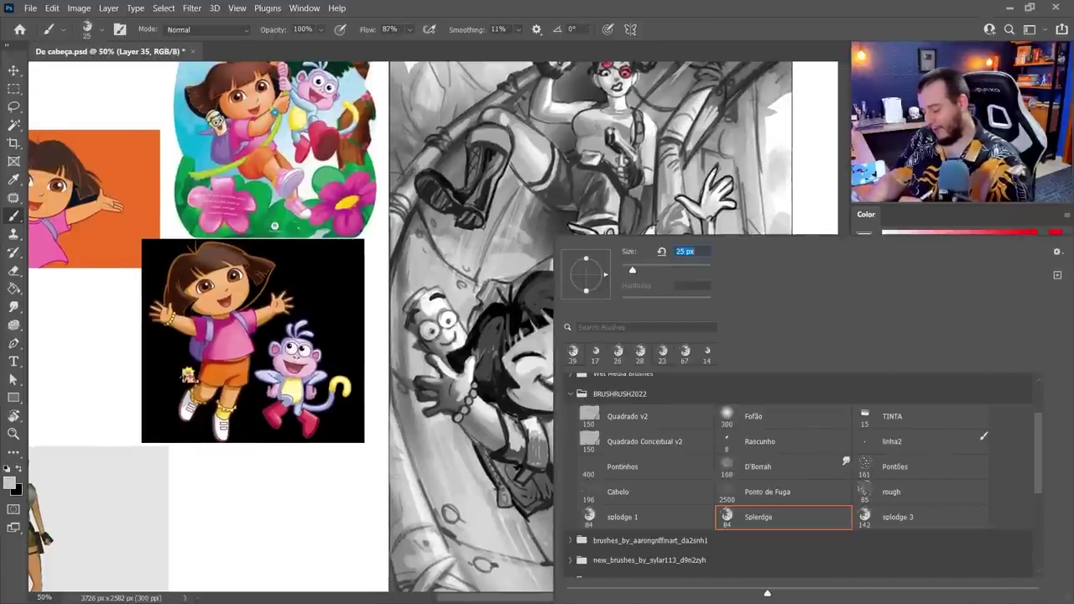
pyautogui.moveTo(527, 313); pyautogui.dragTo(537, 327)
pyautogui.keyDown('alt'); pyautogui.click(501, 337); pyautogui.keyUp('alt')
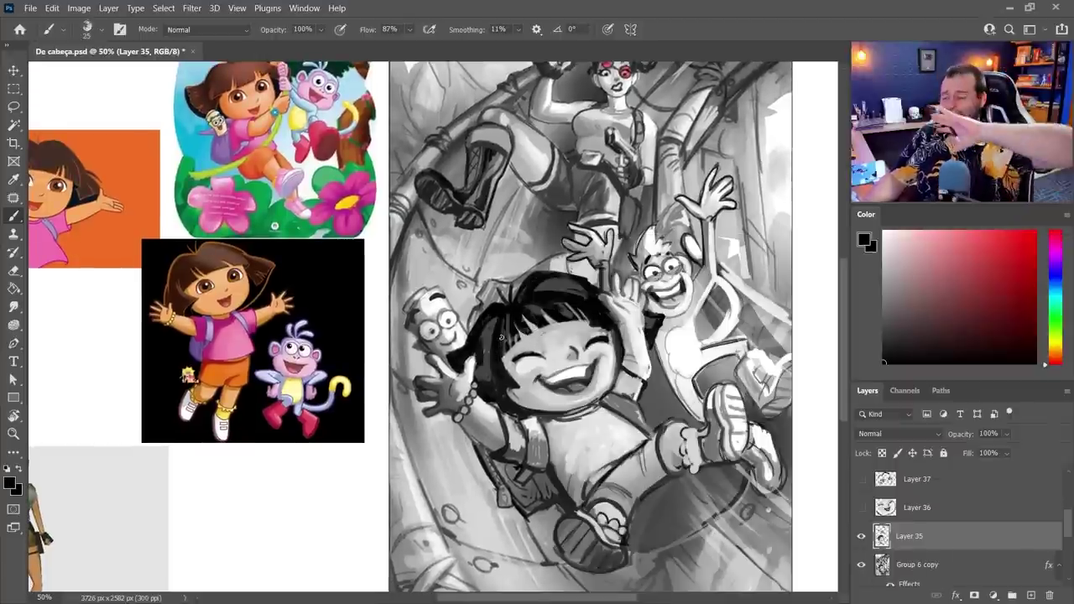
pyautogui.moveTo(681, 431)
pyautogui.mouseDown()
pyautogui.moveTo(611, 410)
pyautogui.moveTo(601, 437)
pyautogui.mouseUp()
# - Paint over the monkey's bulky hair with sampled greys and replace it with thin curled tufts on a rounder head
pyautogui.keyDown('alt'); pyautogui.click(593, 291); pyautogui.keyUp('alt')
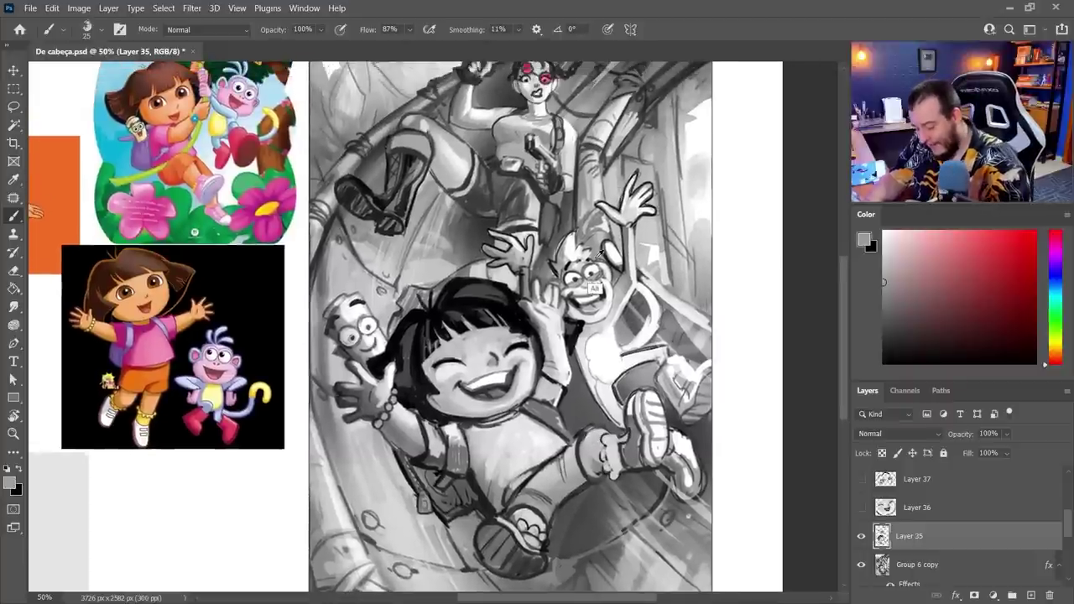
pyautogui.moveTo(587, 259)
pyautogui.mouseDown()
pyautogui.moveTo(553, 272)
pyautogui.moveTo(540, 257)
pyautogui.moveTo(556, 274)
pyautogui.moveTo(569, 229)
pyautogui.moveTo(569, 258)
pyautogui.moveTo(559, 282)
pyautogui.mouseUp()
pyautogui.keyDown('alt'); pyautogui.click(545, 257); pyautogui.keyUp('alt')
pyautogui.keyDown('alt'); pyautogui.click(579, 301); pyautogui.keyUp('alt')
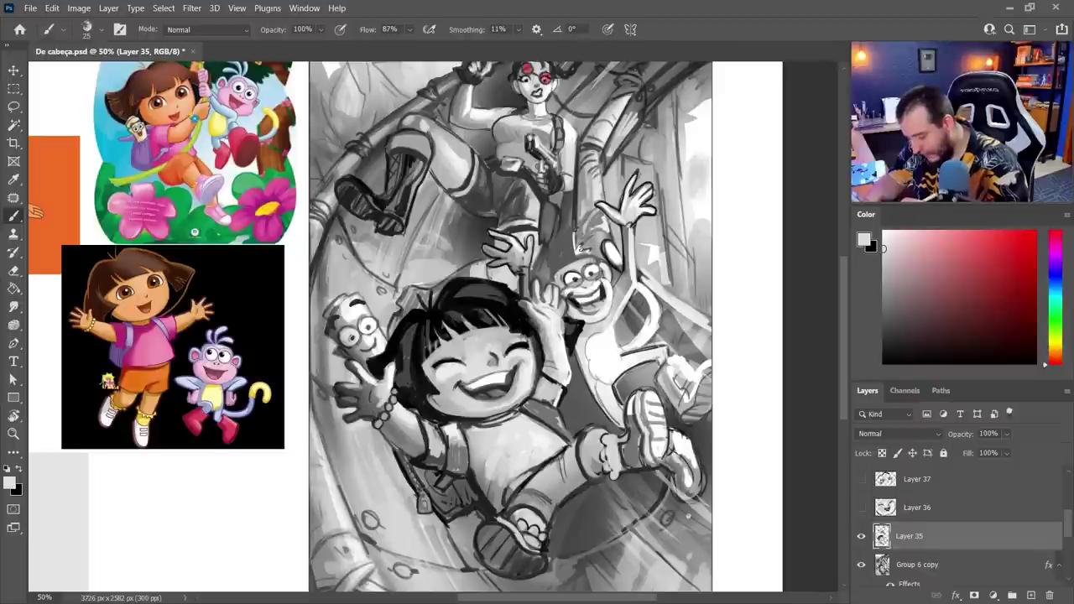
pyautogui.moveTo(579, 248)
pyautogui.mouseDown()
pyautogui.moveTo(576, 240)
pyautogui.moveTo(594, 242)
pyautogui.moveTo(559, 265)
pyautogui.mouseUp()
pyautogui.keyDown('alt'); pyautogui.click(579, 245); pyautogui.keyUp('alt')
pyautogui.keyDown('alt'); pyautogui.click(570, 261); pyautogui.keyUp('alt')
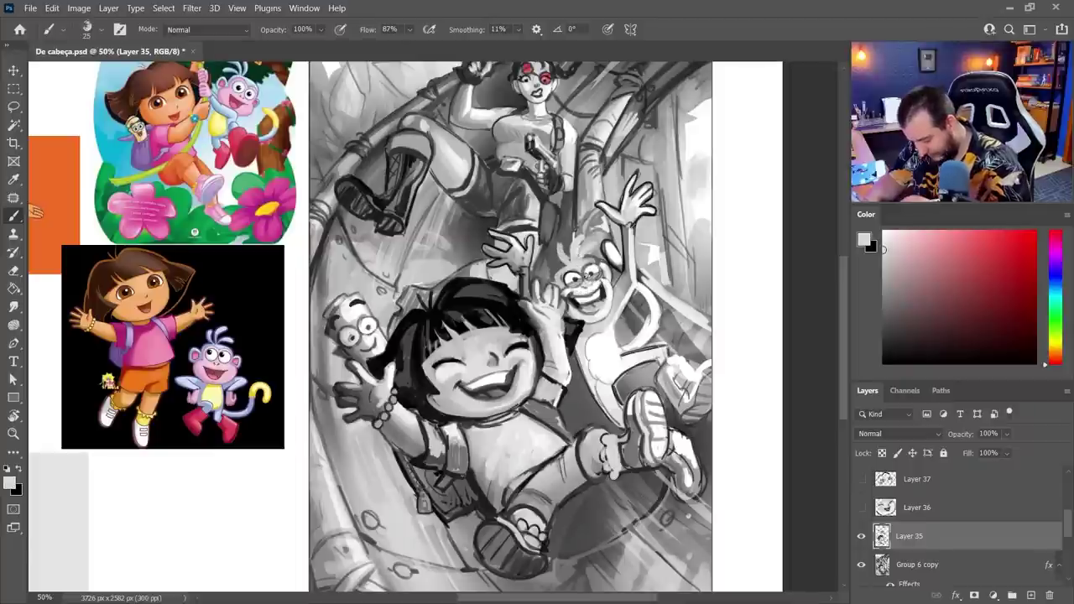
pyautogui.keyDown('alt'); pyautogui.click(572, 302); pyautogui.keyUp('alt')
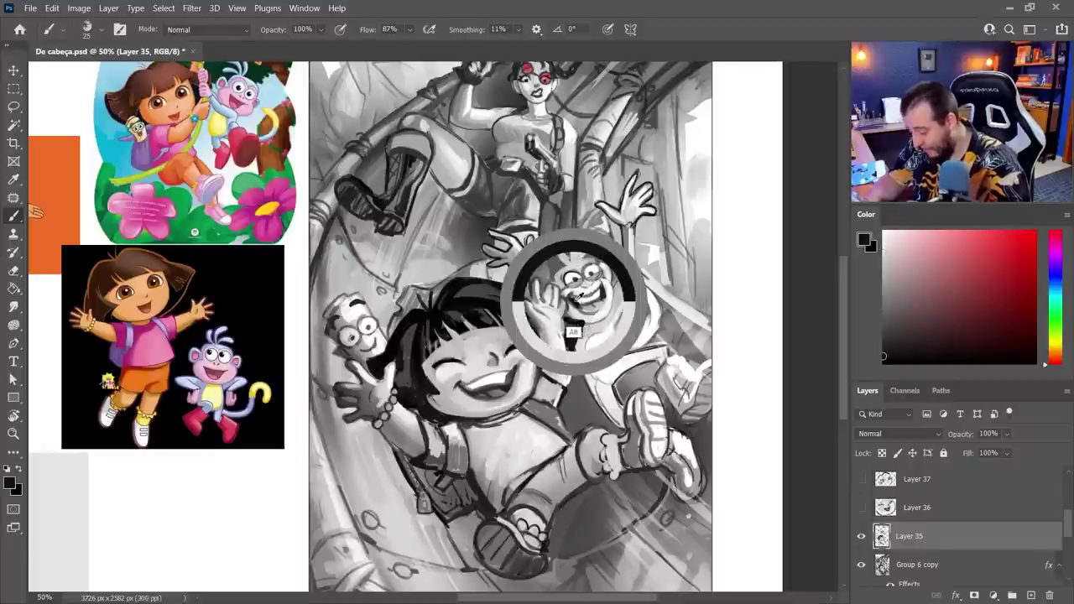
# - Set the brush to 12 px, sharpen the monkey's face and smile with sampled tones, and outline the hair tufts in dark grey
pyautogui.keyDown('alt'); pyautogui.click(603, 292); pyautogui.keyUp('alt')
pyautogui.rightClick(629, 277)
pyautogui.write('12')
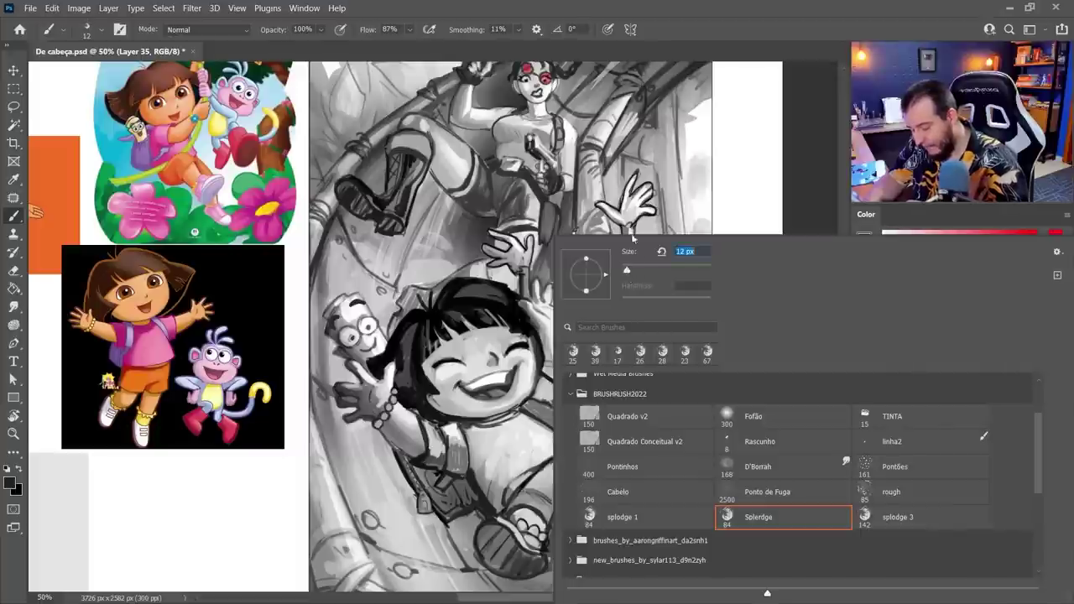
pyautogui.press('Return')
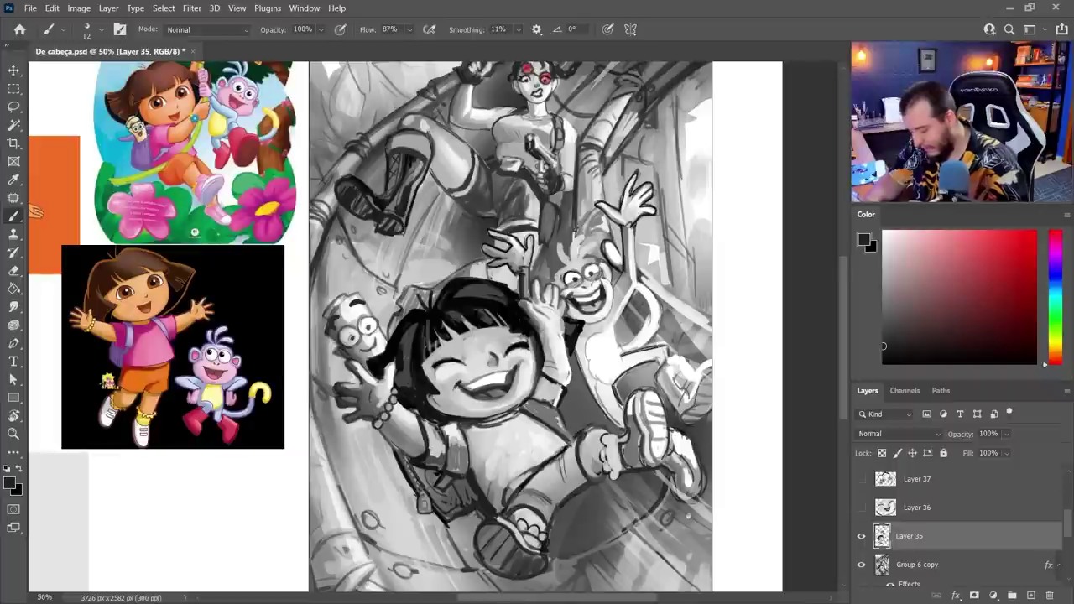
pyautogui.keyDown('alt'); pyautogui.click(611, 290); pyautogui.keyUp('alt')
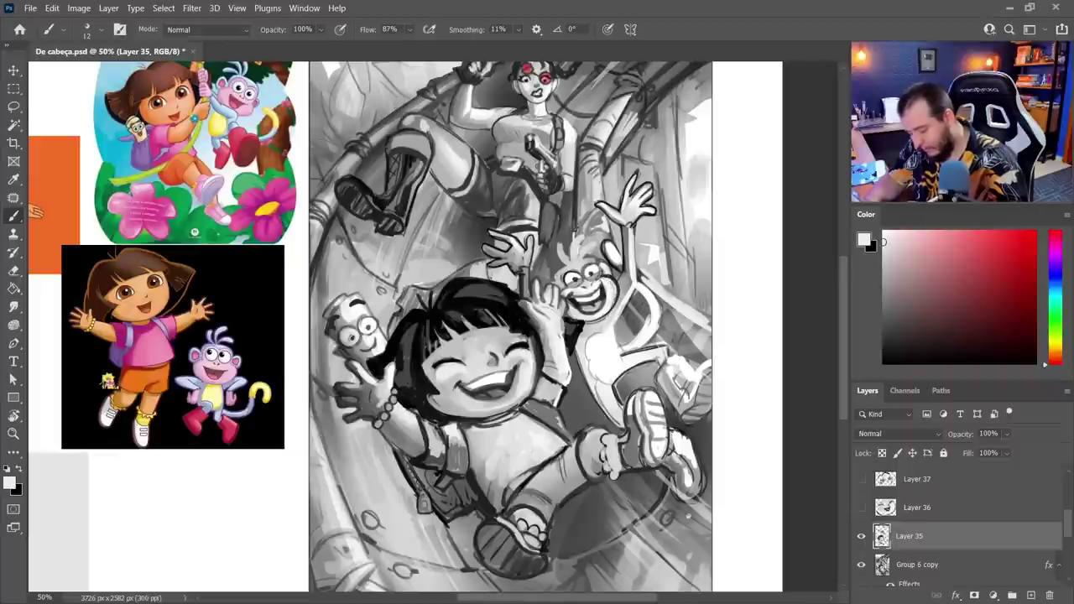
pyautogui.keyDown('alt'); pyautogui.click(614, 280); pyautogui.keyUp('alt')
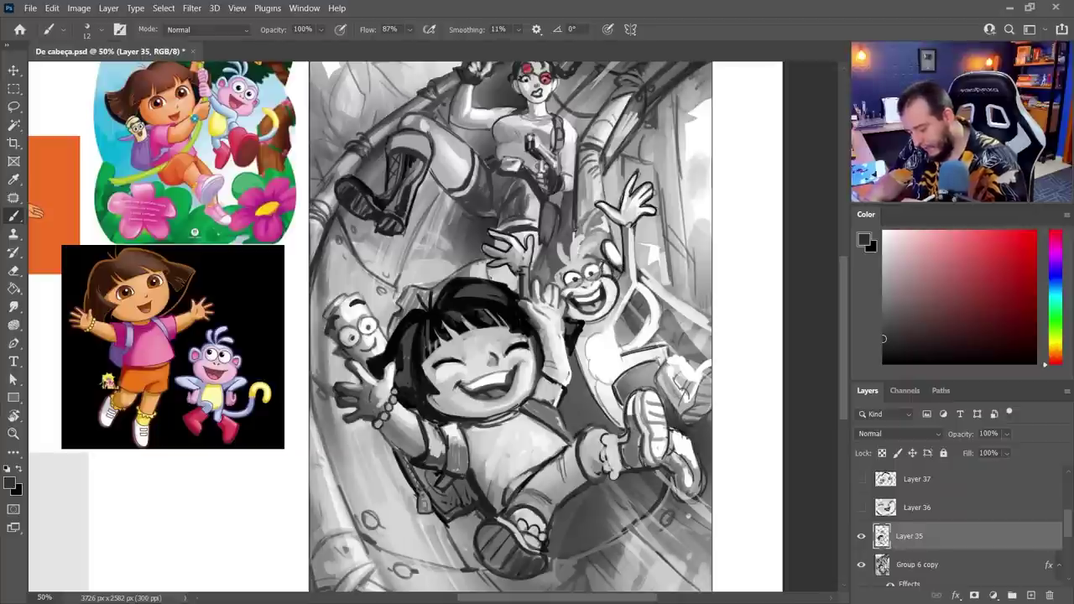
pyautogui.moveTo(568, 252); pyautogui.dragTo(594, 255)
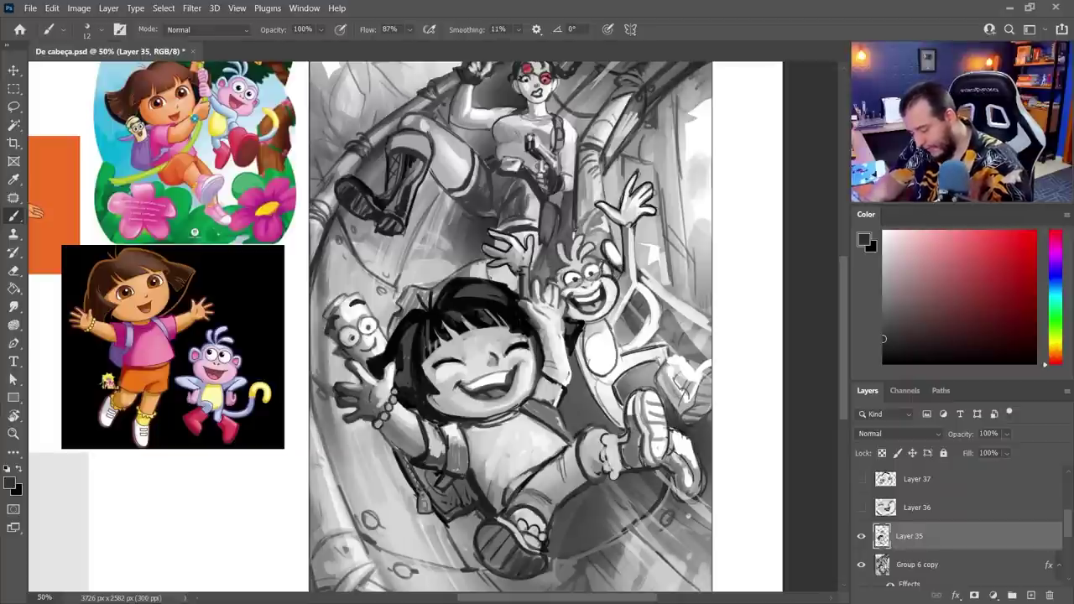
# - Outline an oval belly patch on the monkey and shade the torso around it with sampled greys
pyautogui.moveTo(619, 329)
pyautogui.mouseDown()
pyautogui.moveTo(581, 337)
pyautogui.moveTo(580, 326)
pyautogui.mouseUp()
pyautogui.moveTo(588, 370)
pyautogui.mouseDown()
pyautogui.moveTo(625, 338)
pyautogui.moveTo(589, 388)
pyautogui.mouseUp()
pyautogui.keyDown('alt'); pyautogui.click(583, 396); pyautogui.keyUp('alt')
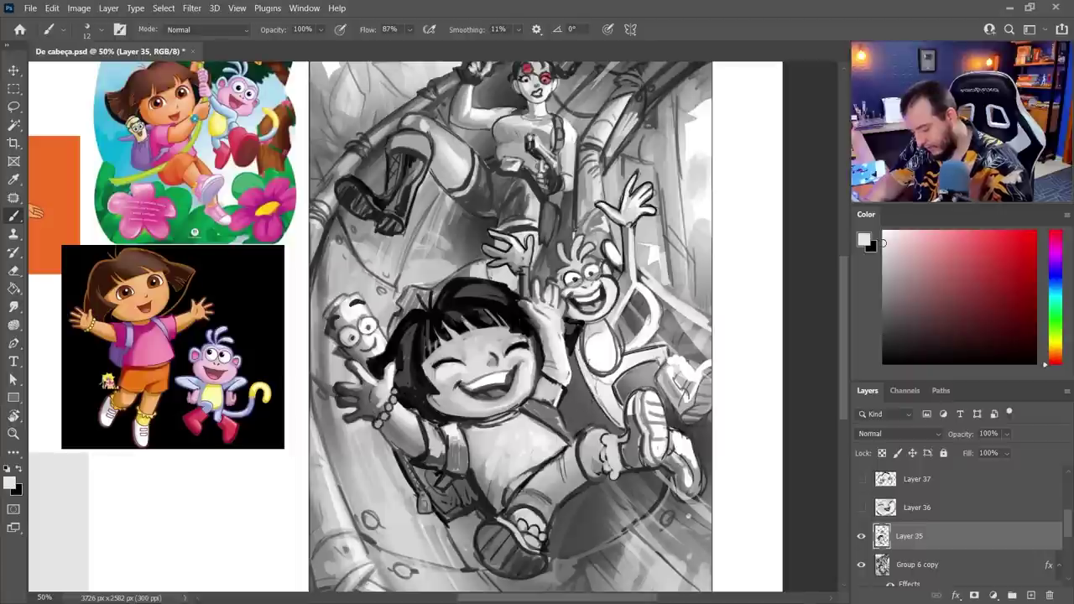
pyautogui.keyDown('alt'); pyautogui.click(596, 376); pyautogui.keyUp('alt')
pyautogui.moveTo(589, 337); pyautogui.dragTo(596, 378)
pyautogui.keyDown('alt'); pyautogui.click(608, 314); pyautogui.keyUp('alt')
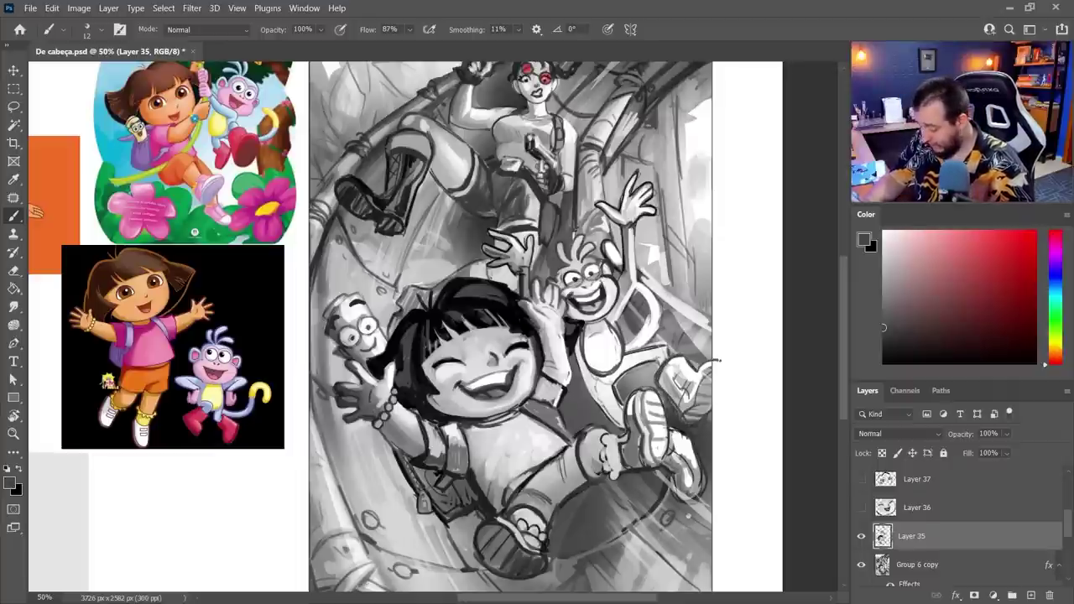
# - Enlarge the brush and repaint the monkey's feet as darker solid boots using sampled greys and black
pyautogui.rightClick(669, 313)
pyautogui.click(639, 267)
pyautogui.click(767, 168)
pyautogui.keyDown('alt'); pyautogui.click(668, 387); pyautogui.keyUp('alt')
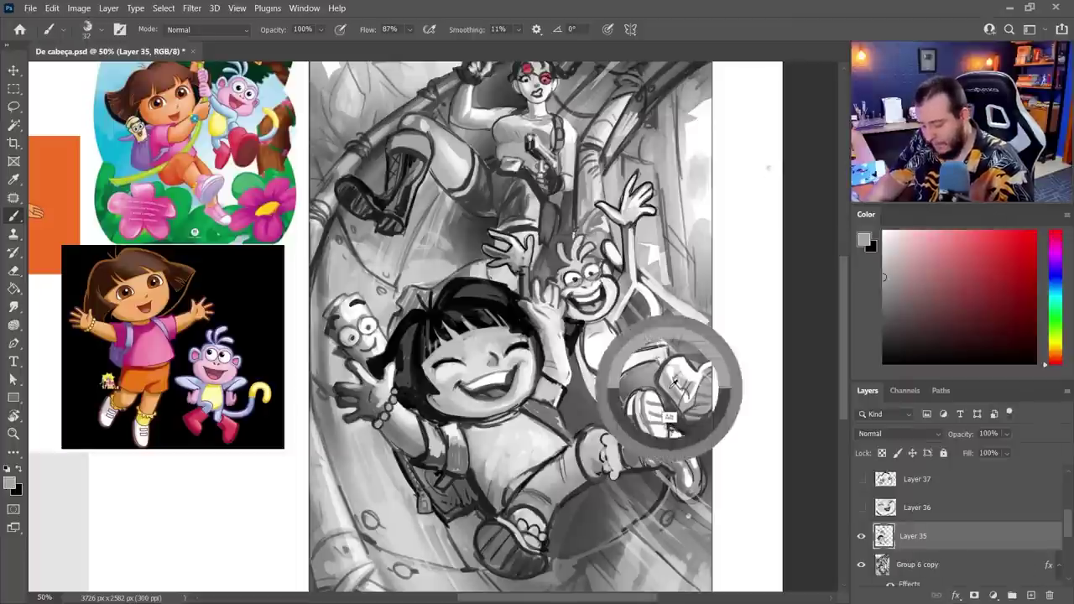
pyautogui.moveTo(668, 384)
pyautogui.mouseDown()
pyautogui.moveTo(679, 370)
pyautogui.moveTo(682, 393)
pyautogui.moveTo(696, 386)
pyautogui.moveTo(703, 407)
pyautogui.moveTo(709, 382)
pyautogui.moveTo(685, 469)
pyautogui.moveTo(683, 453)
pyautogui.mouseUp()
pyautogui.keyDown('alt'); pyautogui.click(684, 413); pyautogui.keyUp('alt')
pyautogui.keyDown('alt'); pyautogui.click(684, 470); pyautogui.keyUp('alt')
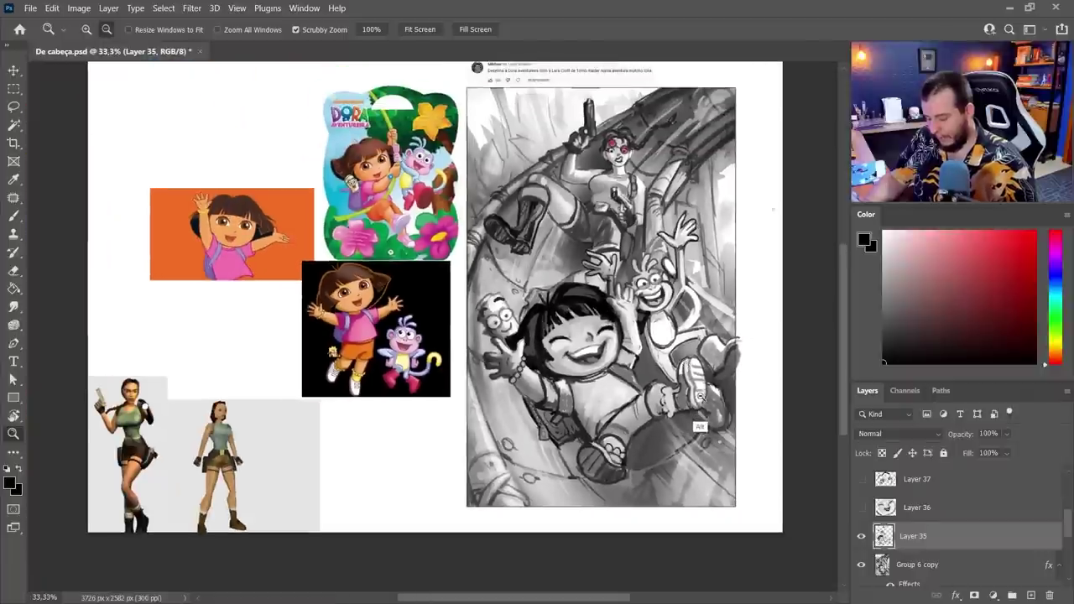
# - Move the two Lara Croft reference images together up beside the Dora references
pyautogui.press('z')
pyautogui.keyDown('alt'); pyautogui.click(711, 419); pyautogui.keyUp('alt')
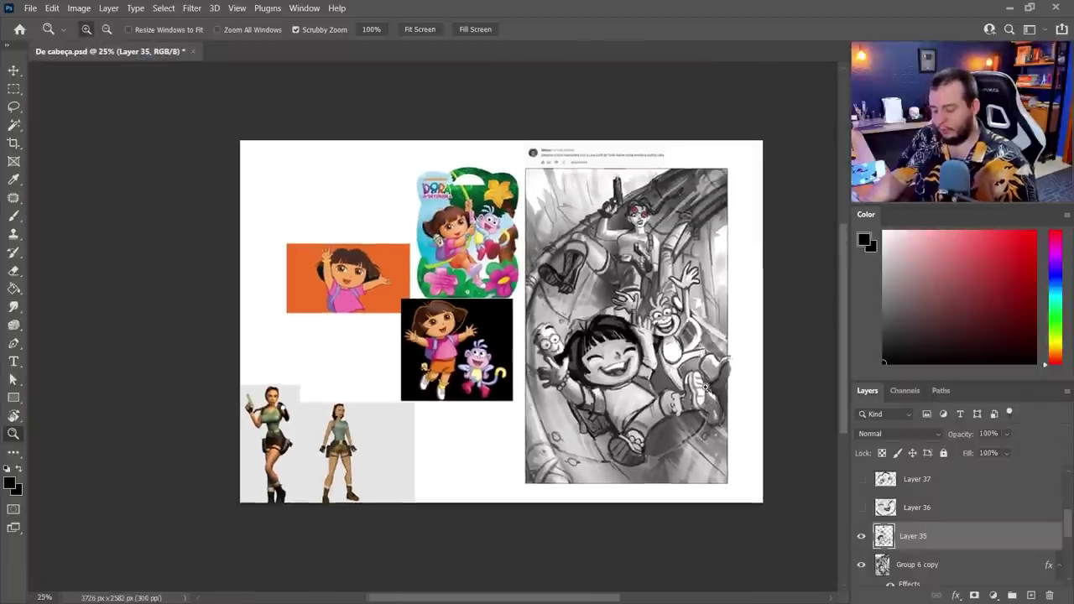
pyautogui.click(711, 419)
pyautogui.press('v')
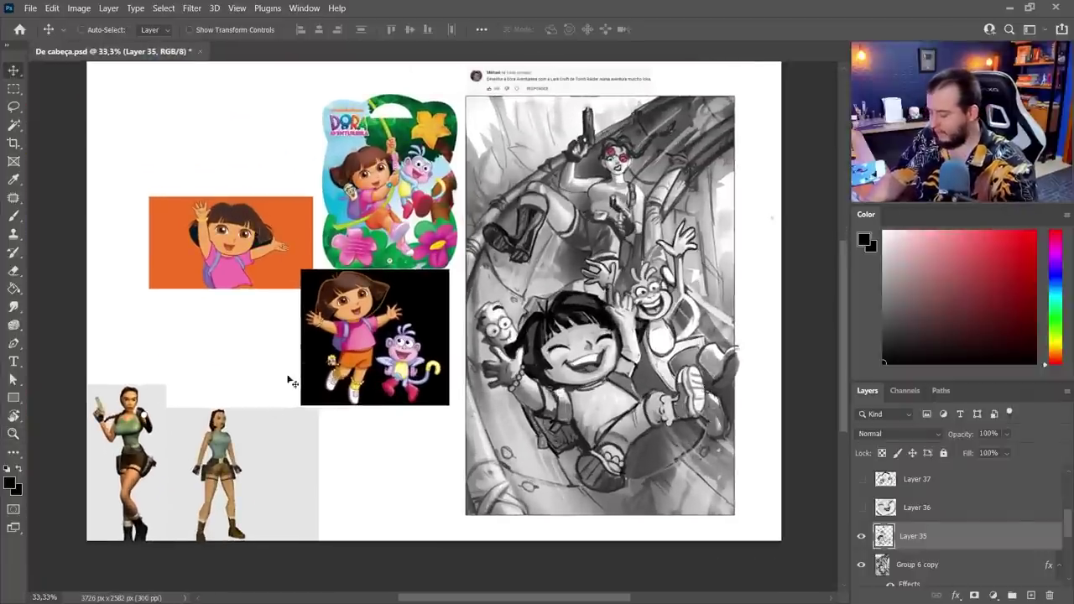
pyautogui.click(163, 457)
pyautogui.keyDown('shift'); pyautogui.click(173, 456); pyautogui.keyUp('shift')
pyautogui.moveTo(172, 456); pyautogui.dragTo(256, 350)
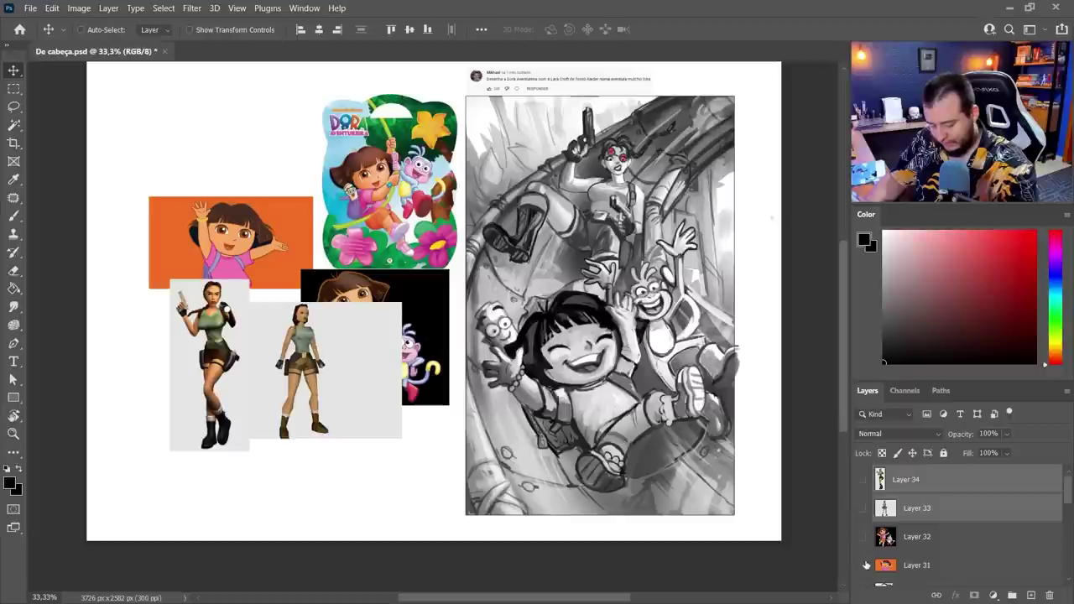
# - Hide all the reference image layers from Layer 34 down to Layer 30
pyautogui.moveTo(861, 479); pyautogui.dragTo(861, 564)
pyautogui.scroll(-1, 887, 543)
pyautogui.click(867, 563)
pyautogui.scroll(-2, 889, 556)
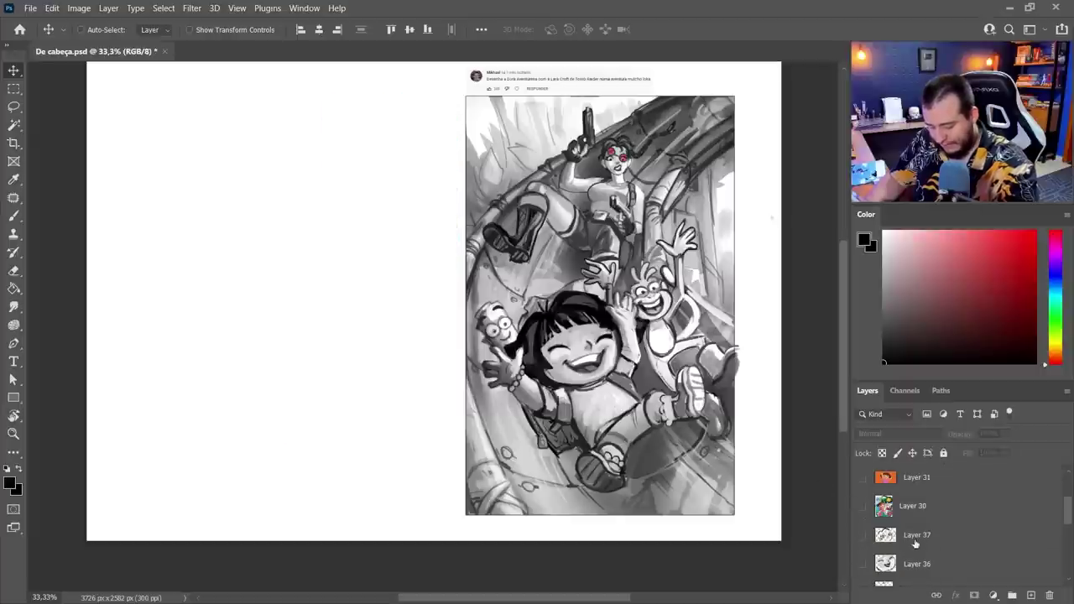
# - Select Layer 35 and toggle its visibility to compare the scene with and without the overpaint
pyautogui.scroll(-2, 921, 536)
pyautogui.click(921, 536)
pyautogui.scroll(2, 906, 532)
pyautogui.scroll(-2, 886, 554)
pyautogui.click(861, 533)
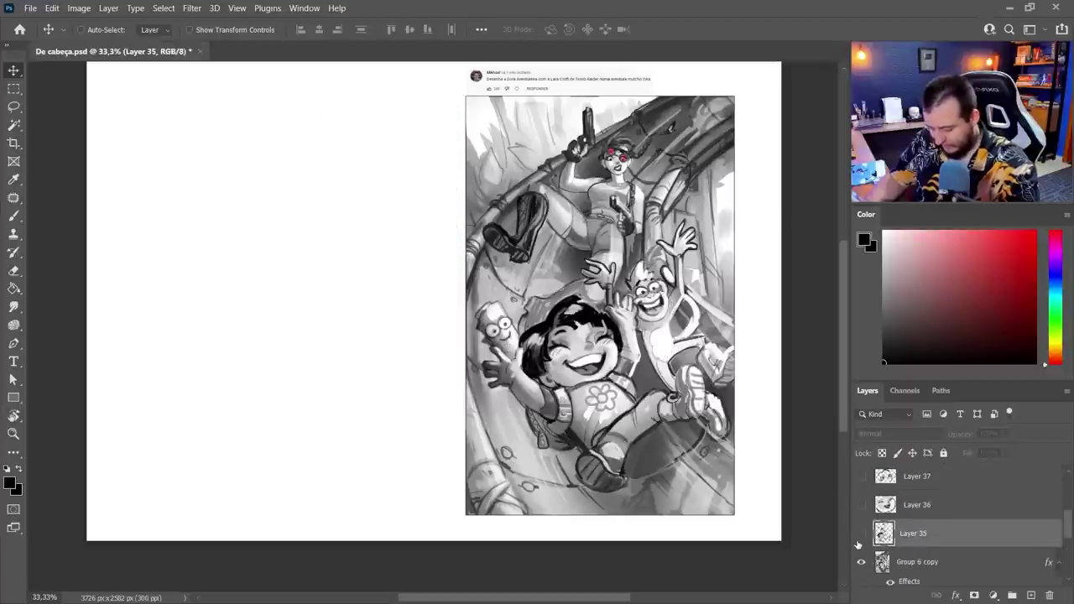
pyautogui.click(861, 533)
pyautogui.click(861, 534)
pyautogui.click(861, 533)
# - Switch to full-screen view and duplicate Layer 35 and Group 6 copy so two versions of the scene sit side by side
pyautogui.press('z')
pyautogui.click(636, 274)
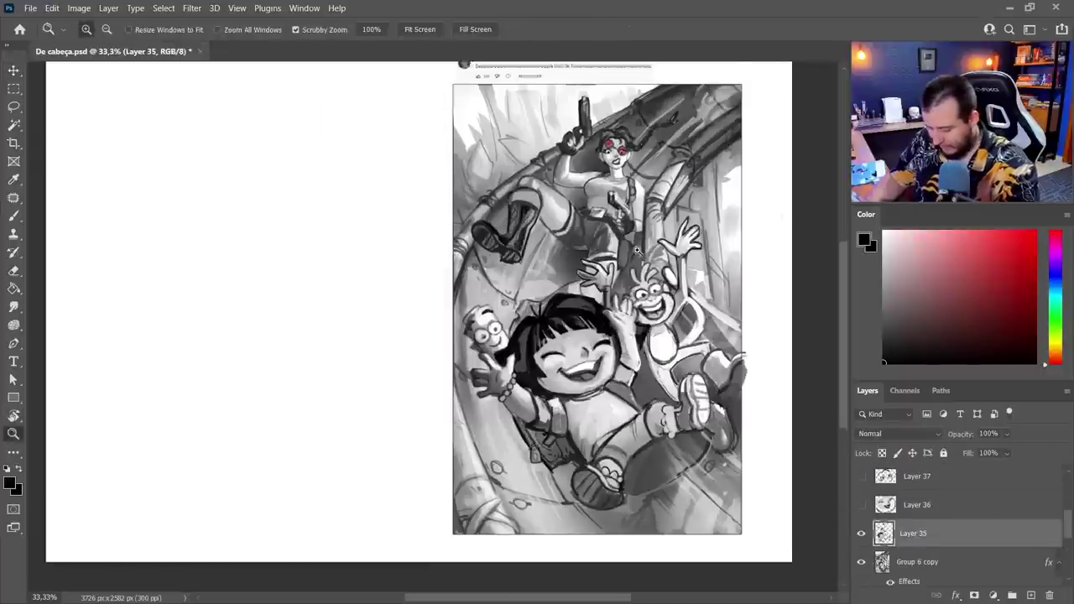
pyautogui.press('f')
pyautogui.moveTo(629, 342); pyautogui.dragTo(493, 344)
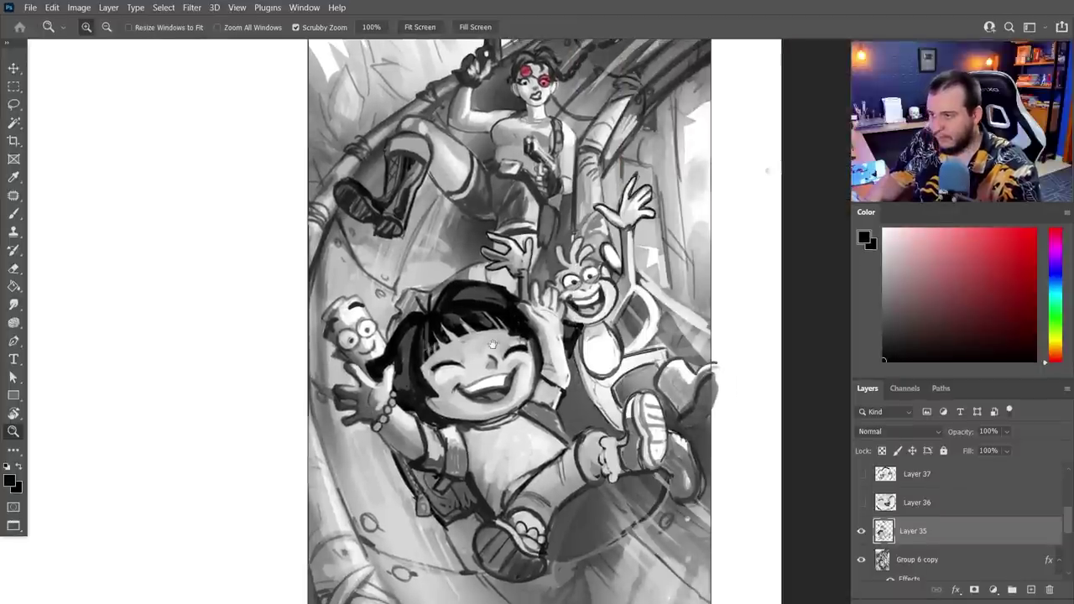
pyautogui.keyDown('alt'); pyautogui.click(556, 379); pyautogui.keyUp('alt')
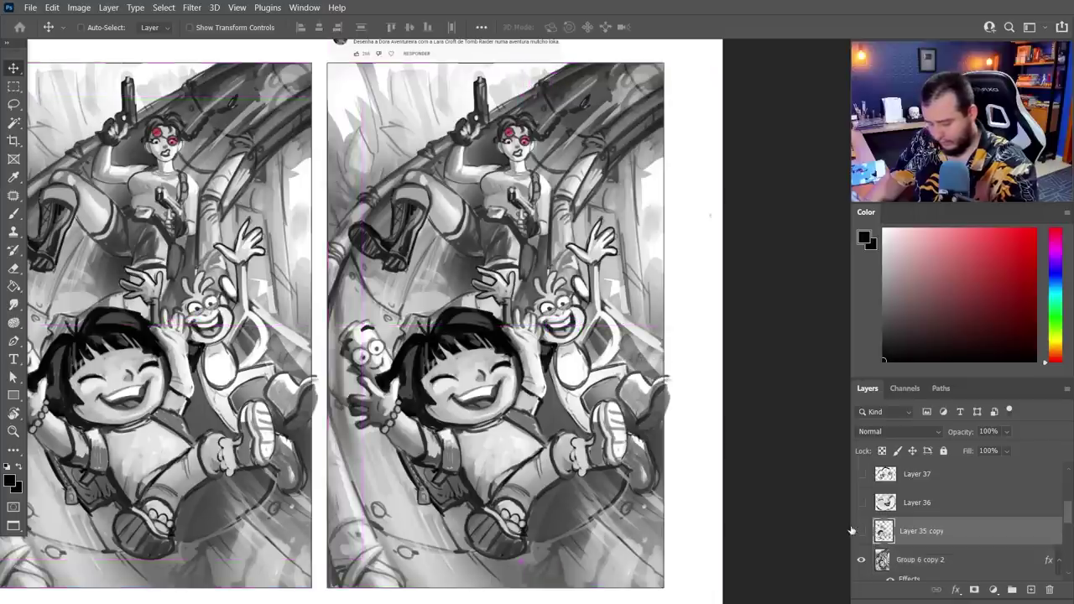
# - Keep Layer 35 copy visible and hide the original Layer 35 to compare the earlier scene with the repainted one
pyautogui.click(862, 532)
pyautogui.click(862, 531)
pyautogui.scroll(-2, 875, 542)
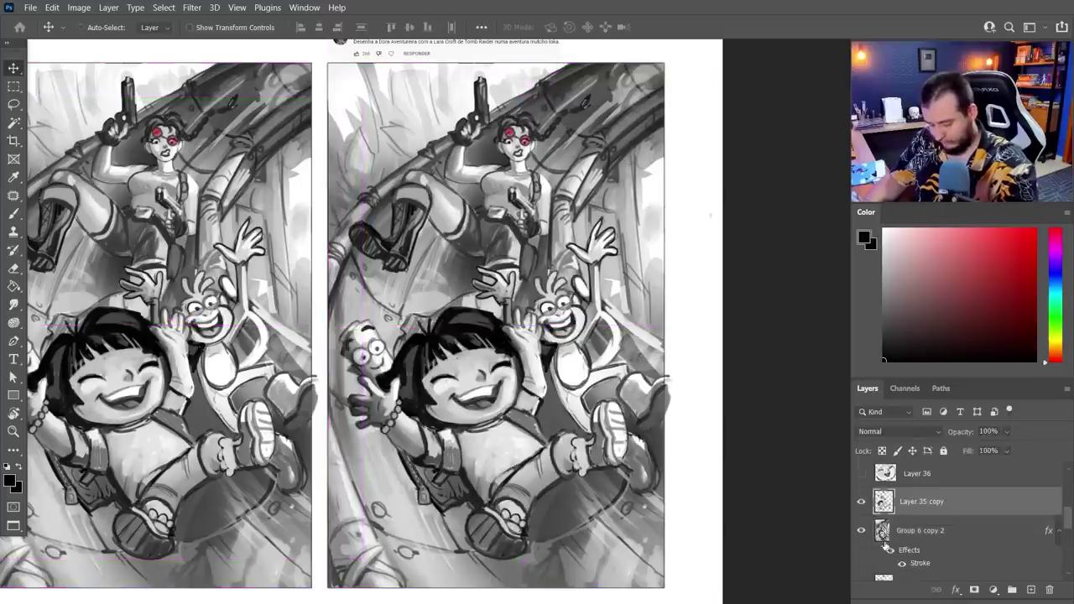
pyautogui.click(861, 557)
pyautogui.moveTo(522, 449); pyautogui.dragTo(660, 441)
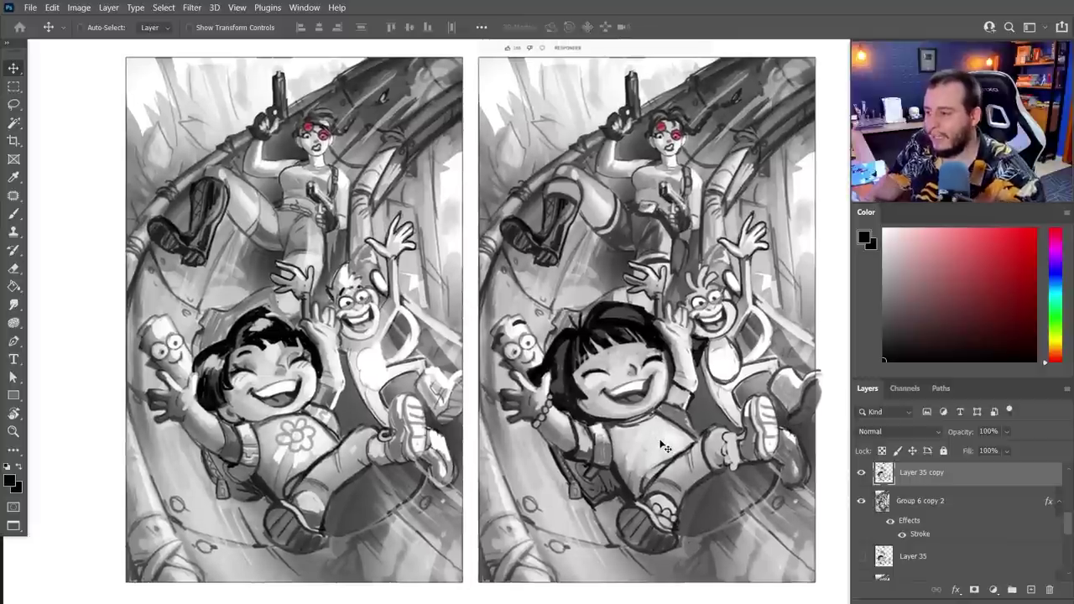